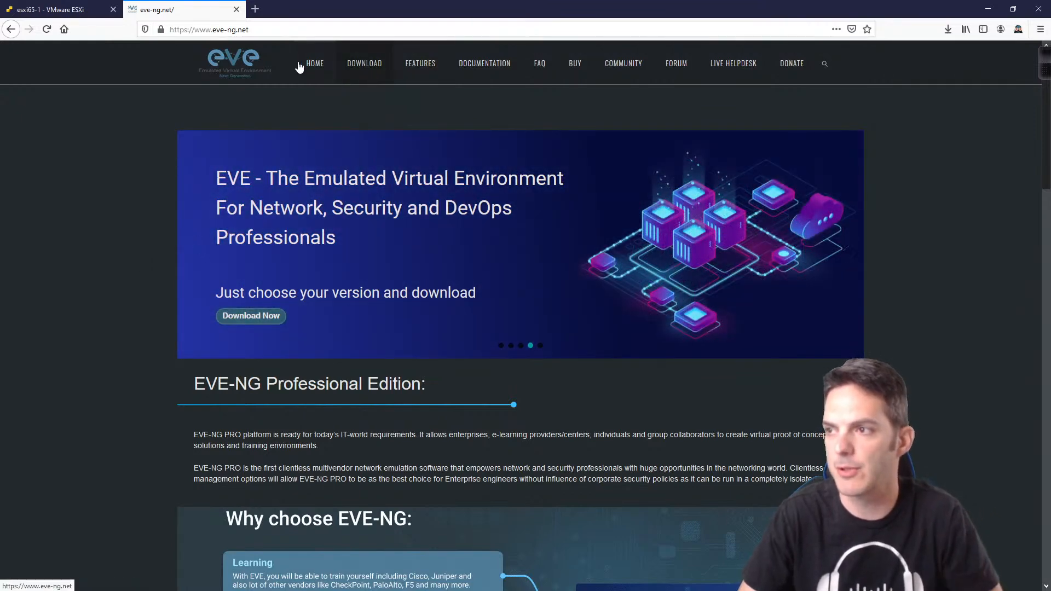
Step: Show the EVE-NG Free Community Edition download links and open the Documentation in a background tab
click(355, 75)
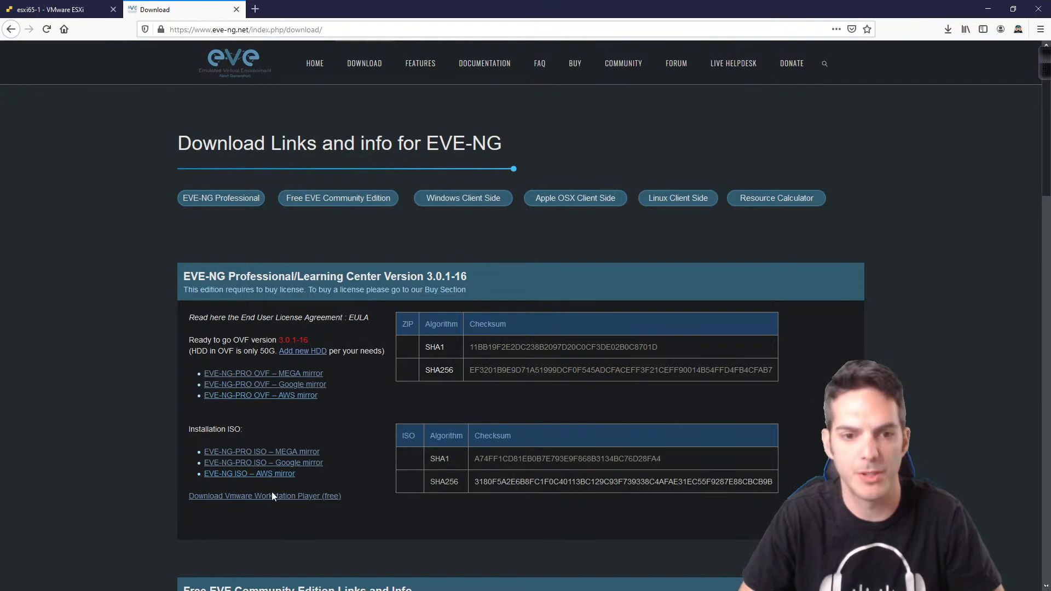
scroll(229, 444, down, 5)
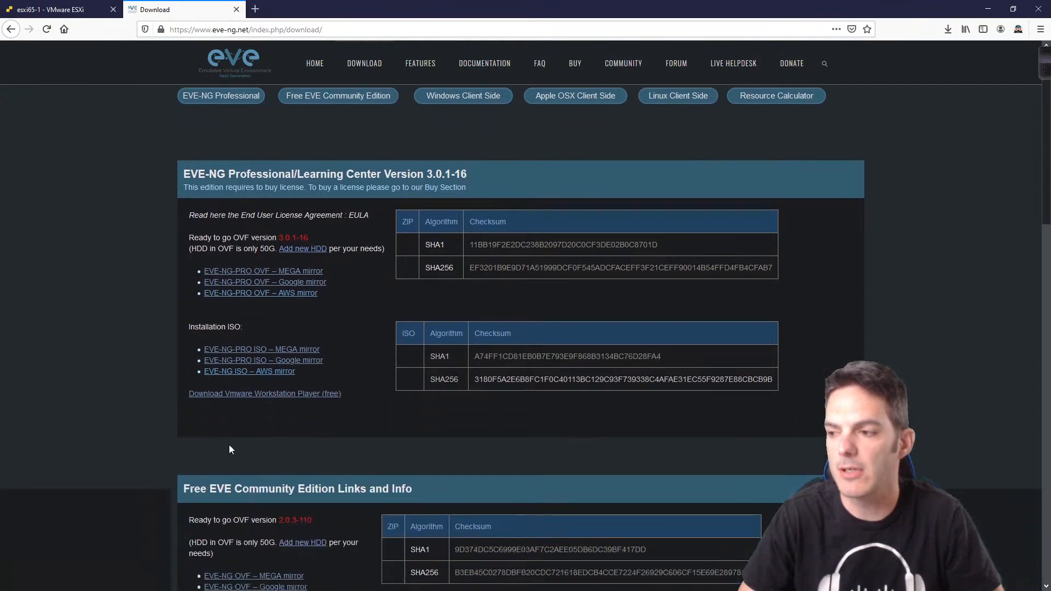
scroll(181, 438, down, 1)
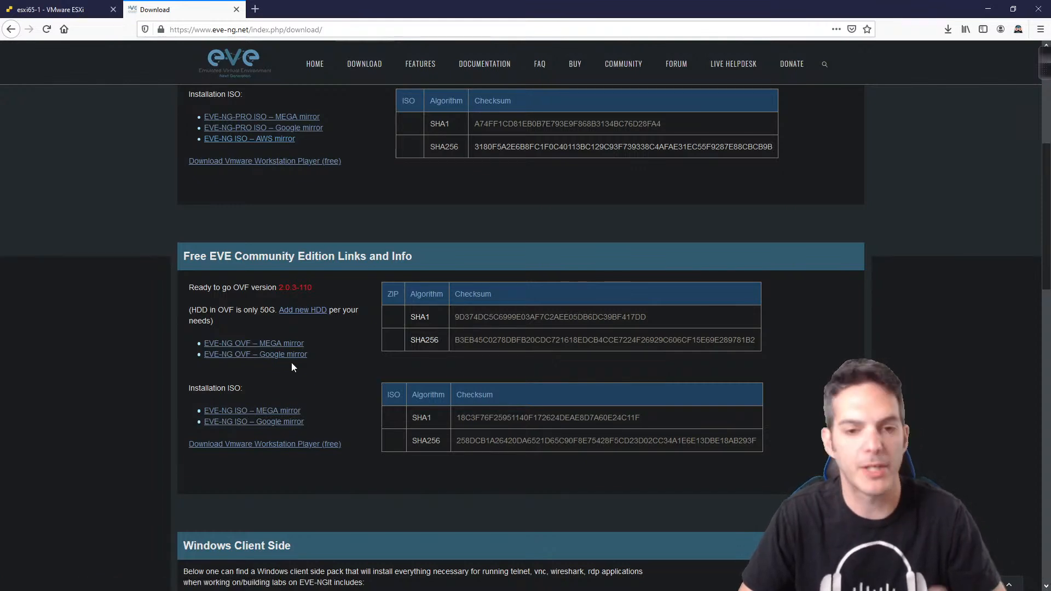
middle_click(484, 64)
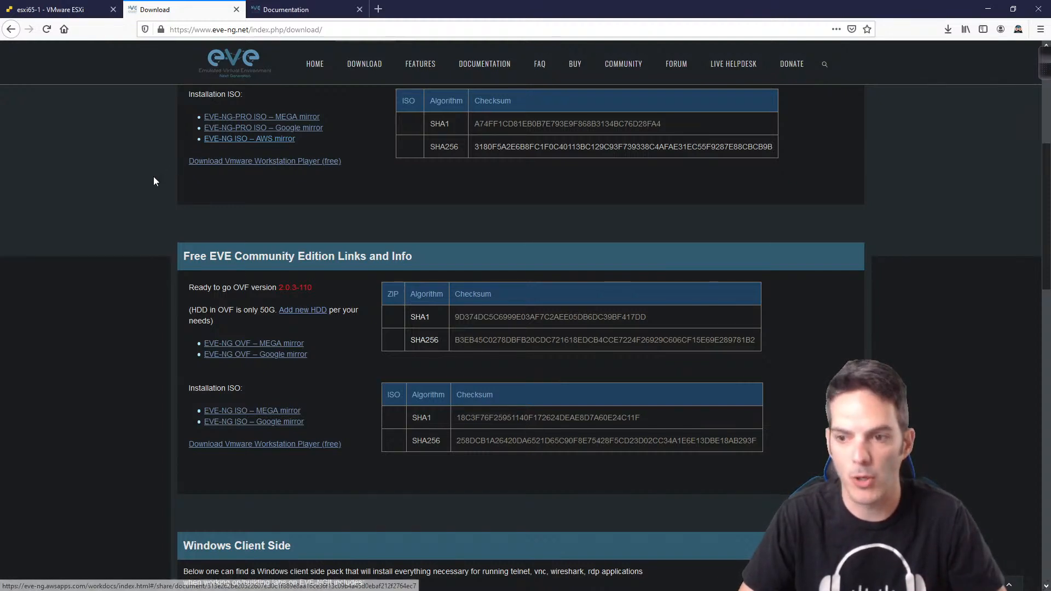
Step: Expand the HowTo's device-guide list in the EVE-NG documentation and start a blank tab
click(296, 10)
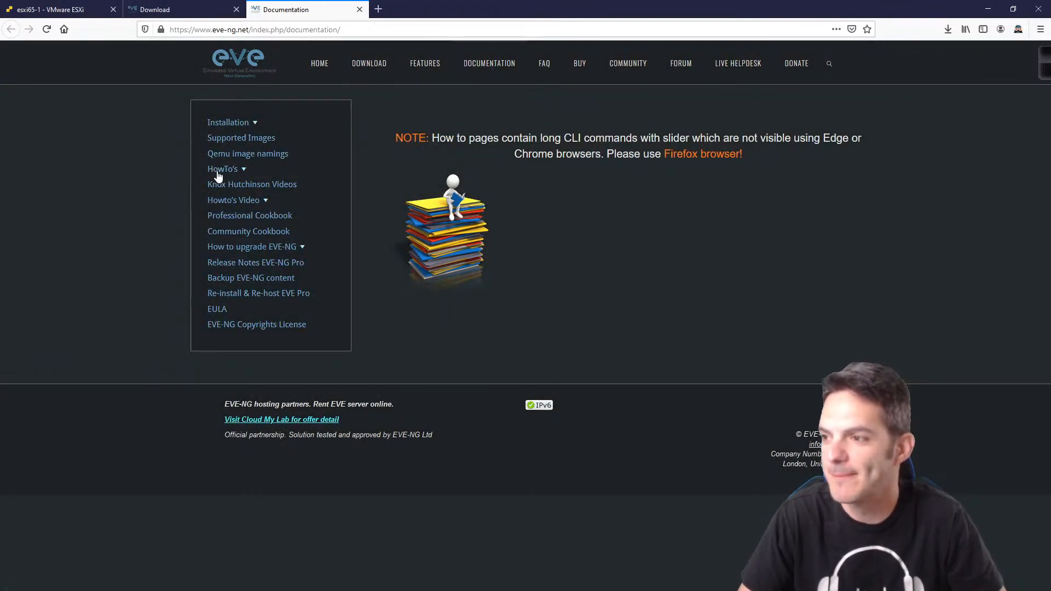
click(219, 170)
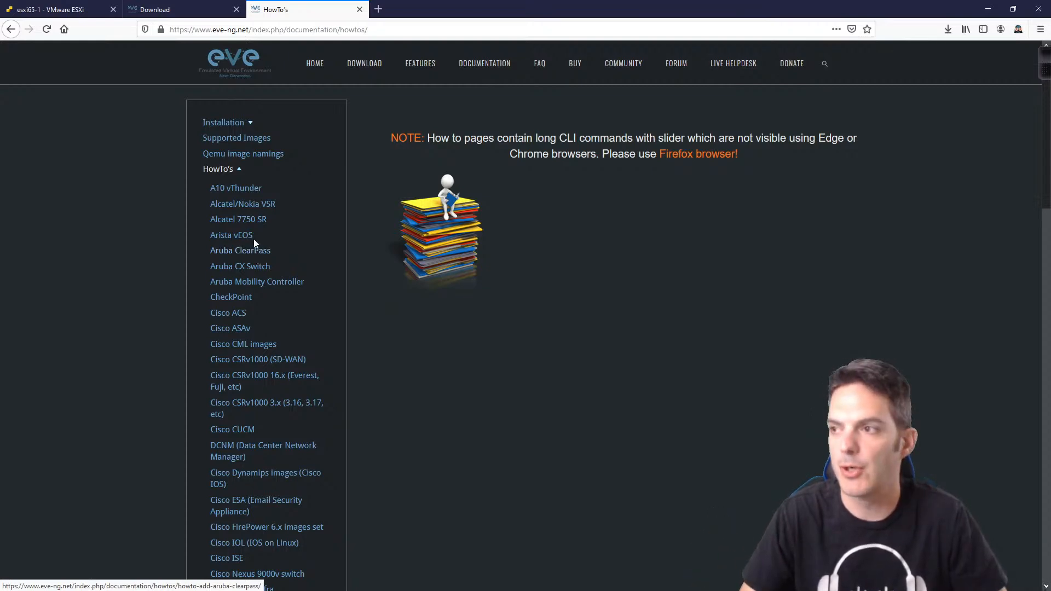
click(378, 9)
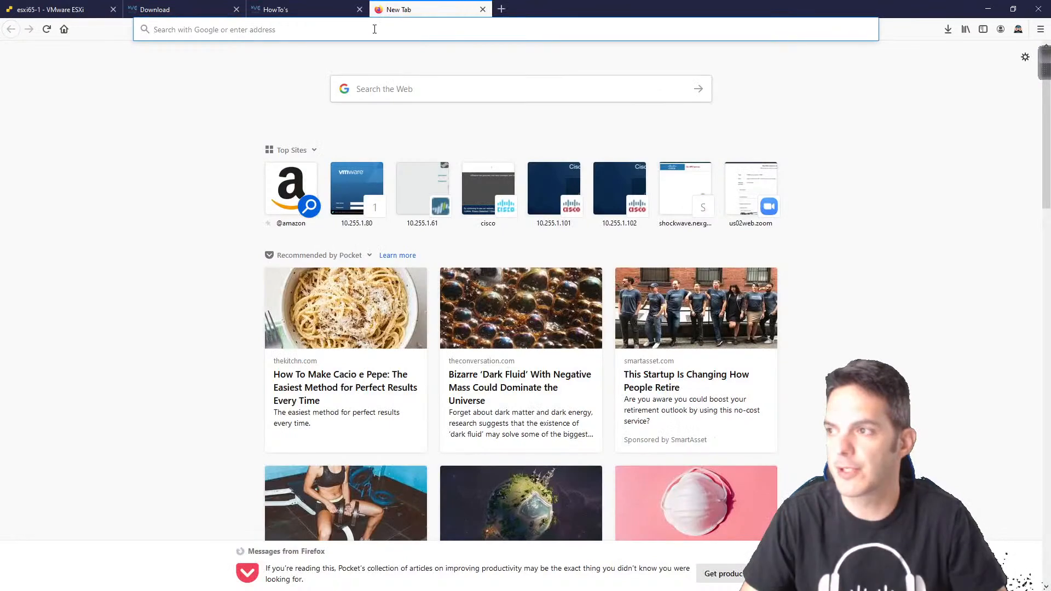
Step: Load virl.cisco.com to reach the Cisco Modeling Labs – Personal store page and dismiss its cookie banner
click(374, 29)
text(virl.cisco.com)
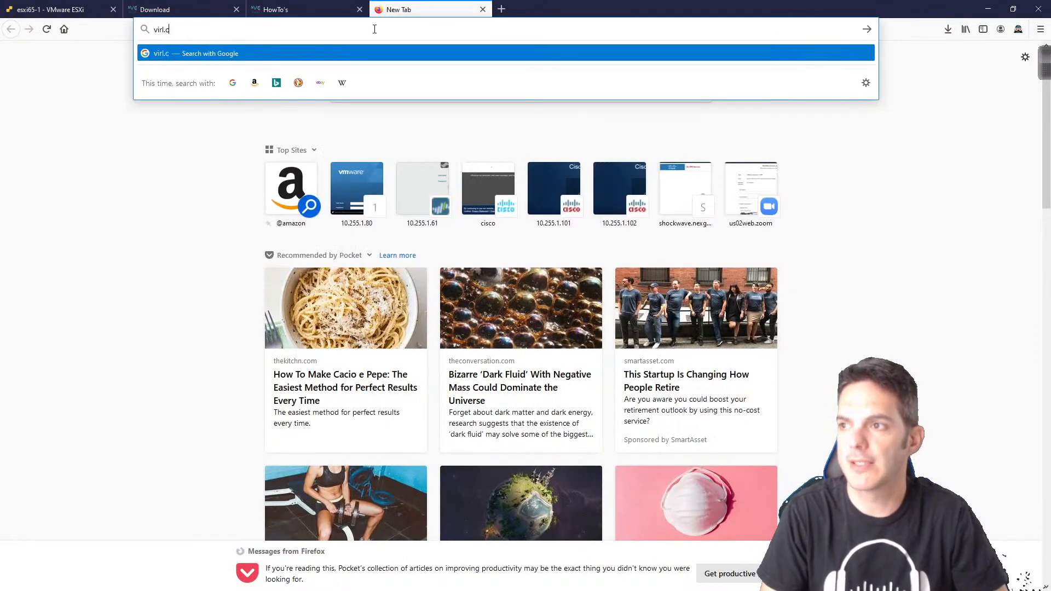
key(Return)
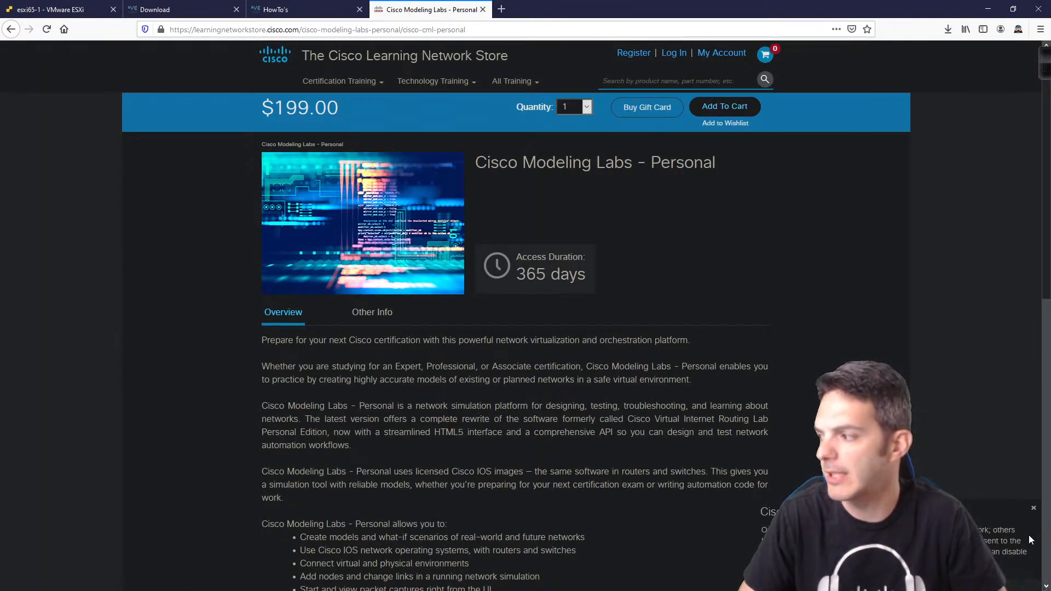
click(1034, 508)
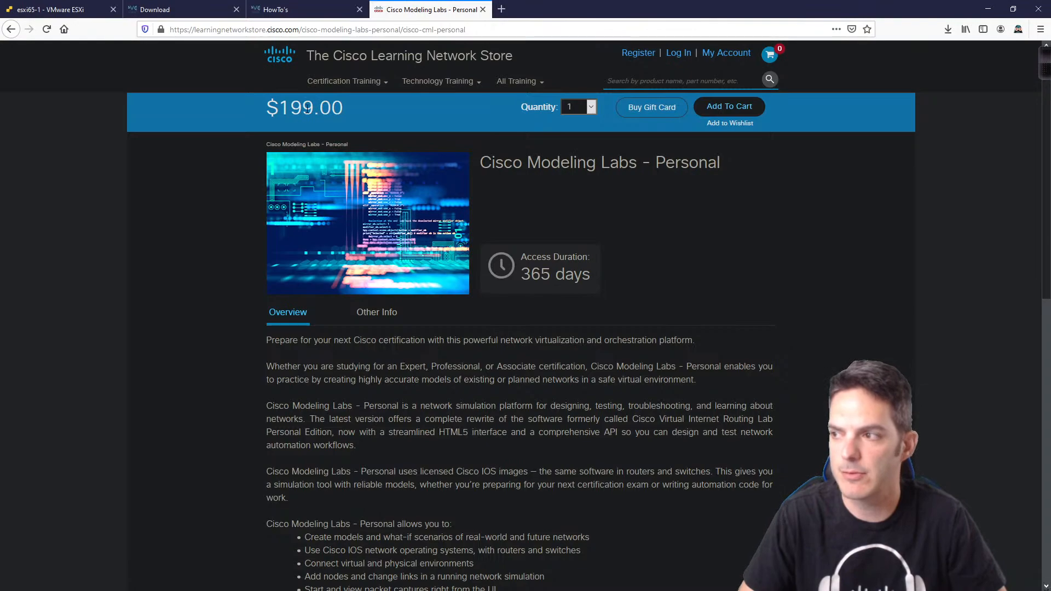
Step: Look over the Cisco Modeling Labs Personal listing, then return to the EVE-NG download page
scroll(308, 109, down, 6)
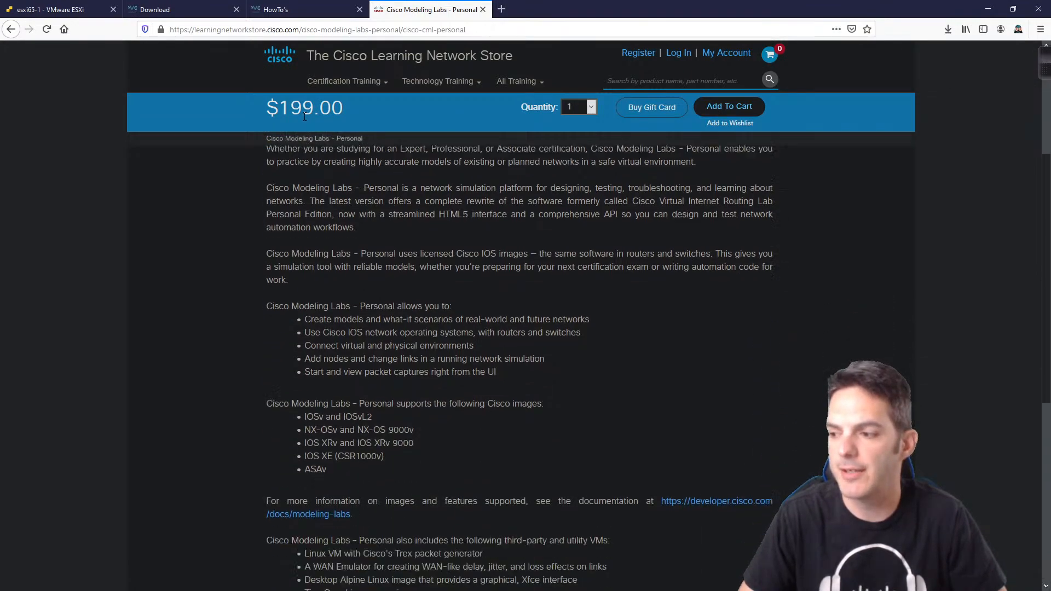
scroll(302, 118, down, 4)
scroll(300, 124, up, 10)
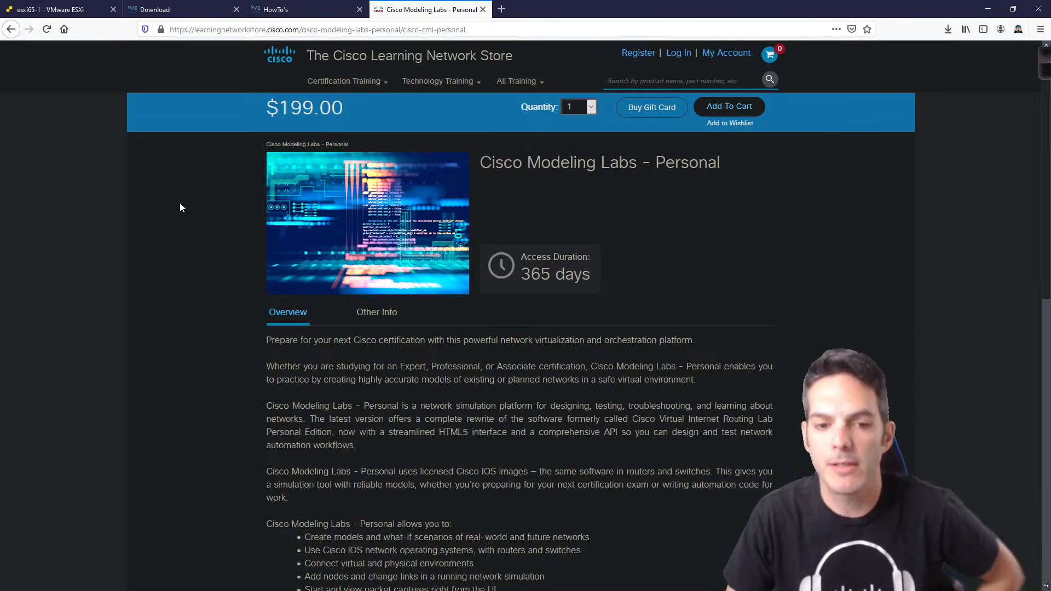
click(206, 6)
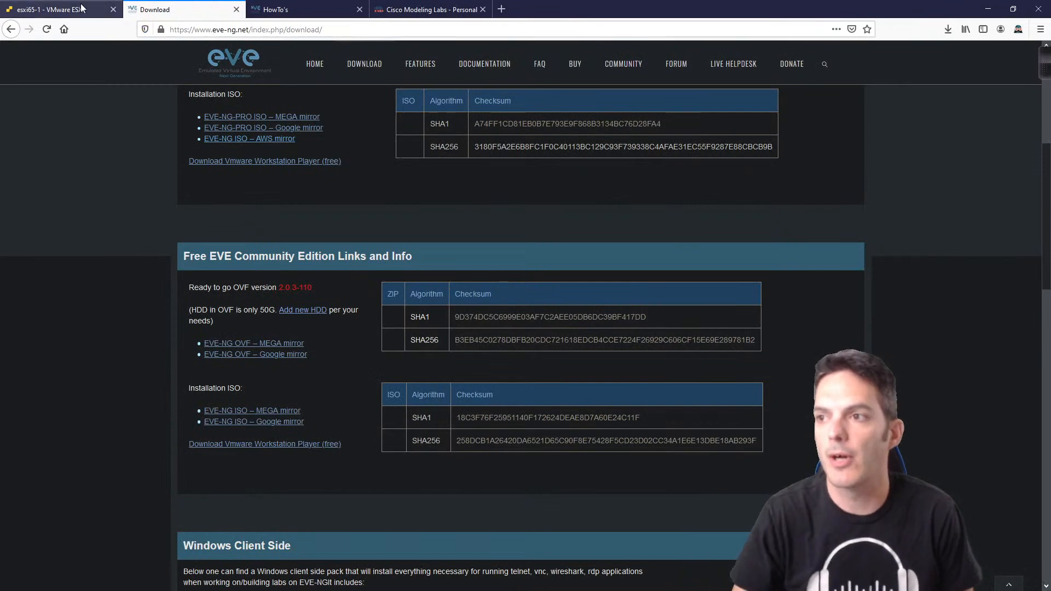
Step: Switch to the esxi65-1 ESXi Host Client and its hardware, CPU, memory and storage summary
click(60, 9)
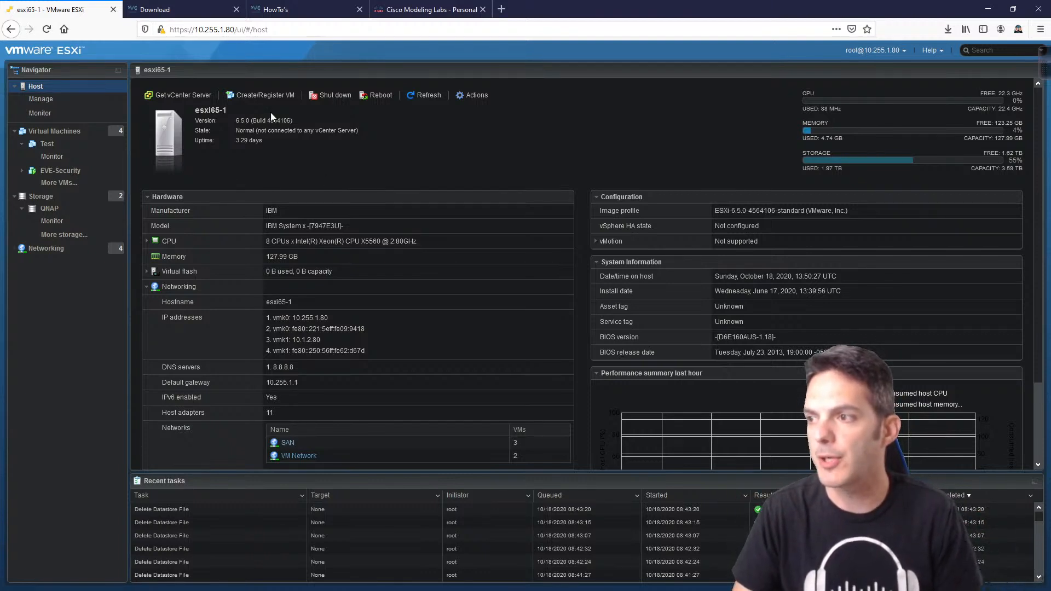
Step: Start a Create/Register VM wizard using 'Deploy a virtual machine from an OVF or OVA file'
click(264, 93)
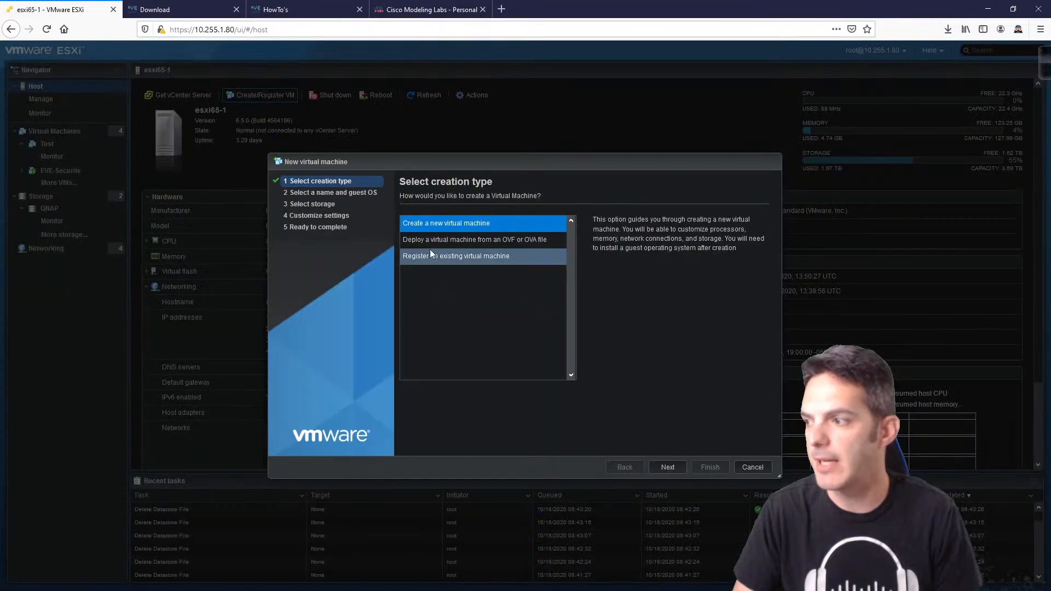
click(457, 244)
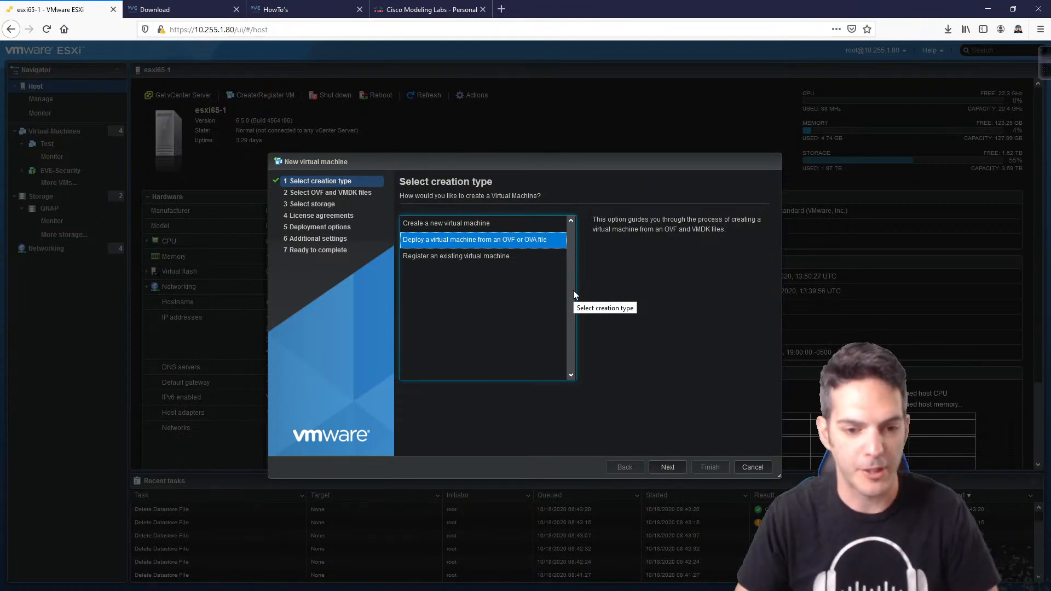
click(669, 470)
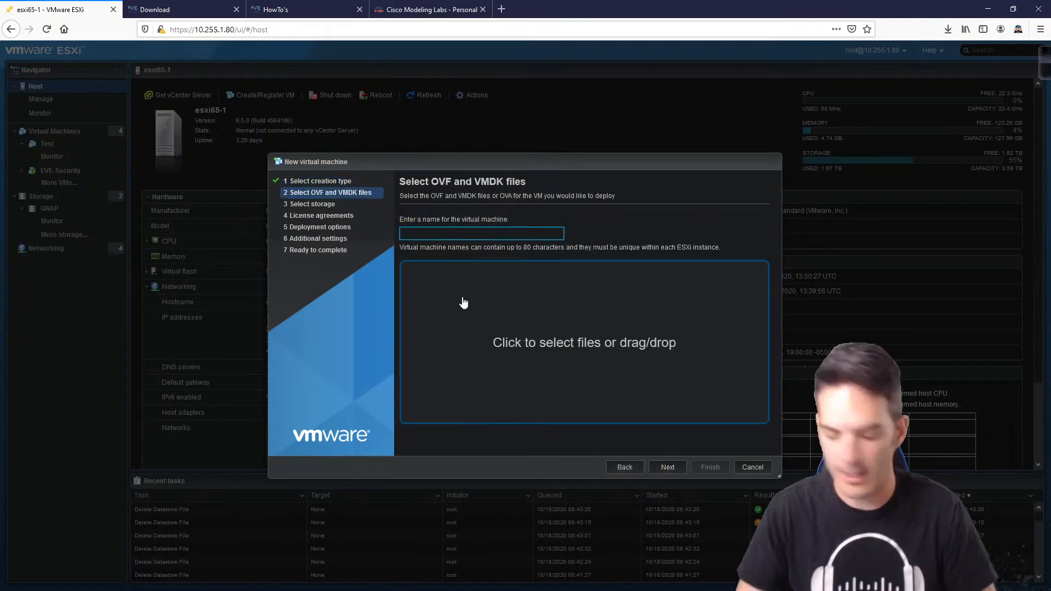
Step: Name the VM EVE-Test and select EVE Community VM.ova as its deployment file
text(EVE-)
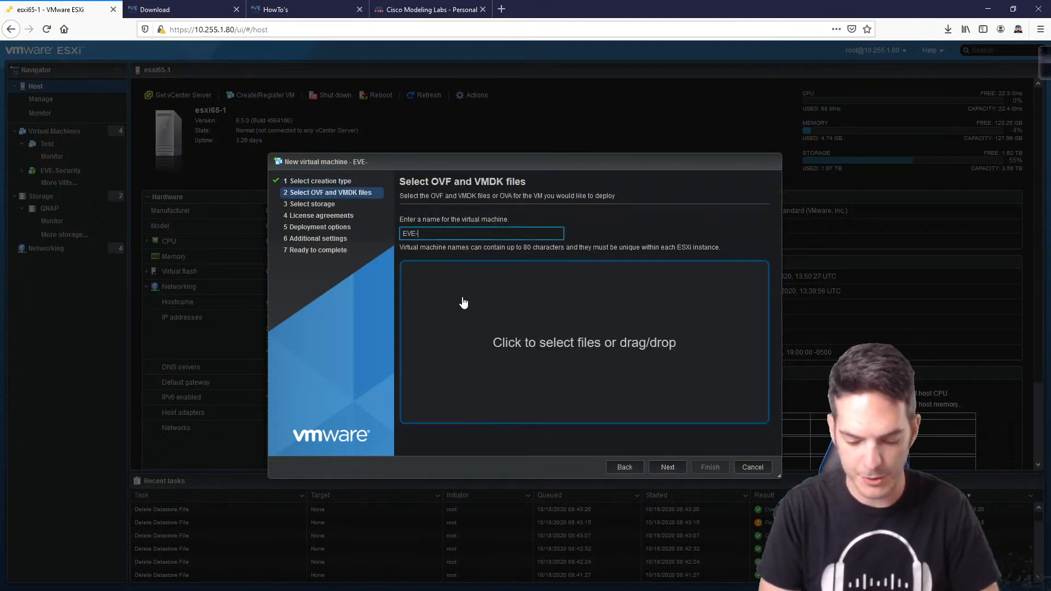
text(Test)
click(524, 341)
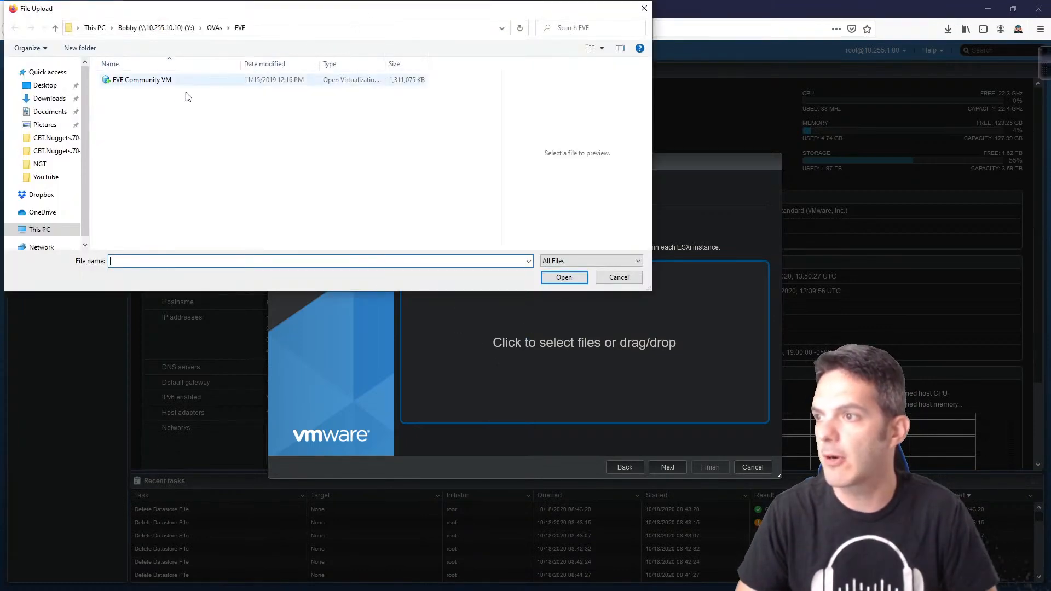
click(140, 82)
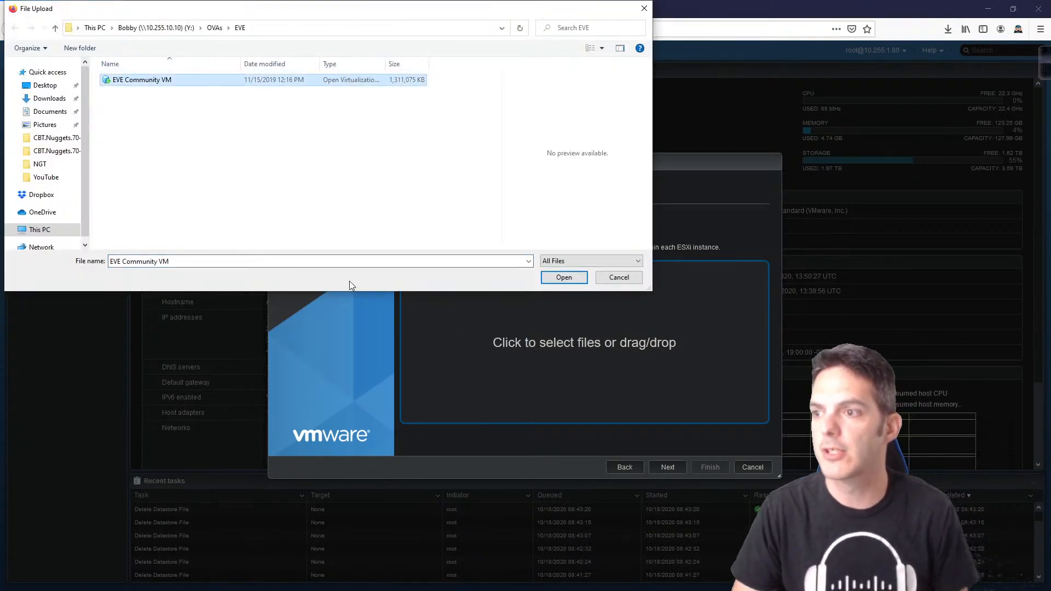
click(563, 277)
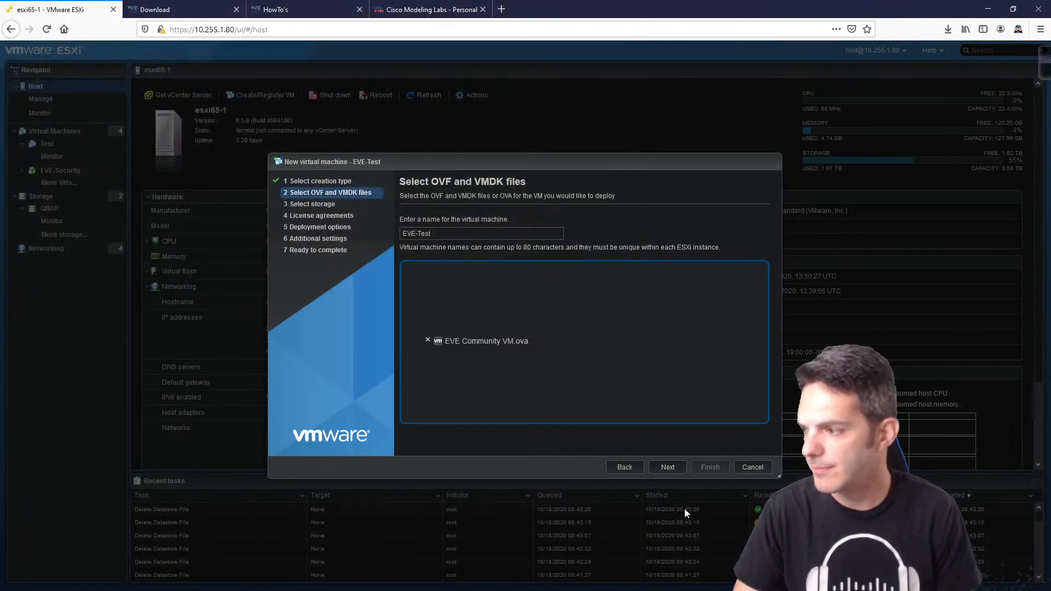
Step: Place the VM on the QNAP datastore and map Management 90 UD to VM Network
click(668, 468)
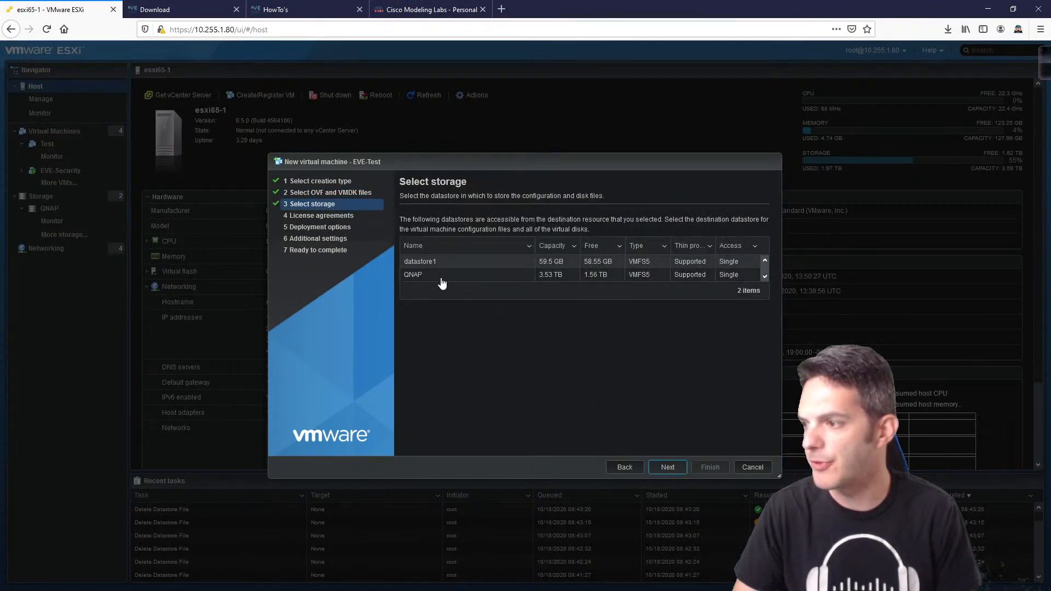
click(442, 276)
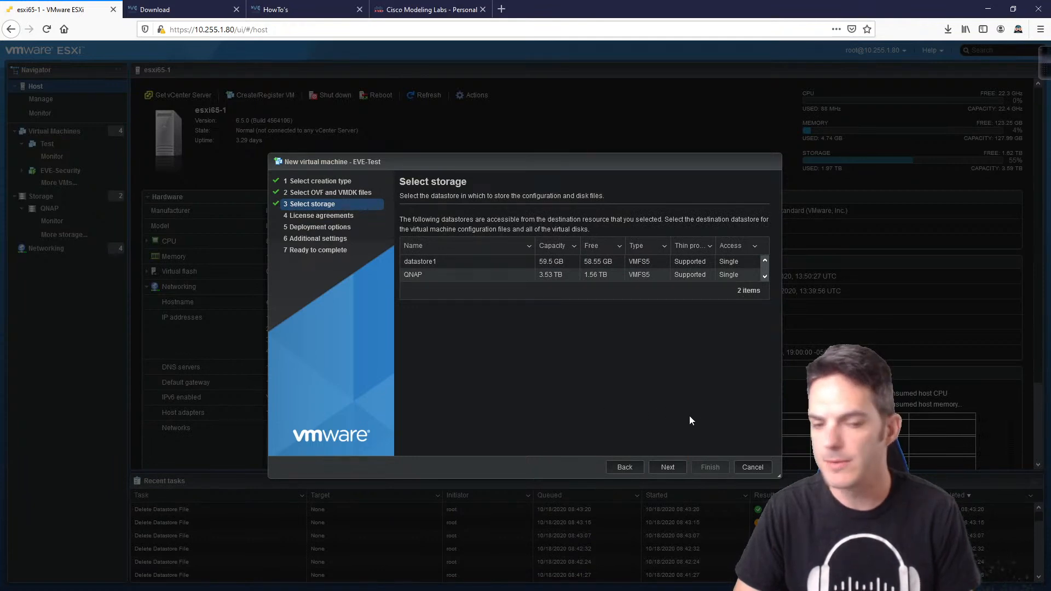
click(667, 470)
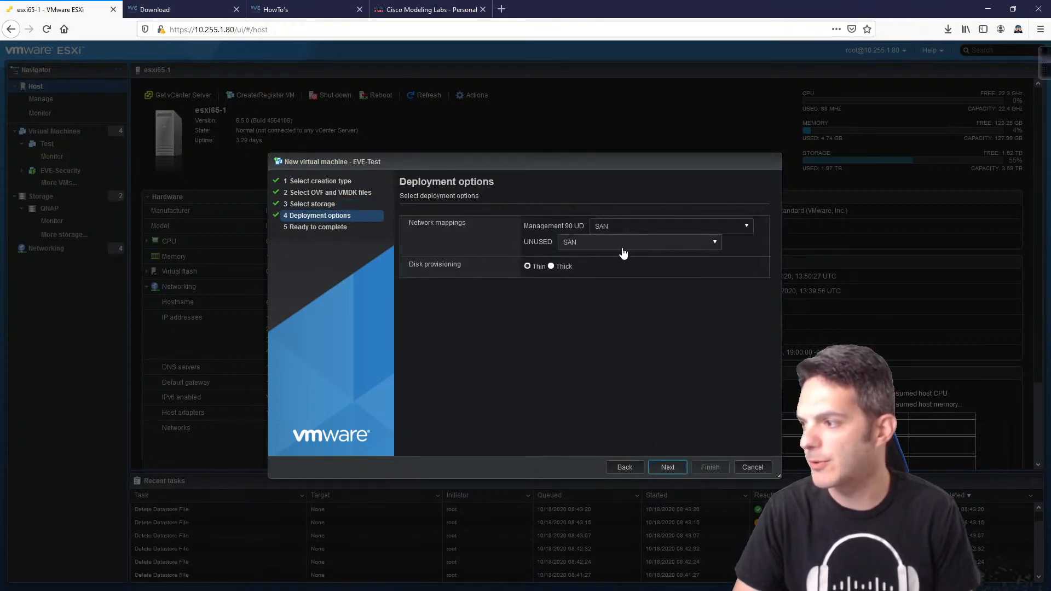
click(636, 234)
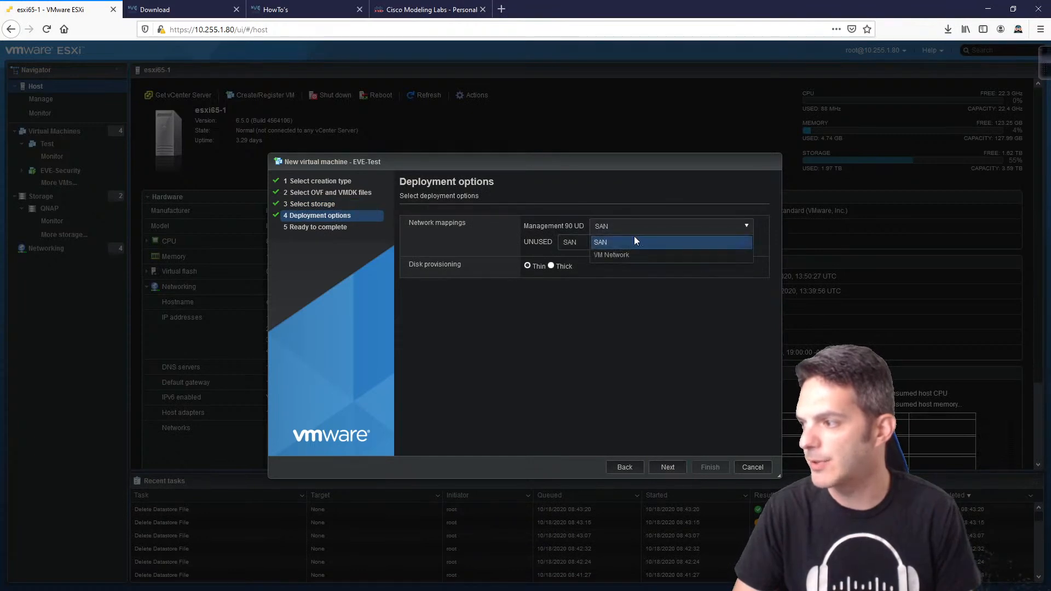
click(626, 255)
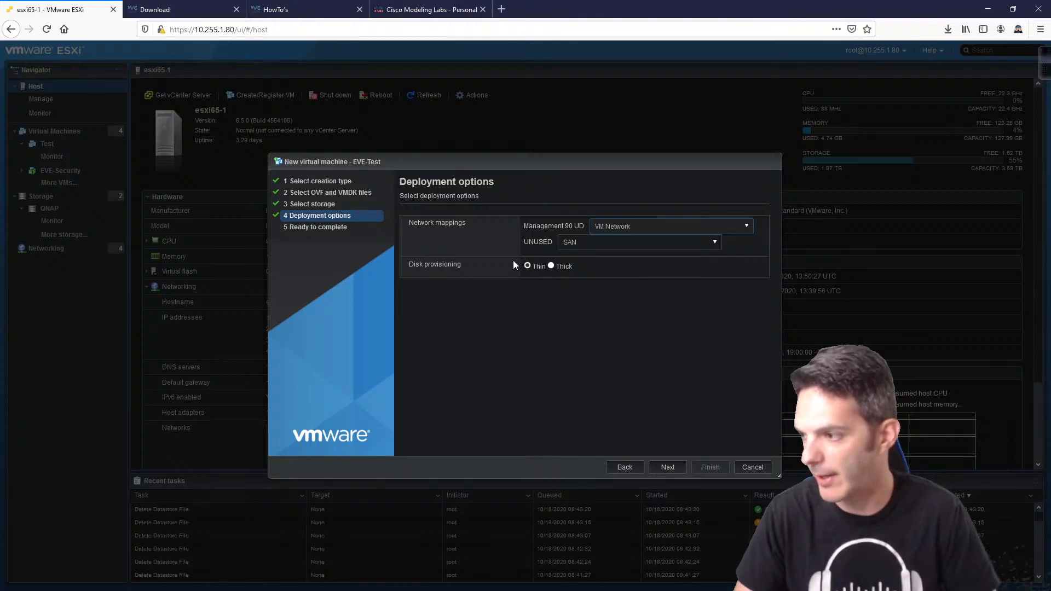
Step: Finish the EVE-Test deployment and refresh the Virtual Machines list to show it powered on
click(668, 469)
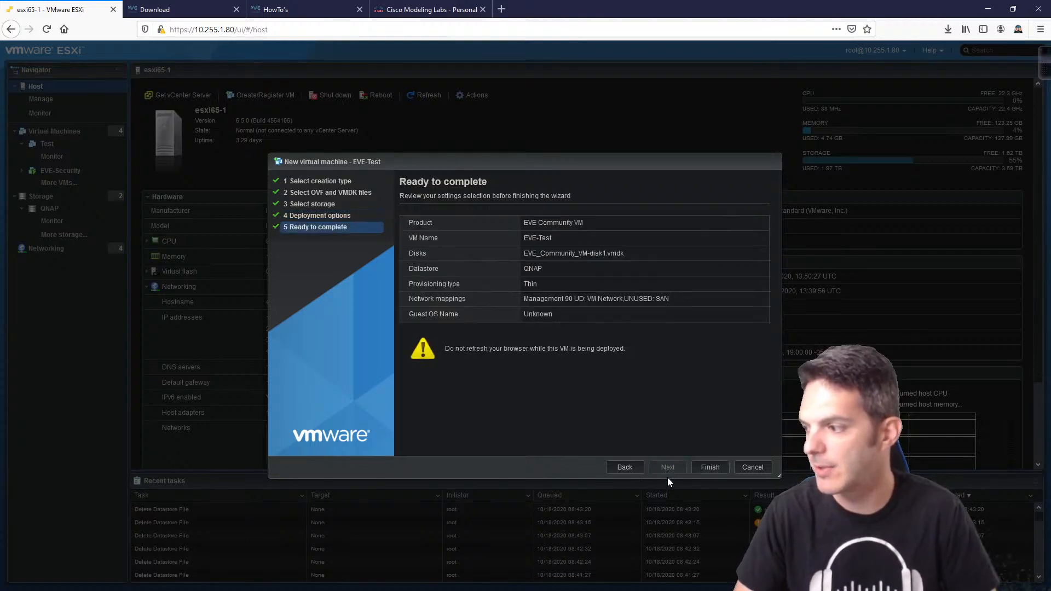
click(695, 469)
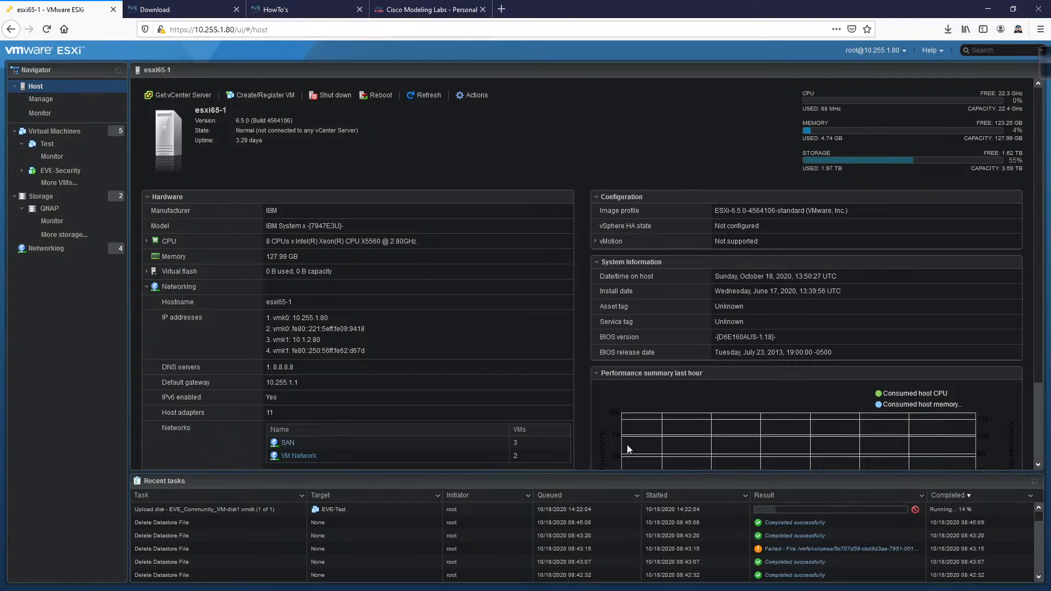
click(55, 131)
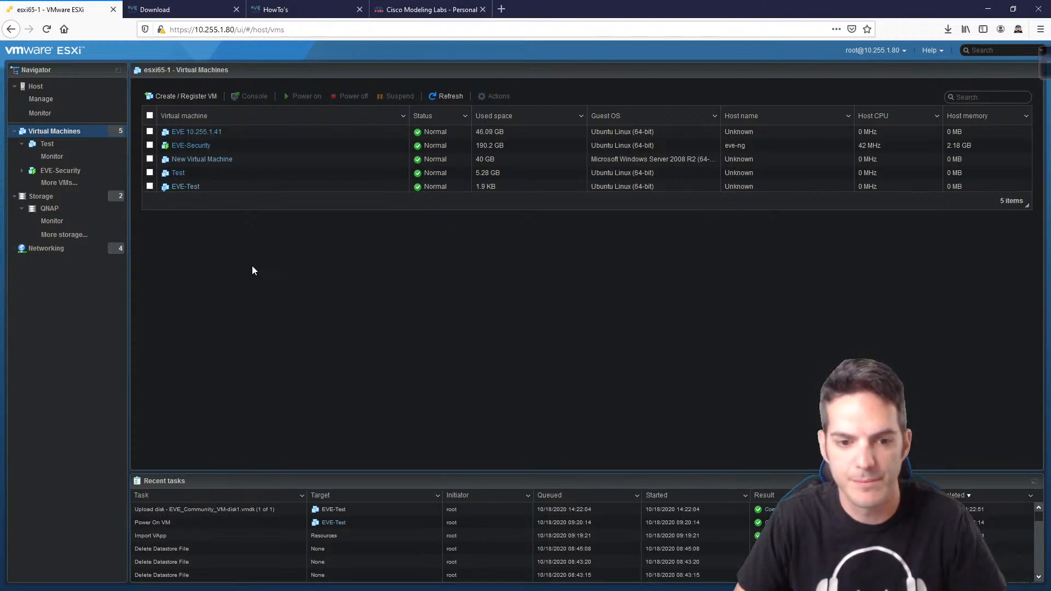
click(457, 96)
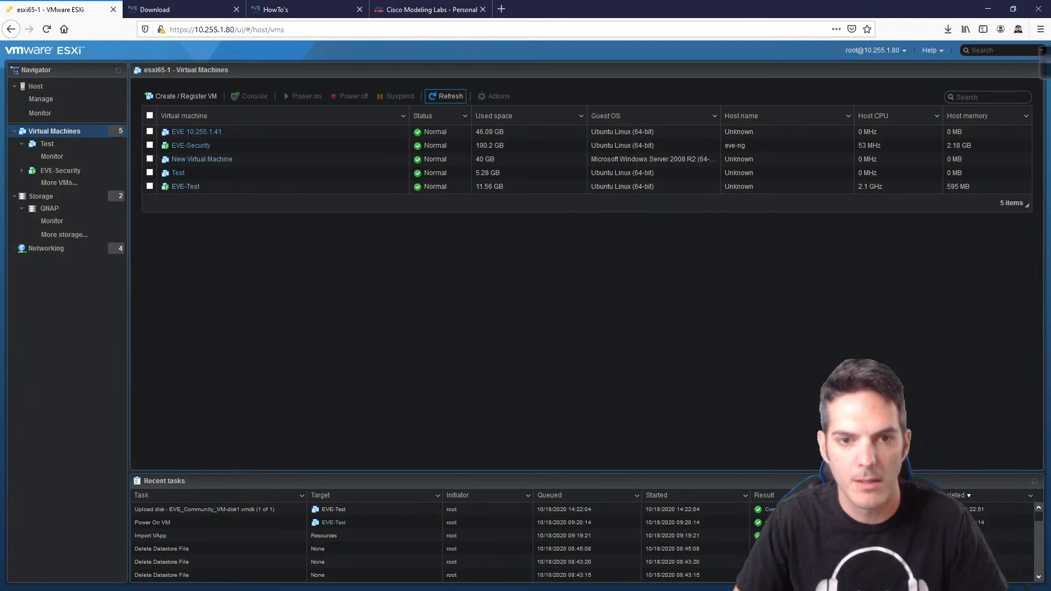
Step: Open EVE-Test's summary and its console to reach the eve-ng login prompt
click(188, 189)
click(242, 154)
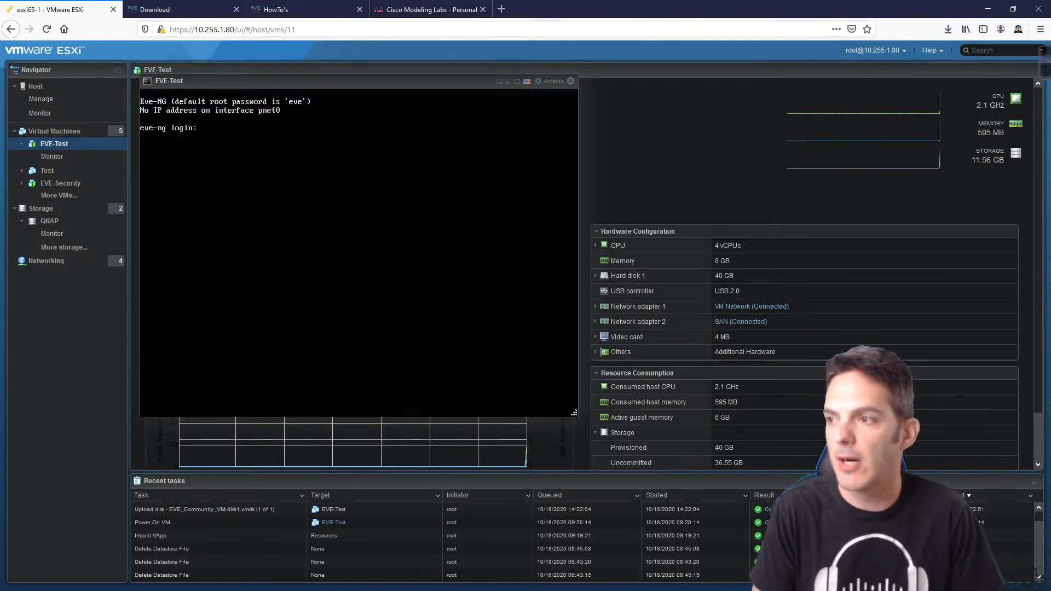
Step: Log into the EVE-Test VM console as root using the default password
text(root)
key(Return)
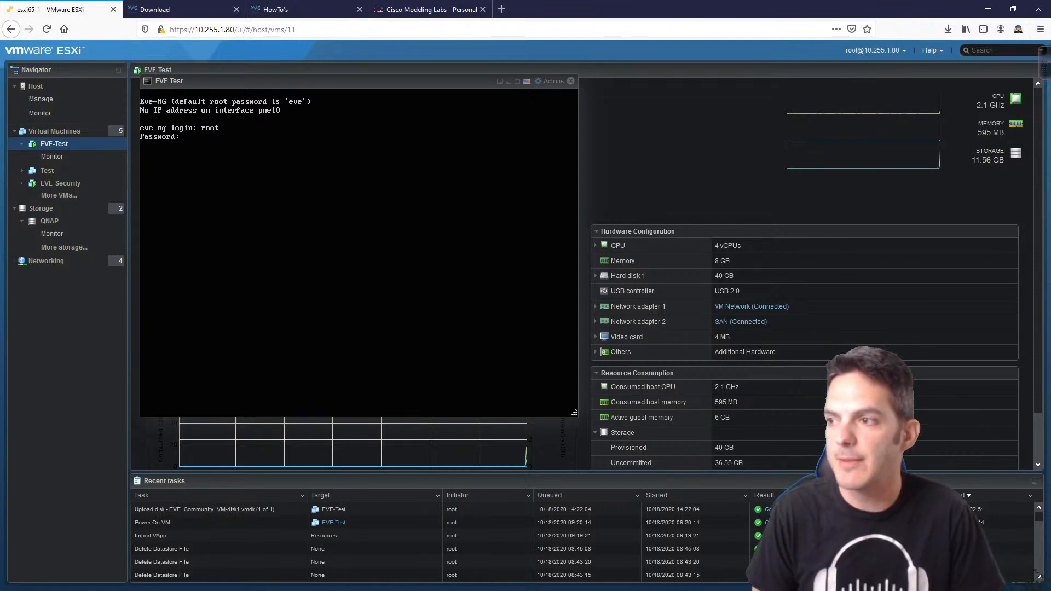
text(eve)
key(Return)
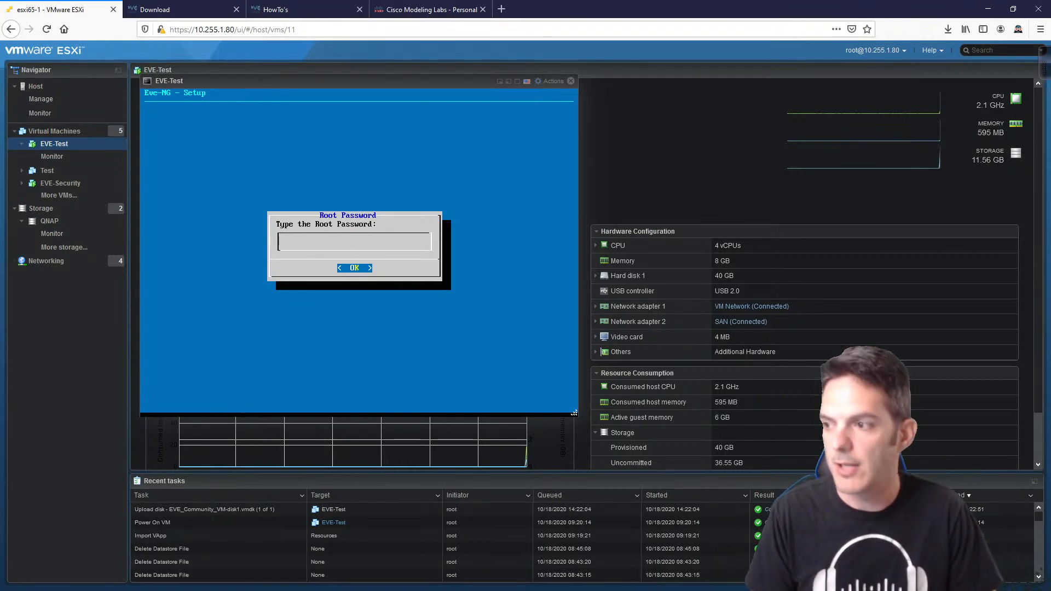
Step: Enter and confirm the new root password, keeping hostname eve-ng and domain example.com
key(Return)
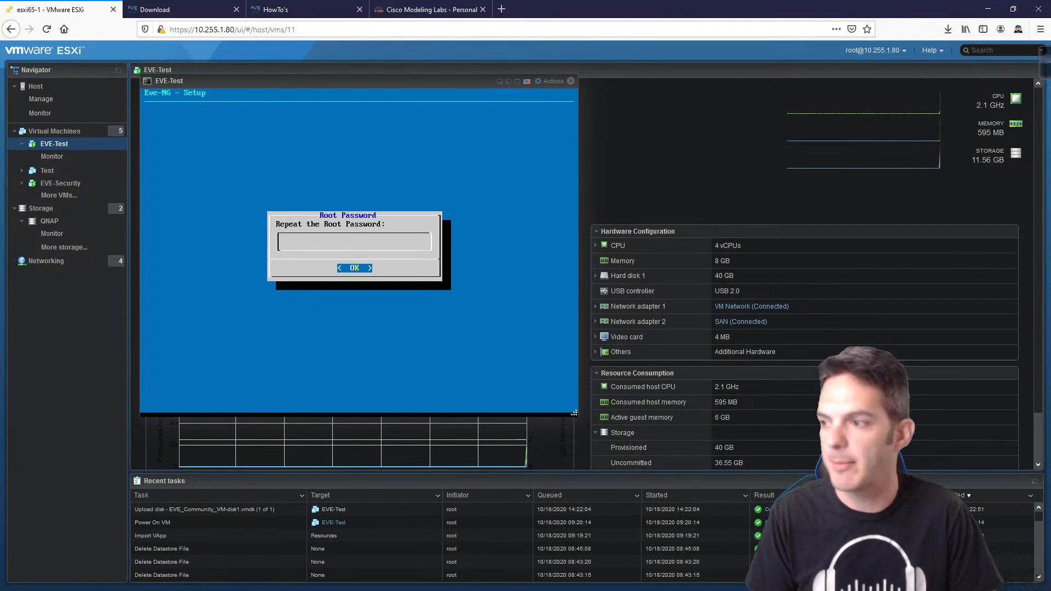
key(Return)
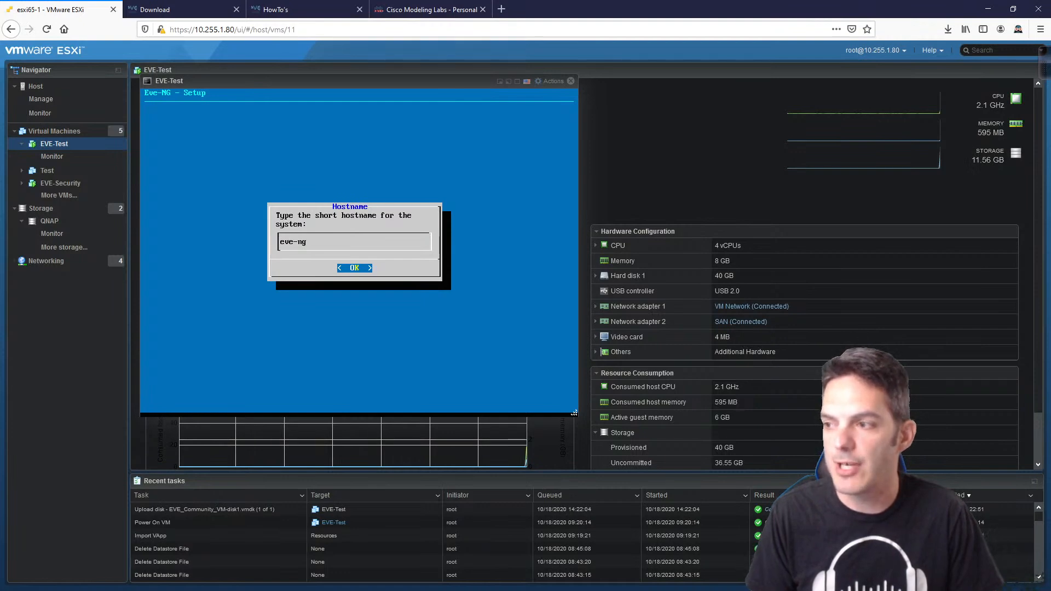
key(Return)
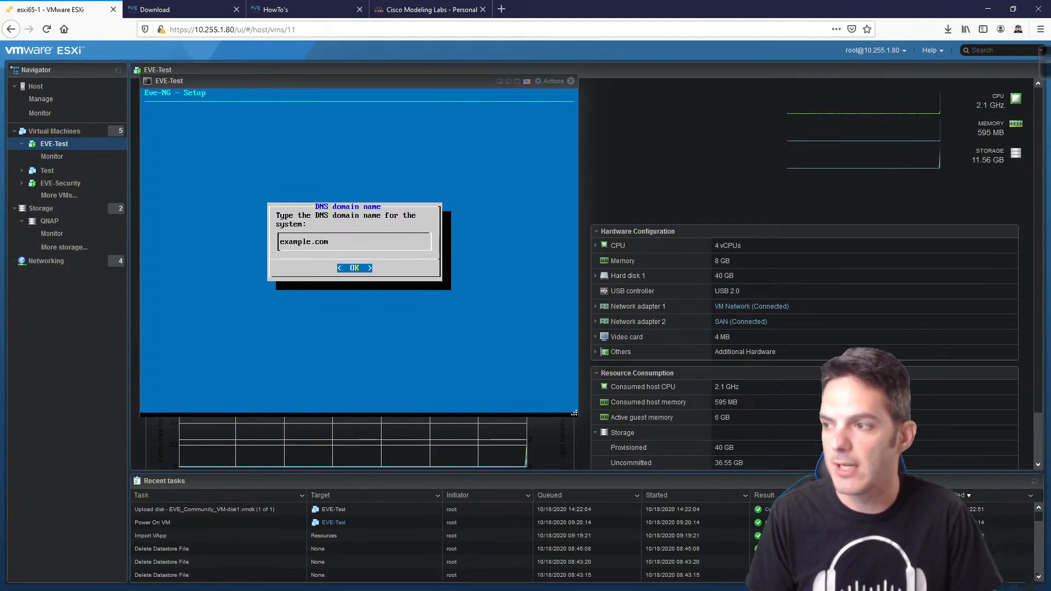
key(Return)
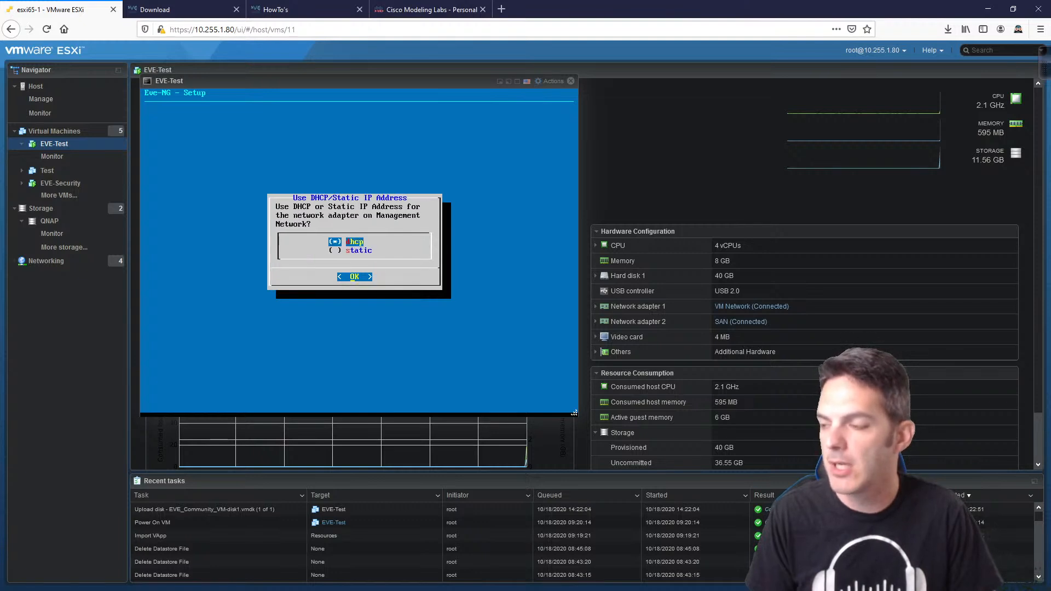
Step: Choose static addressing for the EVE-NG management network
key(Down)
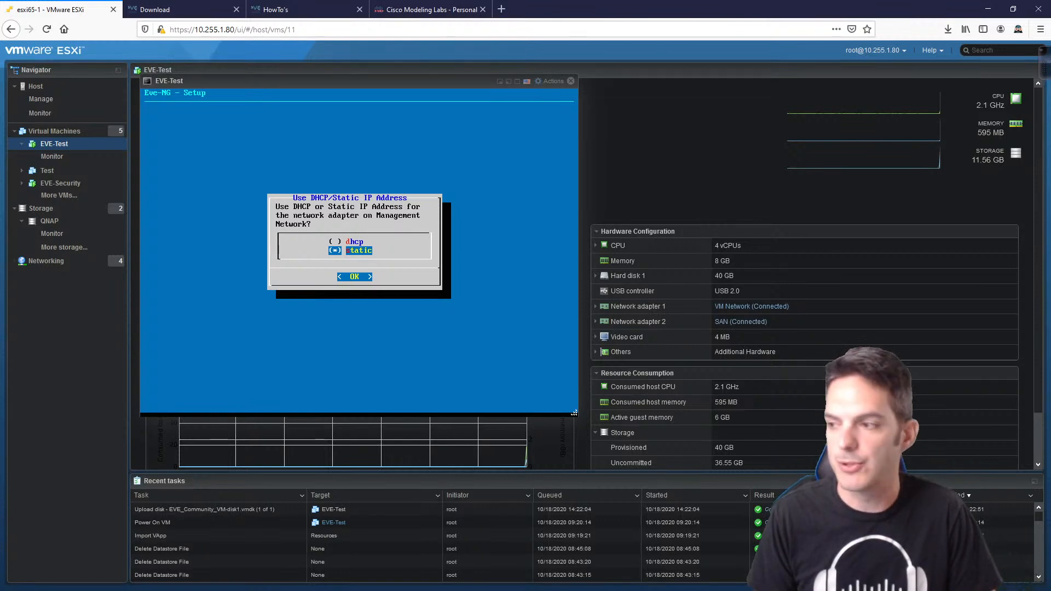
key(Return)
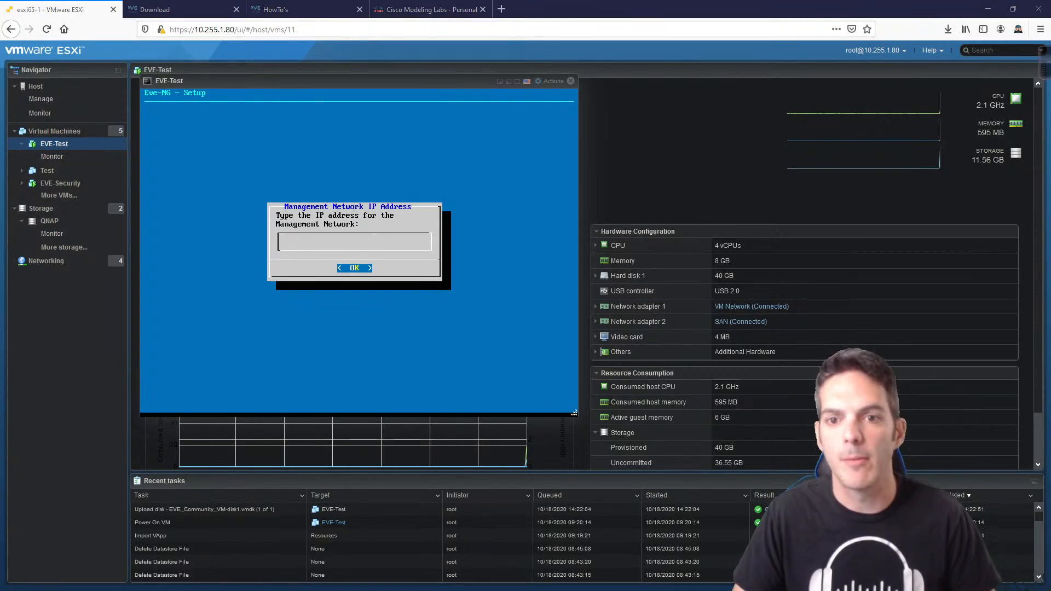
drag(0, 306, 439, 313)
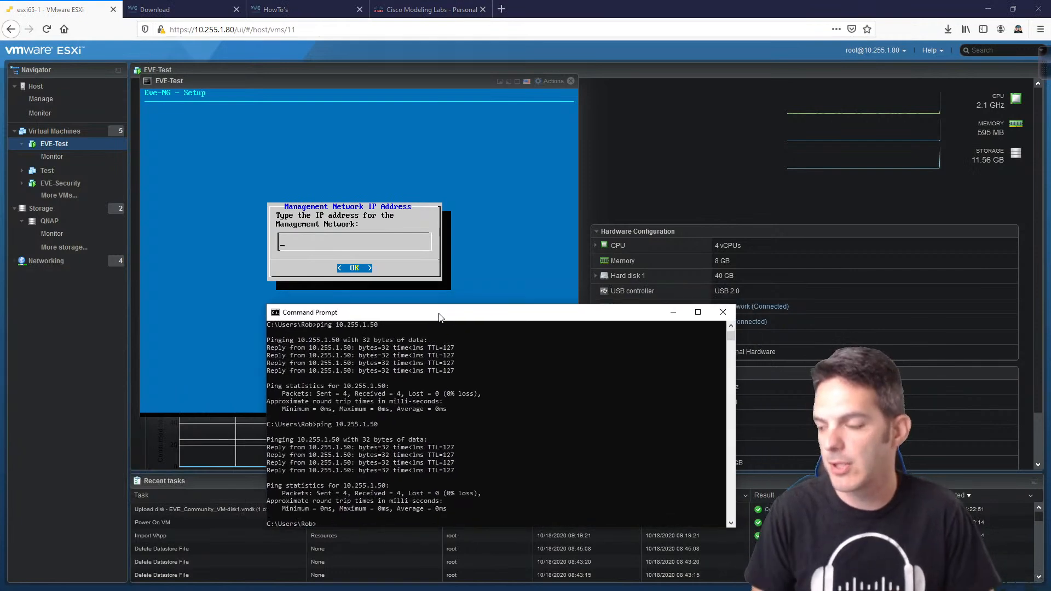
Step: Ping 10.255.1.30 from Command Prompt to confirm it times out, then minimize the window
key(Up)
key(BackSpace)
key(BackSpace)
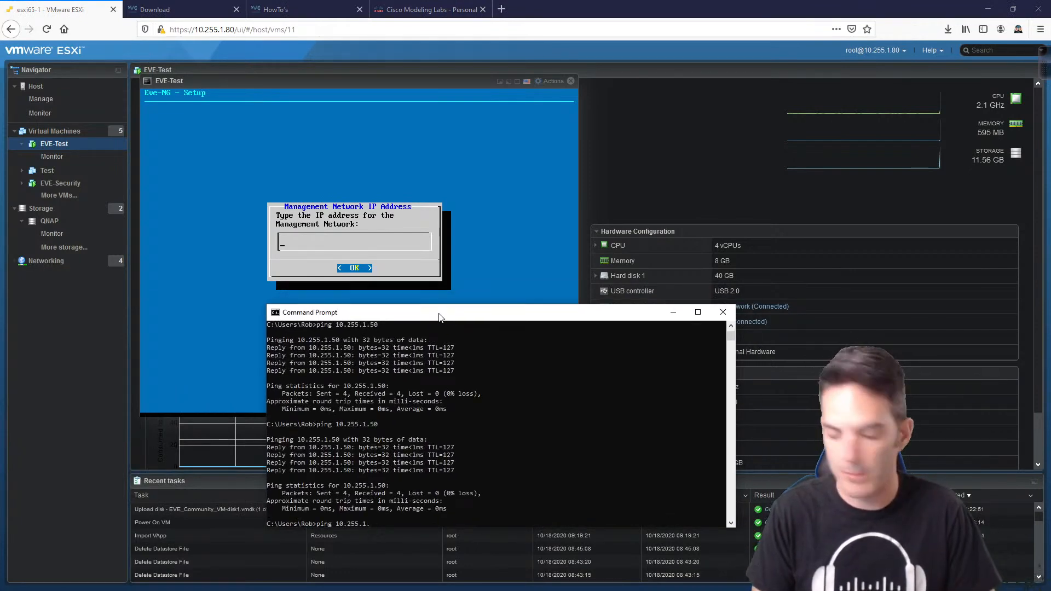
text(30)
key(Return)
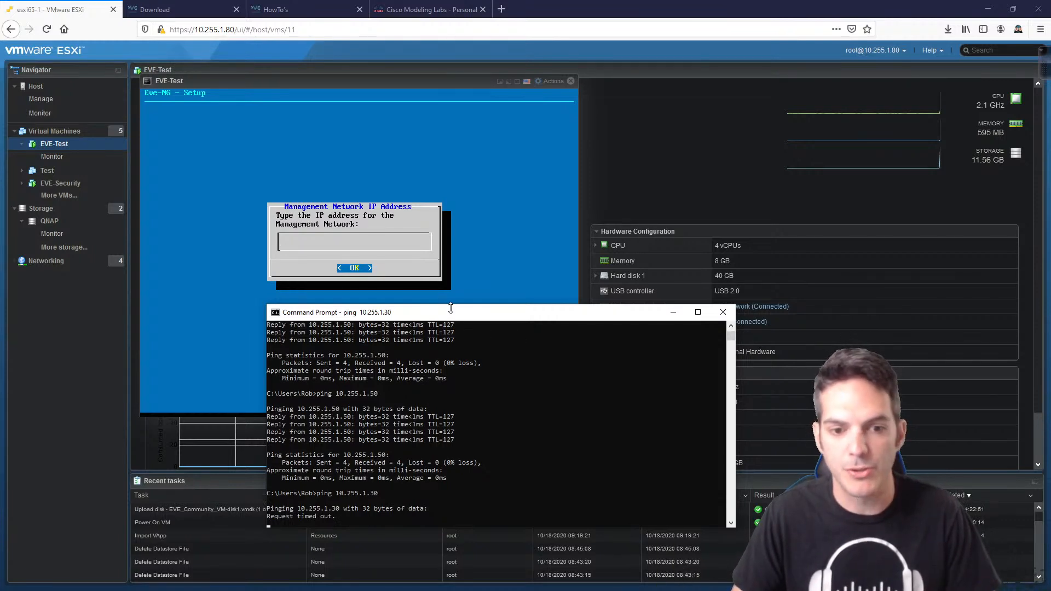
click(673, 313)
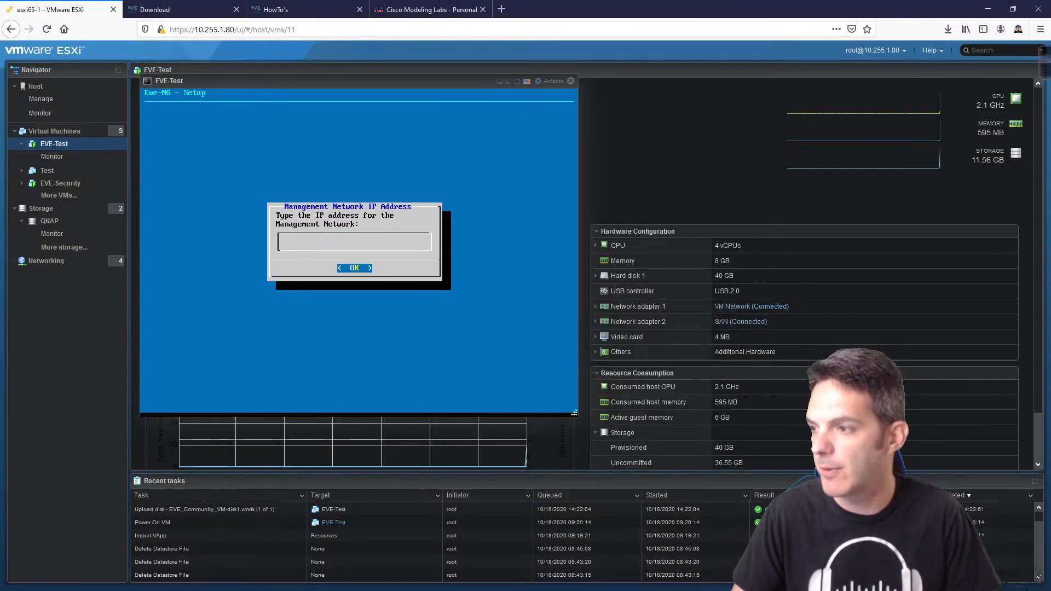
Step: Give the management interface IP 10.255.1.30 with subnet mask 255.255.255.0
text(10)
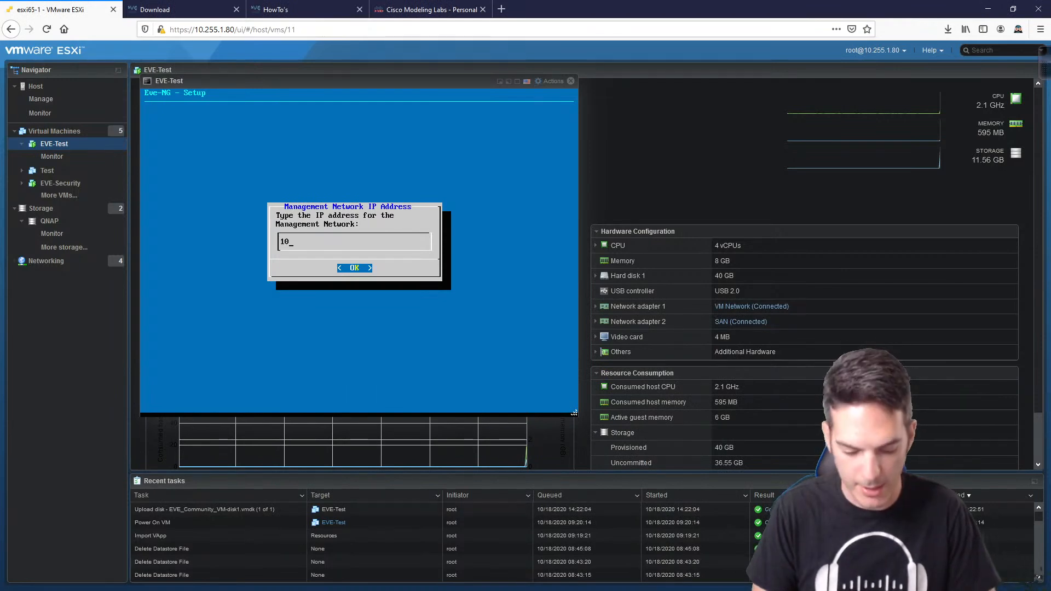
text(.255.1.3)
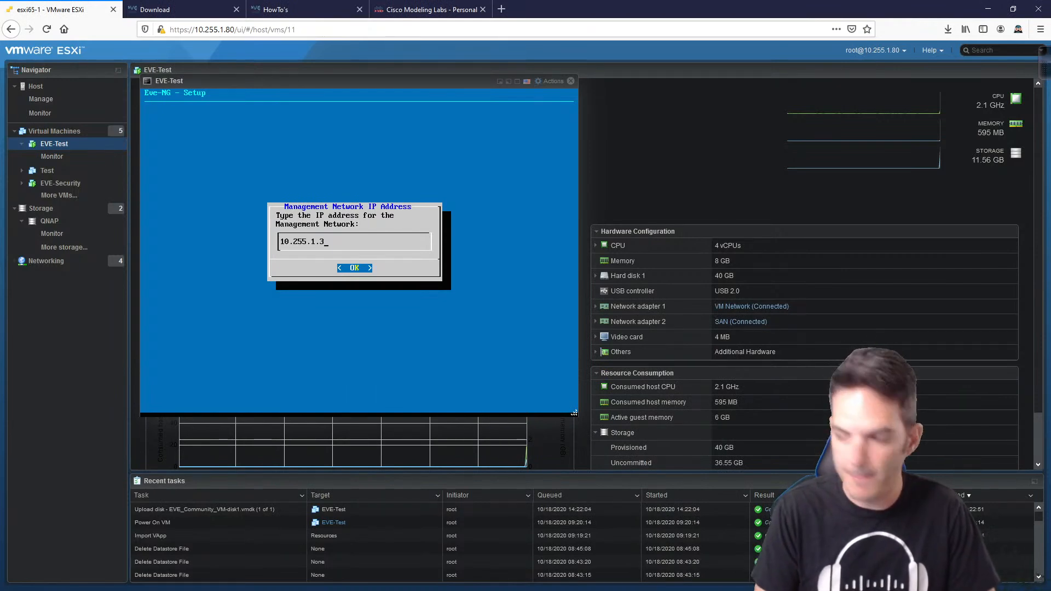
text(0)
key(Return)
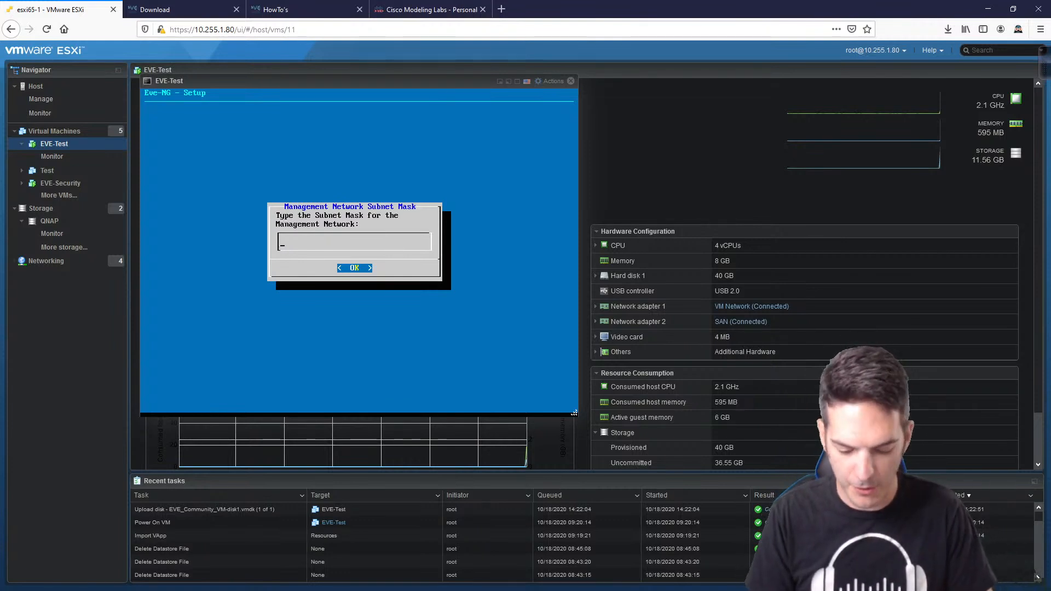
text(255.2)
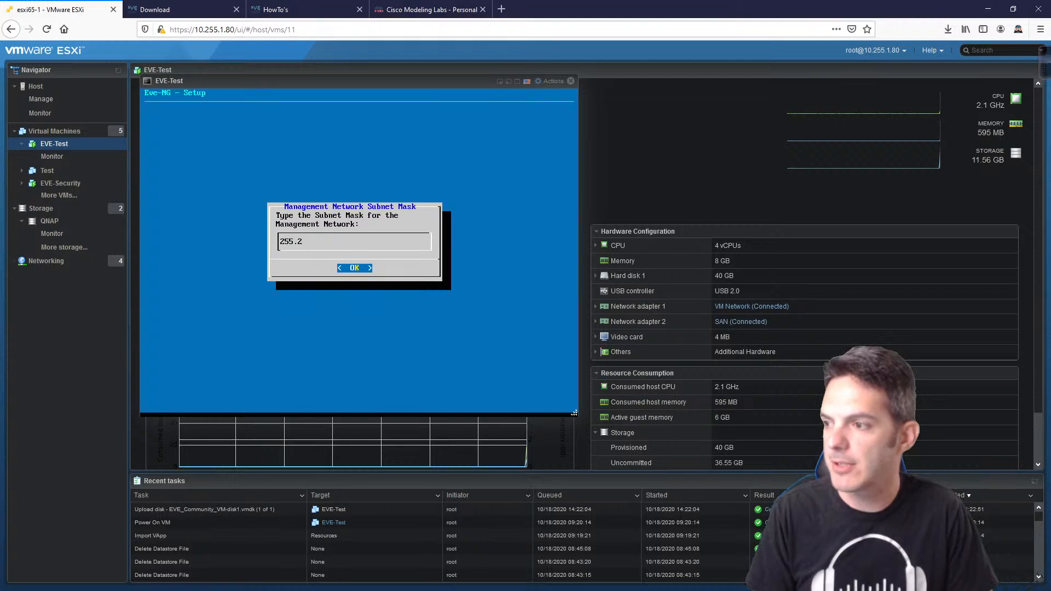
text(55.255.0)
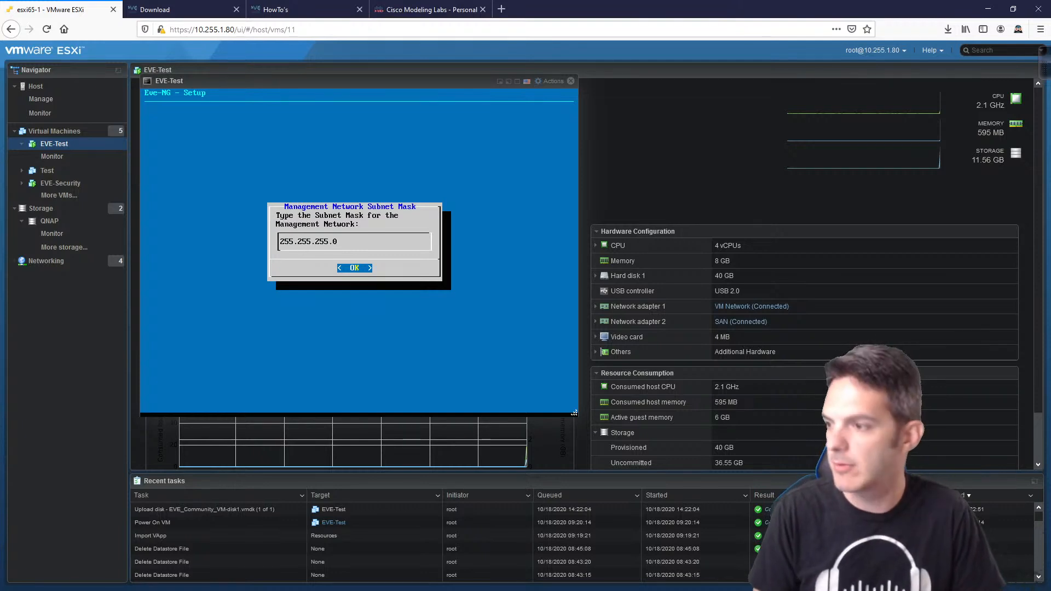
key(Return)
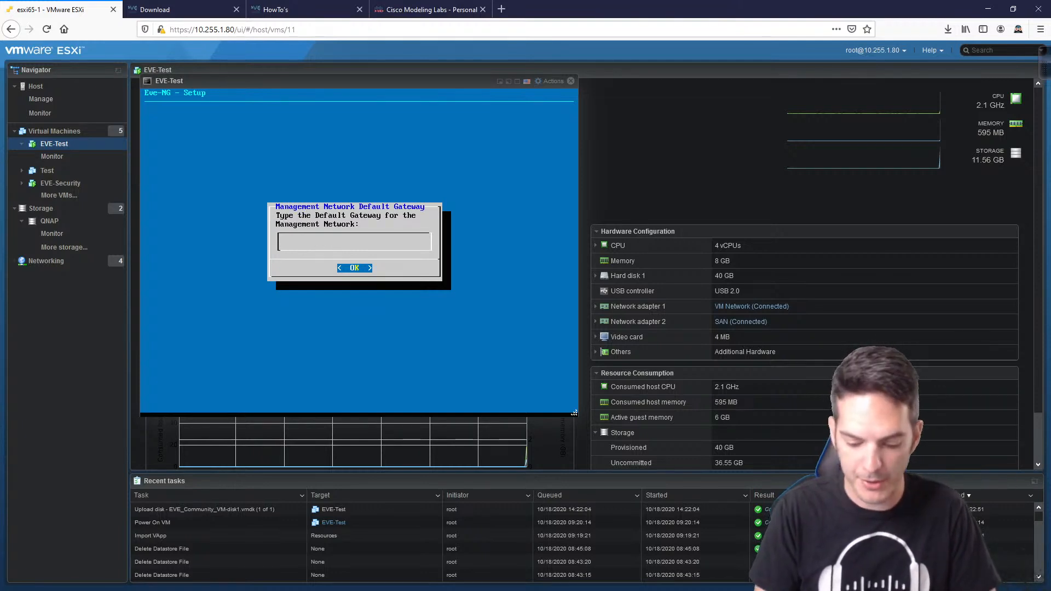
Step: Set gateway 10.255.1.1 and primary DNS 8.8.8.8, leaving secondary DNS blank
text(10.255.1.1)
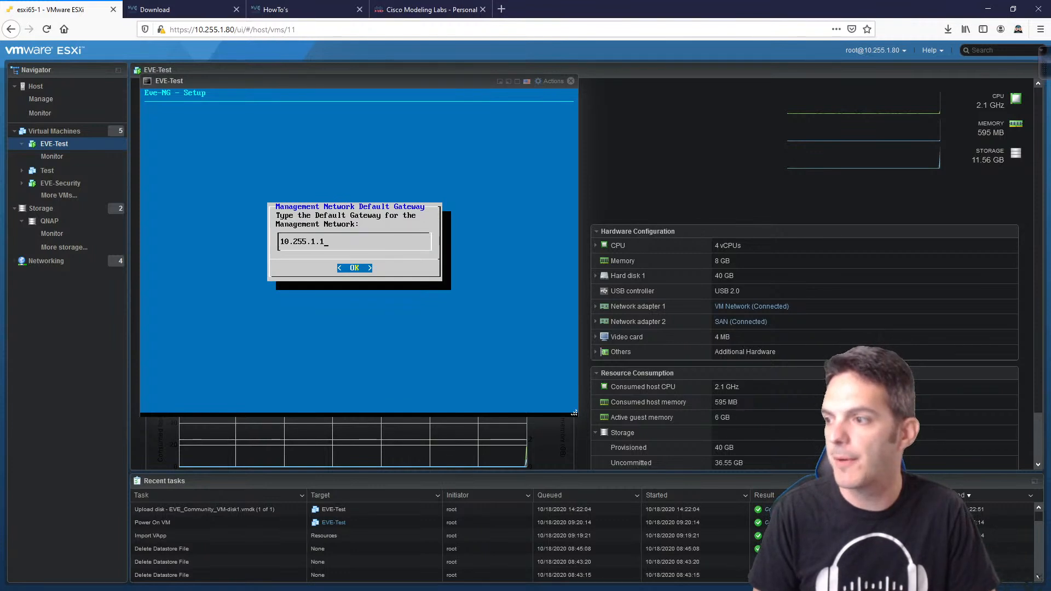
key(Return)
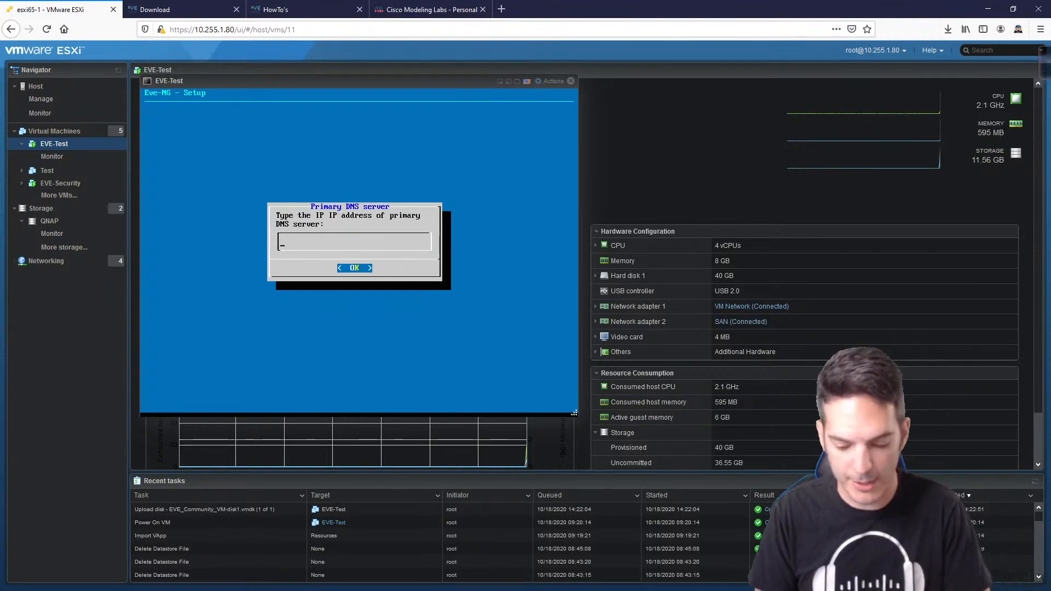
text(8.8.8.8)
key(Return)
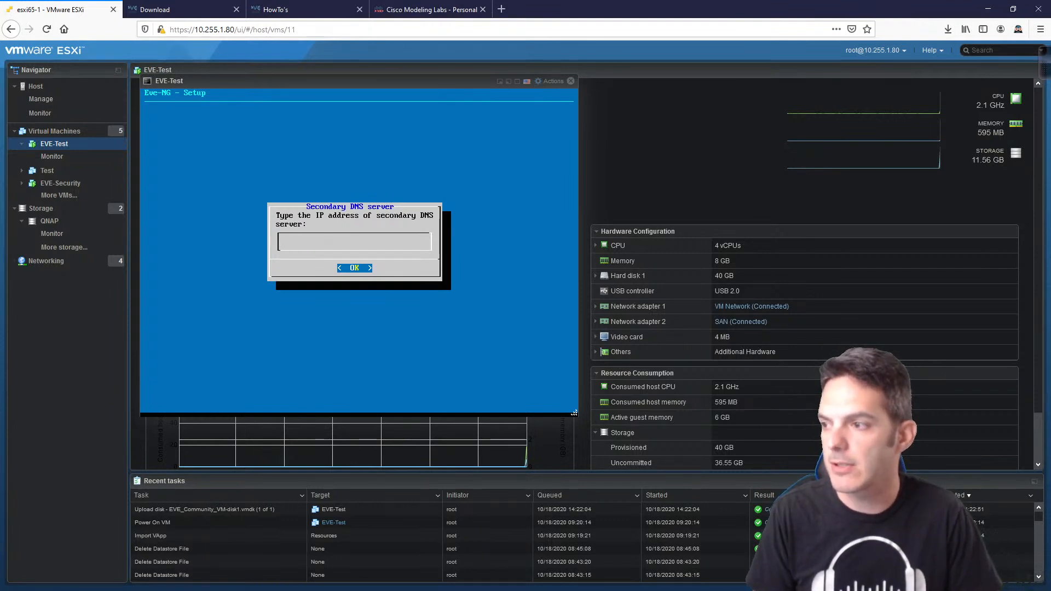
key(Return)
key(Return)
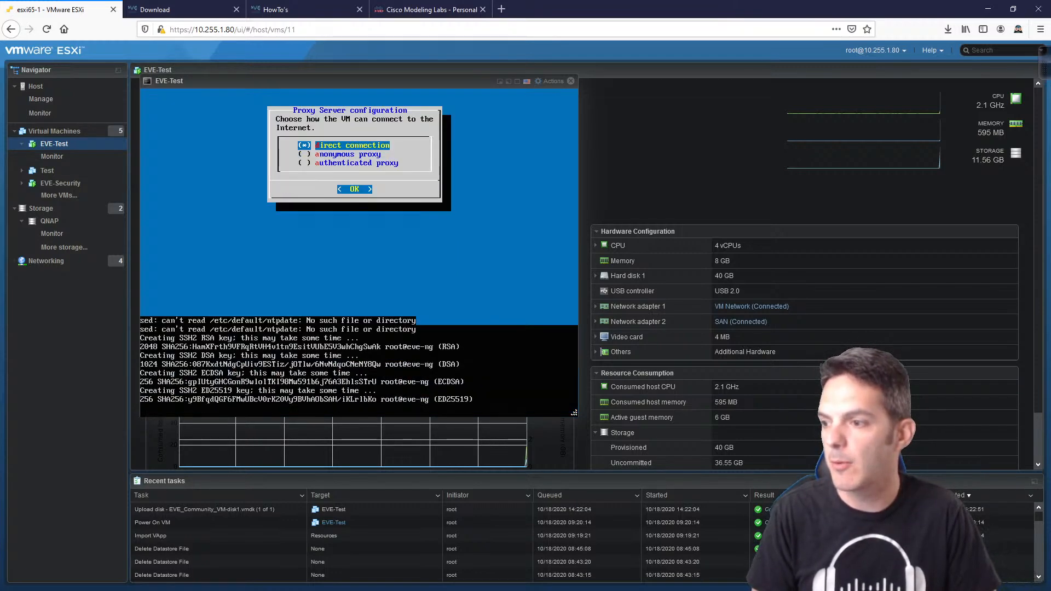
Step: Accept the direct internet connection so EVE-NG finishes setup and reboots to its login prompt
key(Return)
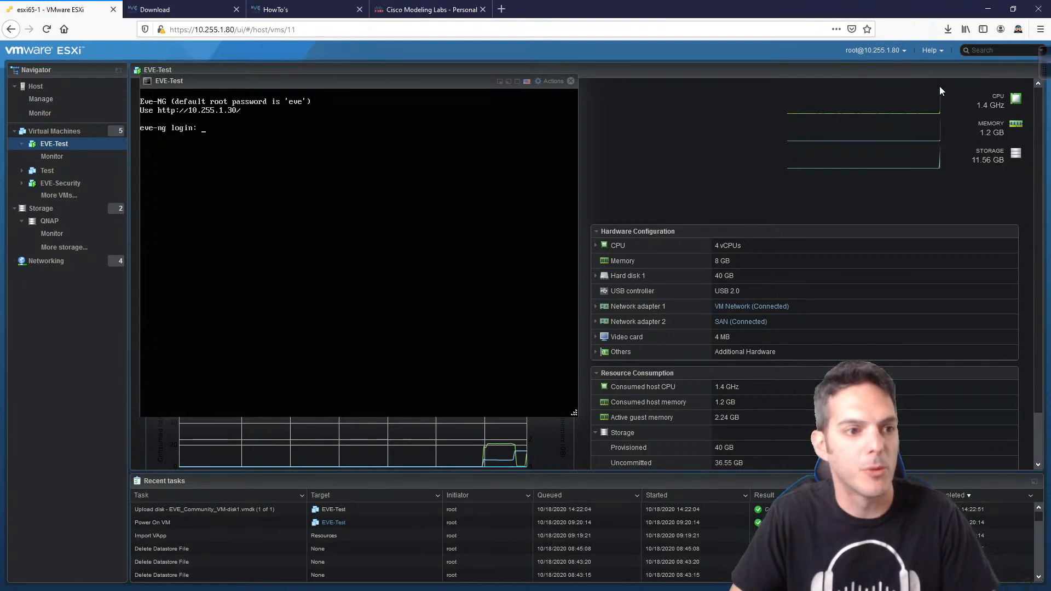
Step: Load the EVE-NG server at 10.255.1.30 in a new Firefox tab
click(501, 10)
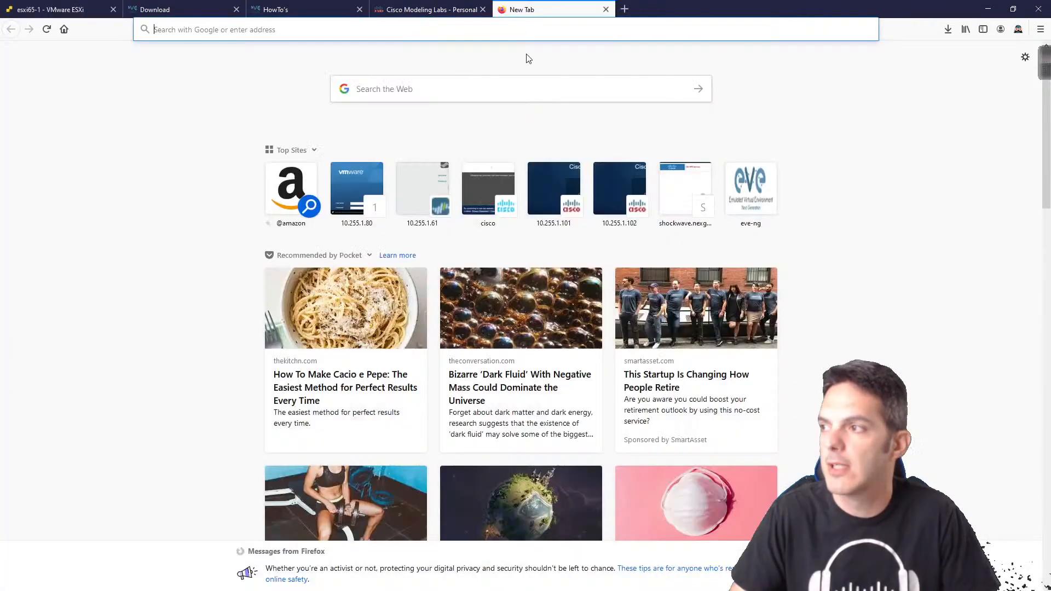
click(331, 35)
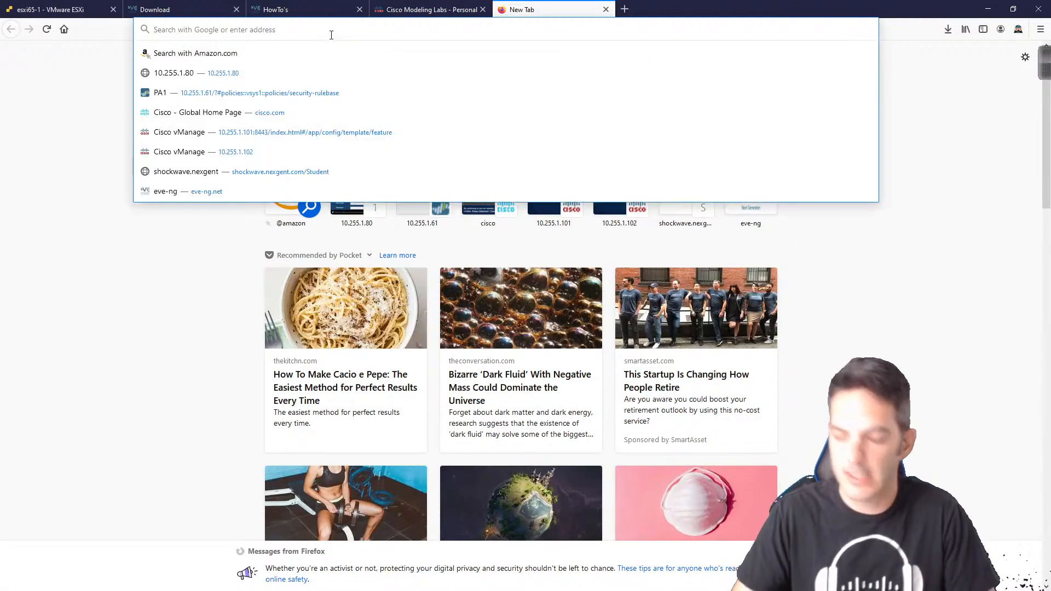
text(10.255.1.30/)
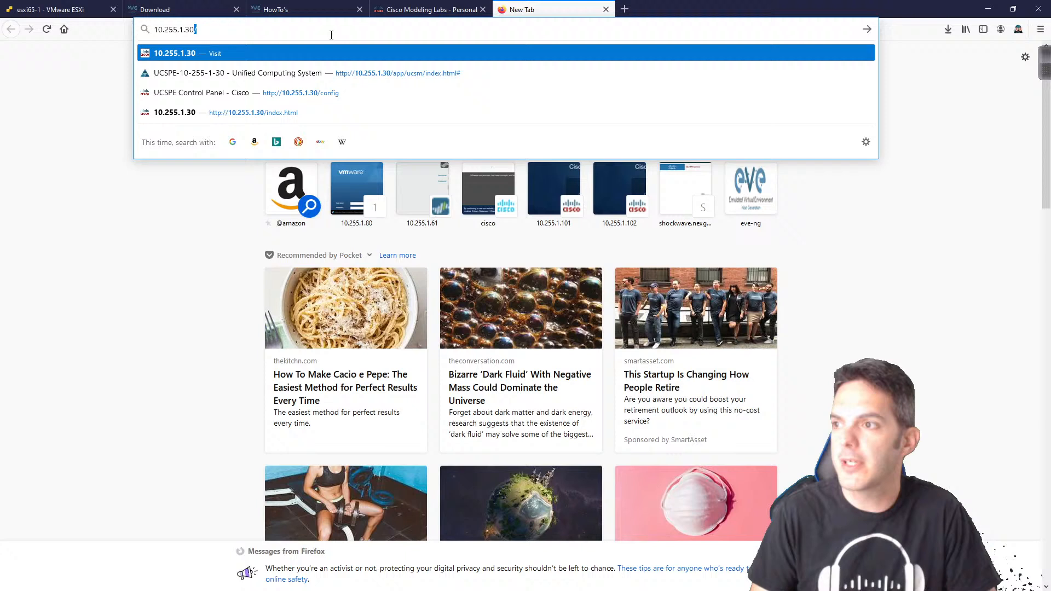
key(Return)
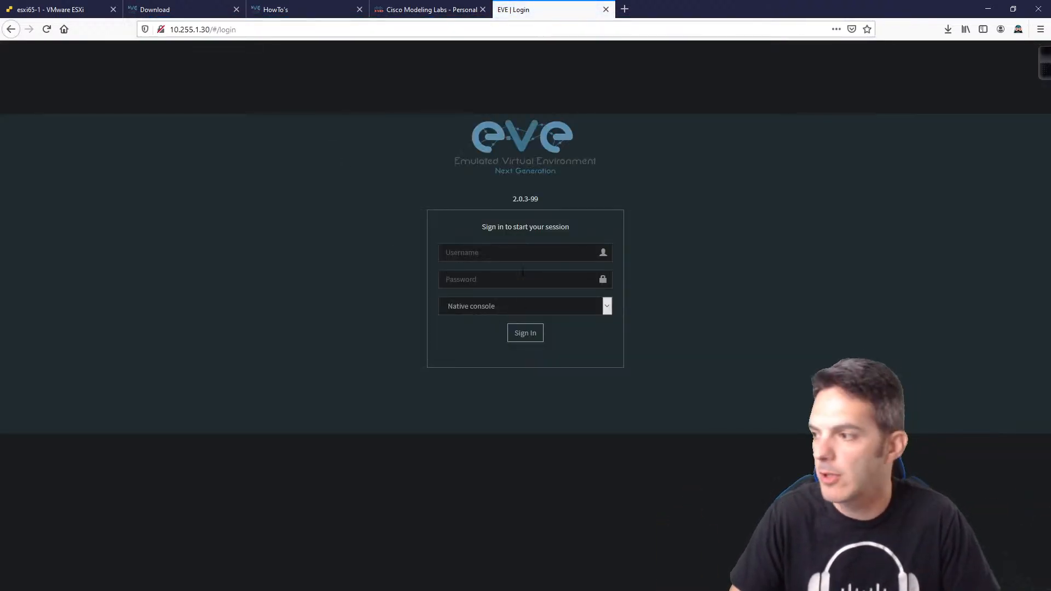
Step: Sign into the EVE-NG web UI as admin with the default password
click(513, 252)
text(admin)
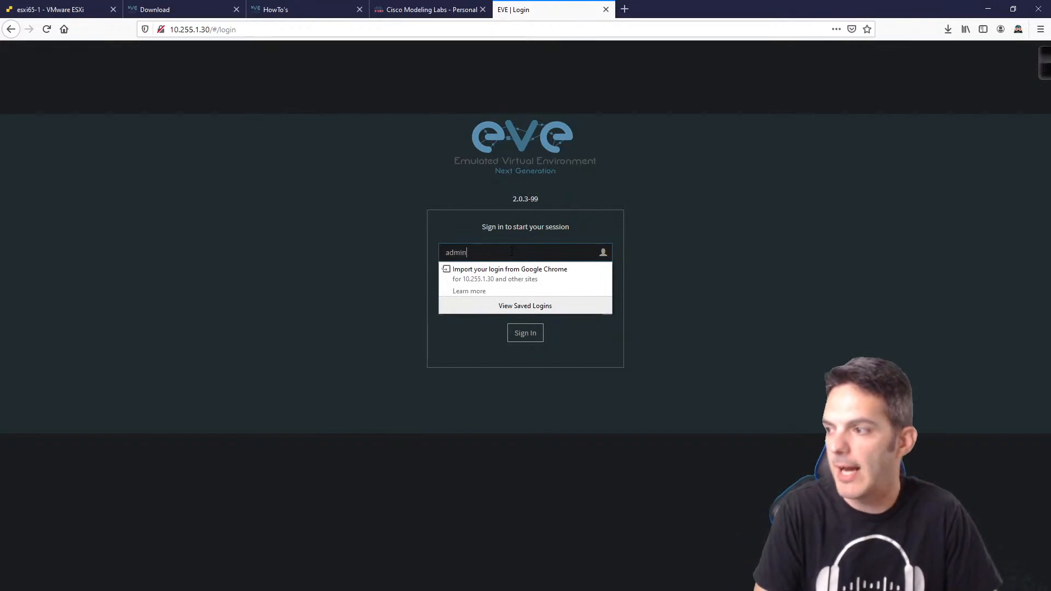
key(Tab)
text(eve)
key(Return)
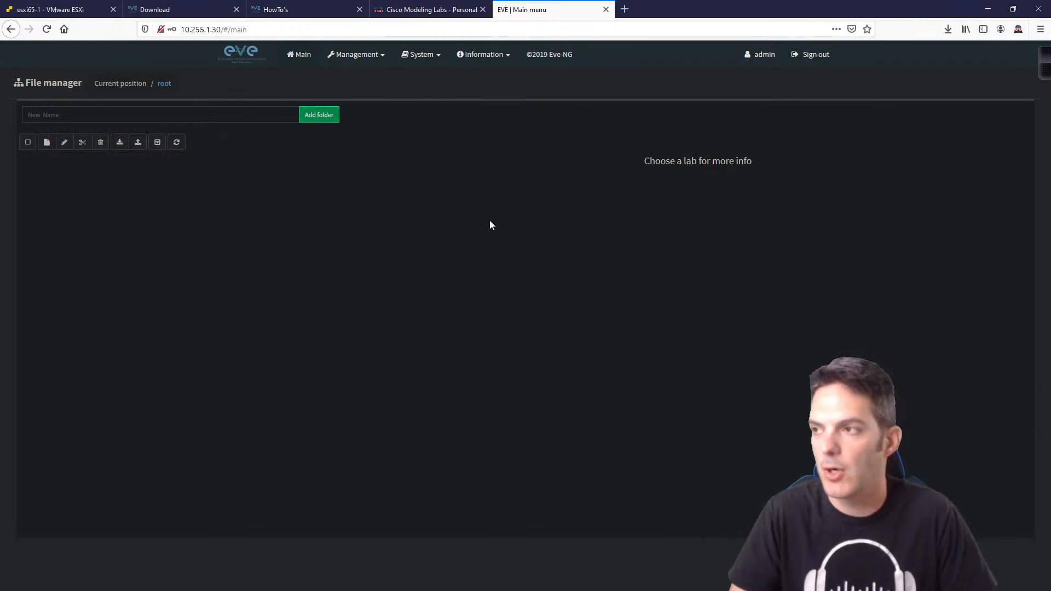
Step: Return to the HowTo's documentation and scroll its list down to Cisco vIOS from VIRL
click(296, 10)
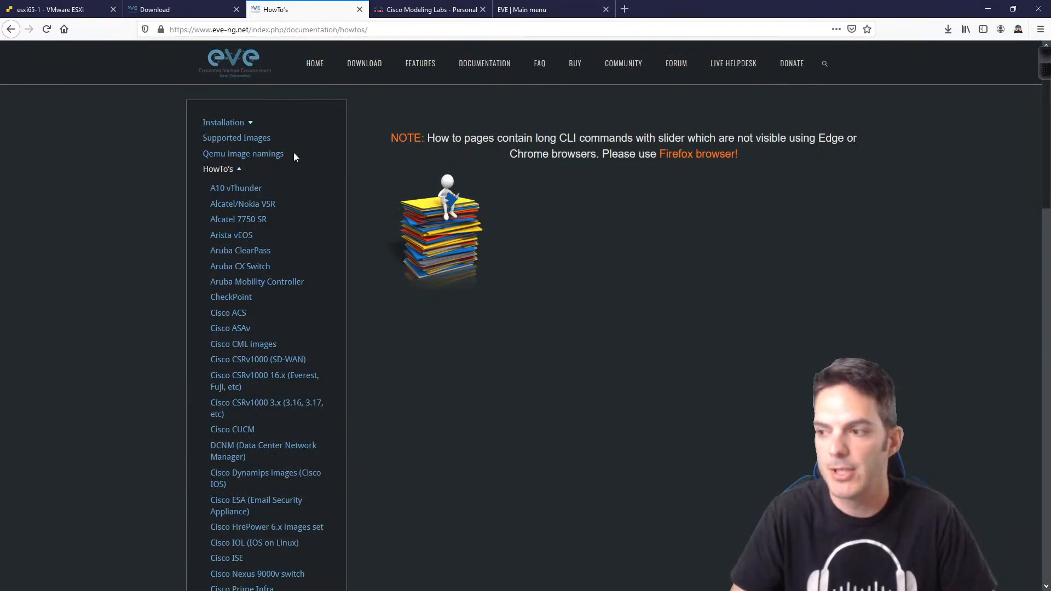
scroll(293, 158, down, 2)
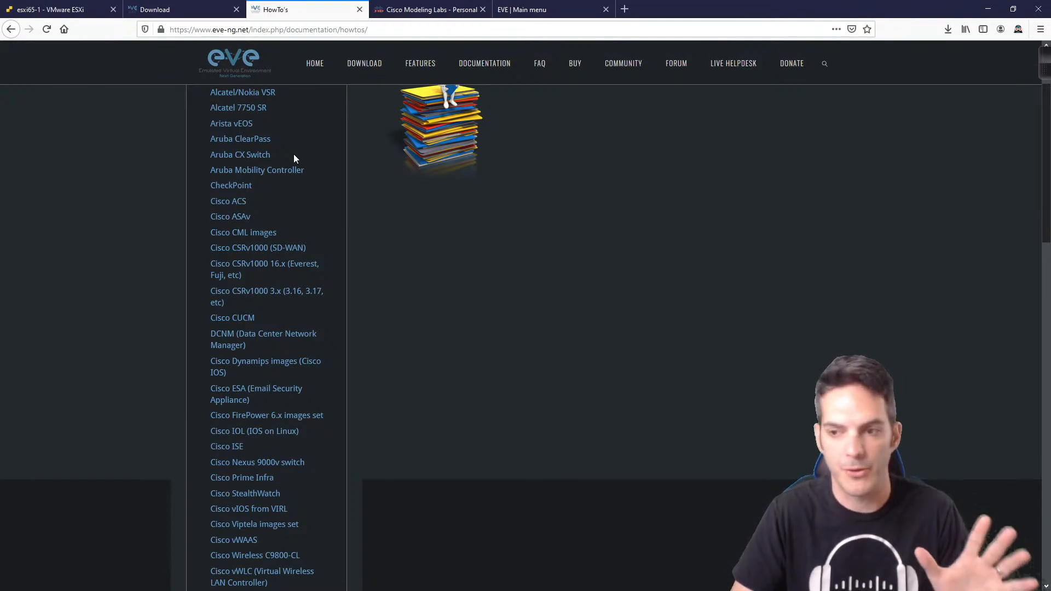
scroll(293, 157, down, 2)
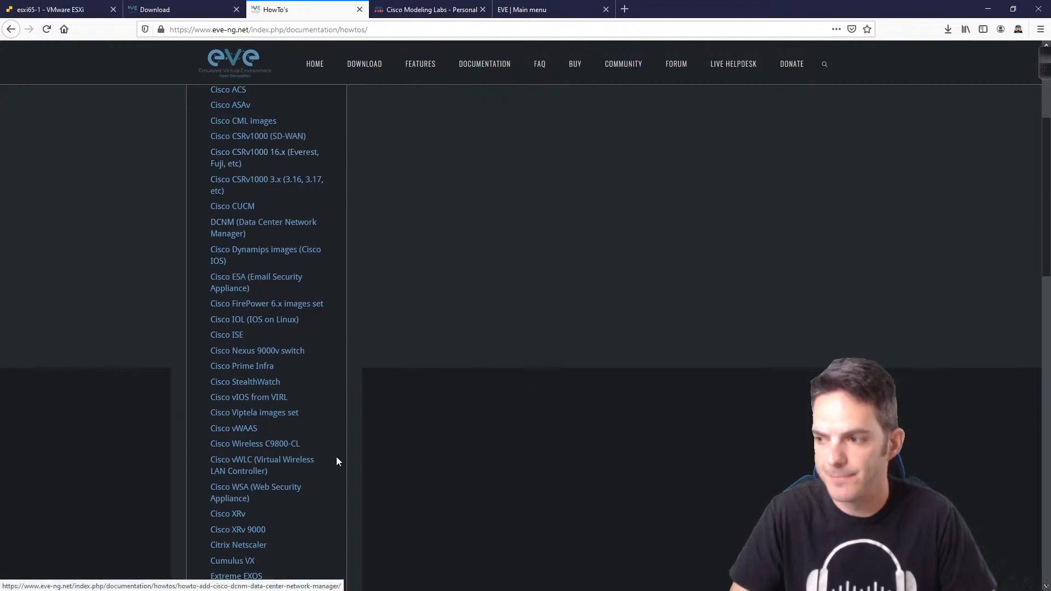
scroll(332, 448, down, 1)
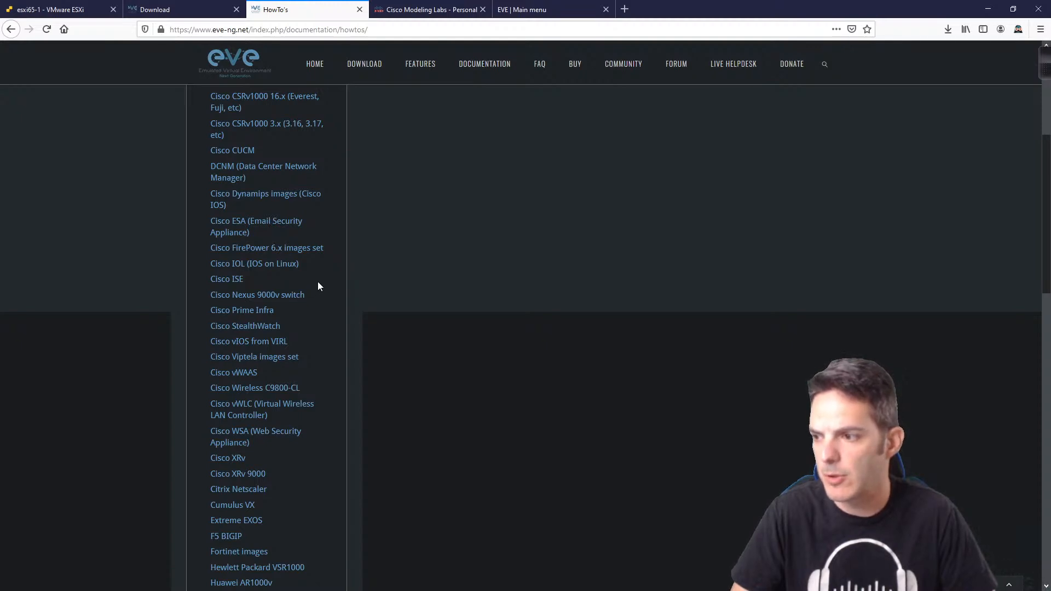
Step: Open the Cisco vIOS from VIRL guide and scroll to its vmdk image preparation commands
click(257, 346)
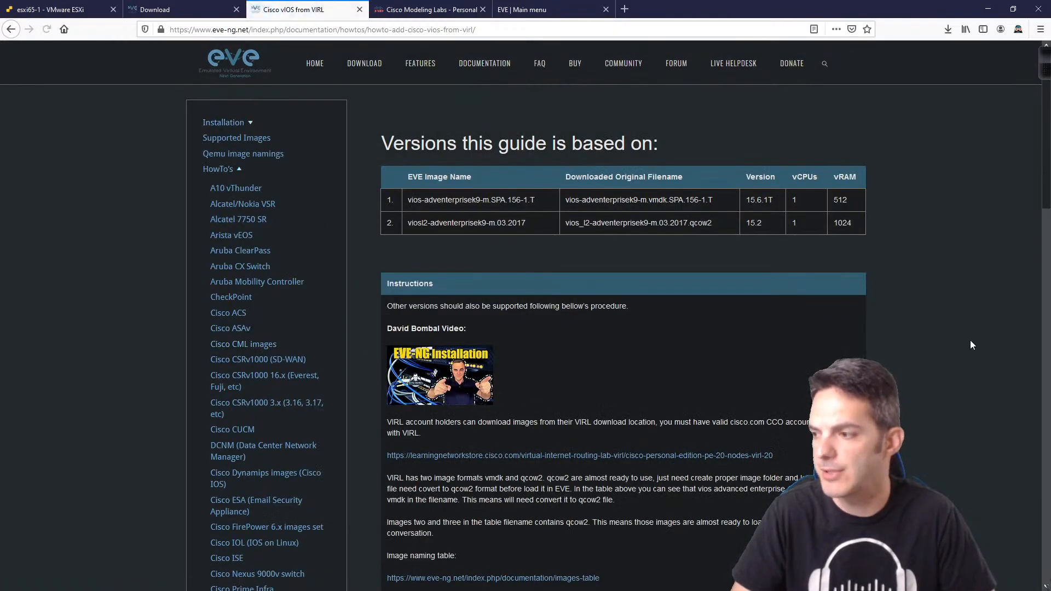
scroll(970, 340, down, 3)
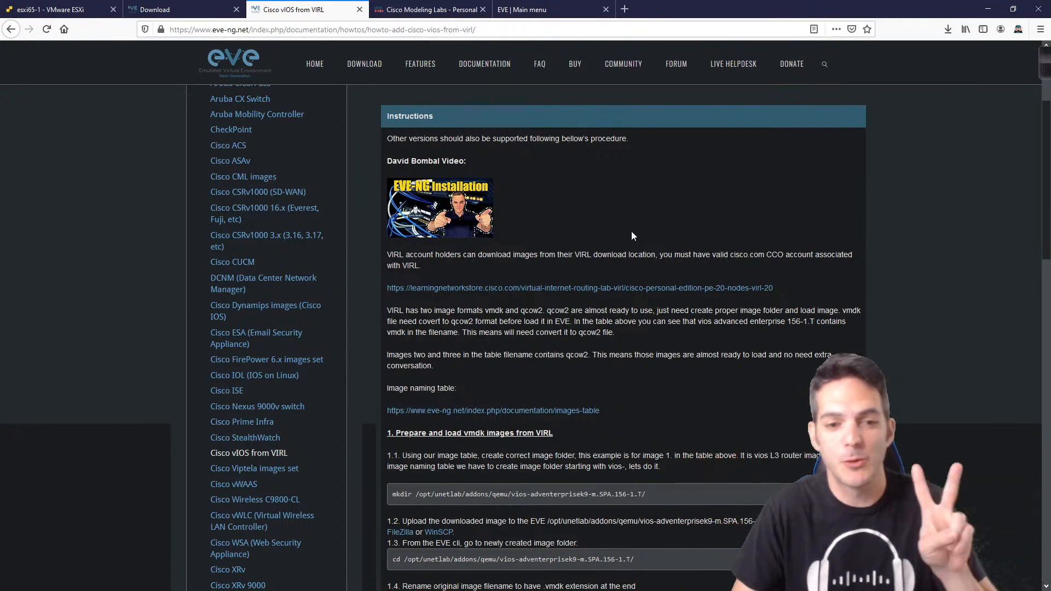
scroll(685, 272, down, 1)
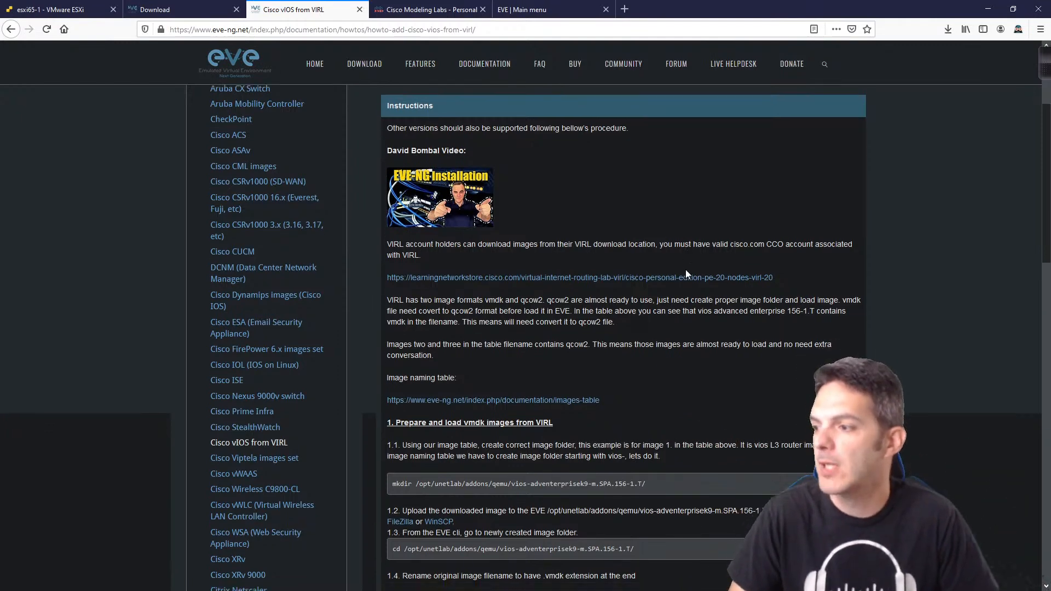
scroll(690, 274, down, 4)
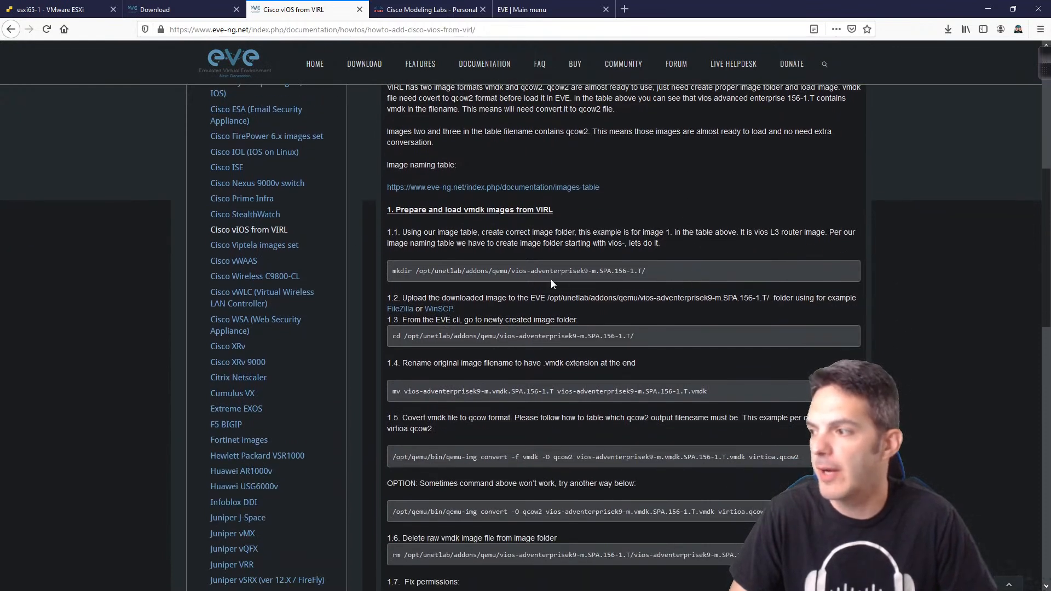
scroll(511, 274, down, 2)
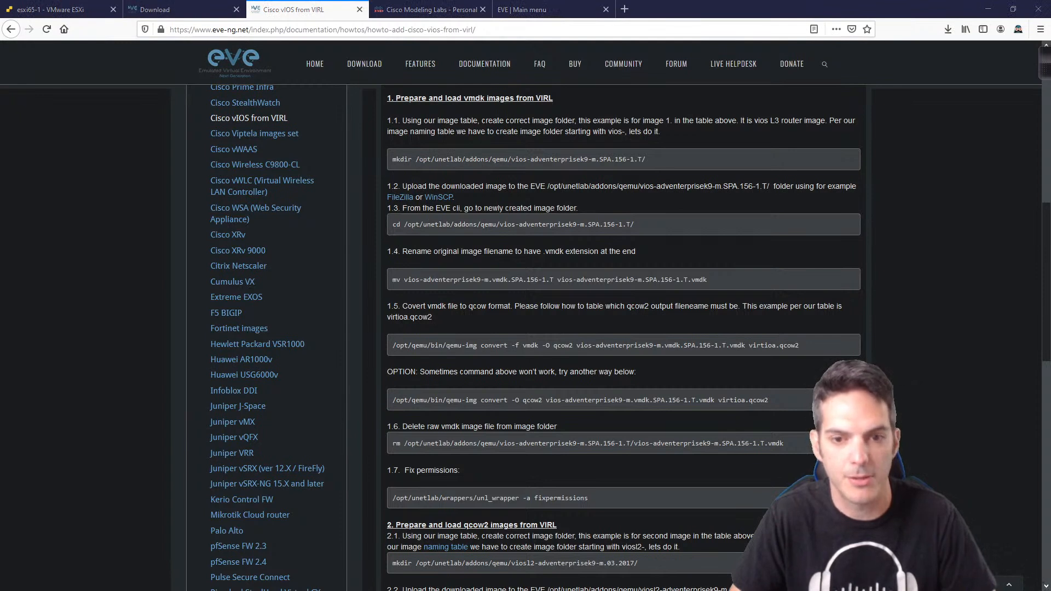
Step: Open a PuTTY SSH connection to 10.255.1.30 on port 22
drag(0, 196, 199, 190)
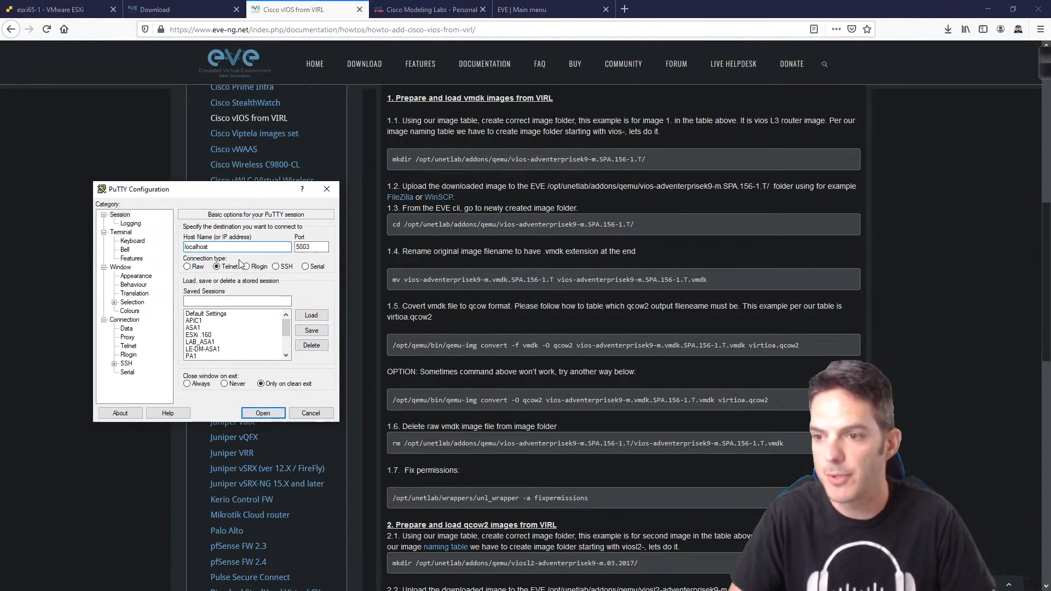
drag(220, 247, 125, 246)
text(10.)
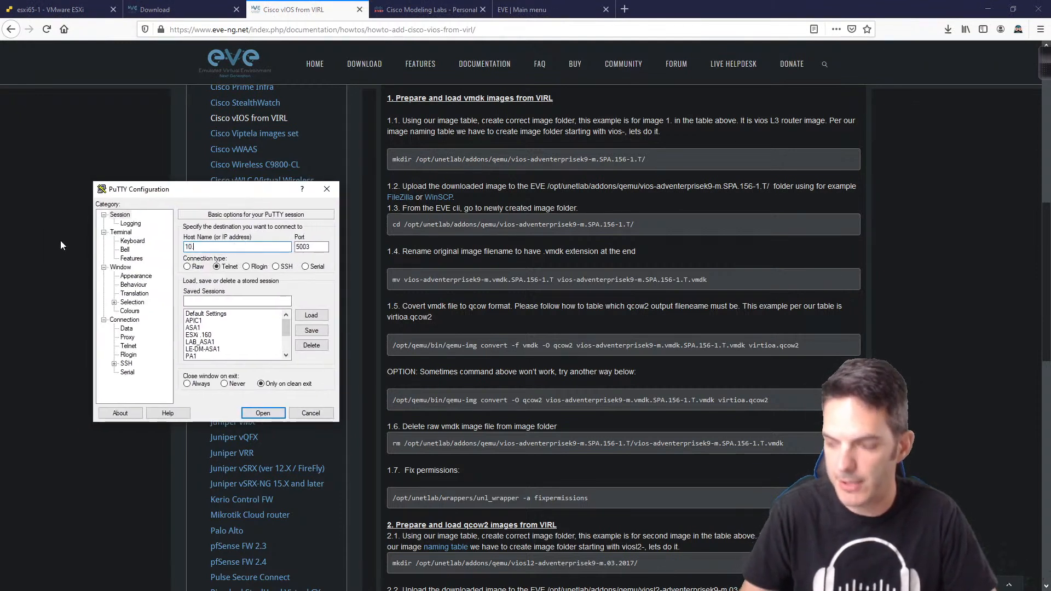
text(255.1.30)
key(Tab)
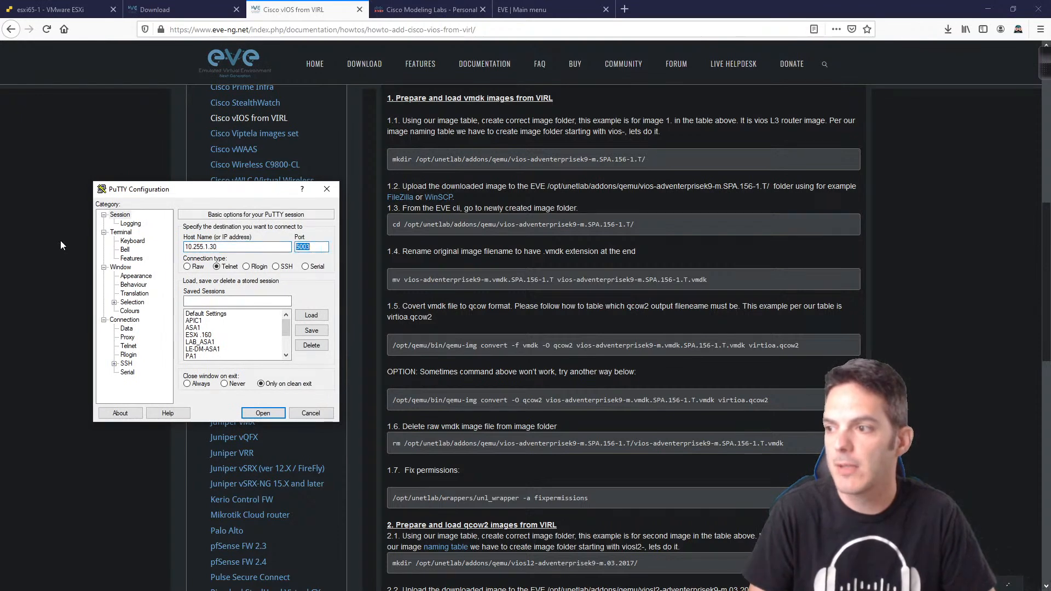
text(22)
key(Tab)
key(Right)
key(Right)
key(Return)
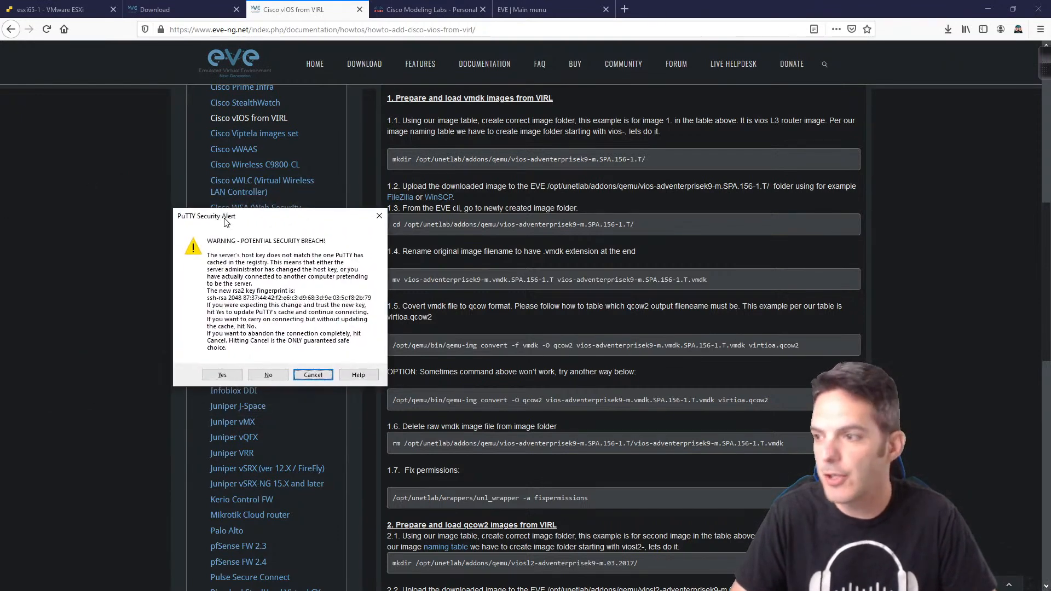
Step: Accept the server's host key and log in as root with the password
click(219, 374)
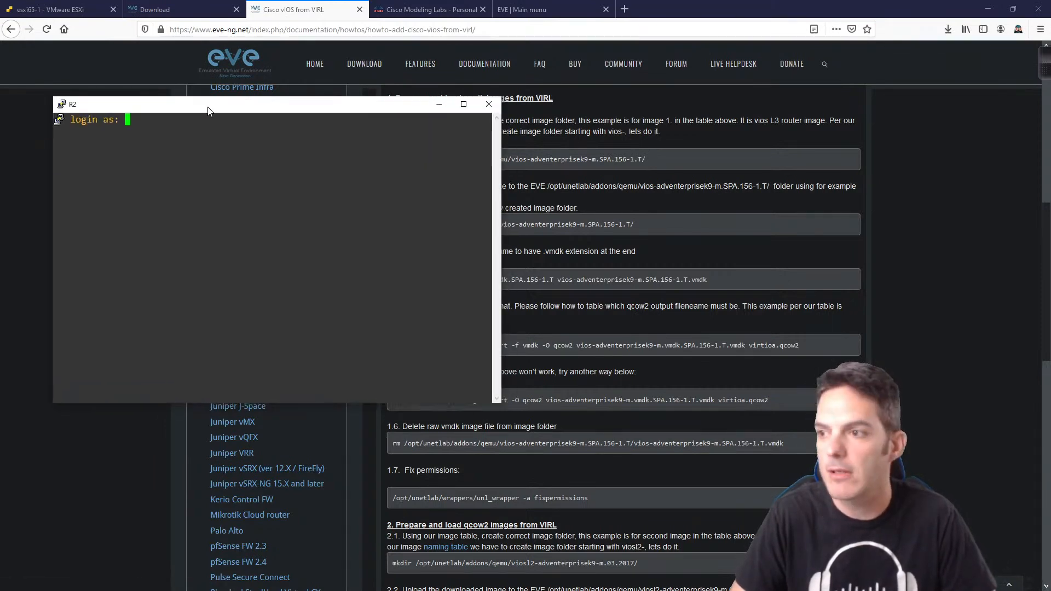
key(Return)
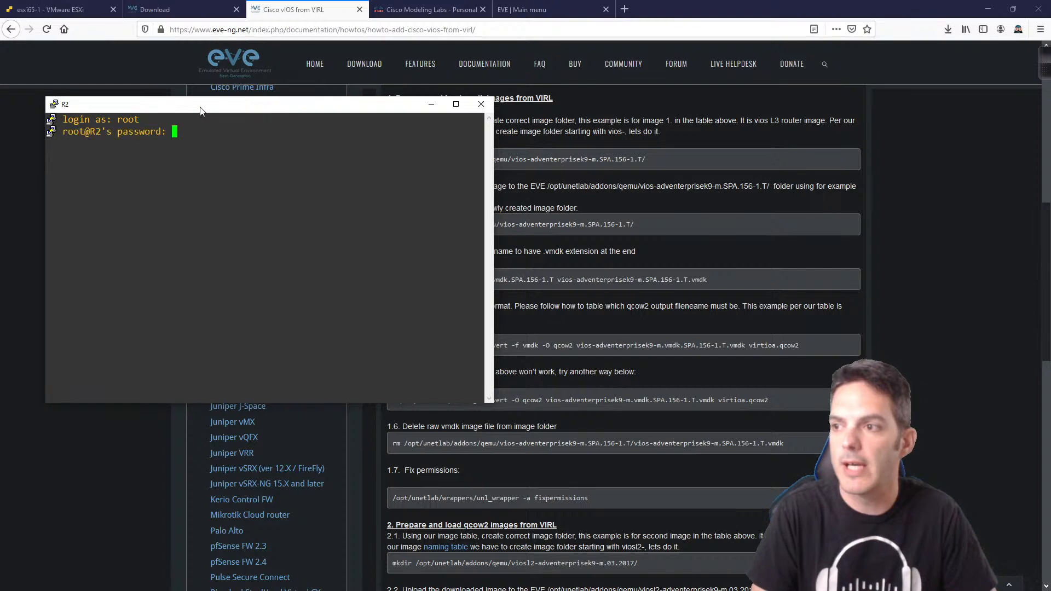
key(Return)
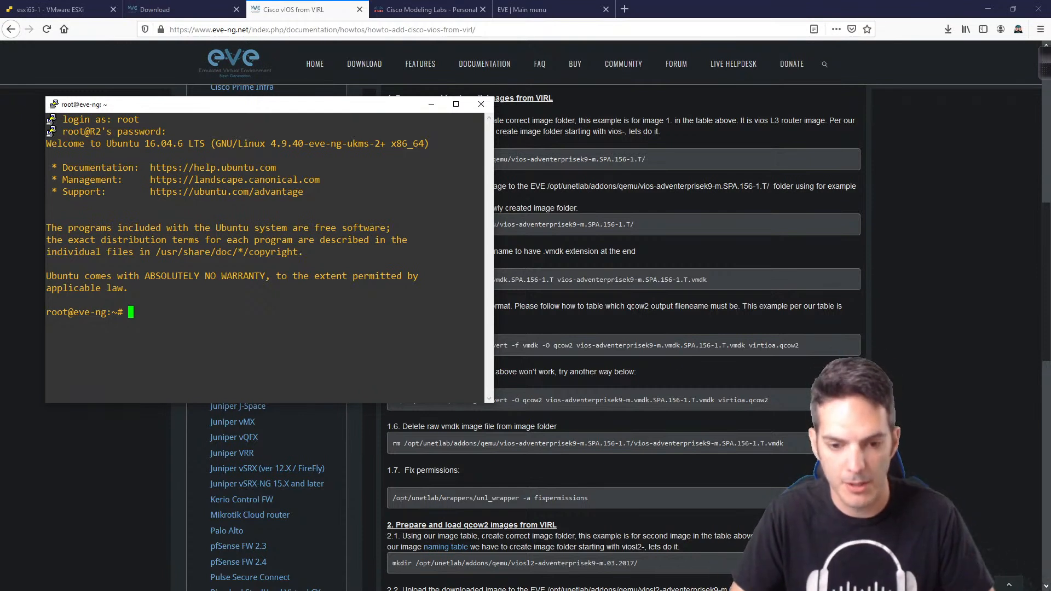
key(super)
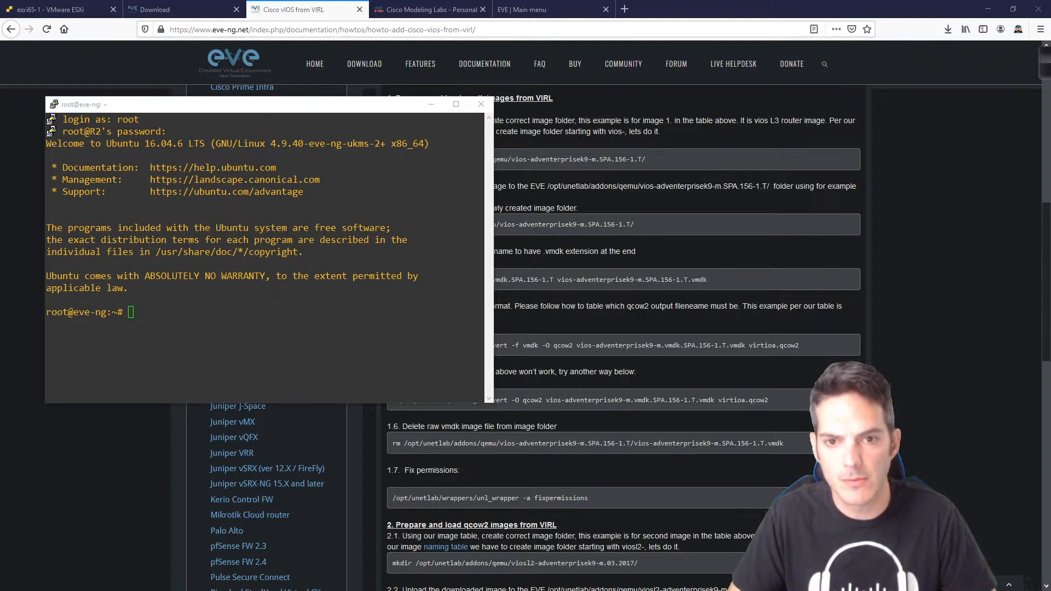
Step: In FileZilla's local tree, open Y:\QCOW2\vios-adventerprisek9-m.SPA.156-2.T to list its virtioa.qcow2 image
drag(0, 111, 401, 72)
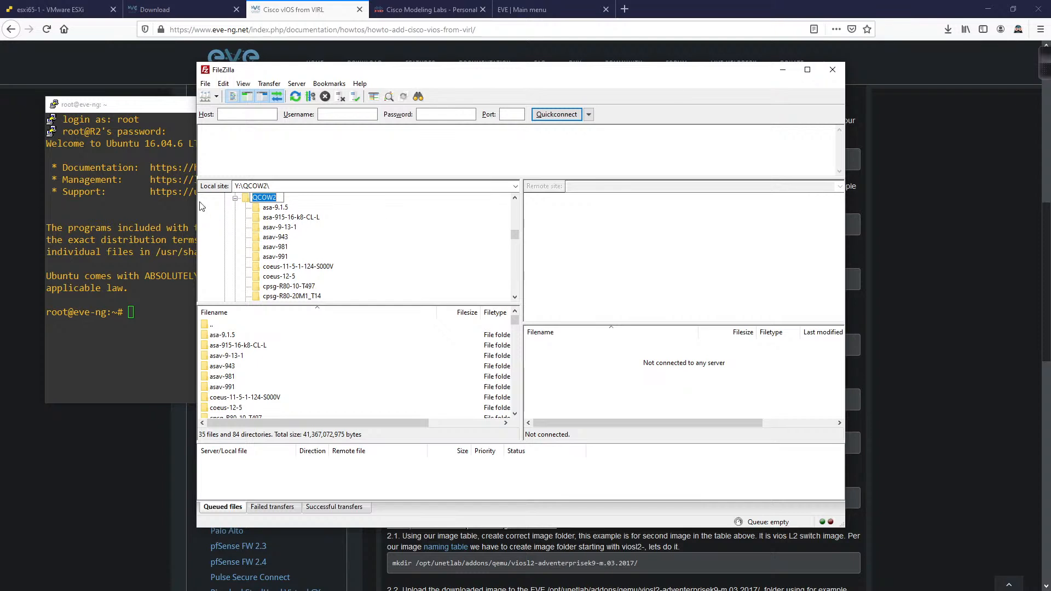
click(351, 233)
scroll(356, 231, down, 1)
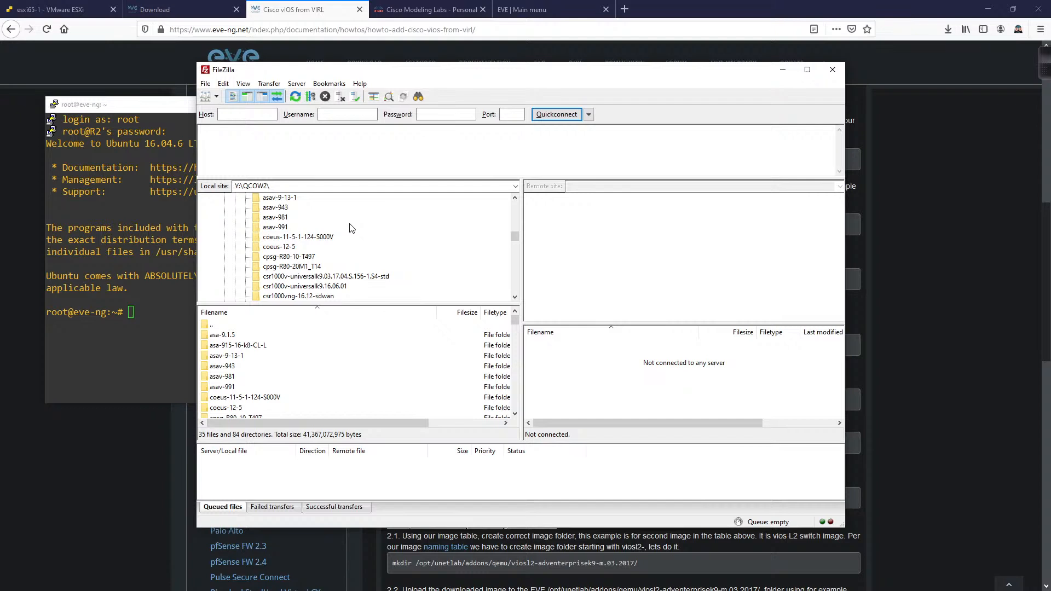
scroll(348, 229, down, 1)
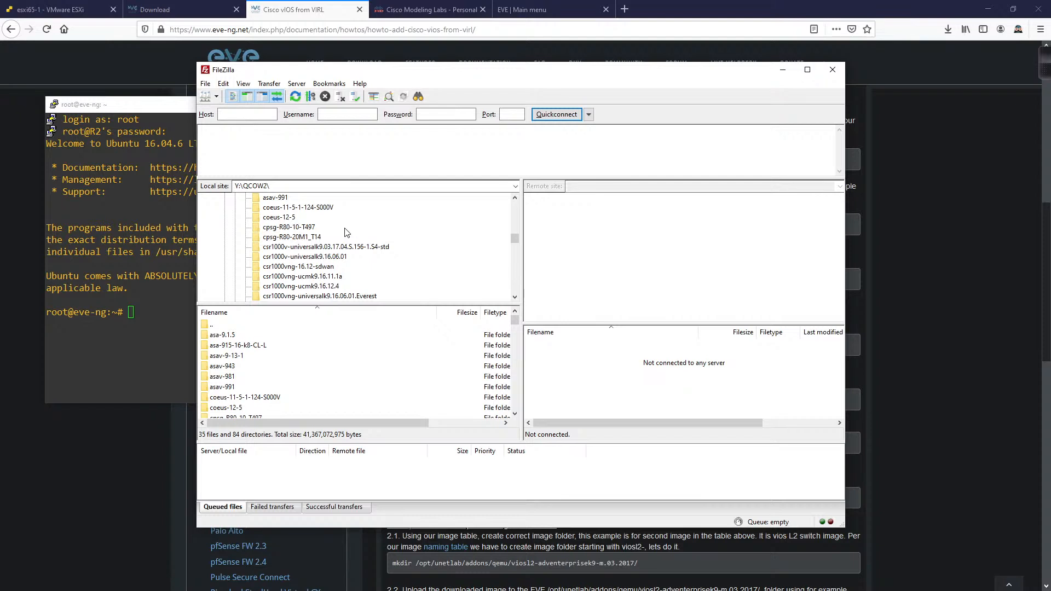
scroll(400, 228, down, 1)
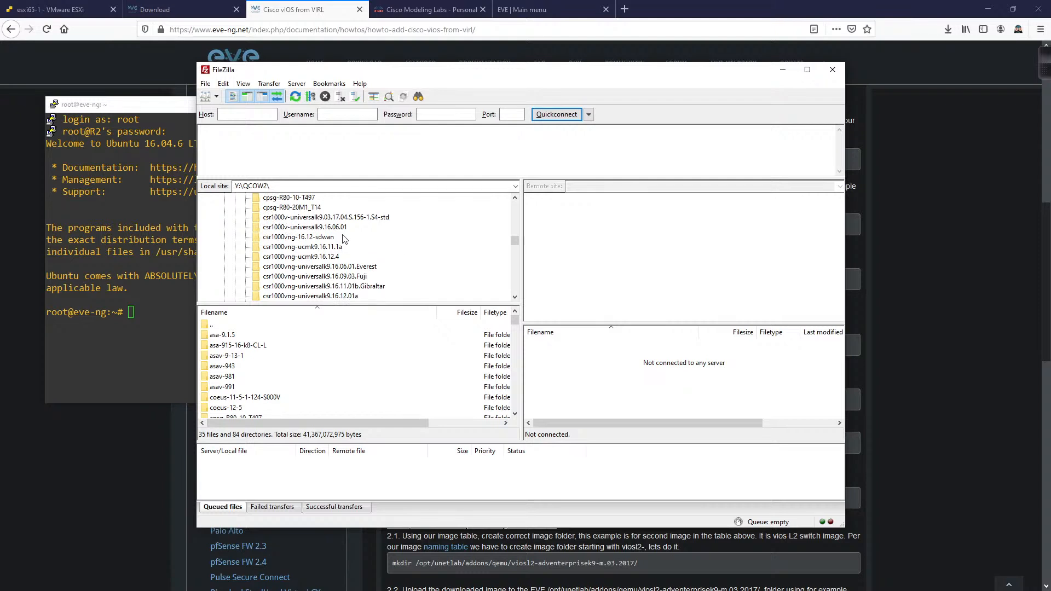
scroll(399, 244, down, 6)
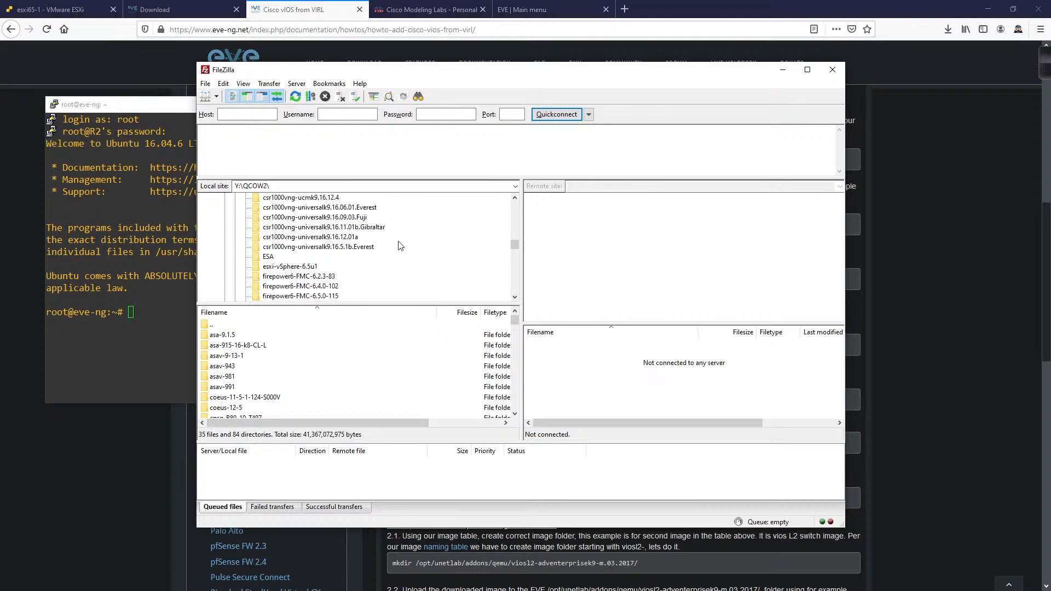
scroll(399, 245, down, 3)
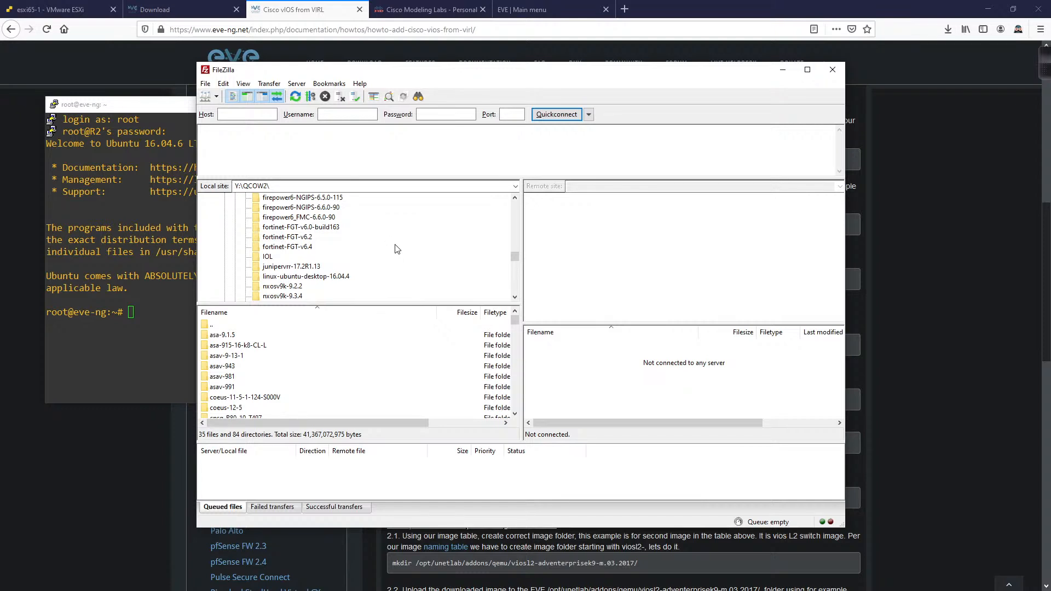
scroll(394, 248, down, 2)
scroll(392, 246, down, 6)
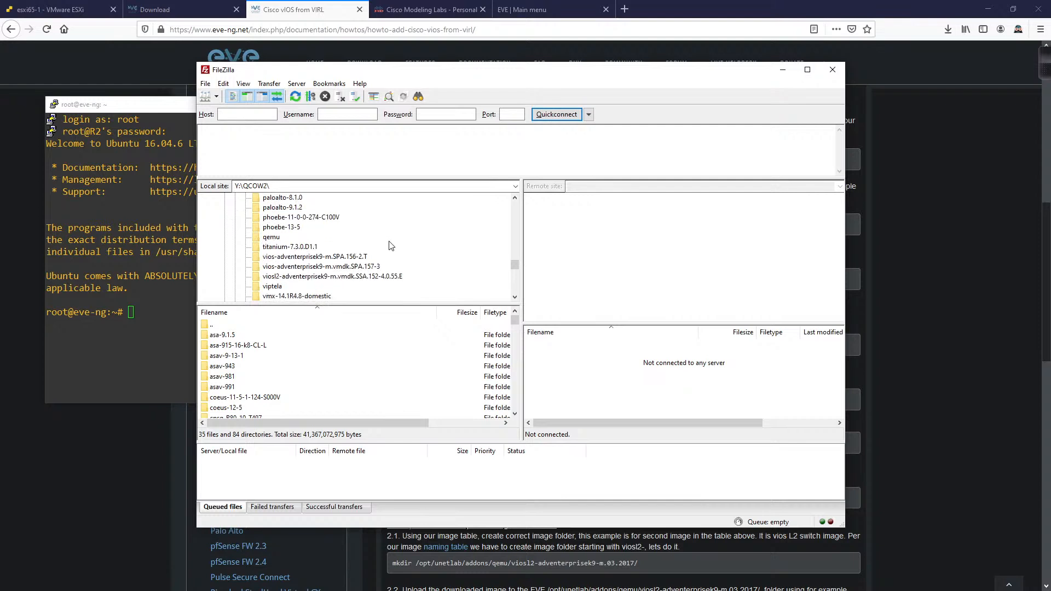
scroll(392, 245, down, 4)
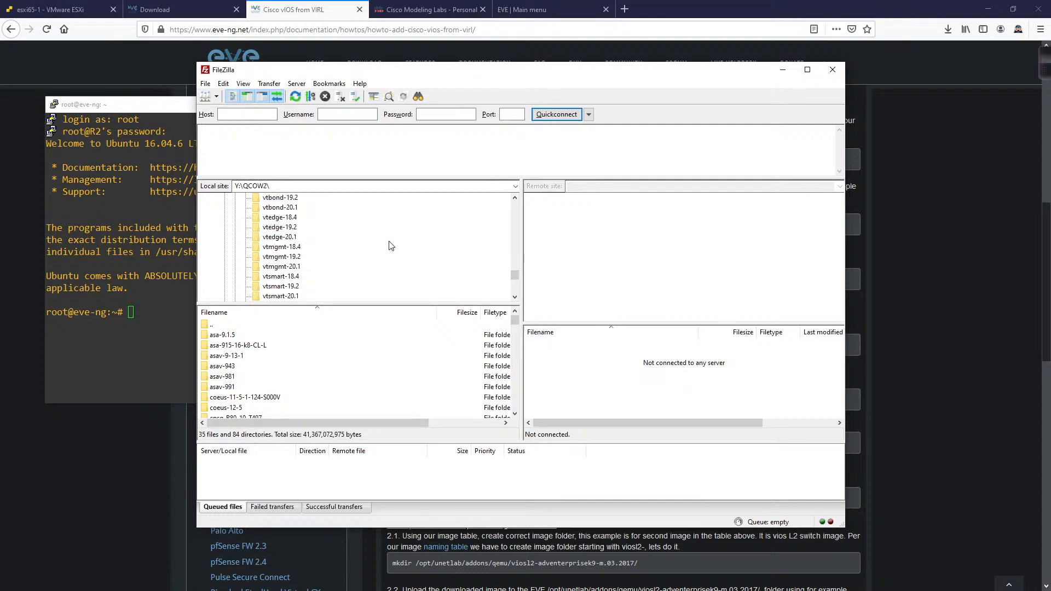
scroll(391, 246, down, 2)
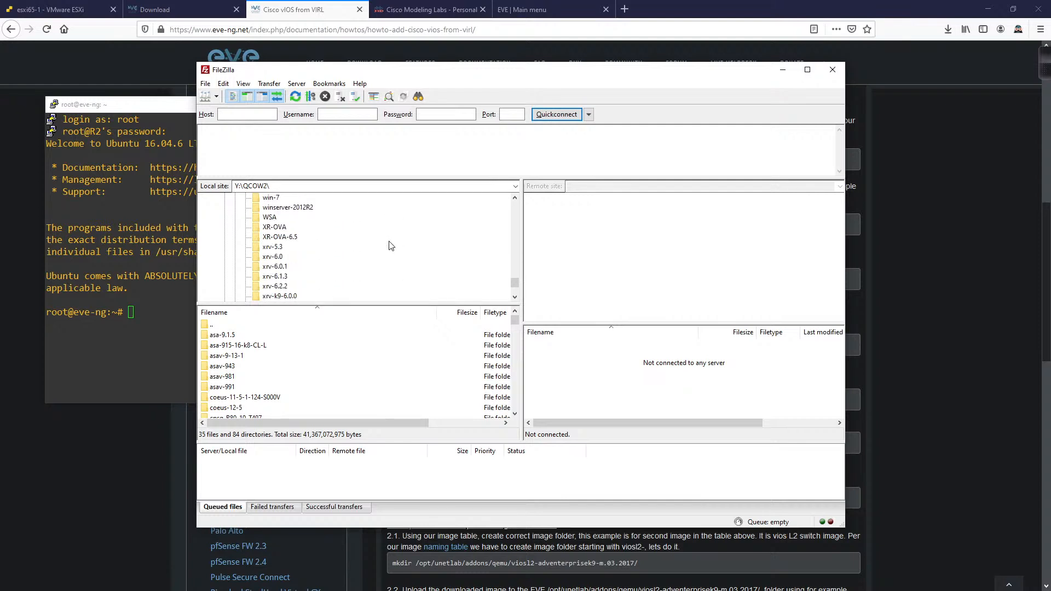
scroll(391, 246, up, 2)
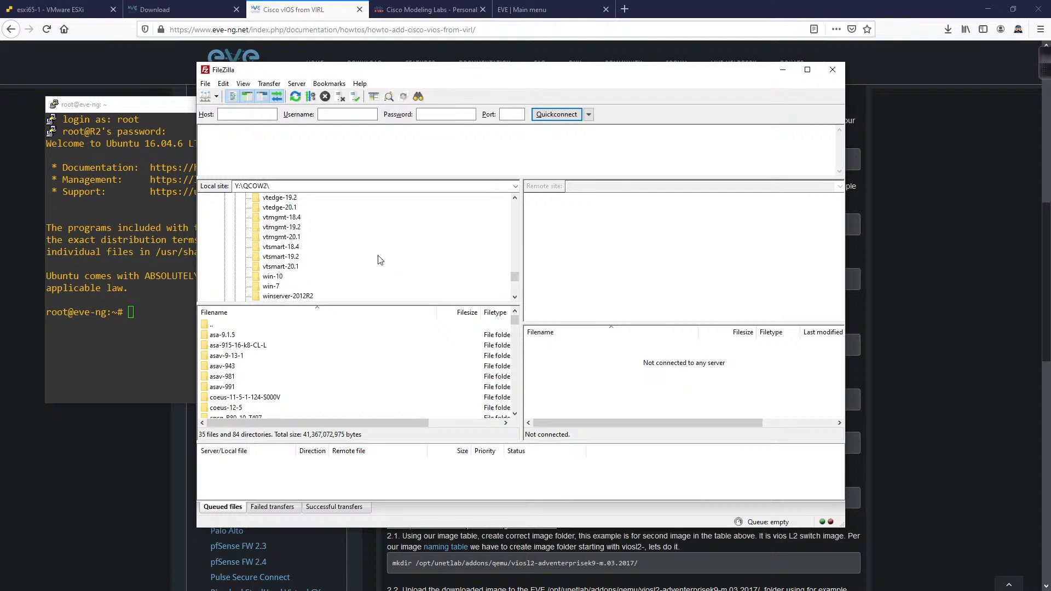
scroll(381, 260, up, 20)
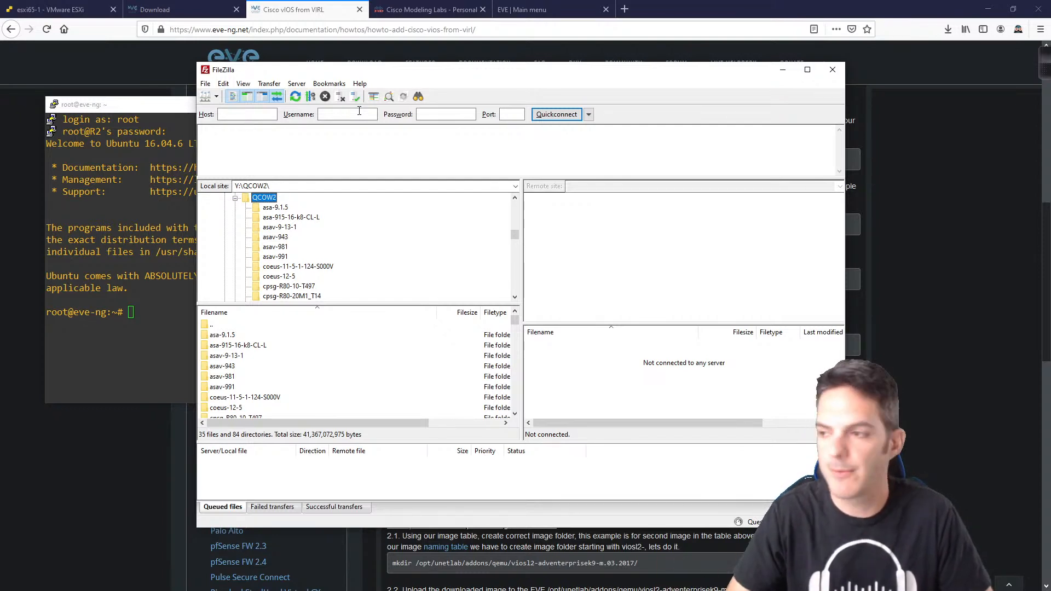
scroll(376, 264, down, 2)
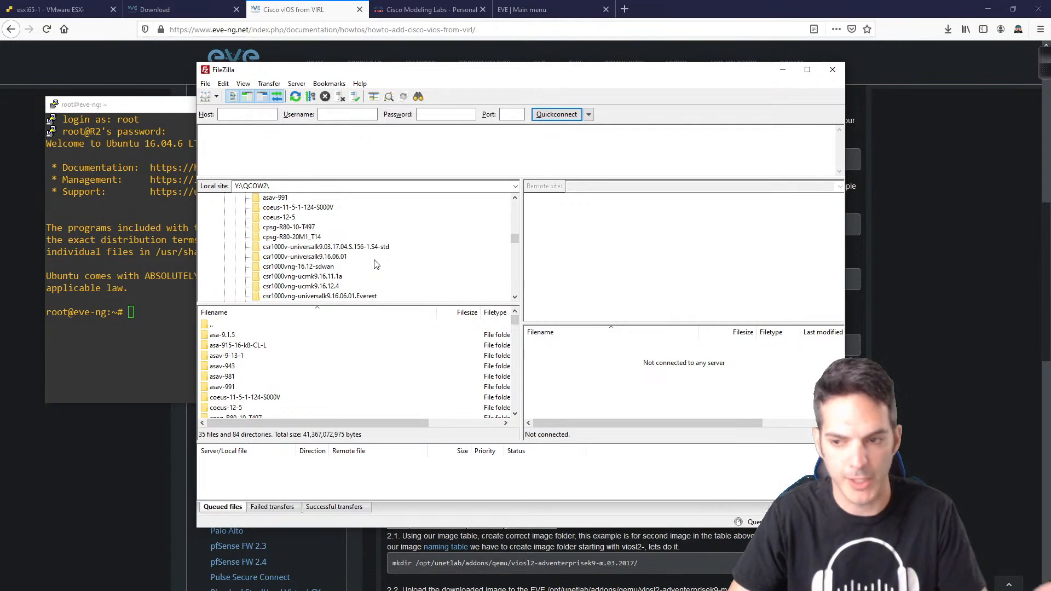
scroll(377, 261, down, 1)
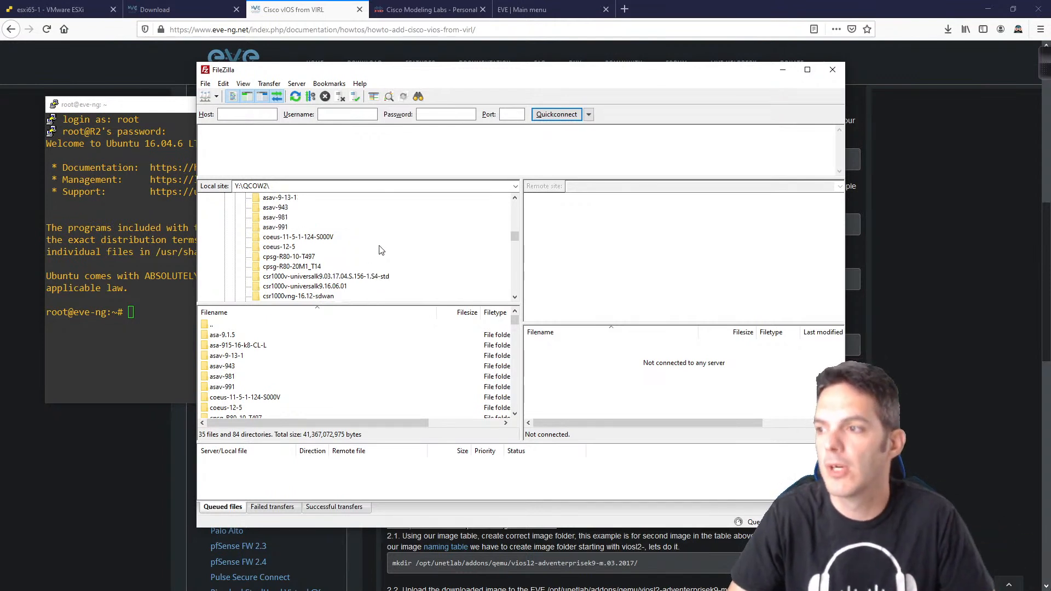
scroll(377, 257, down, 8)
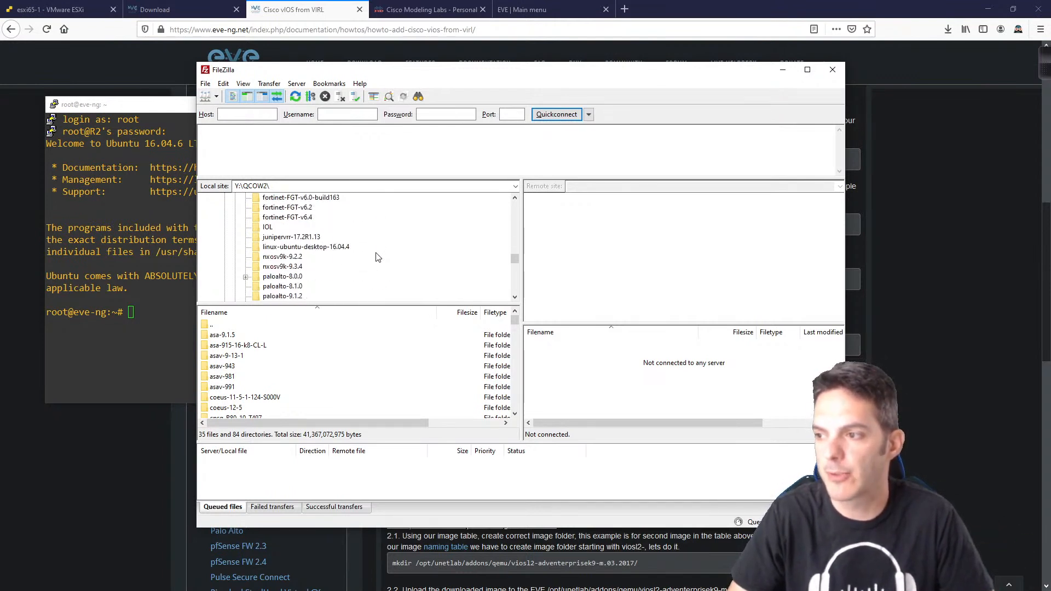
scroll(377, 257, down, 3)
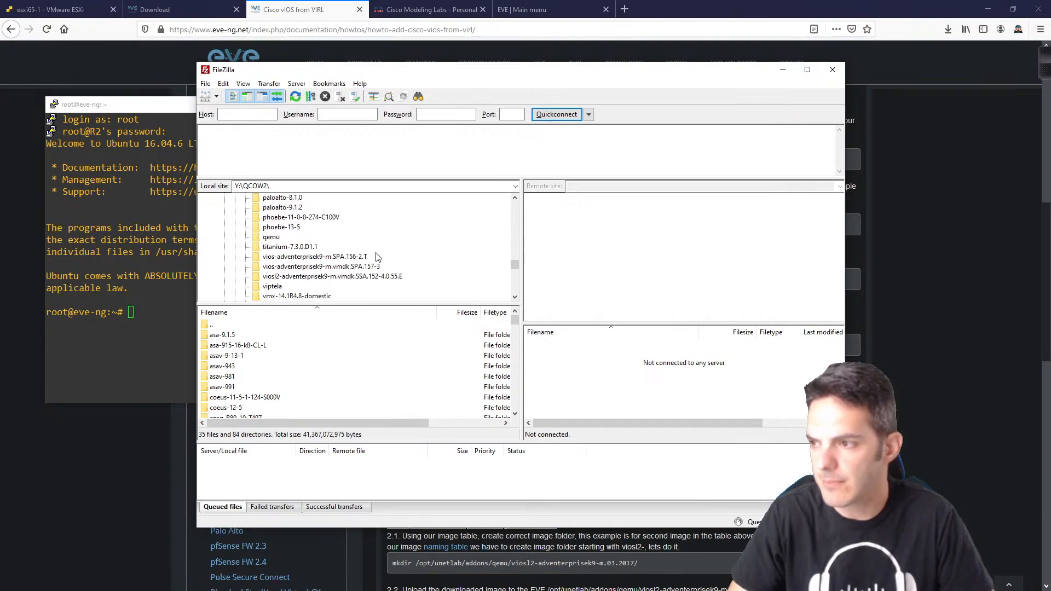
click(294, 258)
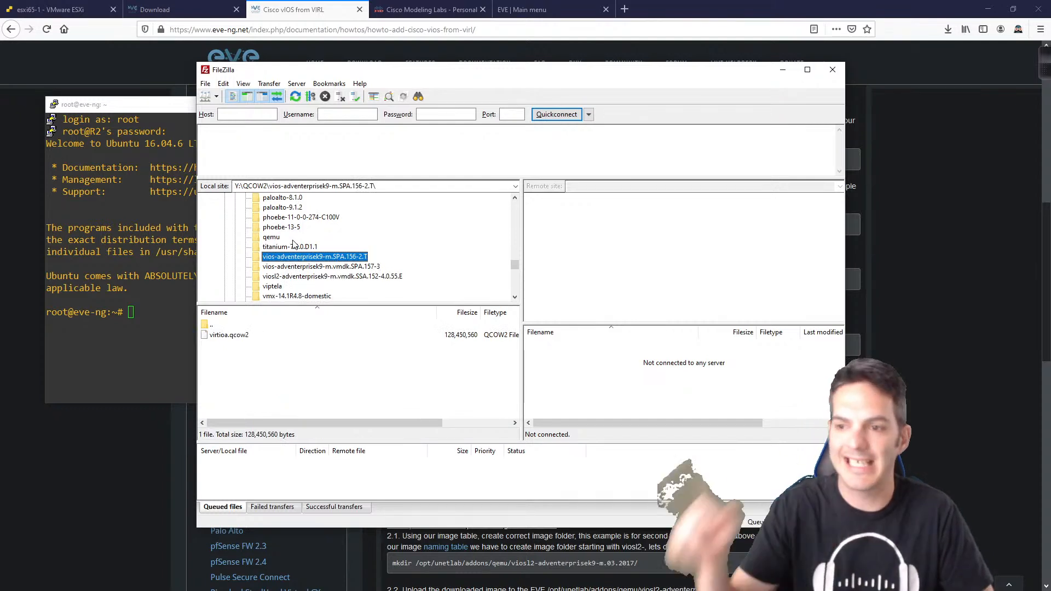
Step: Quickconnect to 10.255.1.30 over SFTP with the server's root username and password
click(232, 114)
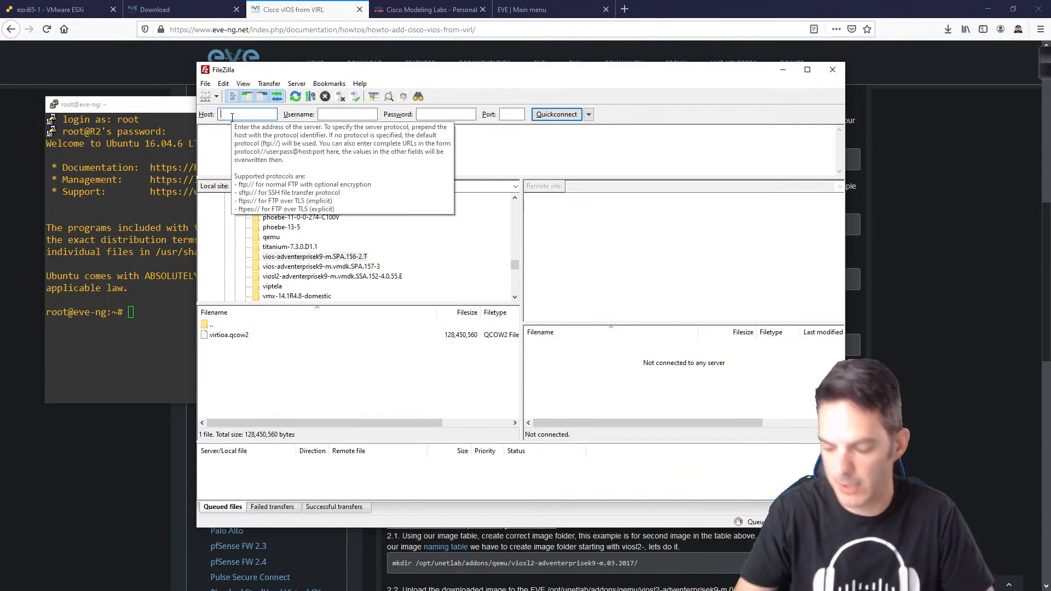
text(10.255.1.3)
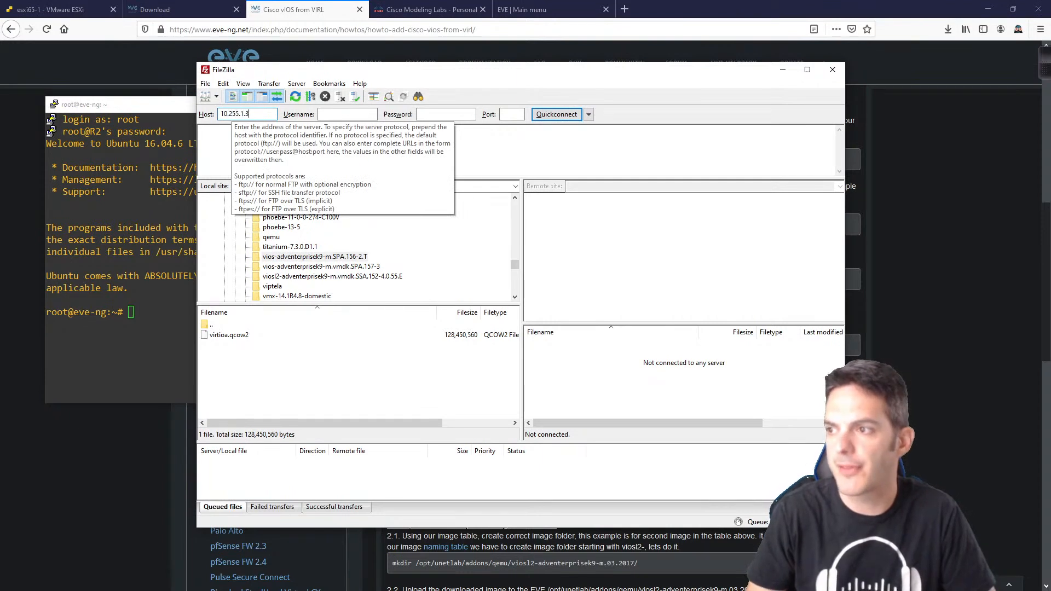
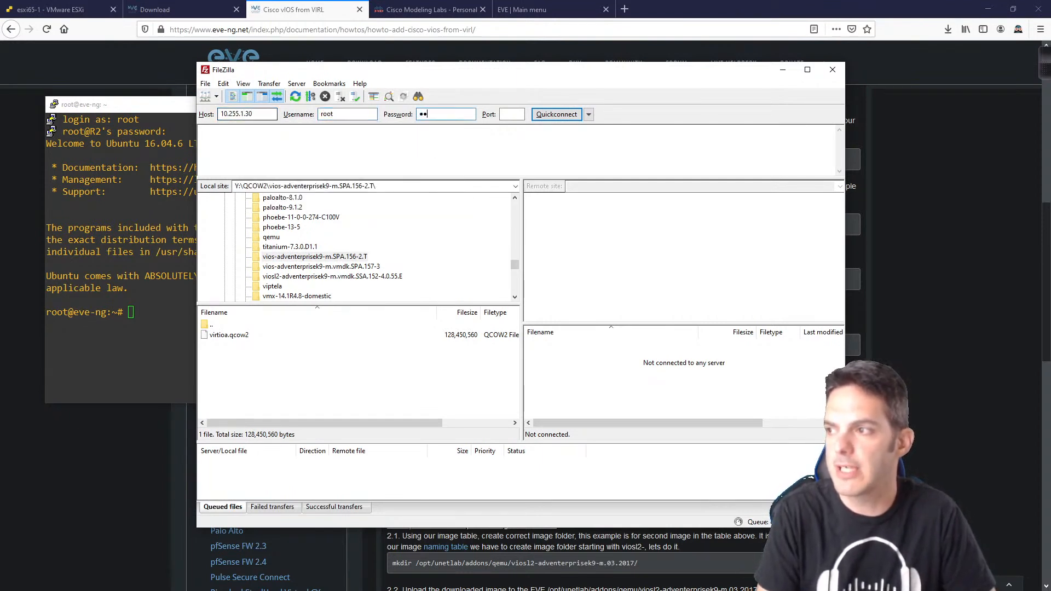
key(Tab)
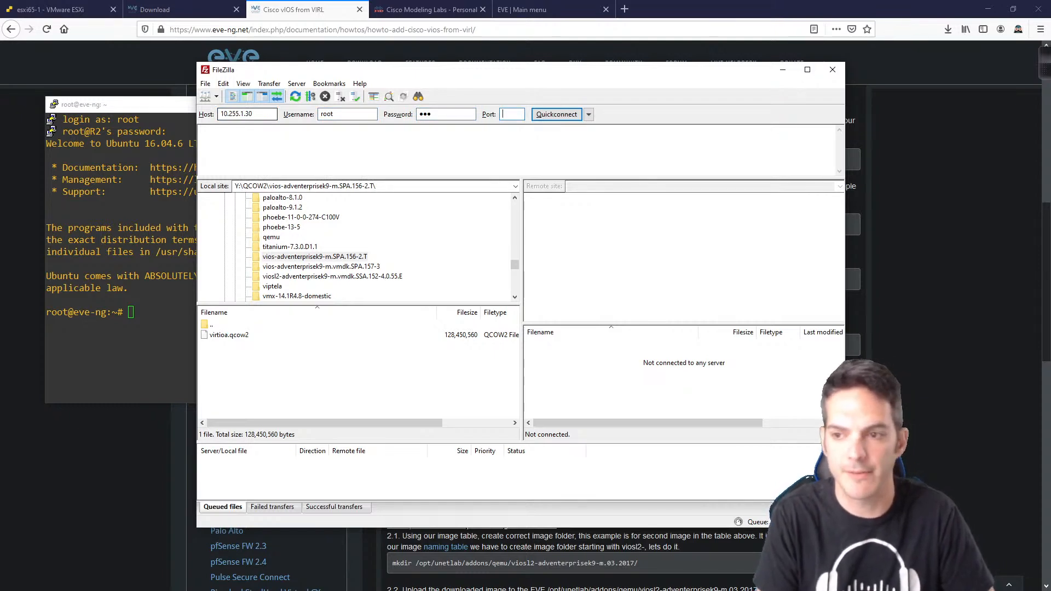
key(Return)
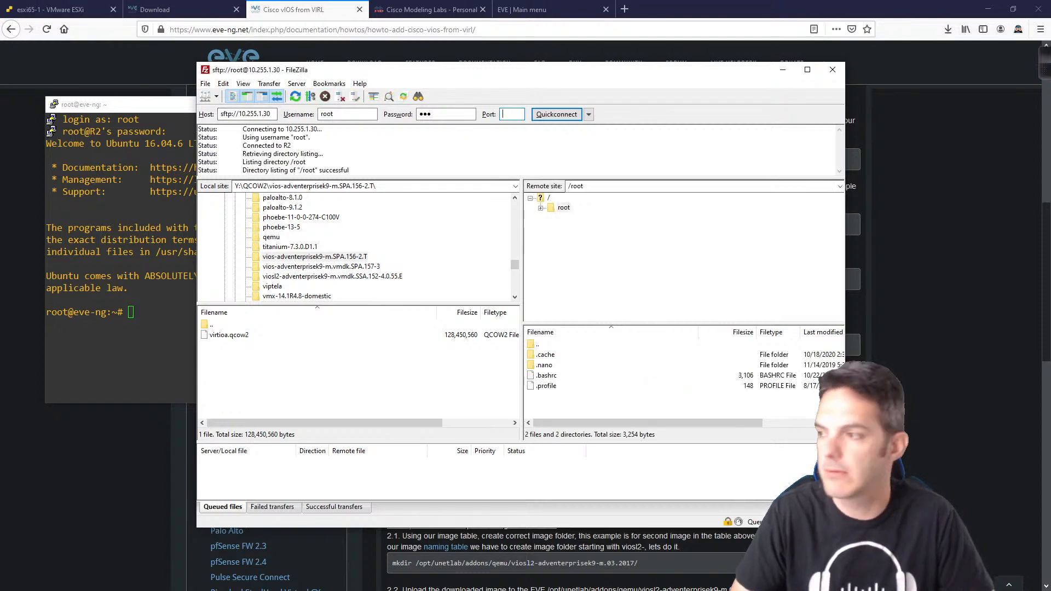
Step: Browse the remote tree to /opt/unetlab/addons/qemu and copy that path
click(541, 199)
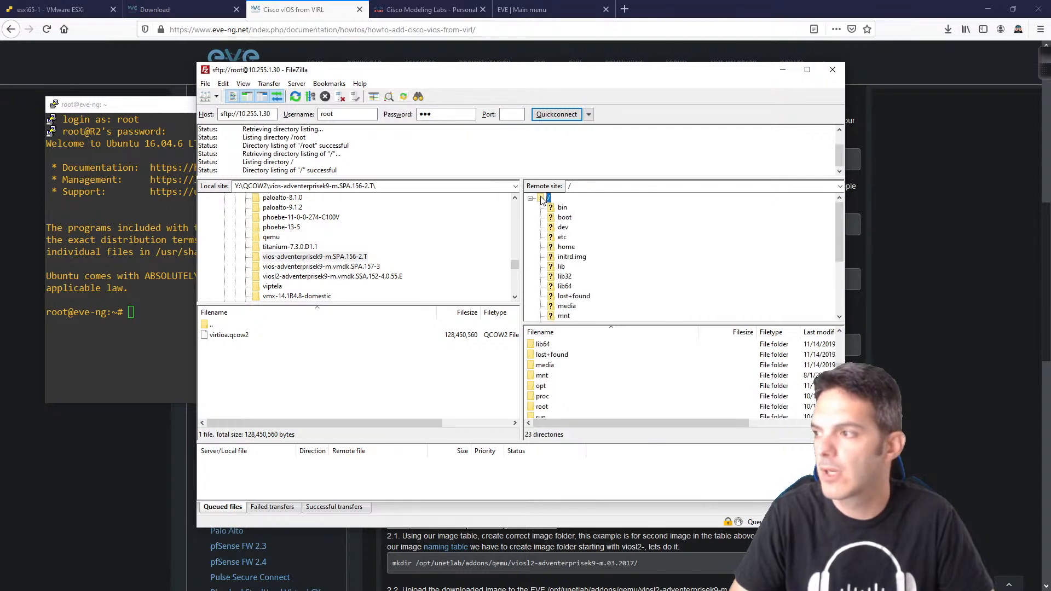
scroll(648, 256, down, 3)
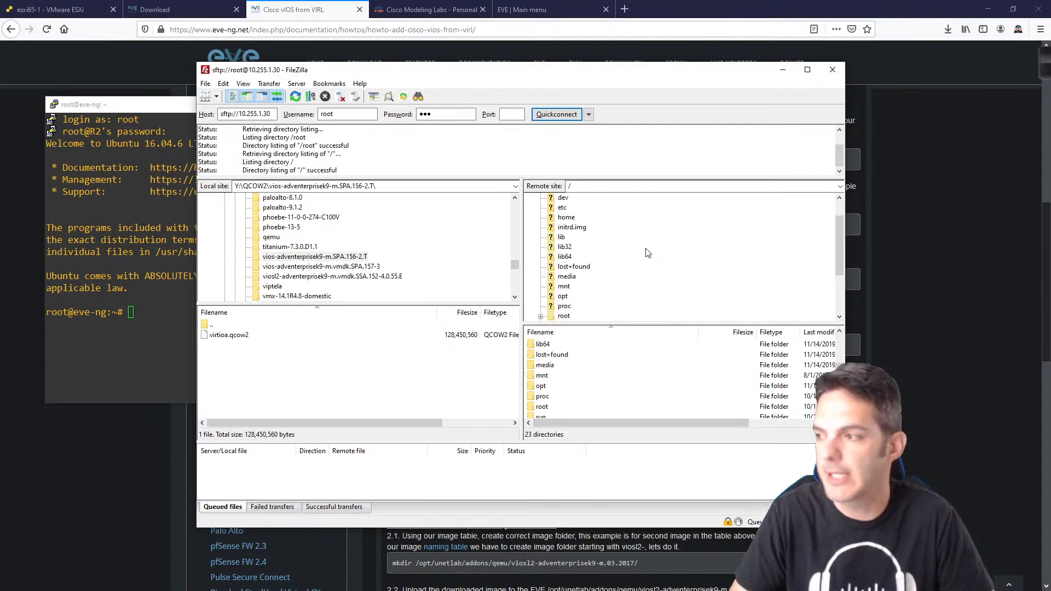
click(563, 237)
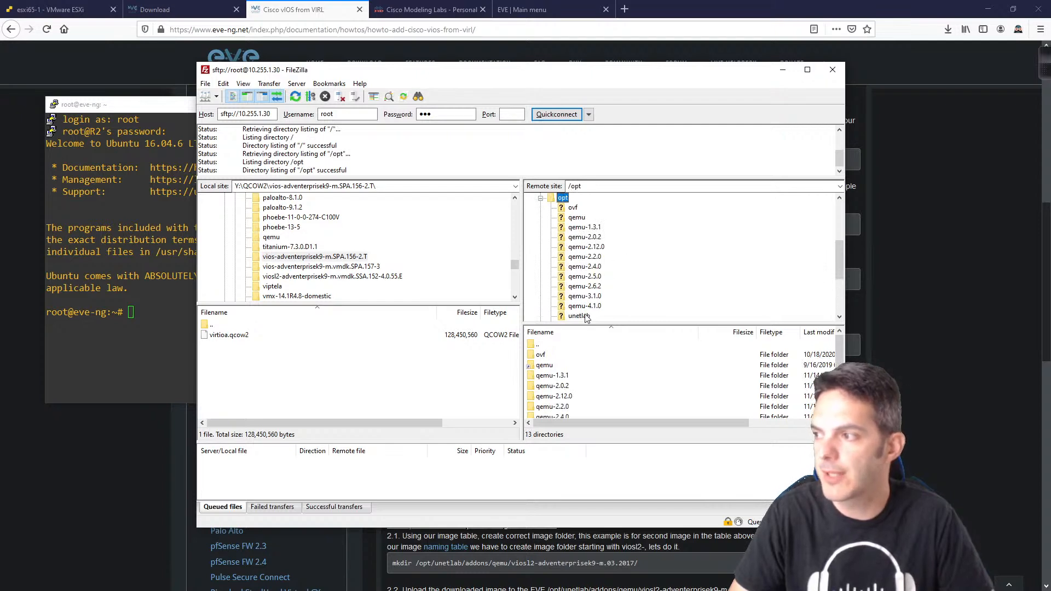
click(585, 317)
click(588, 248)
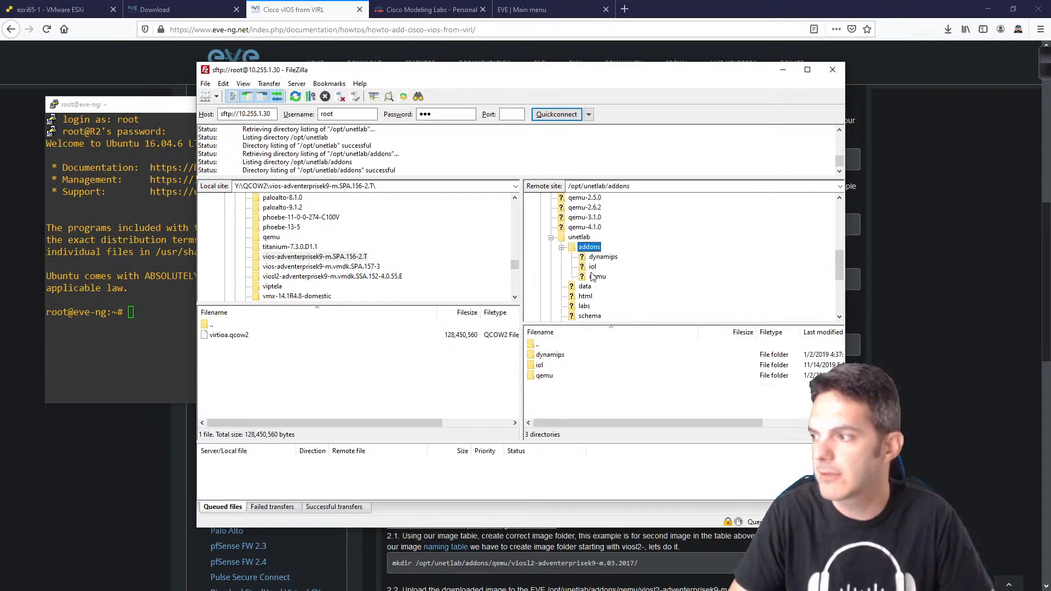
click(595, 277)
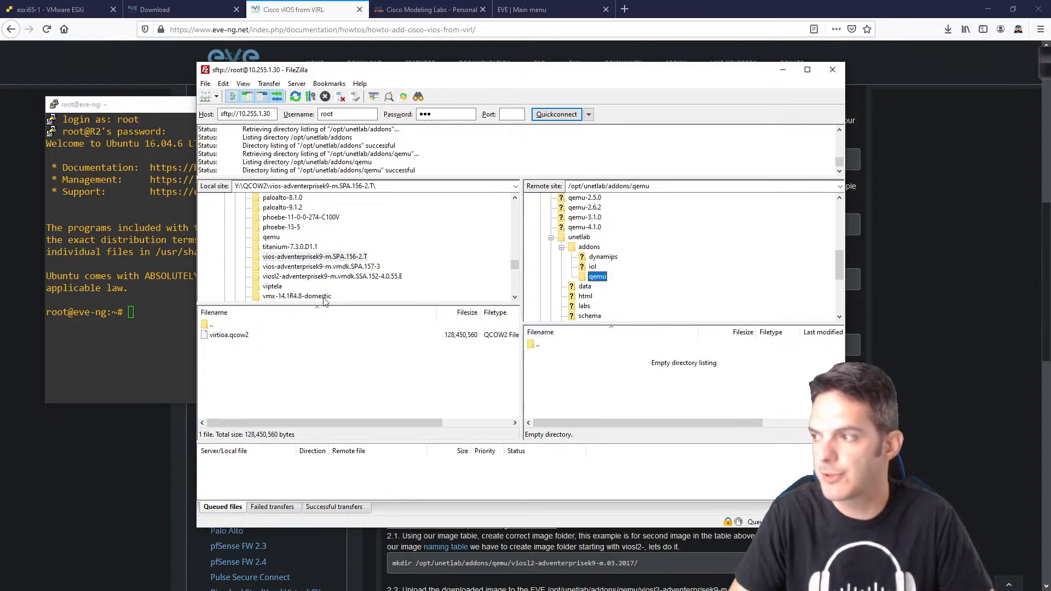
drag(661, 186, 558, 189)
key(ctrl+c)
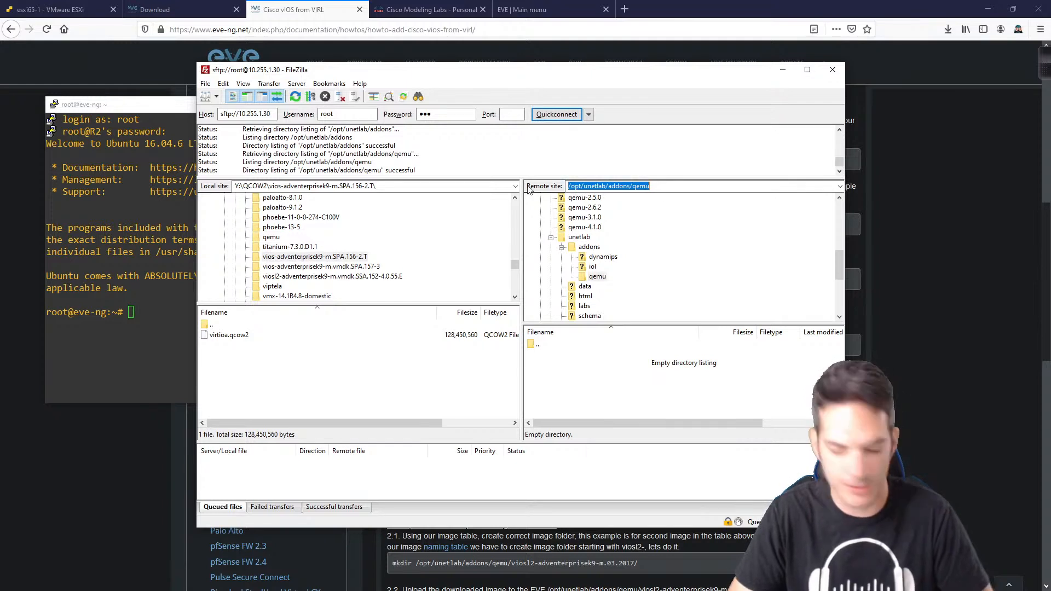
Step: In PuTTY, cd into the pasted /opt/unetlab/addons/qemu path and confirm ls shows it empty
click(144, 318)
text(cd)
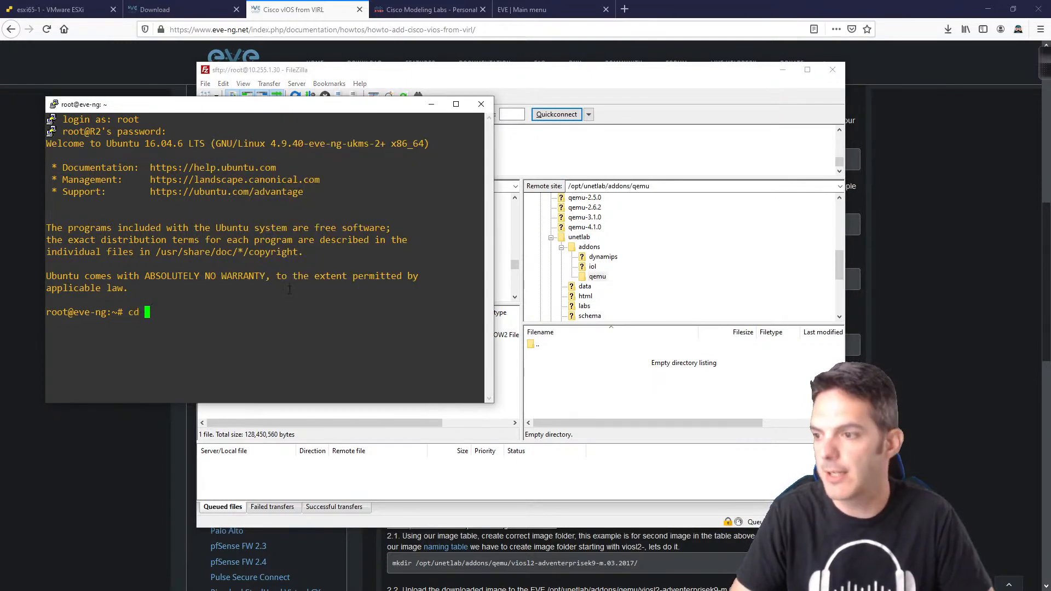
right_click(289, 290)
key(Return)
text(l)
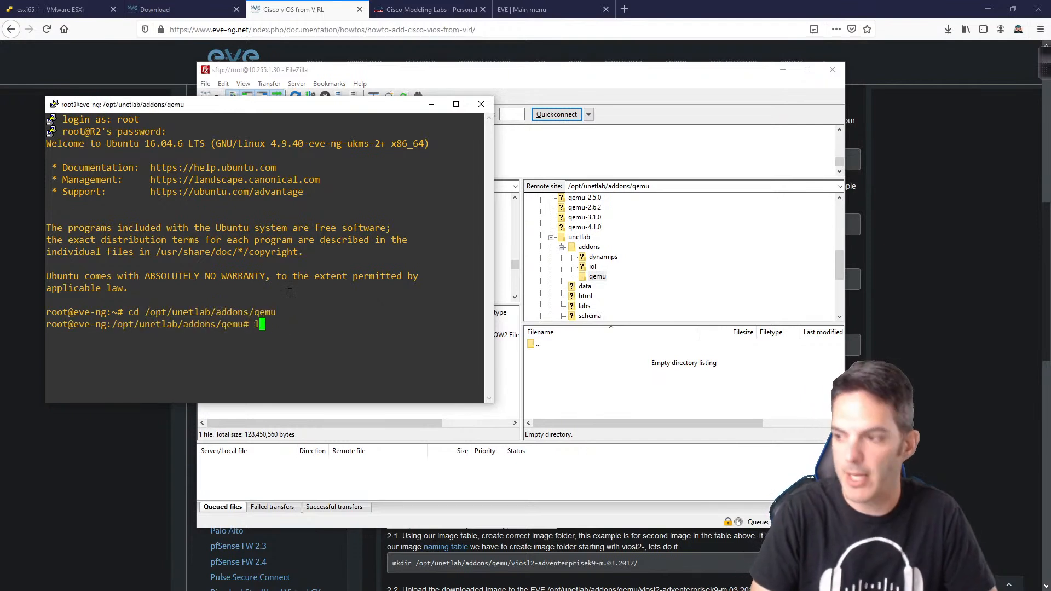
text(s)
key(Return)
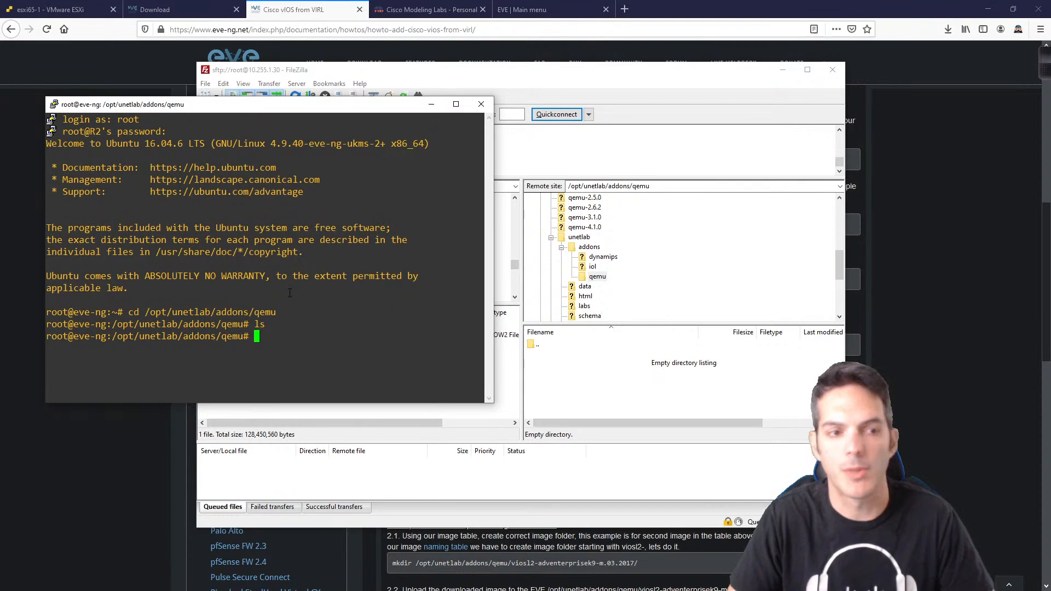
click(726, 99)
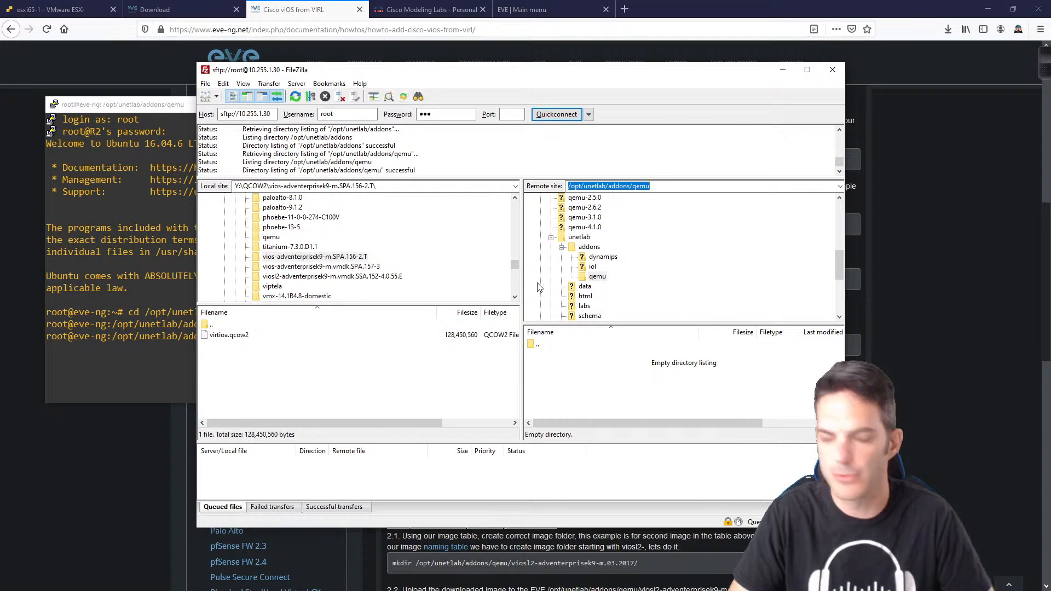
Step: Upload the vios-adventerprisek9-m.SPA.156-2.T folder to remote qemu and check it with ls in PuTTY
click(326, 257)
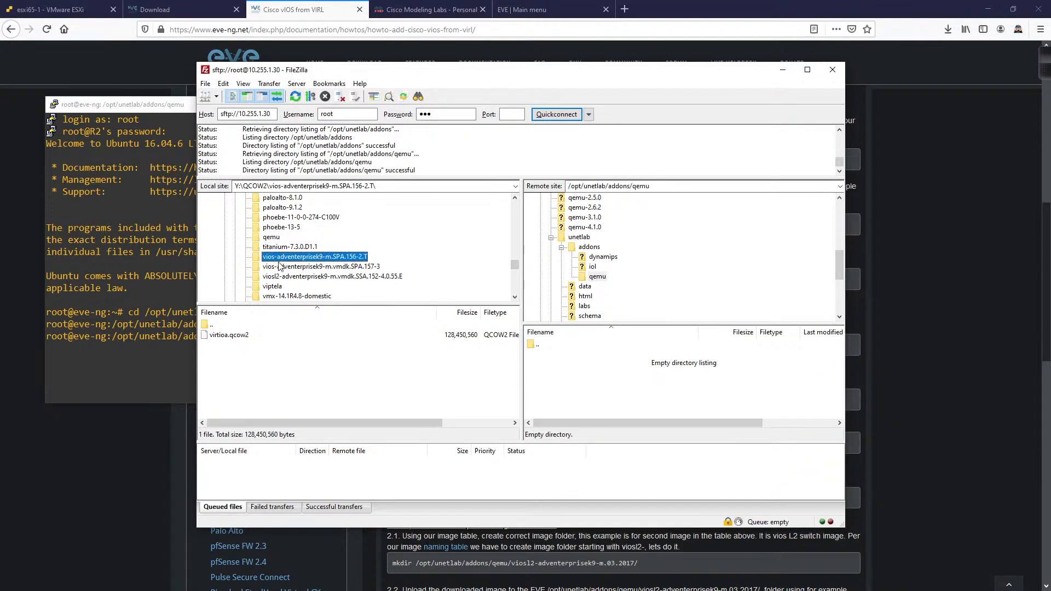
drag(279, 260, 605, 278)
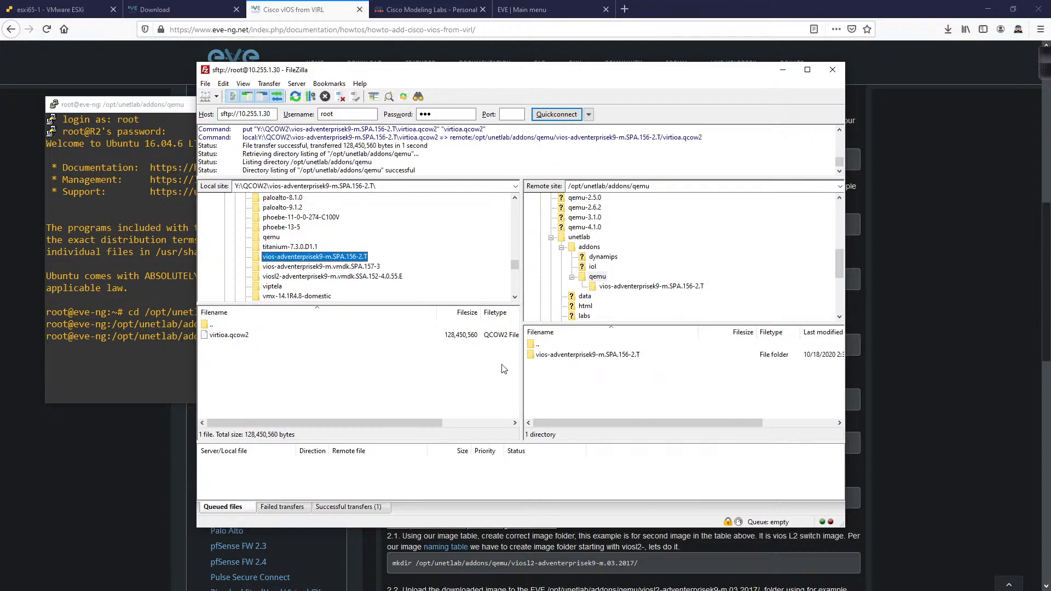
click(70, 261)
text(ls)
key(Return)
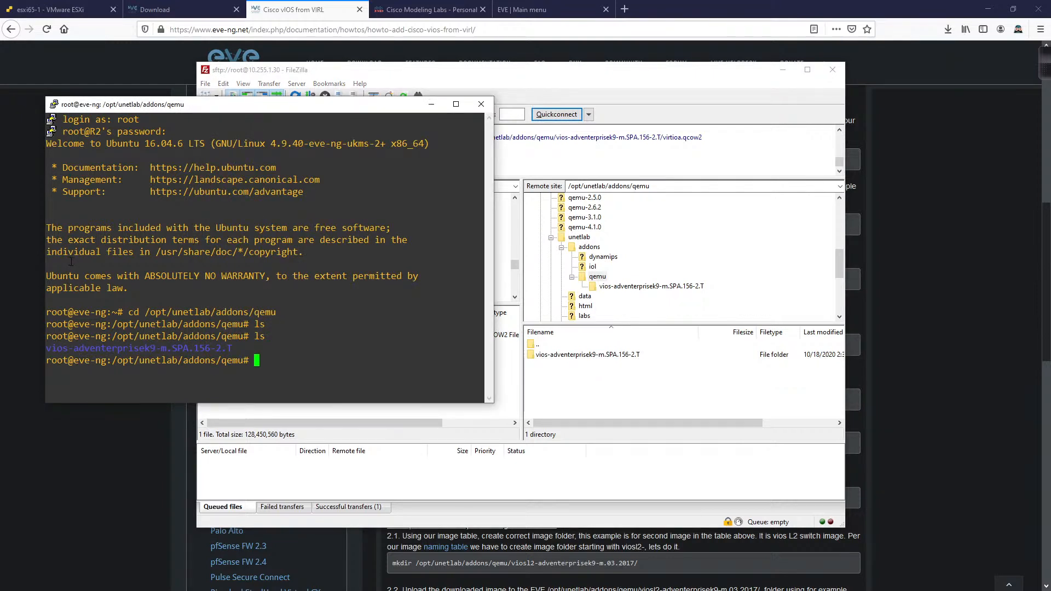
Step: Upload the viosl2-adventerprisek9-m.vmdk.SSA.152-4.0.55.E folder into the remote qemu folder
click(570, 75)
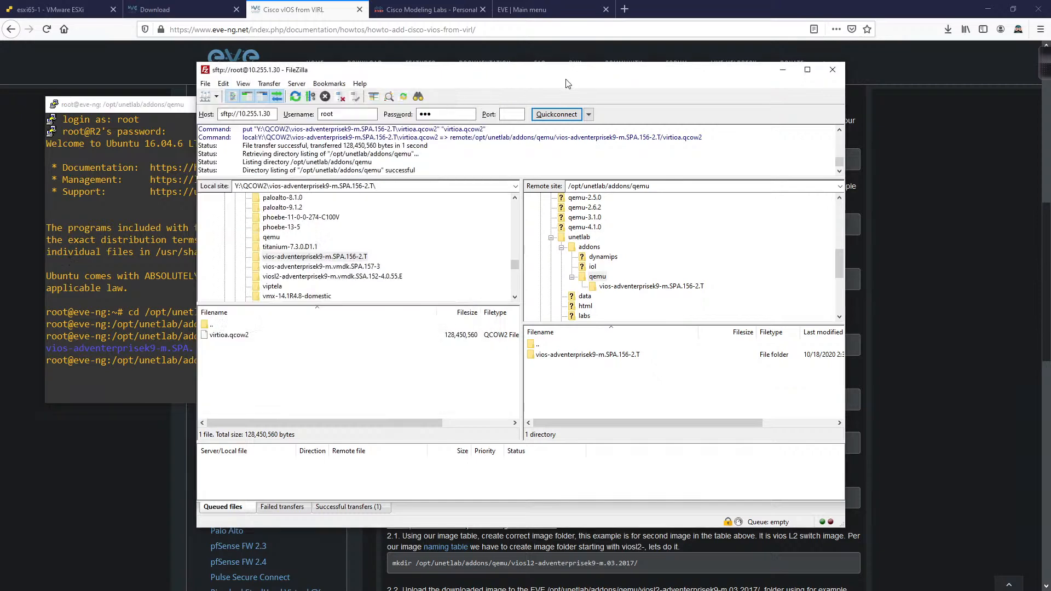
click(308, 278)
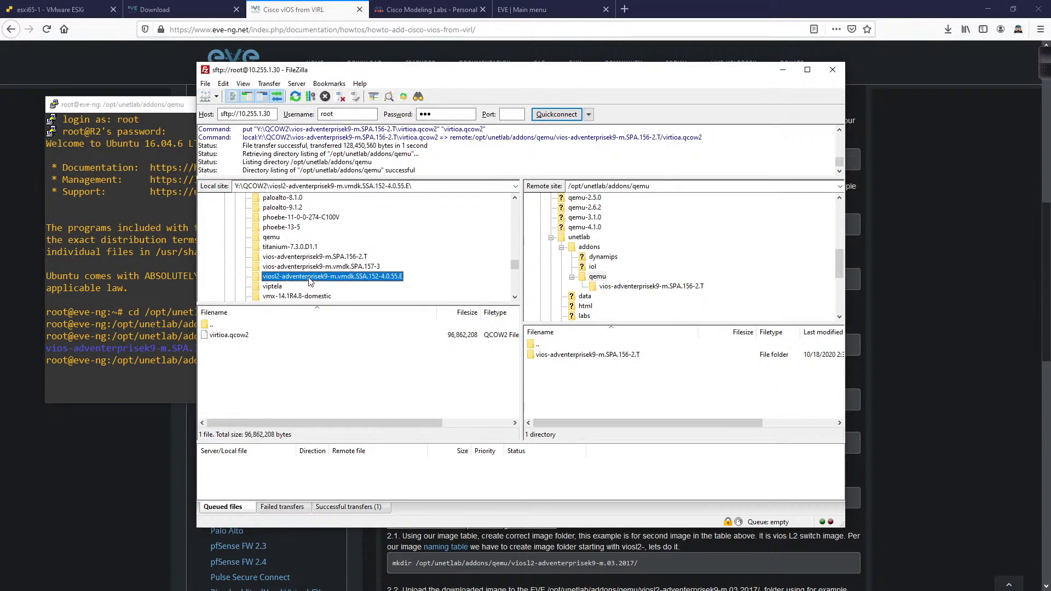
click(540, 278)
drag(541, 278, 597, 279)
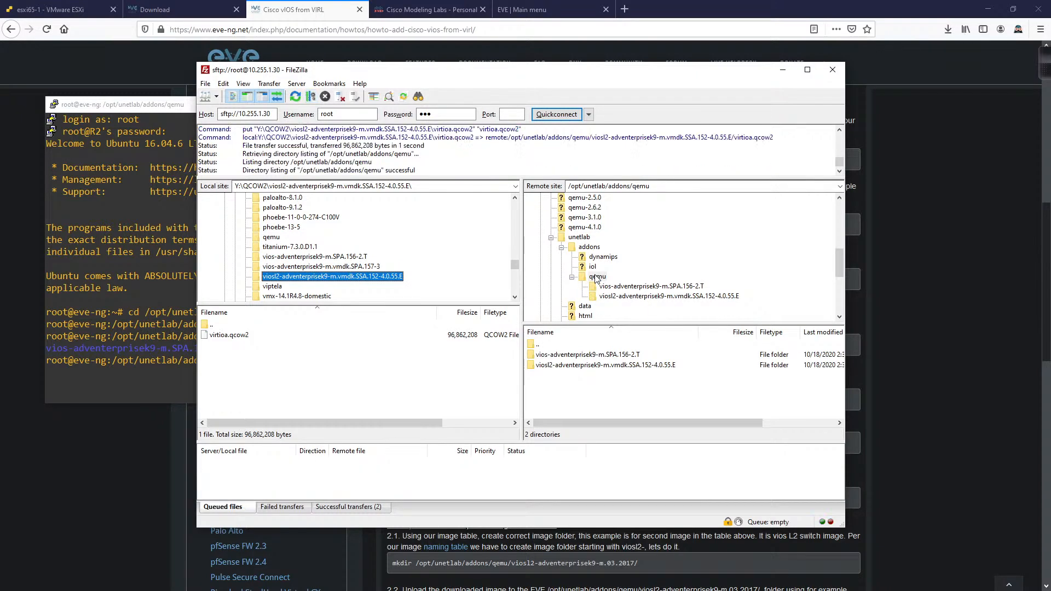
Step: Run ls in PuTTY to confirm both vIOS image folders are in qemu
click(83, 296)
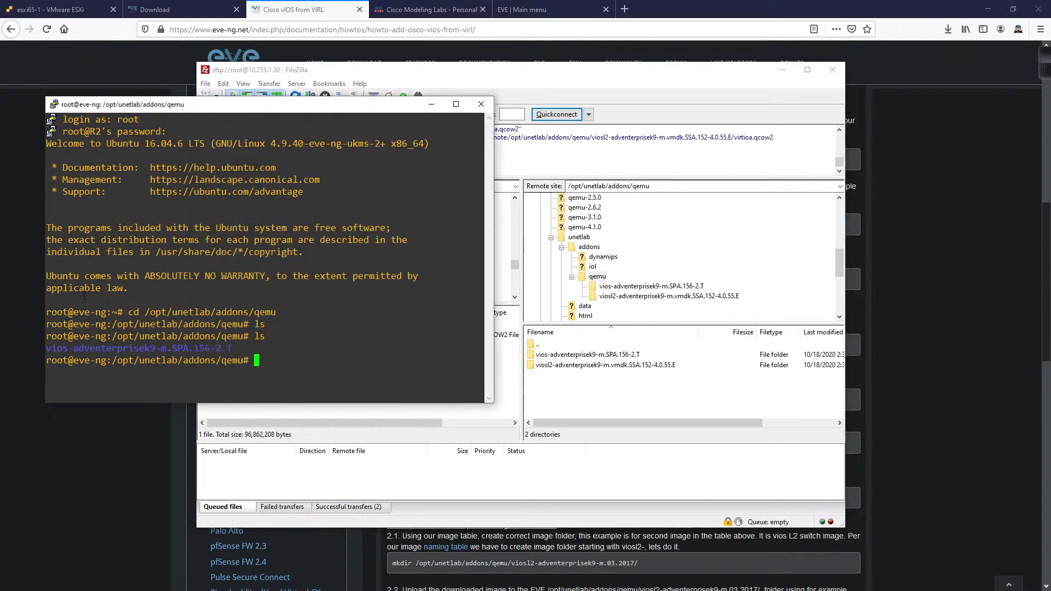
text(ls)
key(Return)
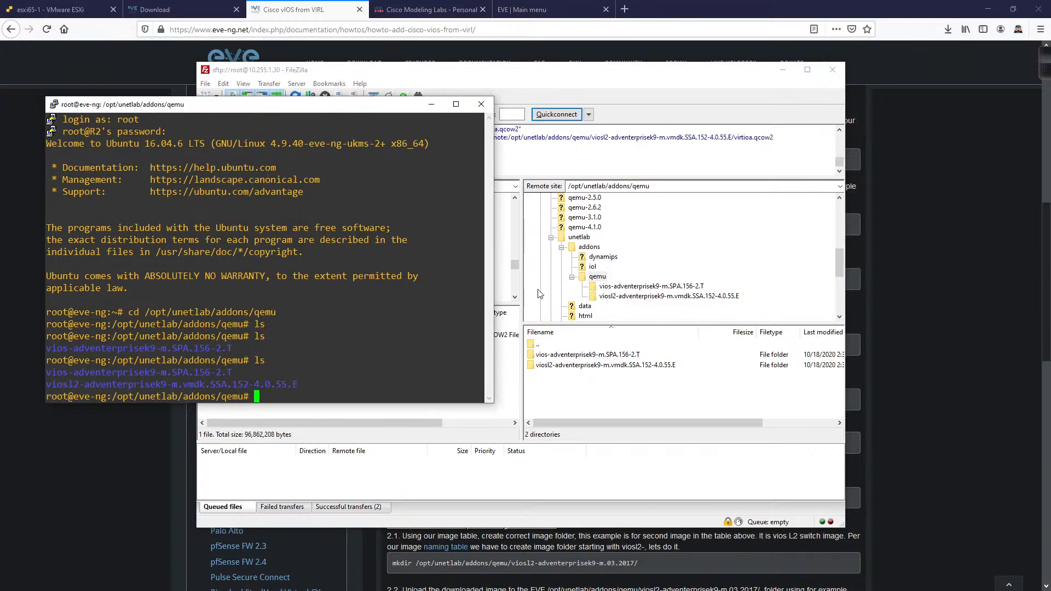
Step: Drag the local asav-991 folder onto the remote qemu folder to upload it
click(622, 103)
scroll(305, 256, up, 5)
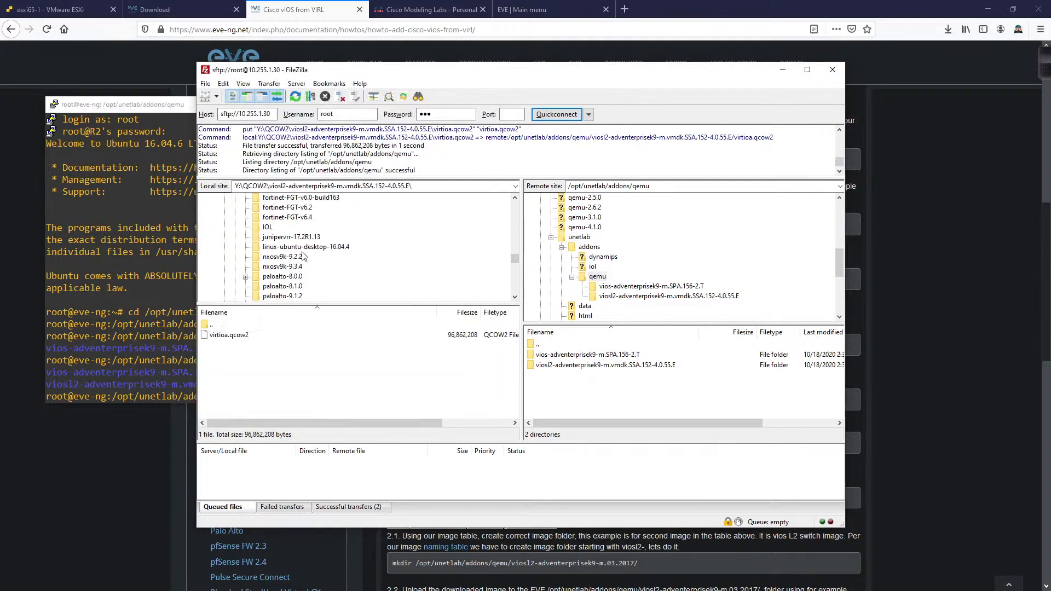
scroll(309, 256, up, 8)
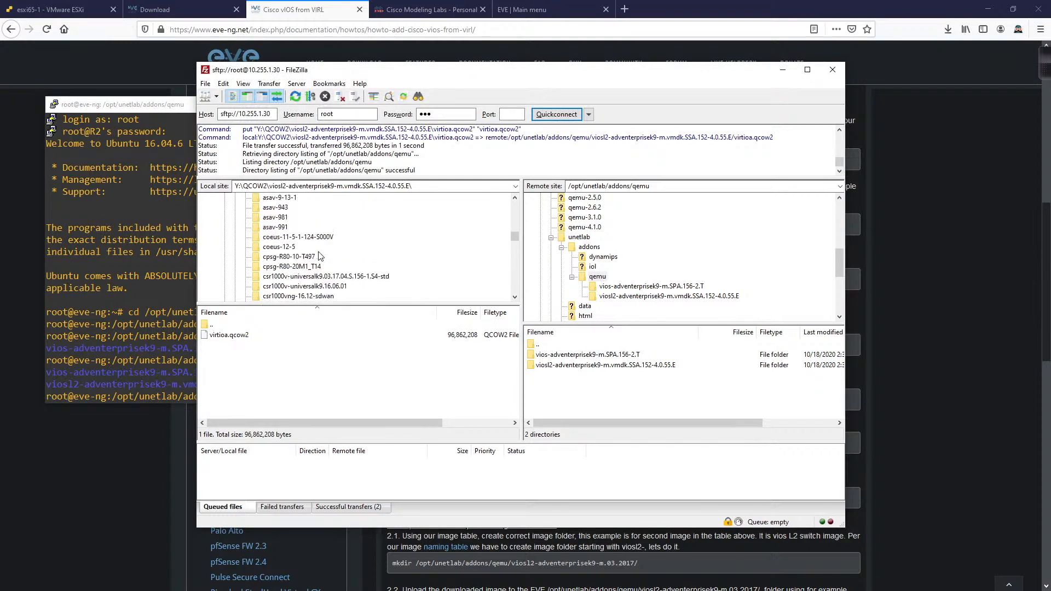
scroll(320, 257, down, 1)
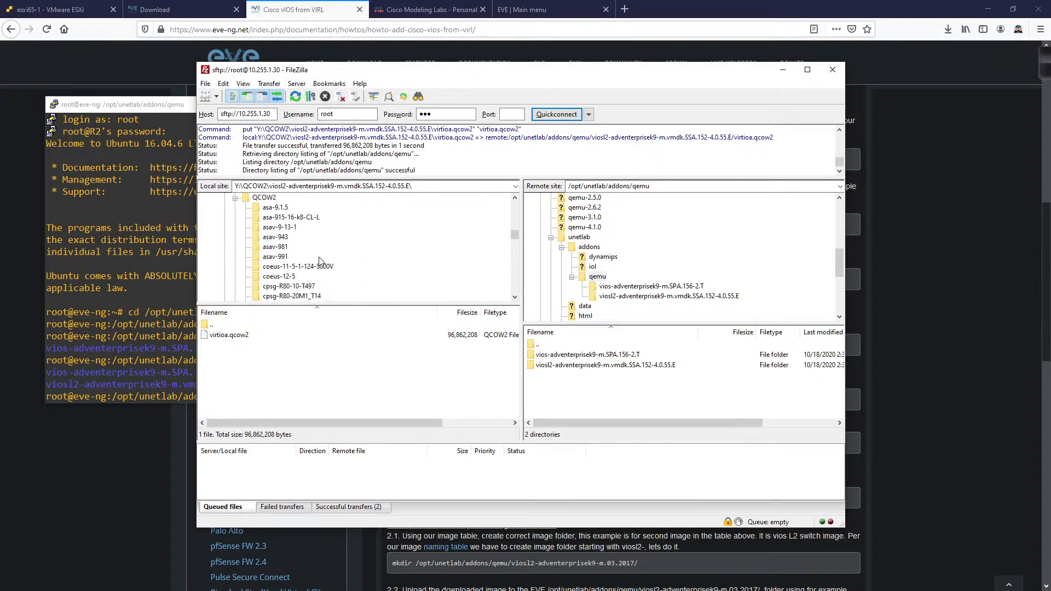
click(272, 259)
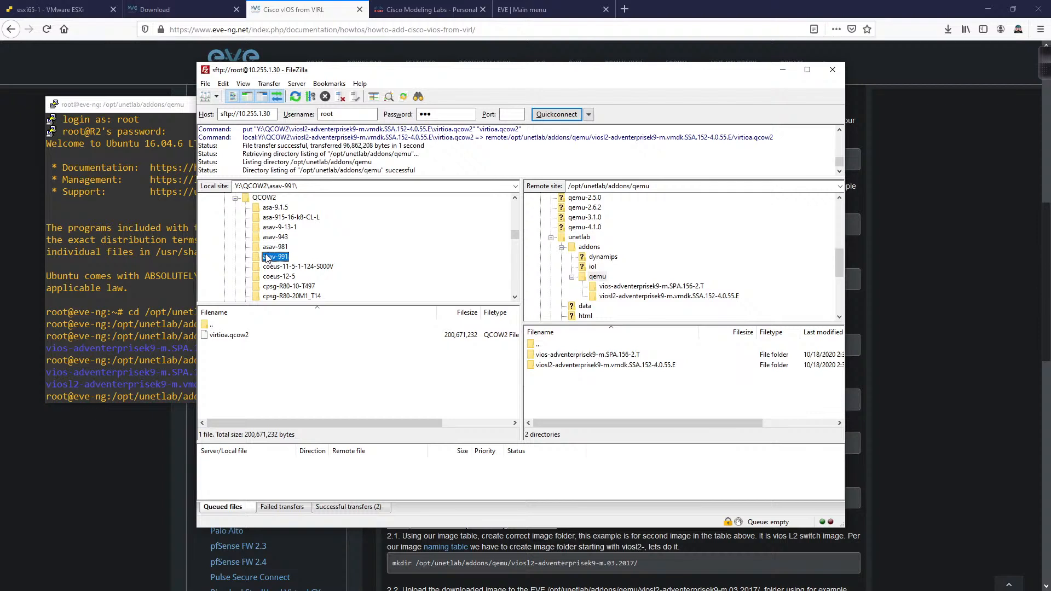
click(596, 278)
drag(596, 278, 596, 278)
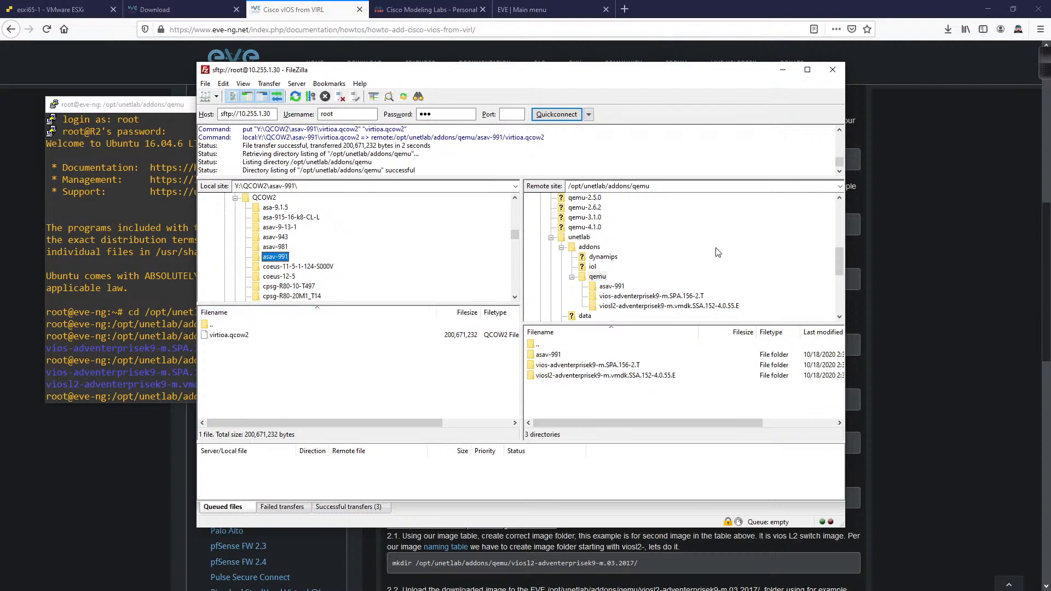
Step: Run ls in PuTTY to confirm asav-991 is in qemu, then show the Cisco Modeling Labs - Personal page
click(185, 340)
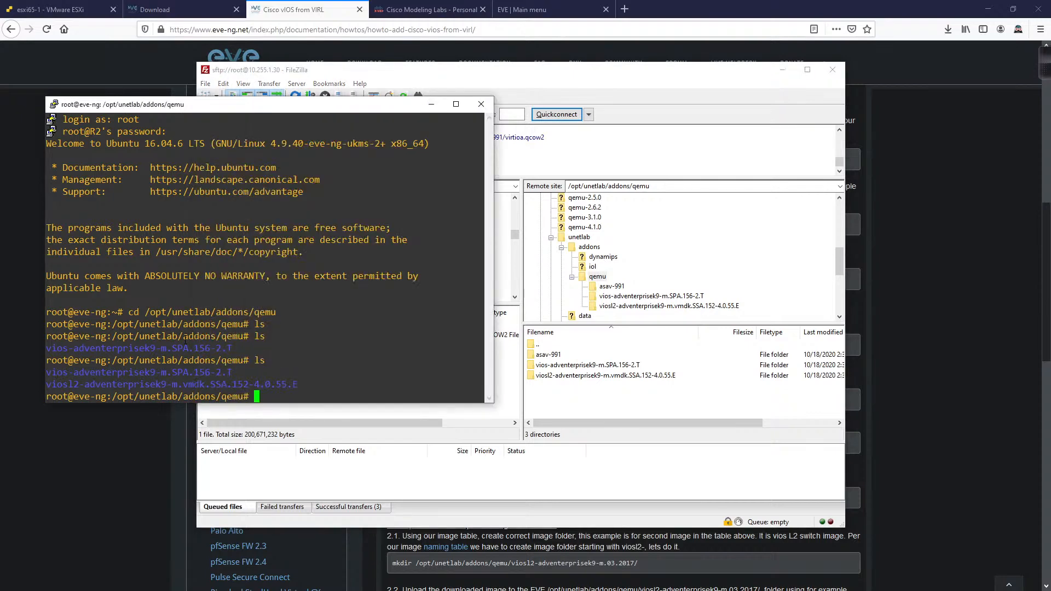
text(ls)
key(Return)
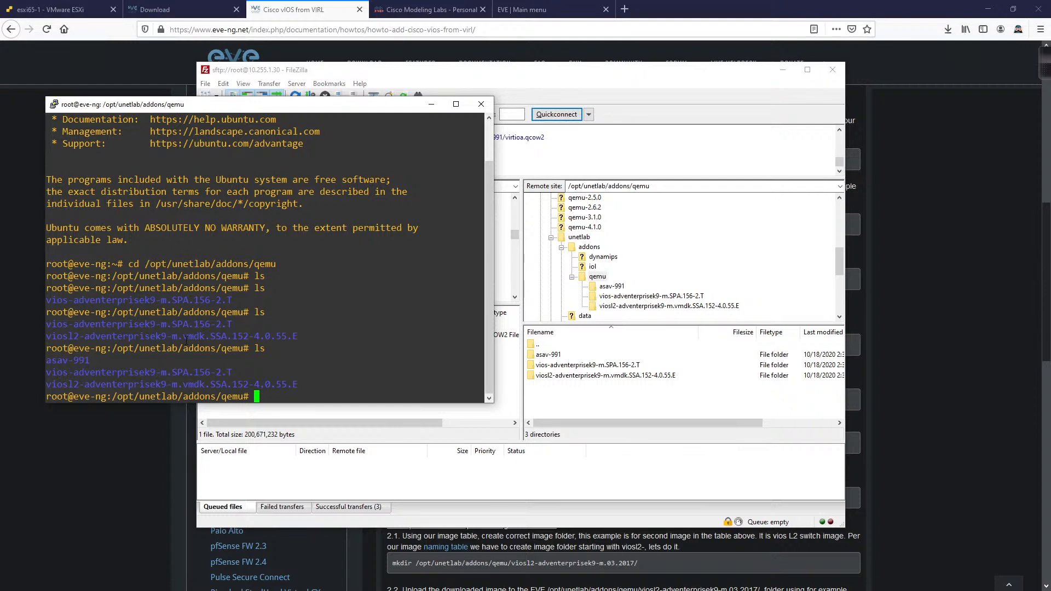
click(431, 8)
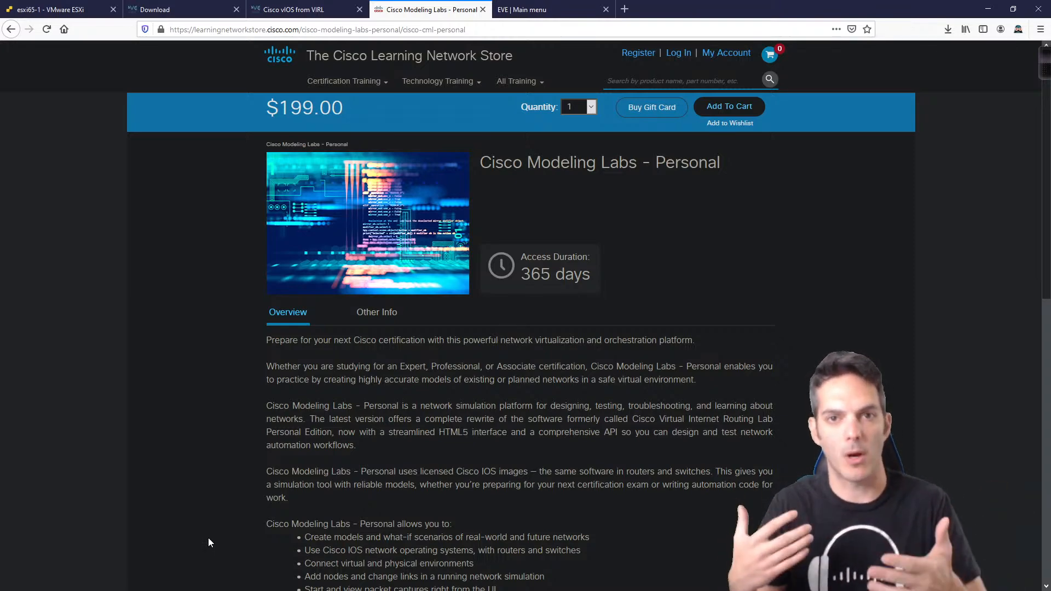
Step: Switch back to the Cisco vIOS from VIRL guide tab in Firefox
click(292, 10)
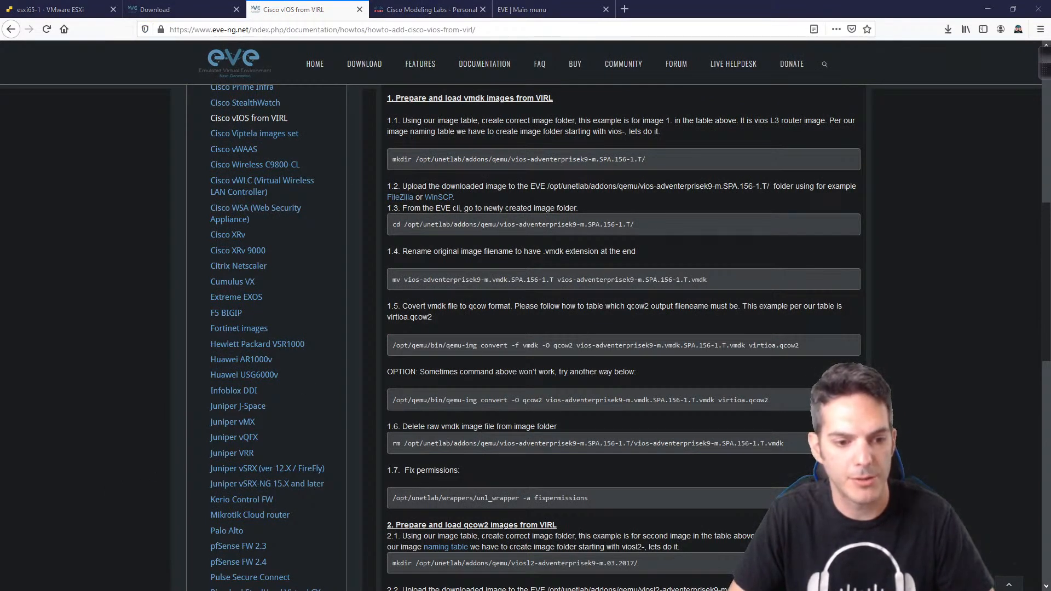
Step: Close the PuTTY root session on eve-ng and confirm the exit
key(alt+Tab)
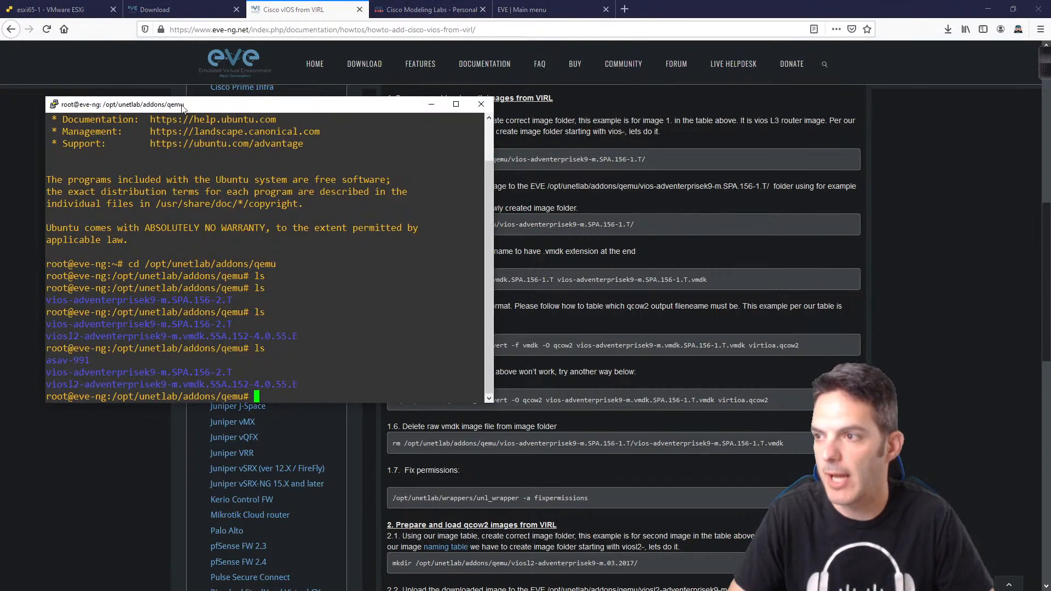
drag(184, 108, 149, 121)
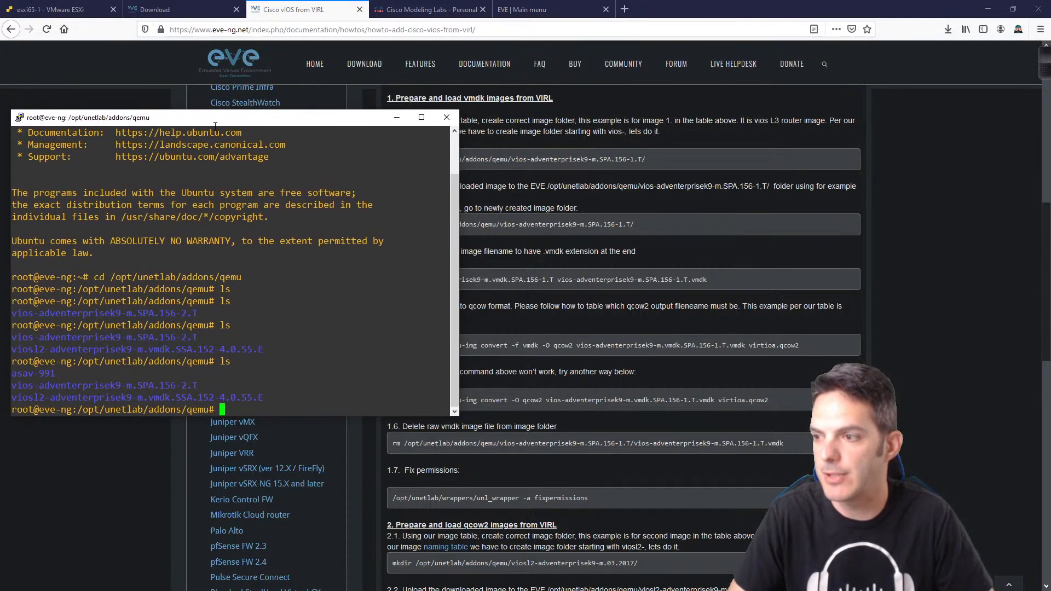
click(446, 116)
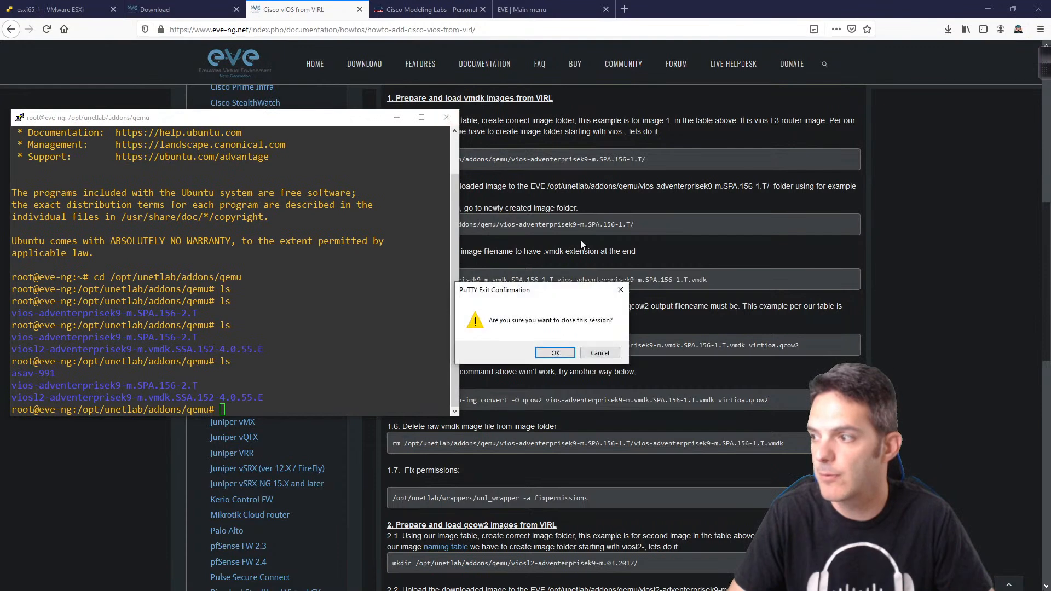
click(555, 353)
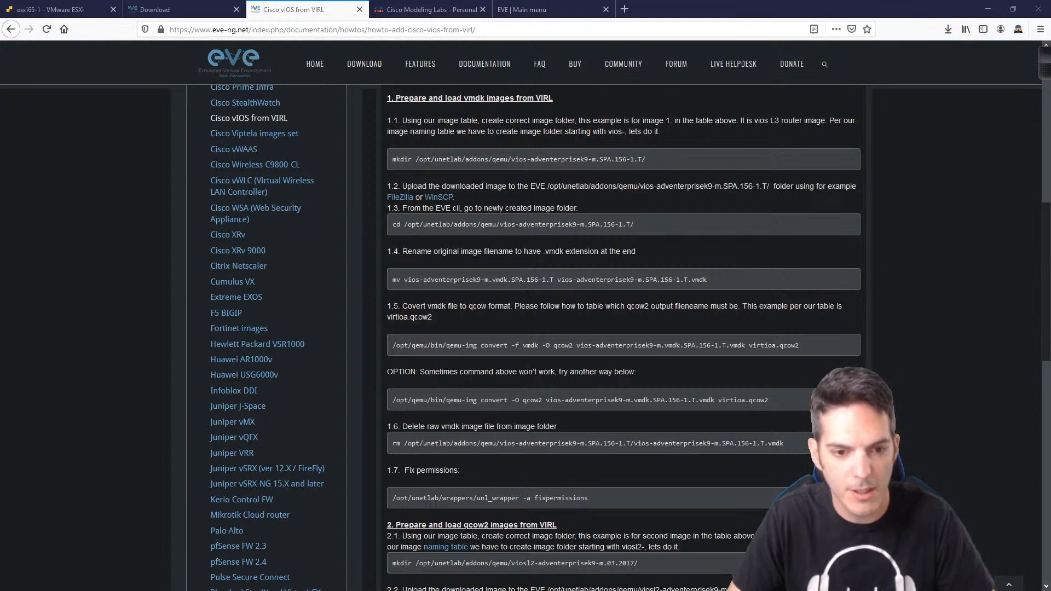
Step: Open a new PuTTY SSH connection to 10.255.1.30 on port 22
drag(0, 159, 160, 141)
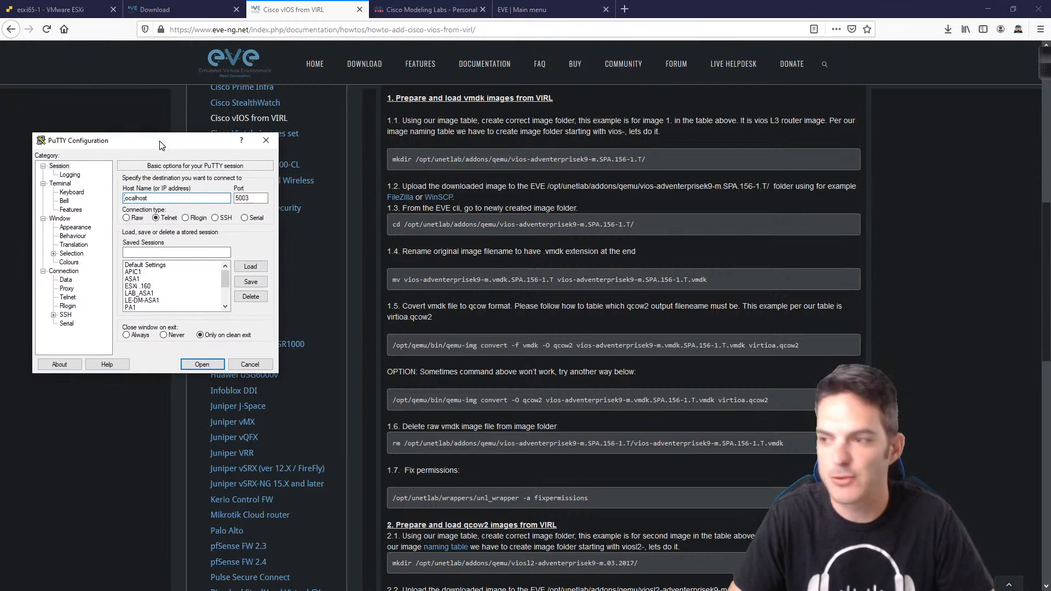
double_click(159, 199)
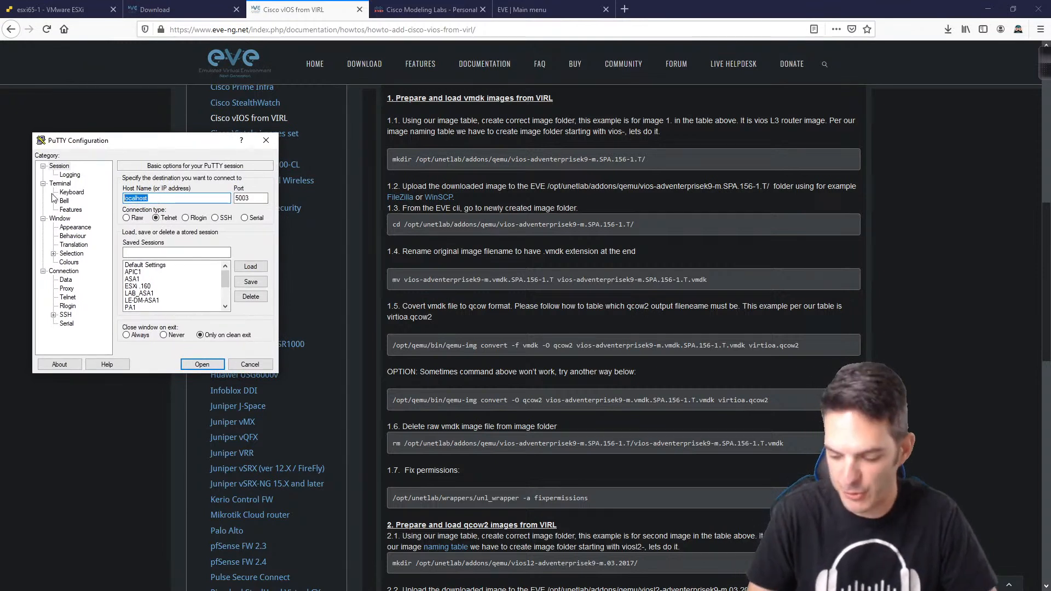
text(10.255.1.30)
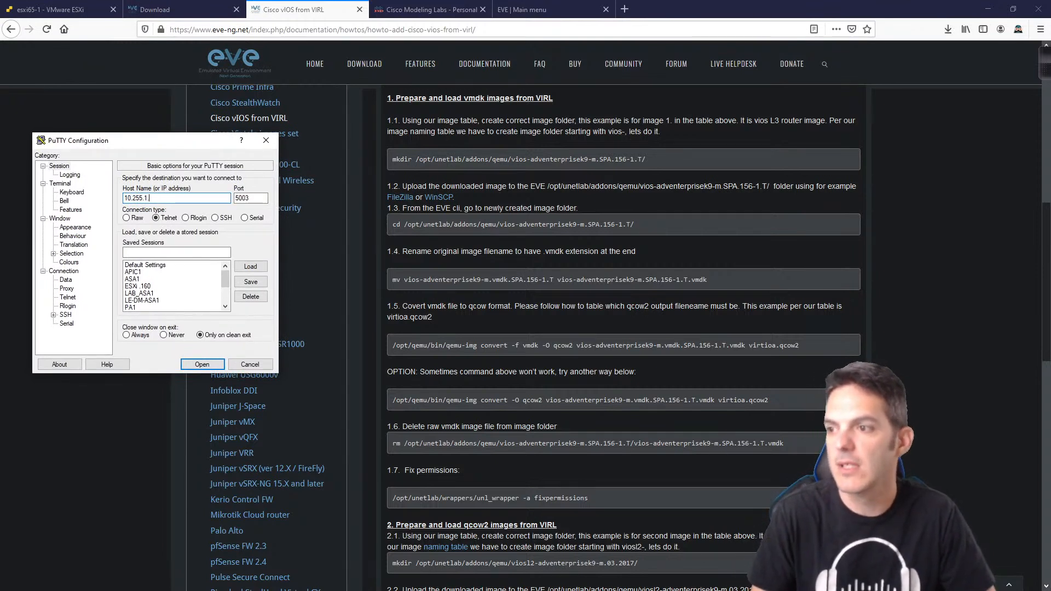
key(Tab)
key(Tab)
key(Right)
key(Right)
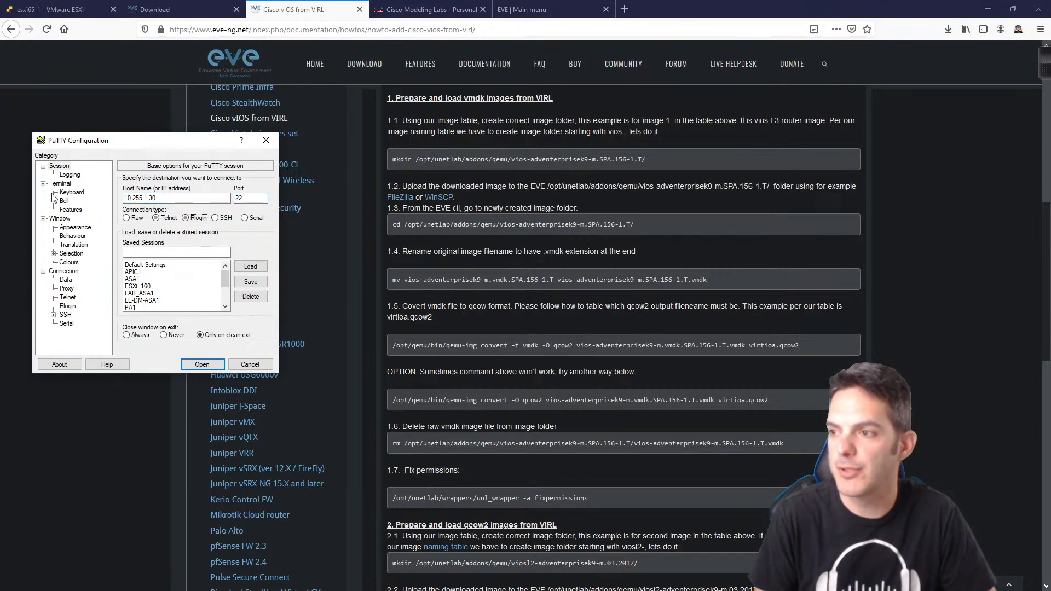
key(Return)
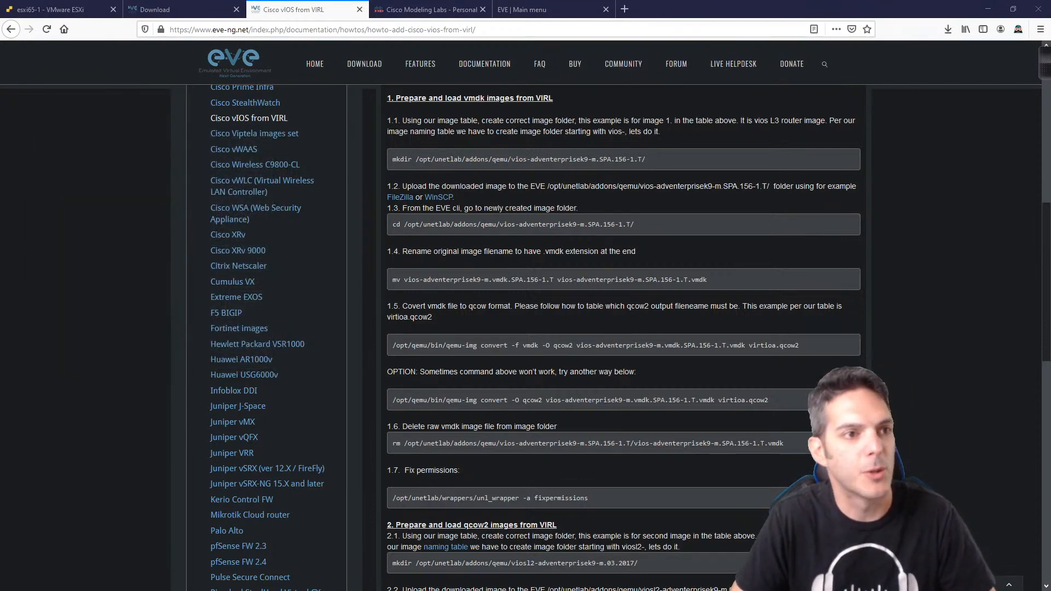
Step: Log in to the server as root with the account password
drag(0, 30, 200, 72)
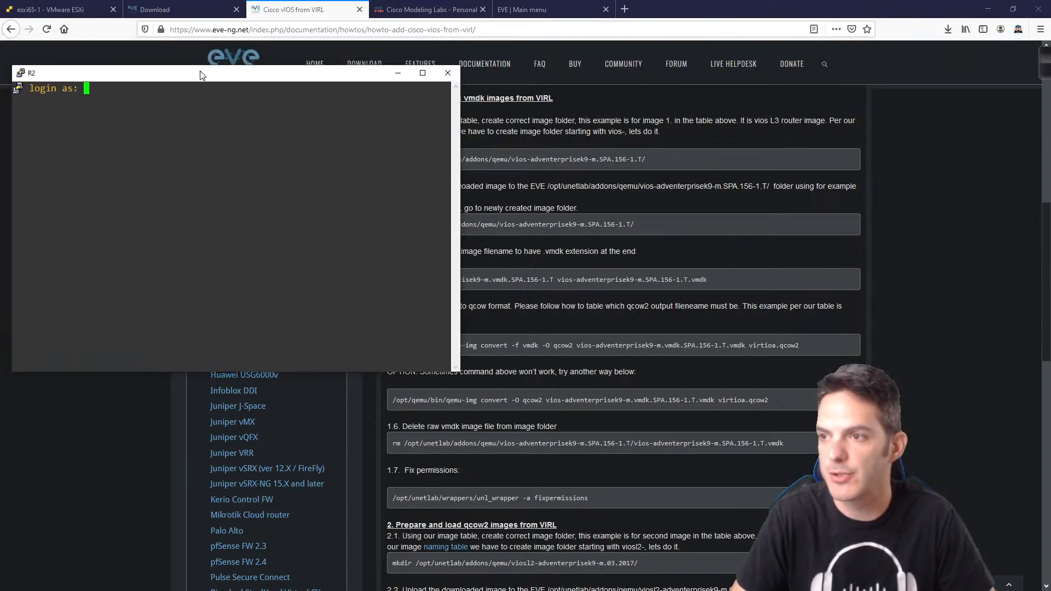
key(Return)
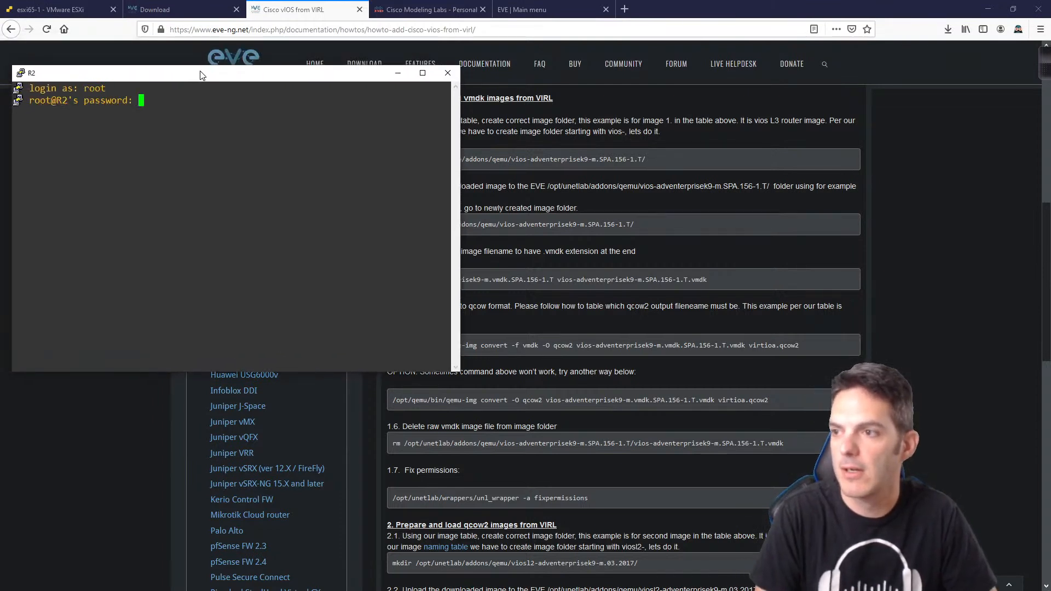
key(Return)
key(Return)
key(Return)
Step: Change into /opt/unetlab/addons/qemu and list the asav-991, vios and viosl2 folders
text(cd /opt)
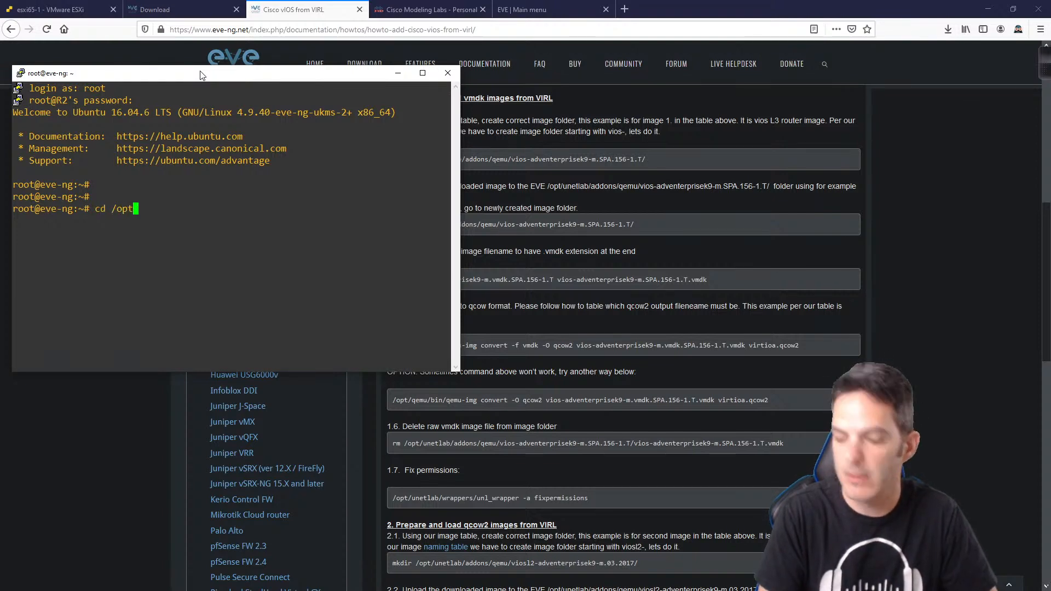
text(/u)
key(Tab)
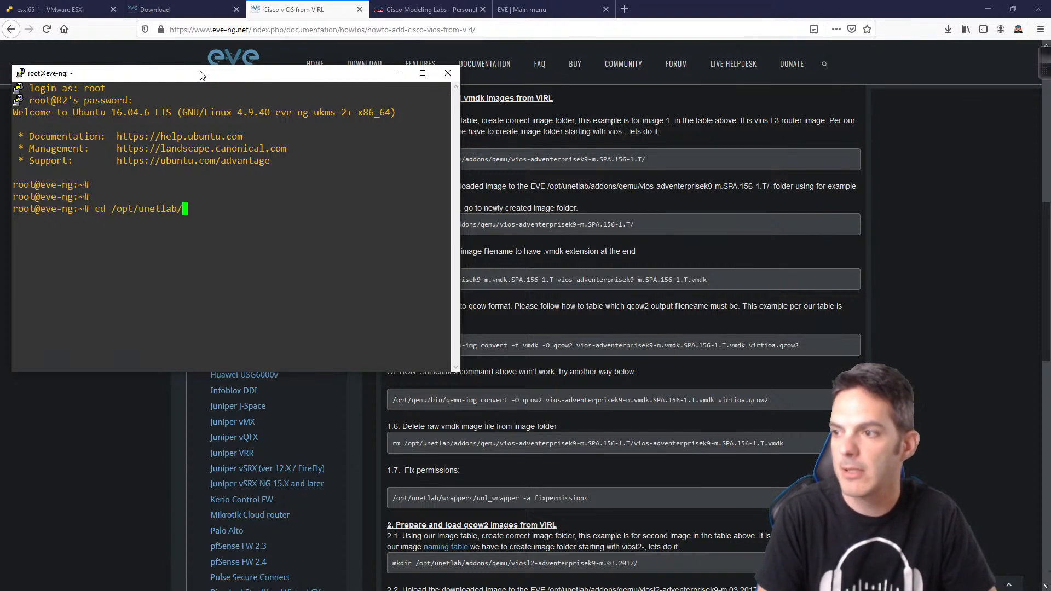
text(ad)
key(Tab)
text(q)
key(Tab)
key(Return)
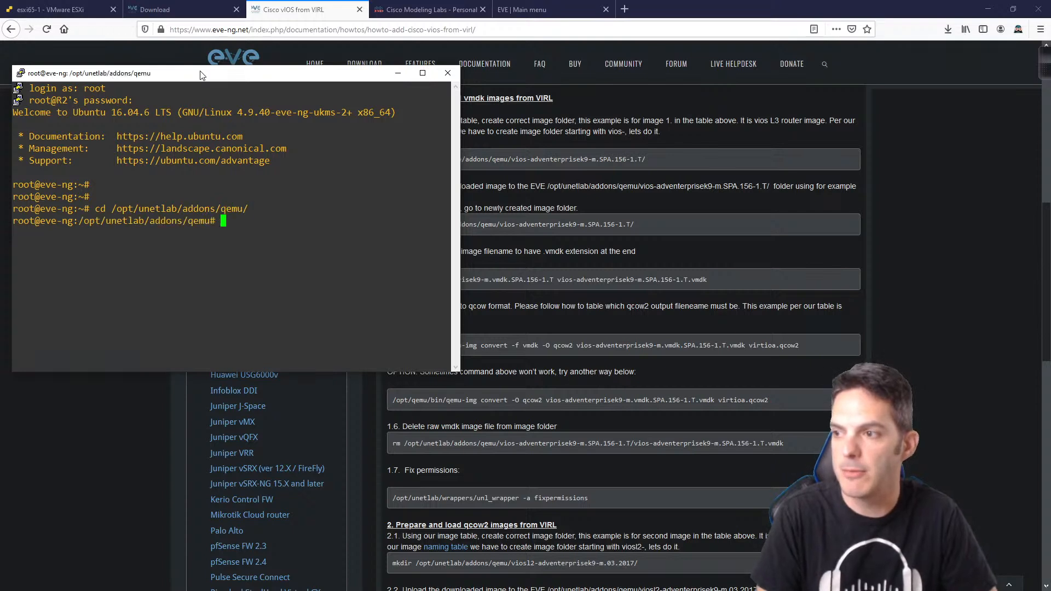
text(ls)
key(Return)
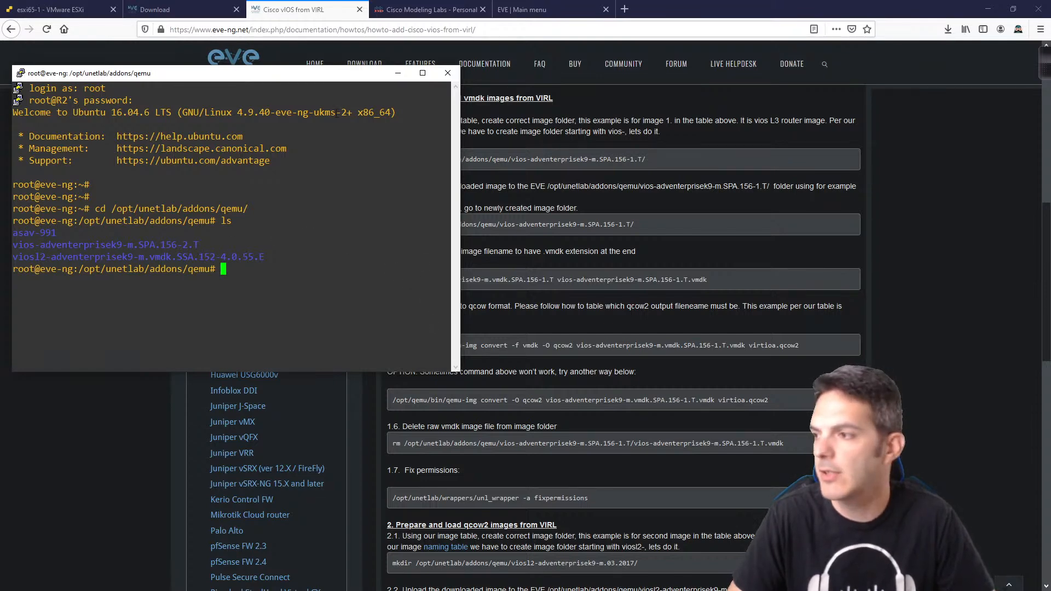
drag(320, 78, 389, 230)
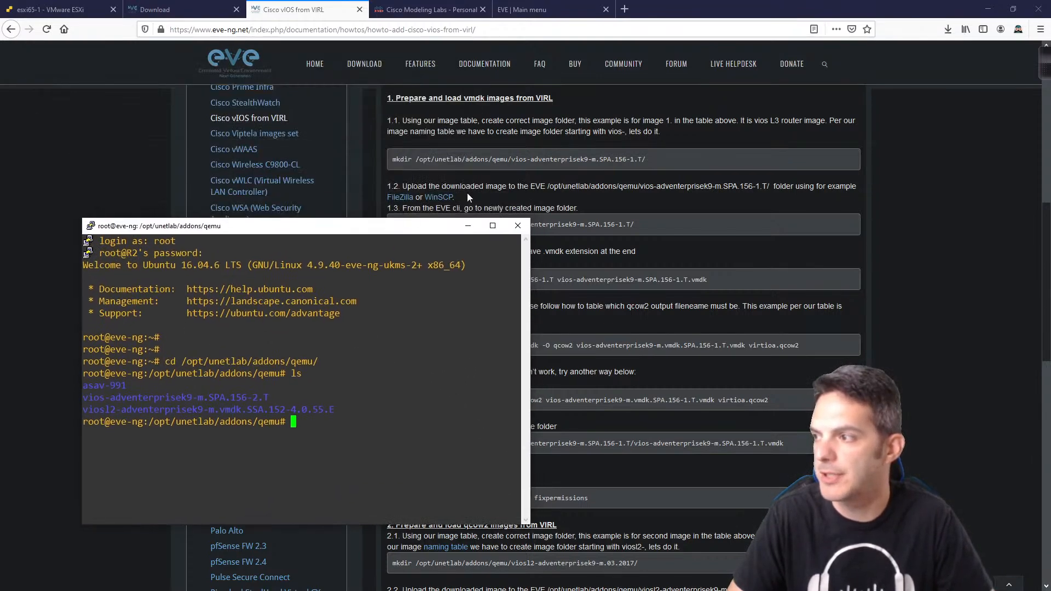
Step: Bring the EVE-NG Cisco vIOS from VIRL guide back in front of the terminal
click(657, 168)
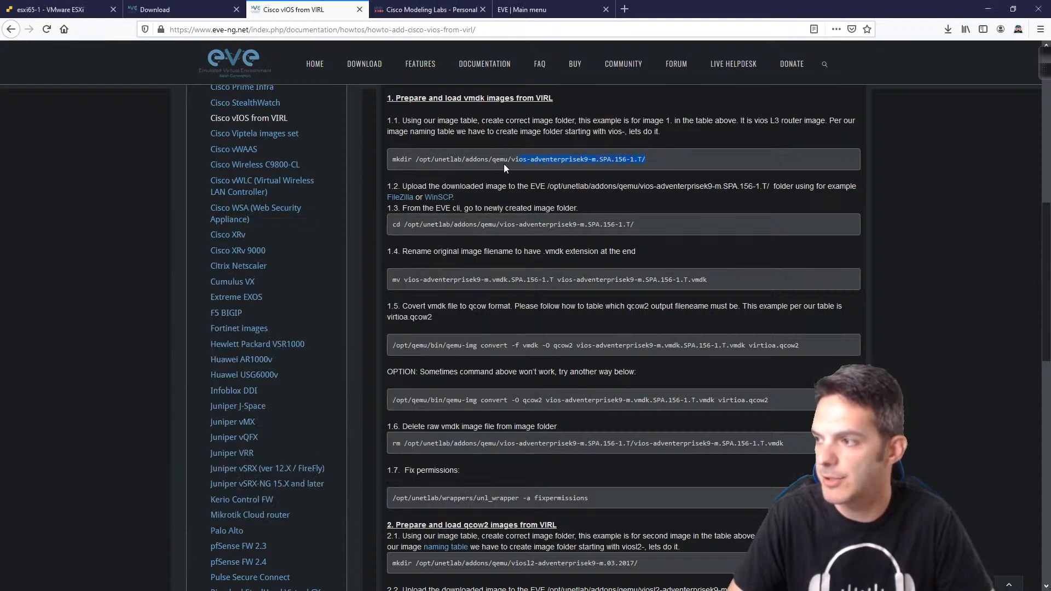
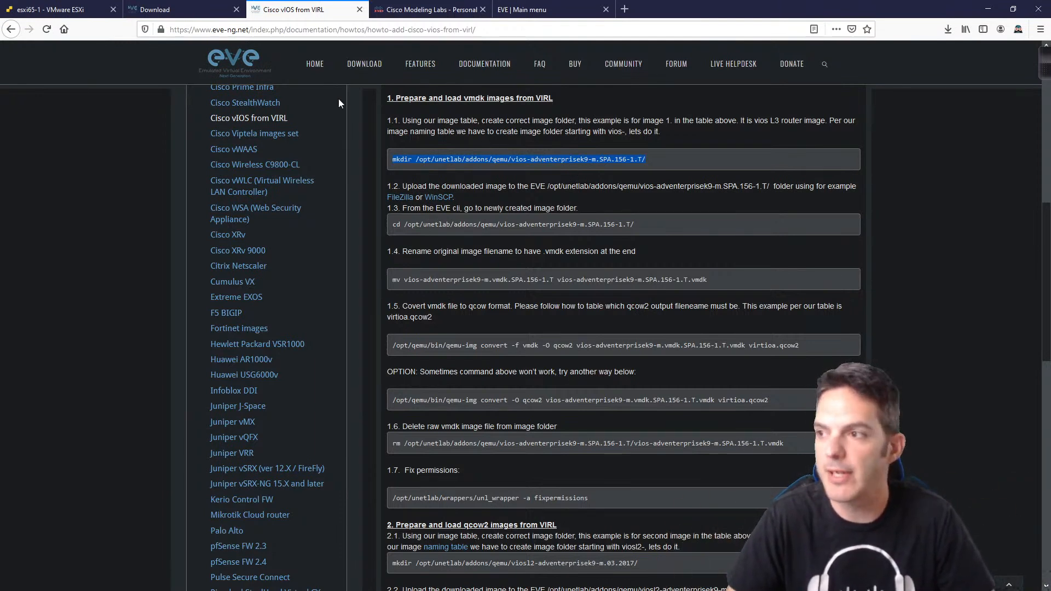
Step: Place the PuTTY terminal listing the qemu image folders down-left, beside the guide's qemu-img steps
scroll(276, 188, up, 10)
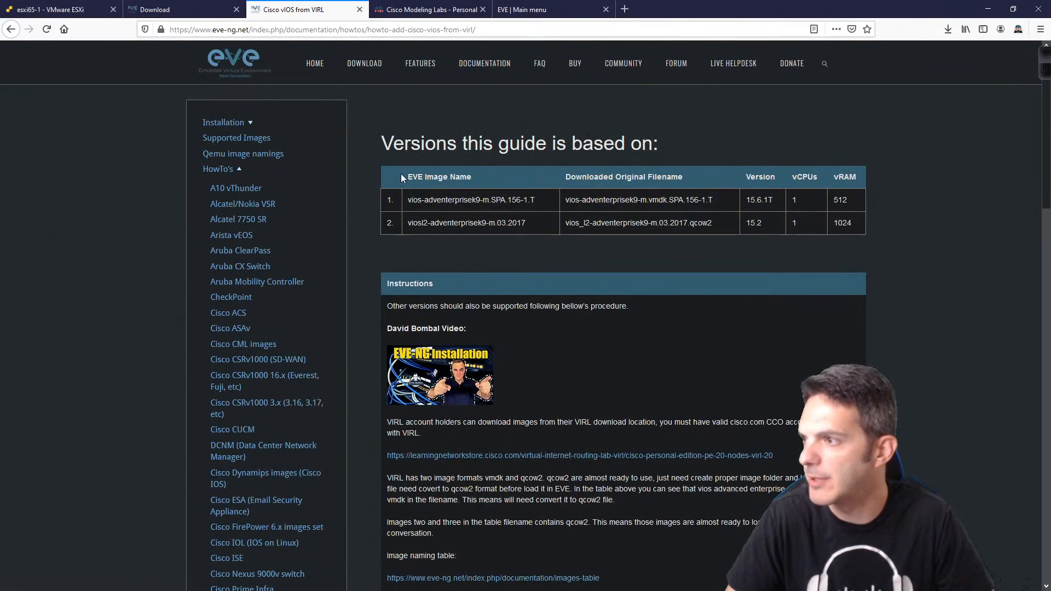
scroll(291, 134, down, 4)
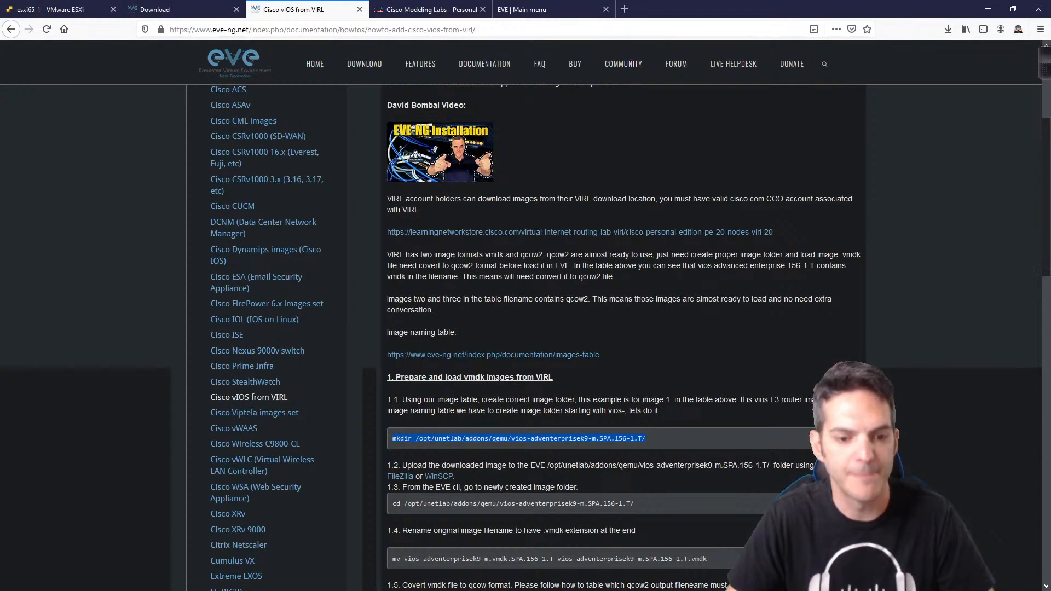
key(alt+Tab)
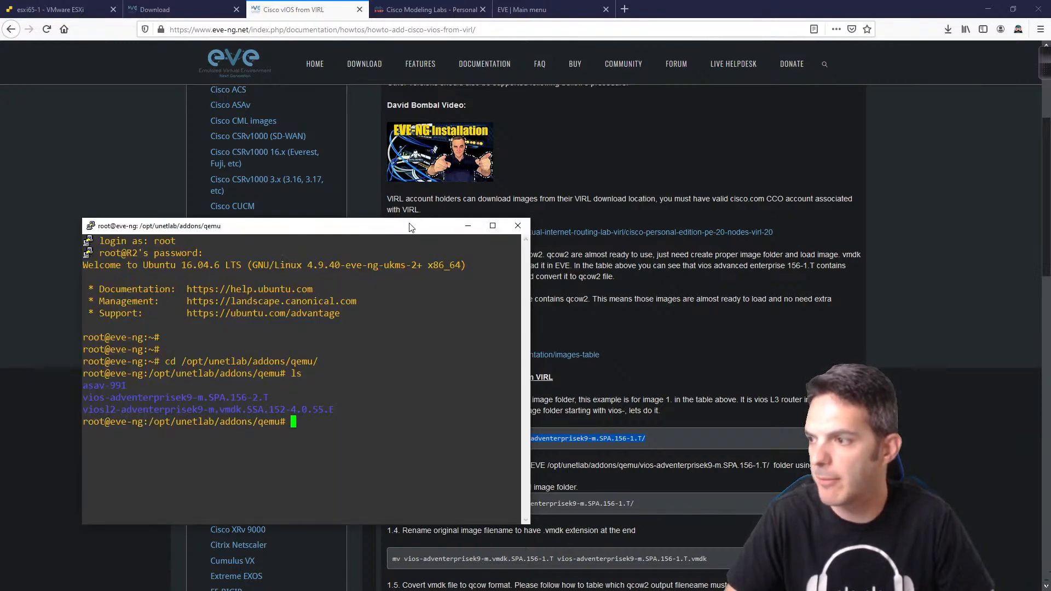
drag(410, 227, 374, 291)
scroll(767, 283, down, 4)
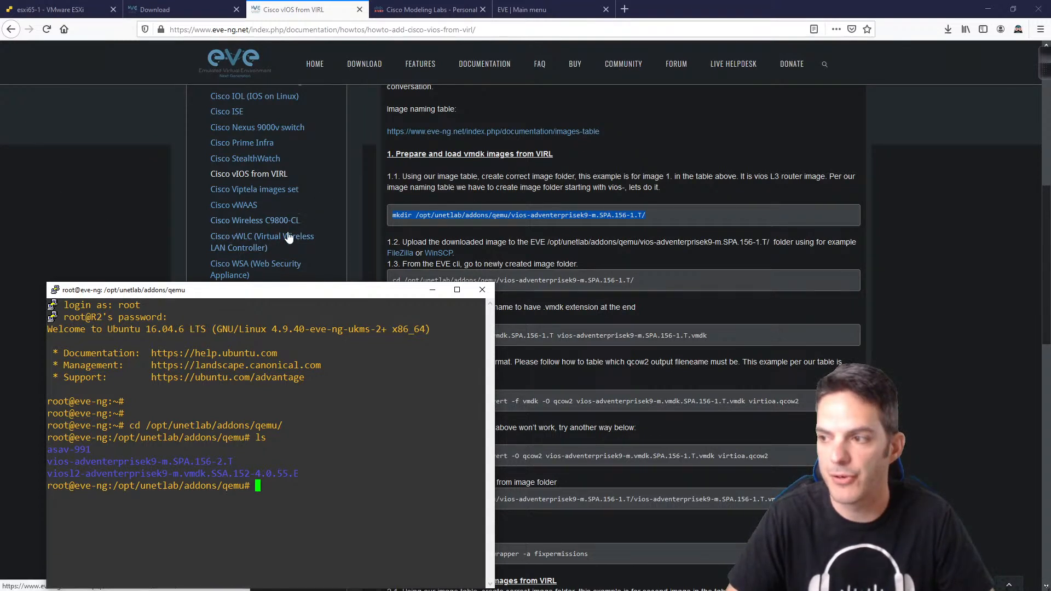
scroll(648, 274, down, 3)
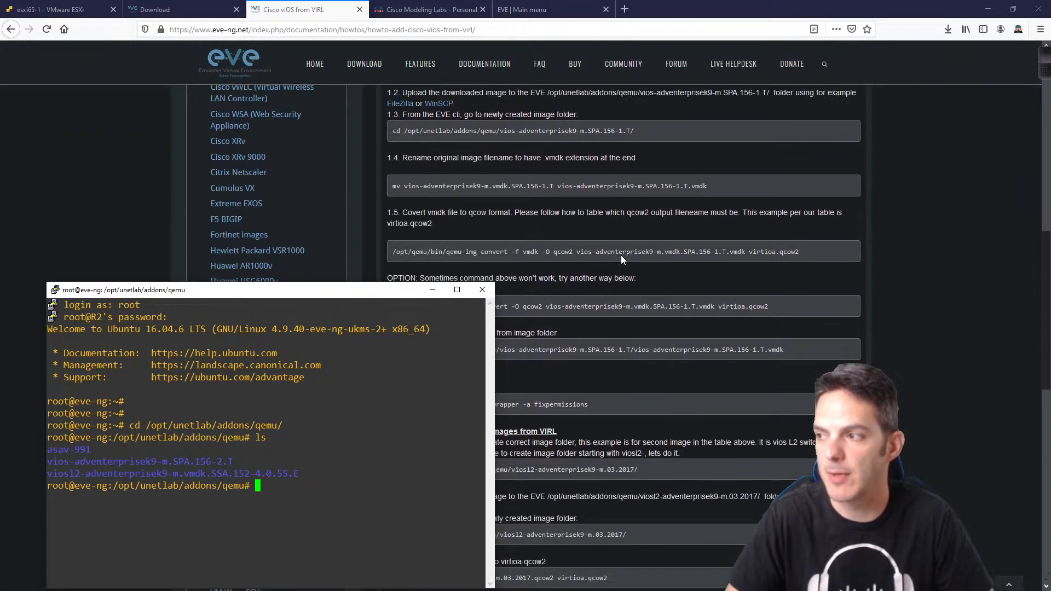
scroll(621, 258, down, 3)
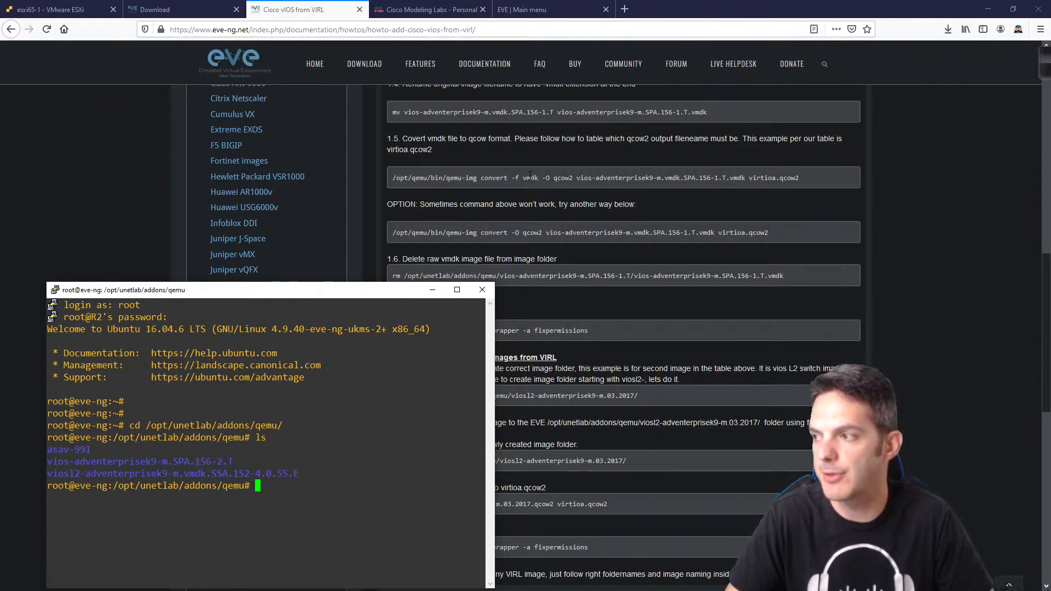
Step: Highlight the convert options, vmdk source and output file names in the guide's qemu-img convert command
click(530, 175)
drag(481, 176, 579, 176)
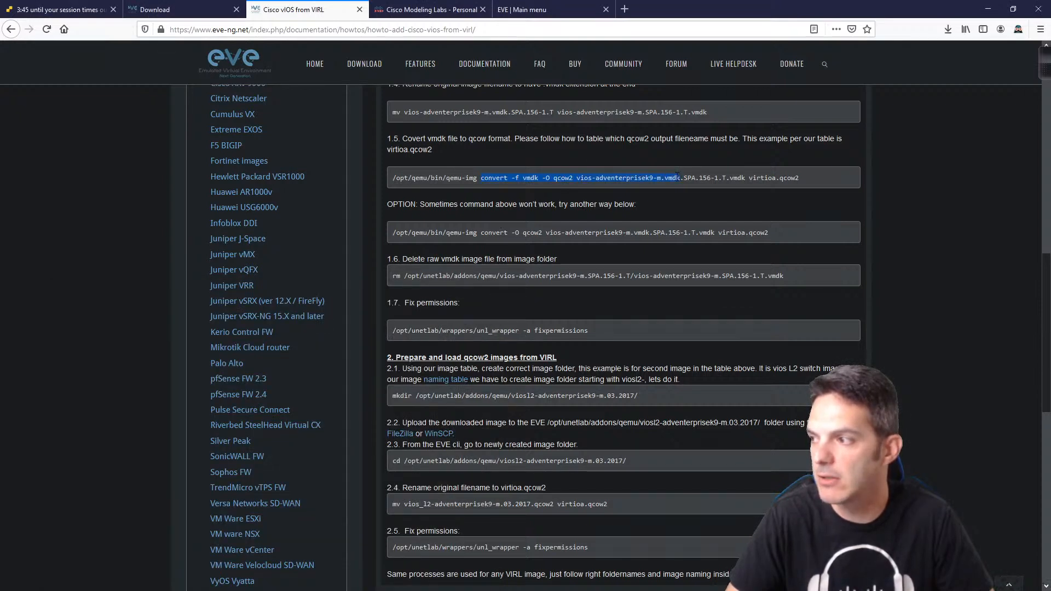
drag(678, 176, 590, 177)
drag(504, 177, 590, 177)
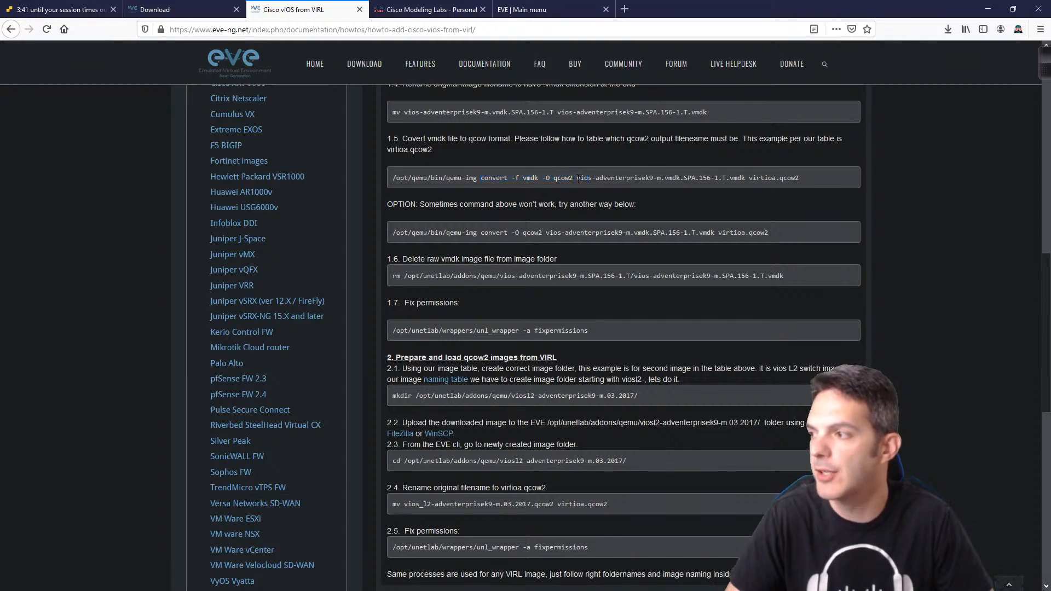
drag(578, 179, 644, 176)
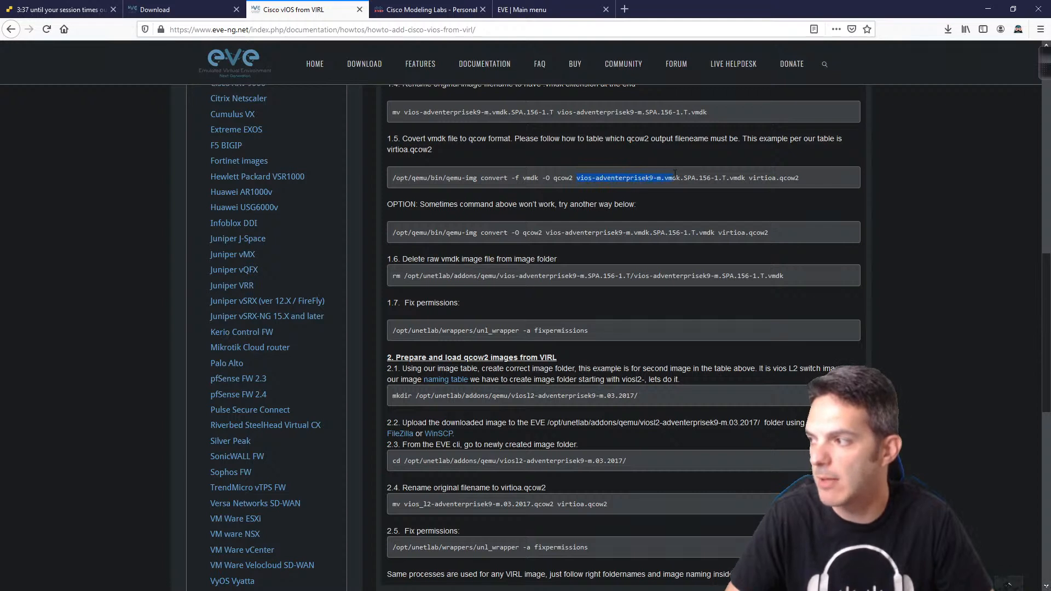
drag(742, 174, 762, 174)
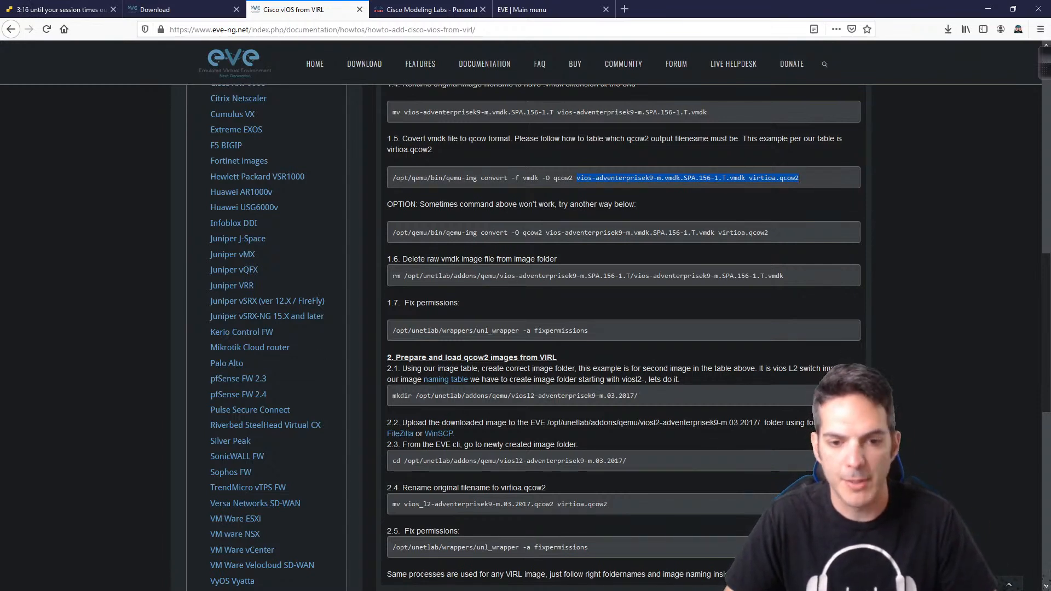
scroll(616, 387, down, 2)
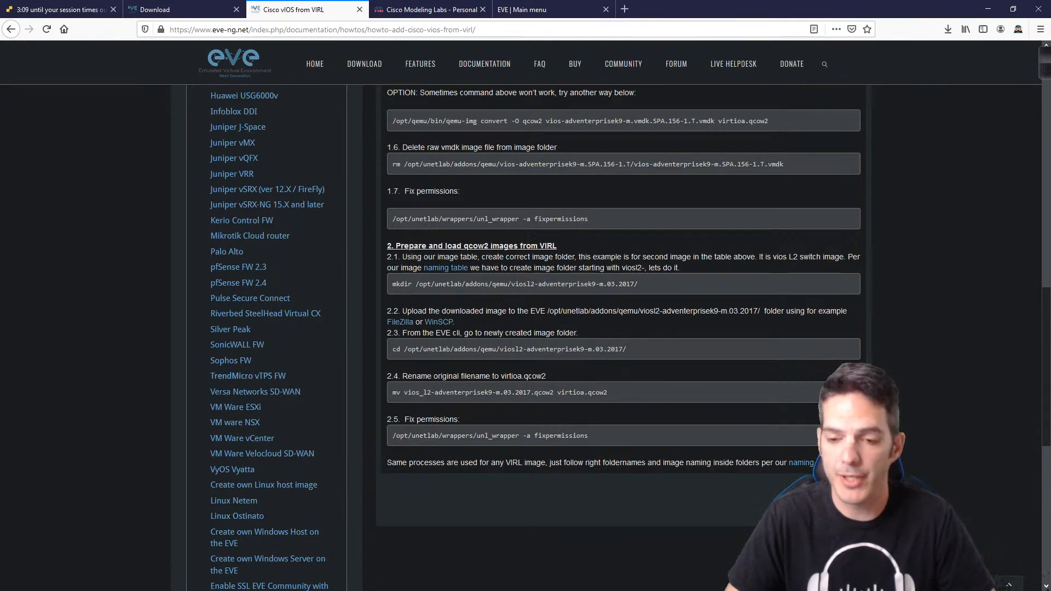
key(alt+Tab)
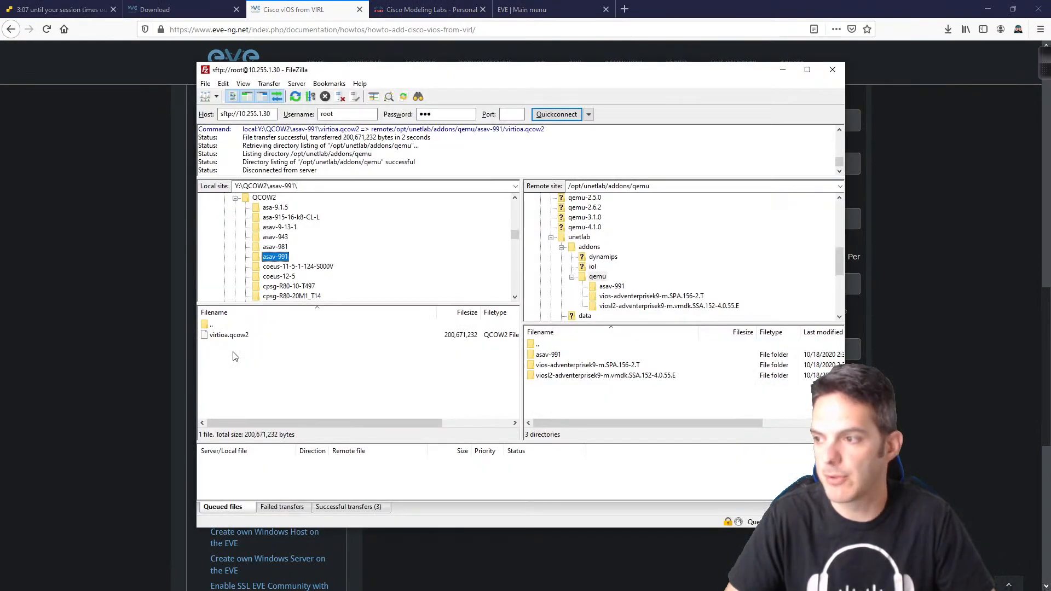
scroll(362, 250, down, 1)
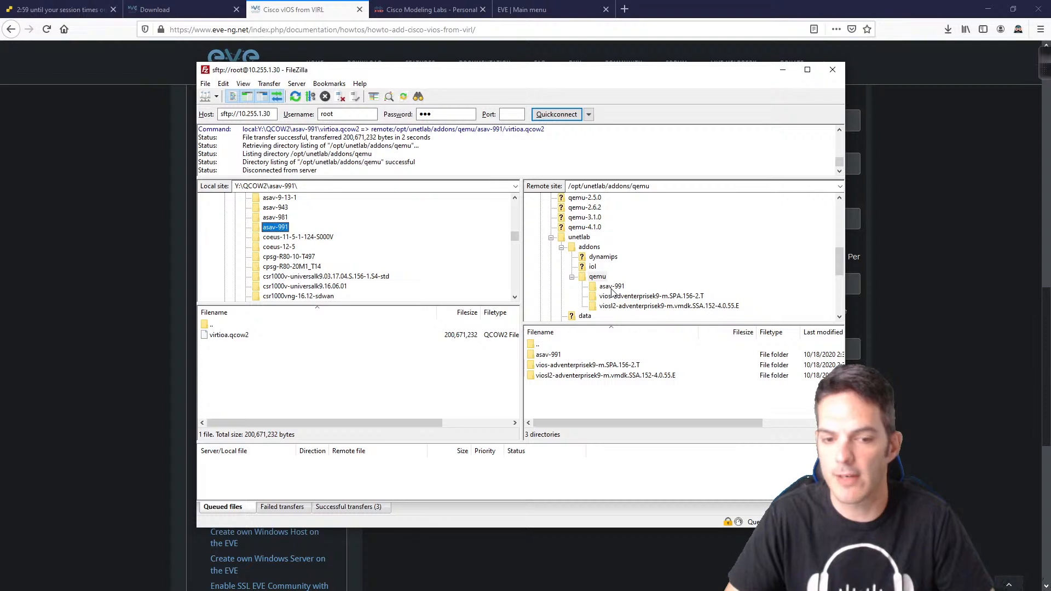
scroll(295, 247, down, 3)
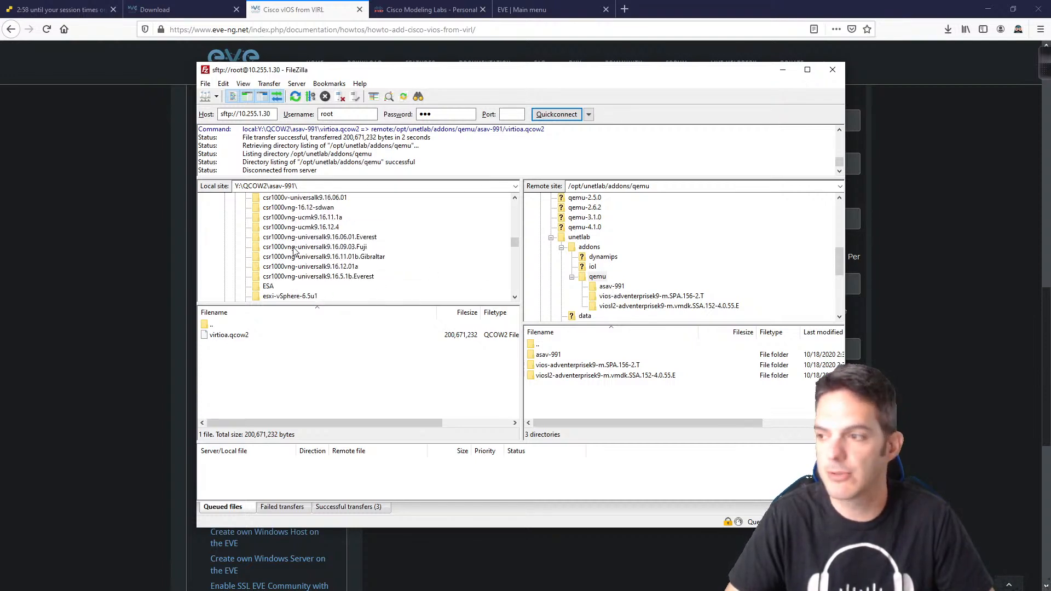
scroll(295, 250, down, 2)
scroll(294, 250, up, 3)
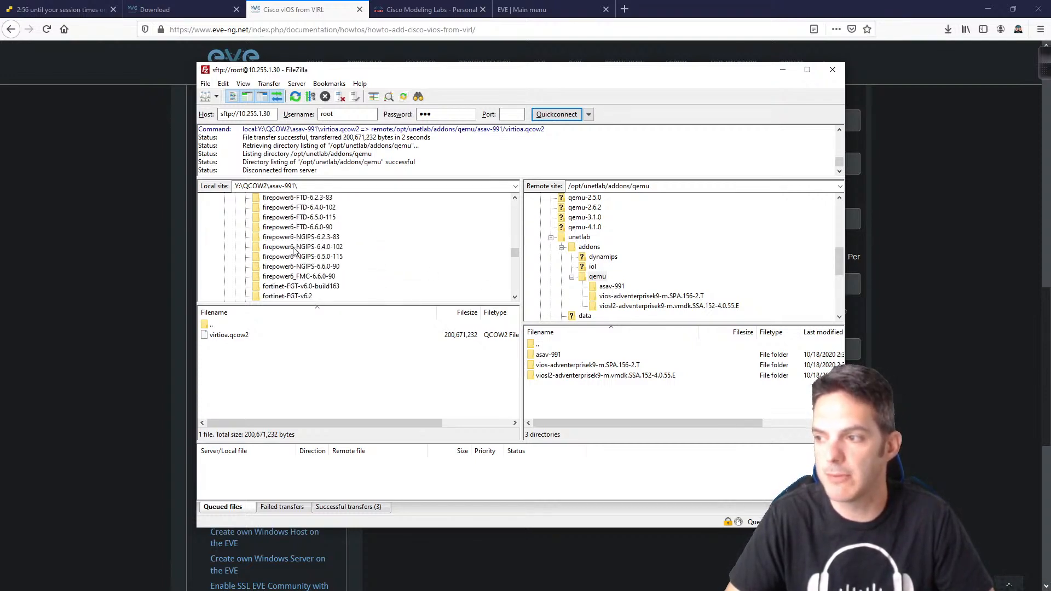
scroll(294, 250, up, 2)
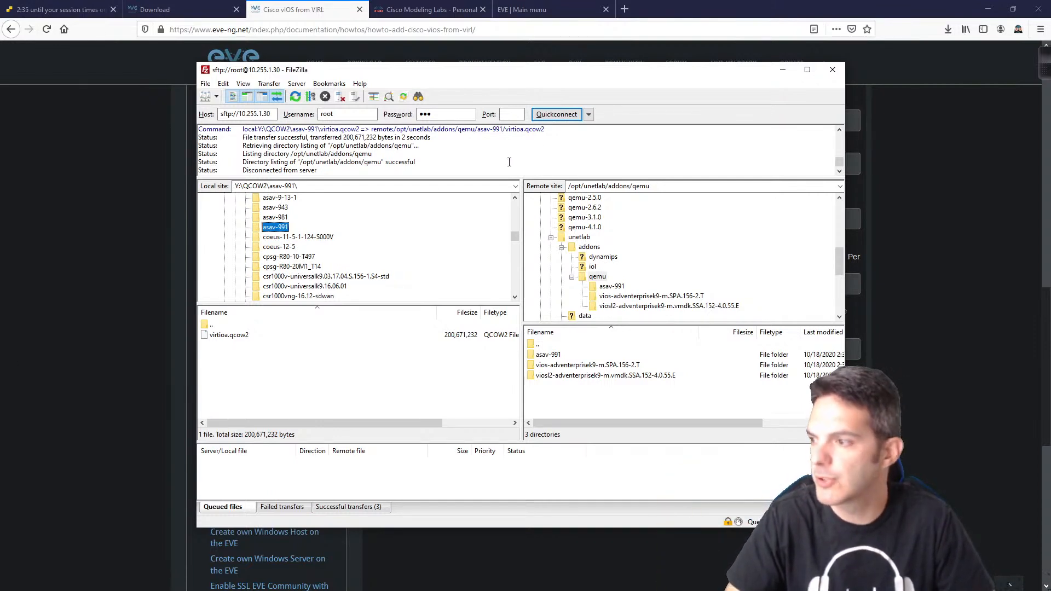
click(781, 72)
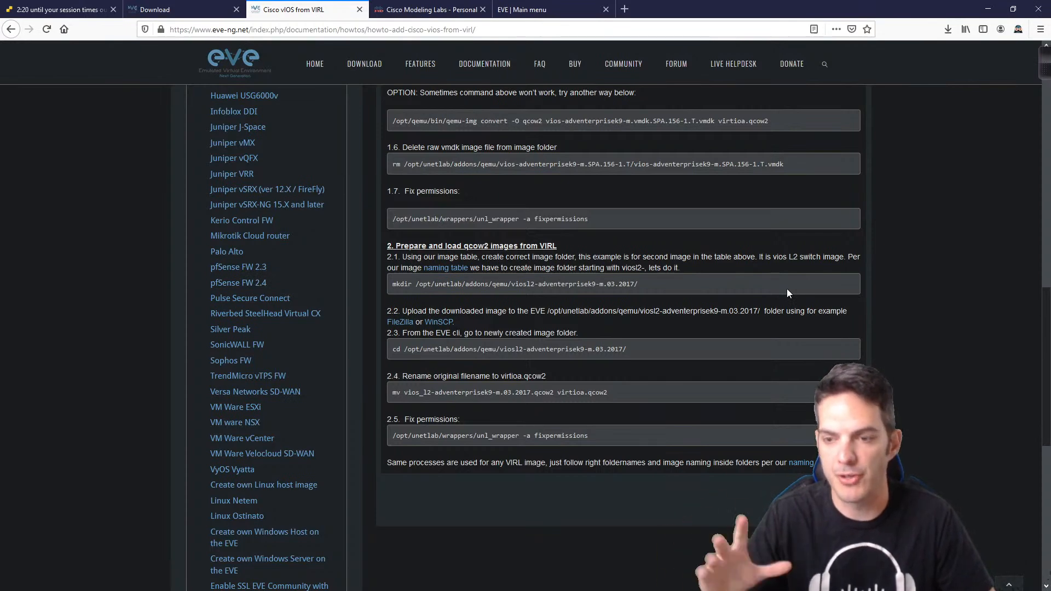
Step: Scroll back up the vIOS guide and switch to the 'EVE | Main menu' browser tab
scroll(602, 274, up, 6)
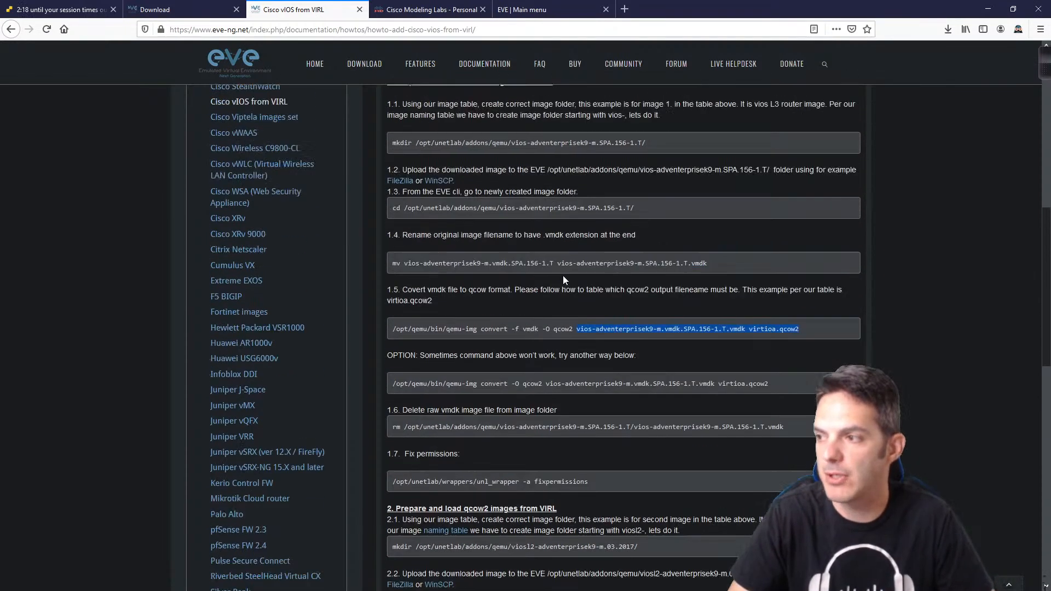
scroll(460, 271, up, 1)
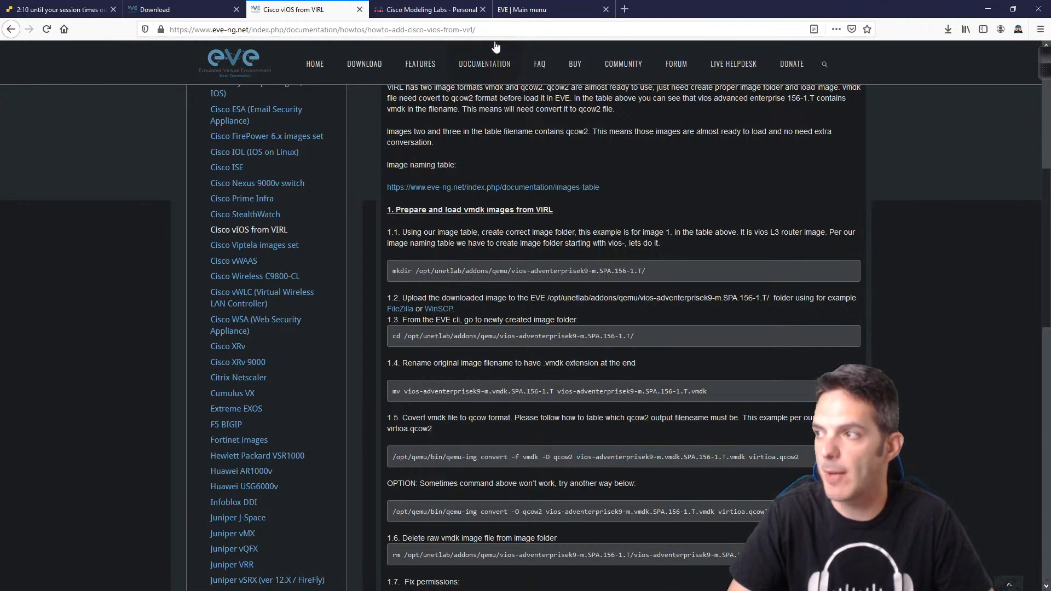
click(521, 9)
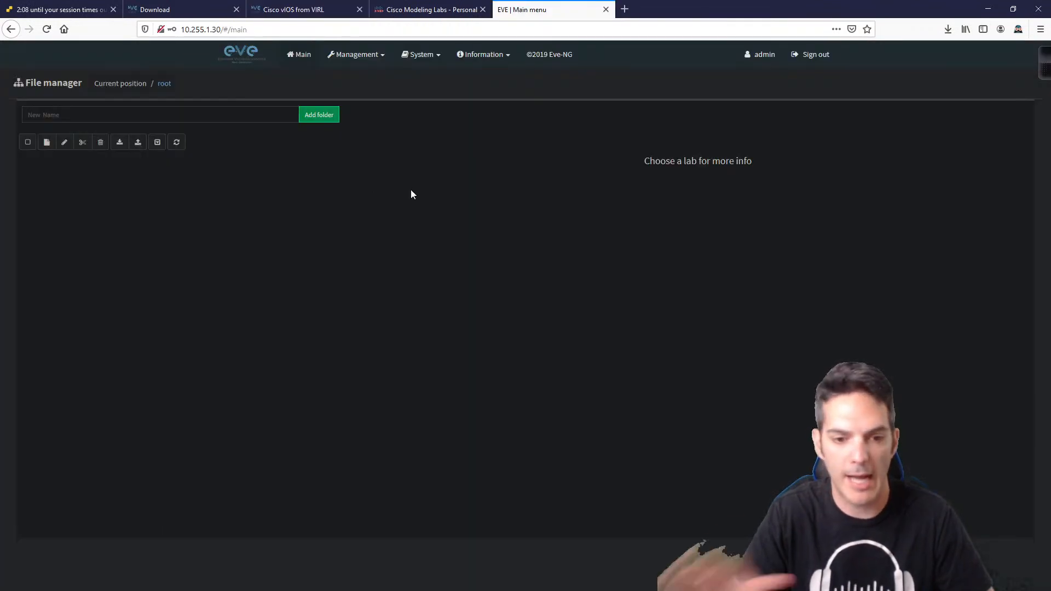
Step: Add a new lab named 'test lab' in the File manager and open it
click(46, 144)
text(test lab)
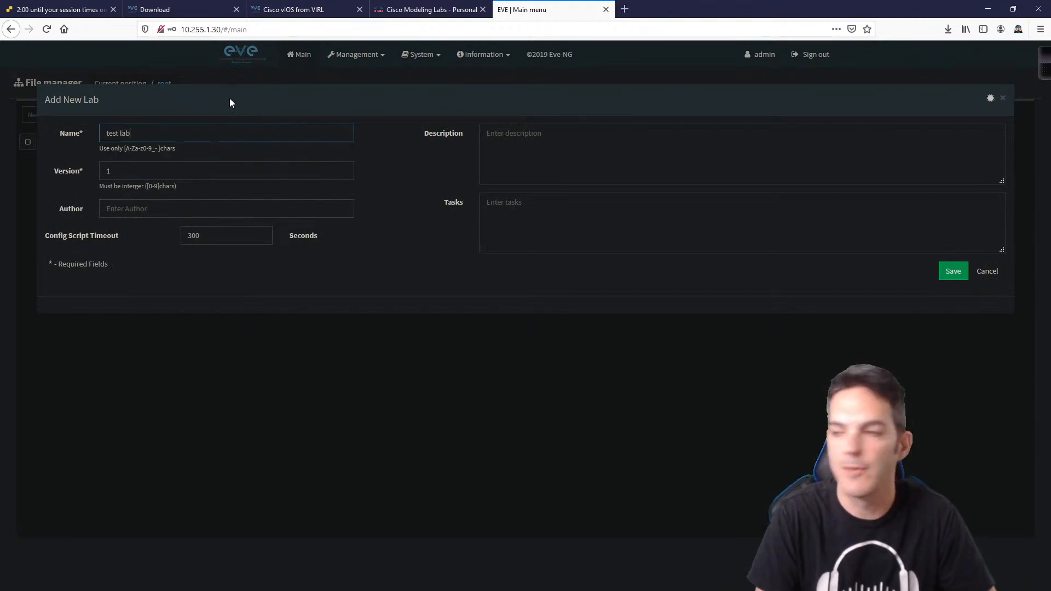
key(Return)
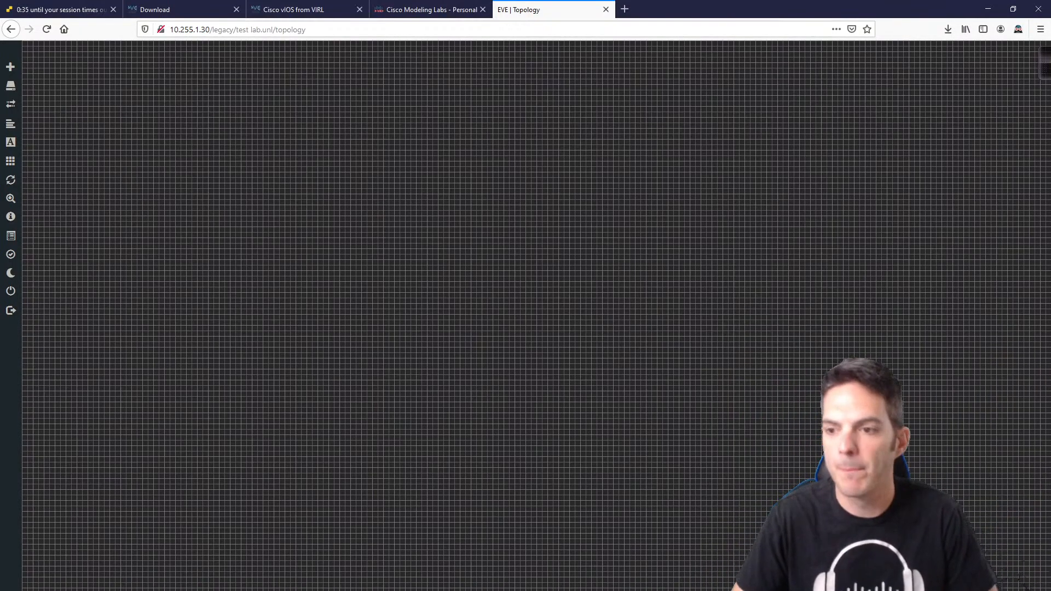
Step: Add four Cisco vIOS Router nodes with name prefix IOS (IOS1–IOS4)
right_click(289, 229)
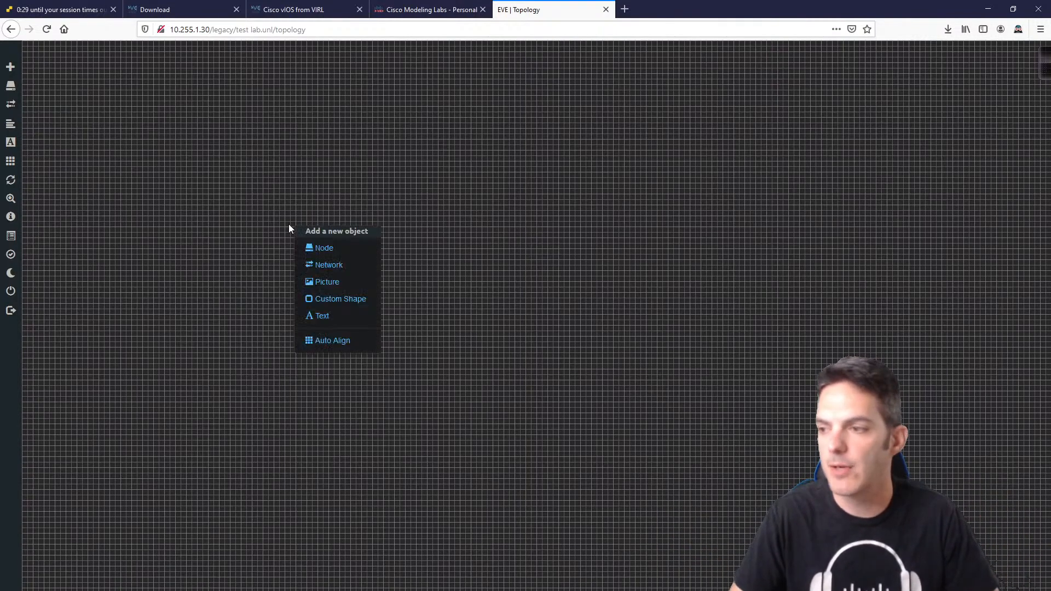
click(315, 250)
scroll(504, 287, down, 3)
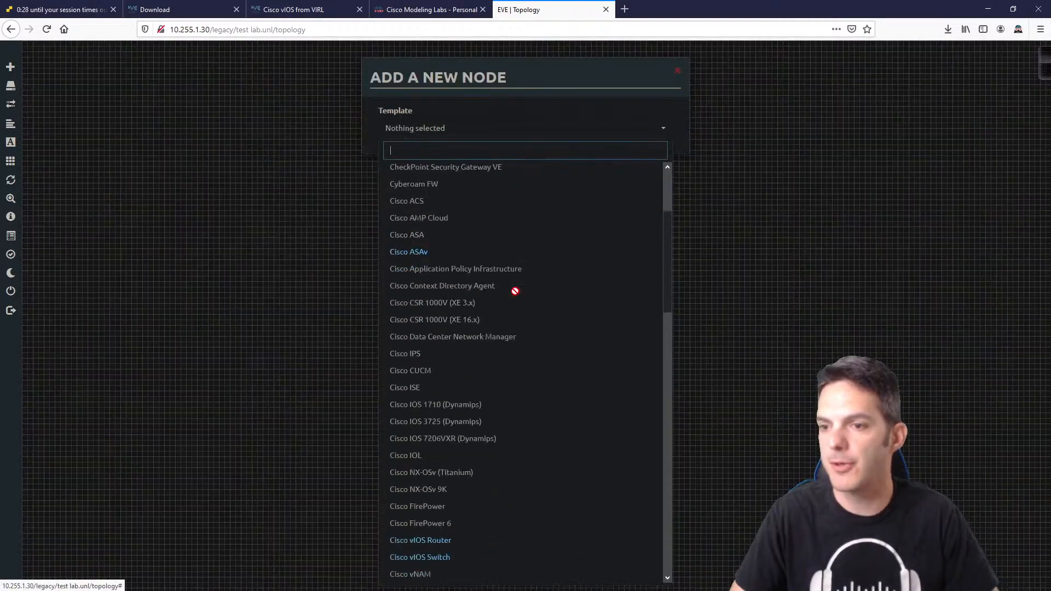
scroll(488, 398, down, 3)
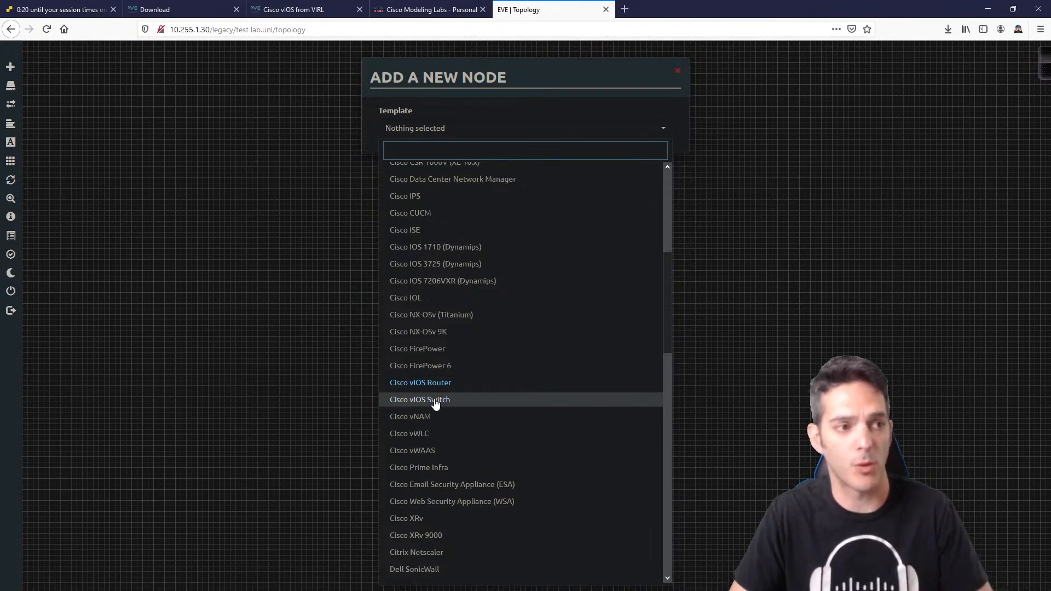
scroll(439, 402, up, 4)
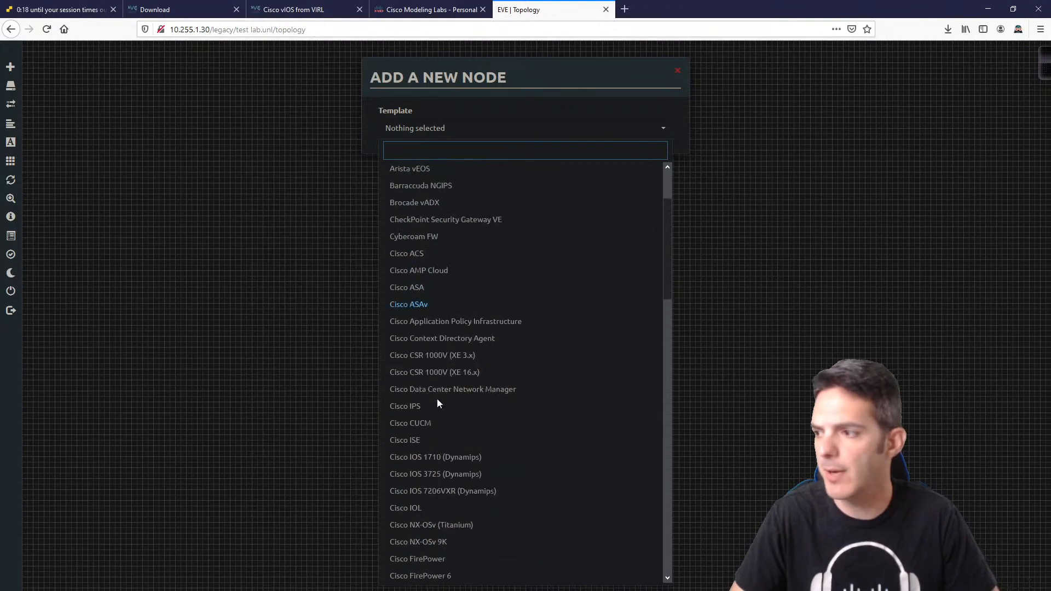
scroll(436, 399, down, 3)
click(435, 392)
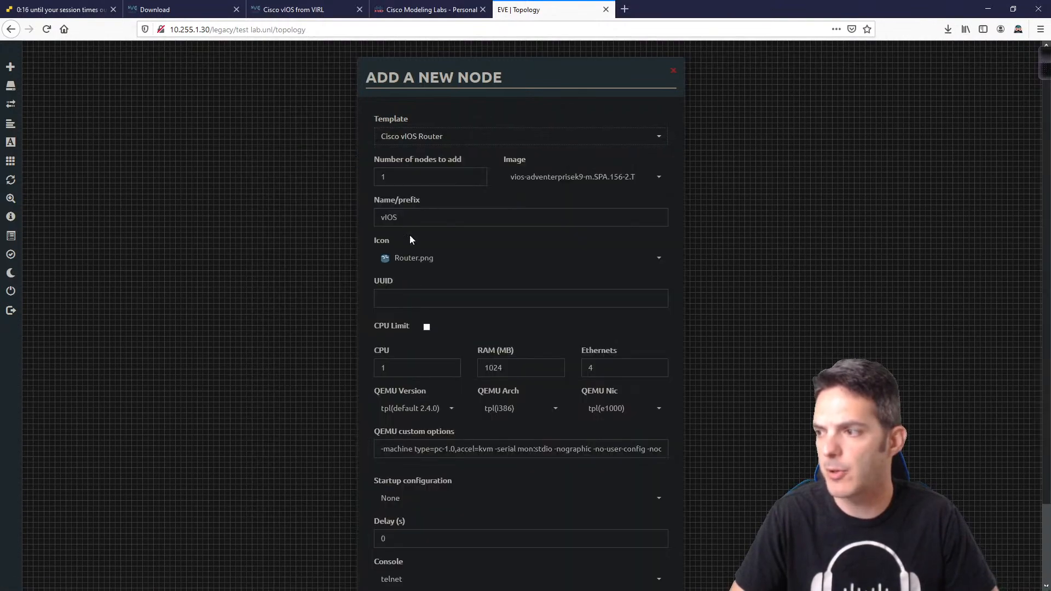
double_click(413, 217)
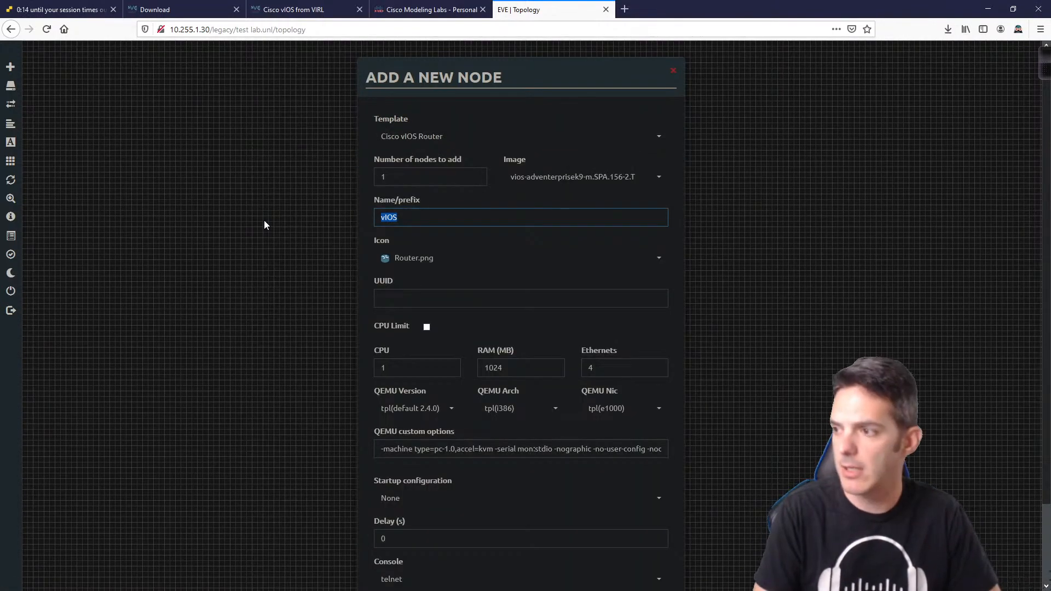
text(IOS)
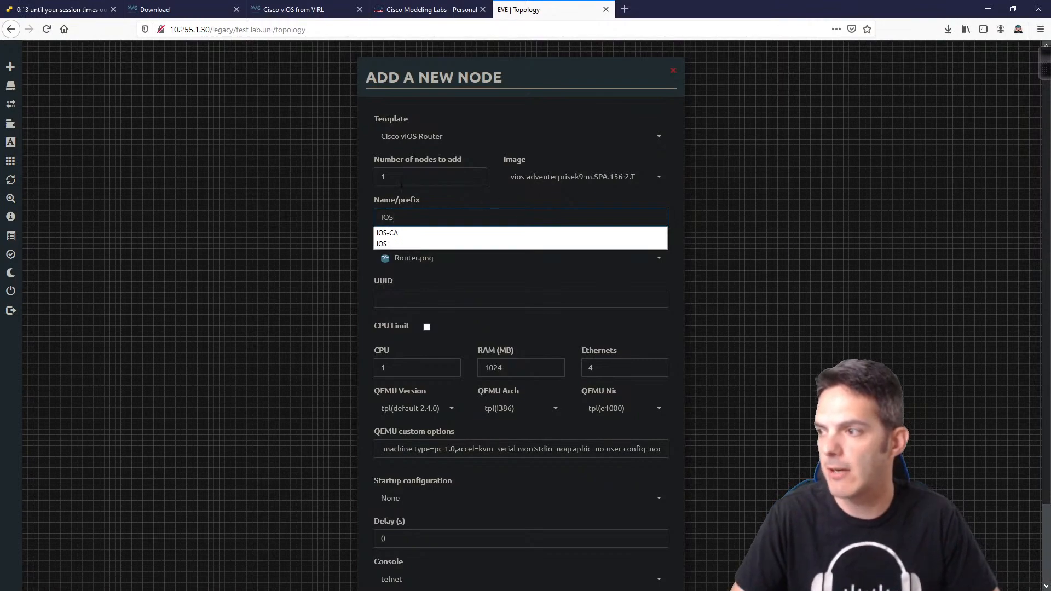
key(shift+Tab)
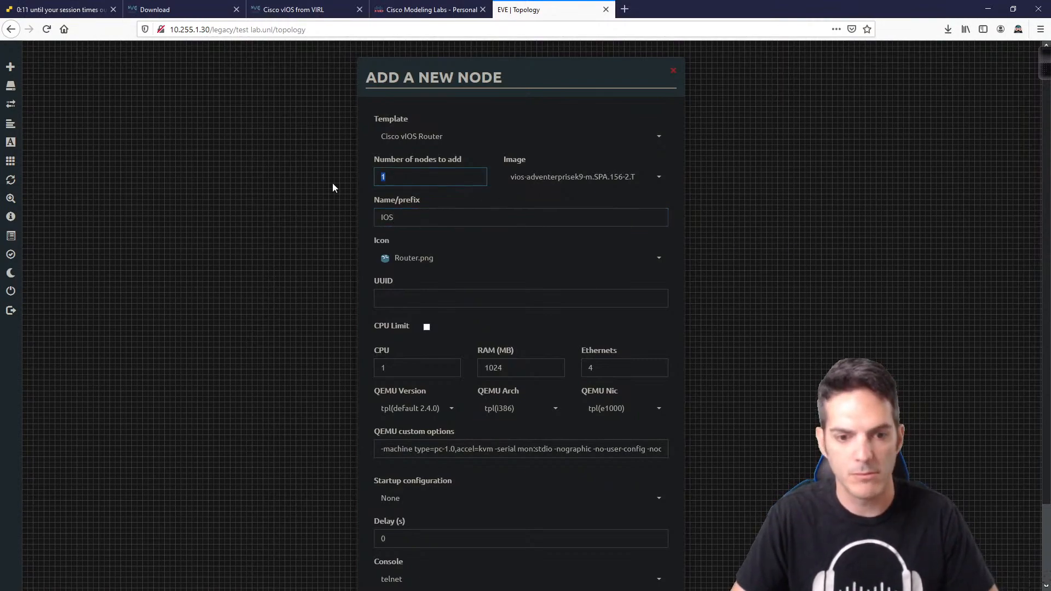
text(4)
key(Return)
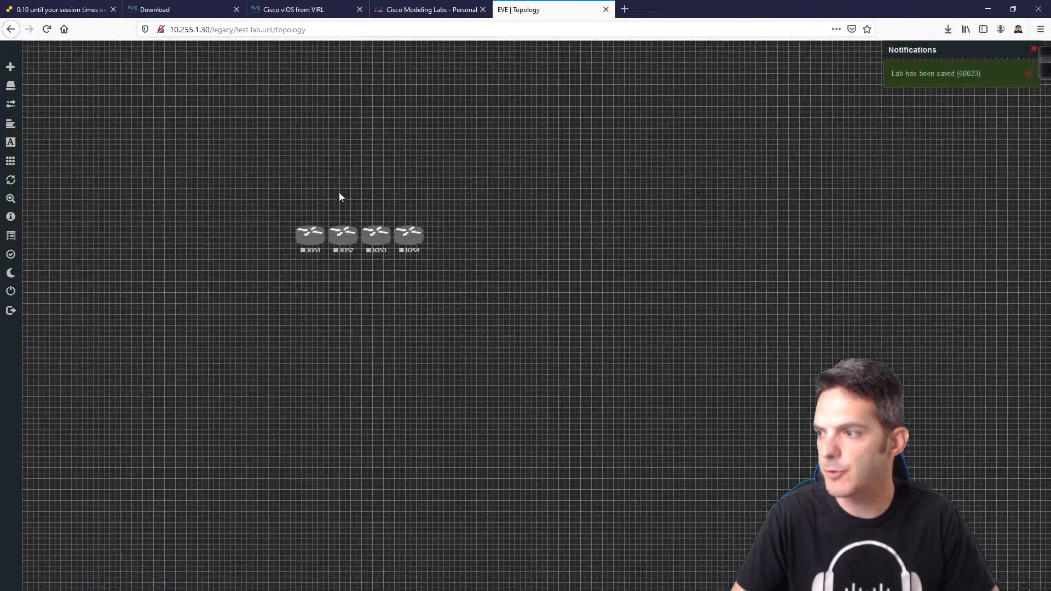
Step: Add two Cisco vIOS Switch nodes with prefix SW (SW5, SW6), then go to the ESXi login page
right_click(358, 316)
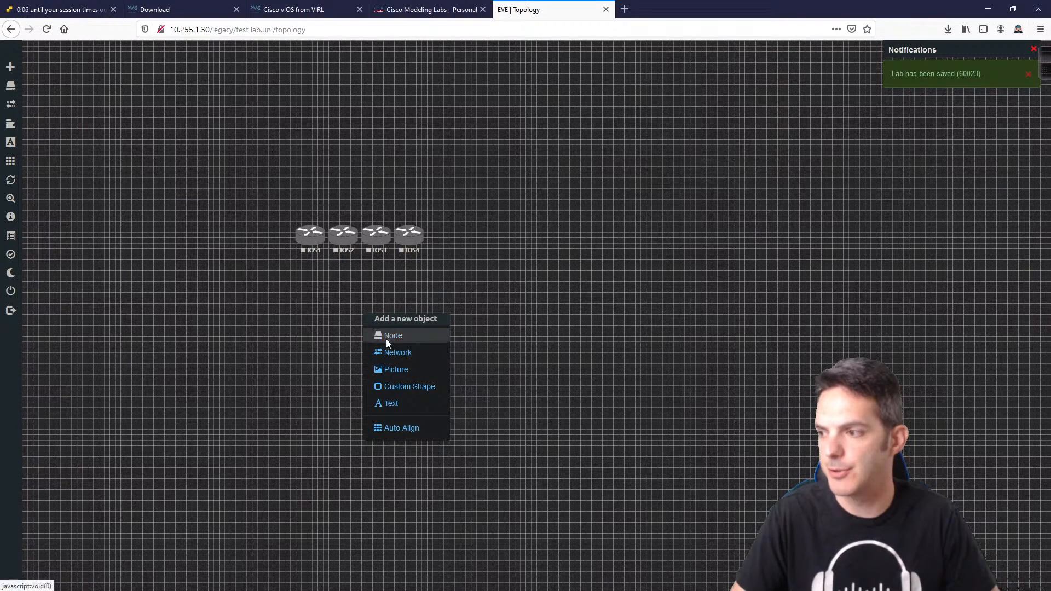
click(383, 340)
scroll(508, 359, down, 3)
scroll(508, 358, down, 3)
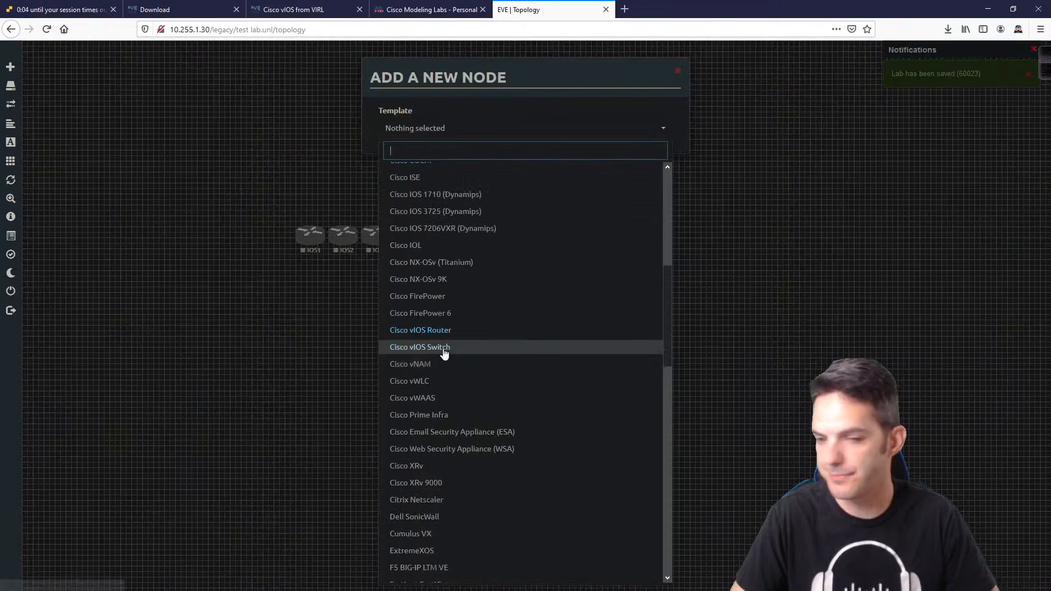
click(446, 352)
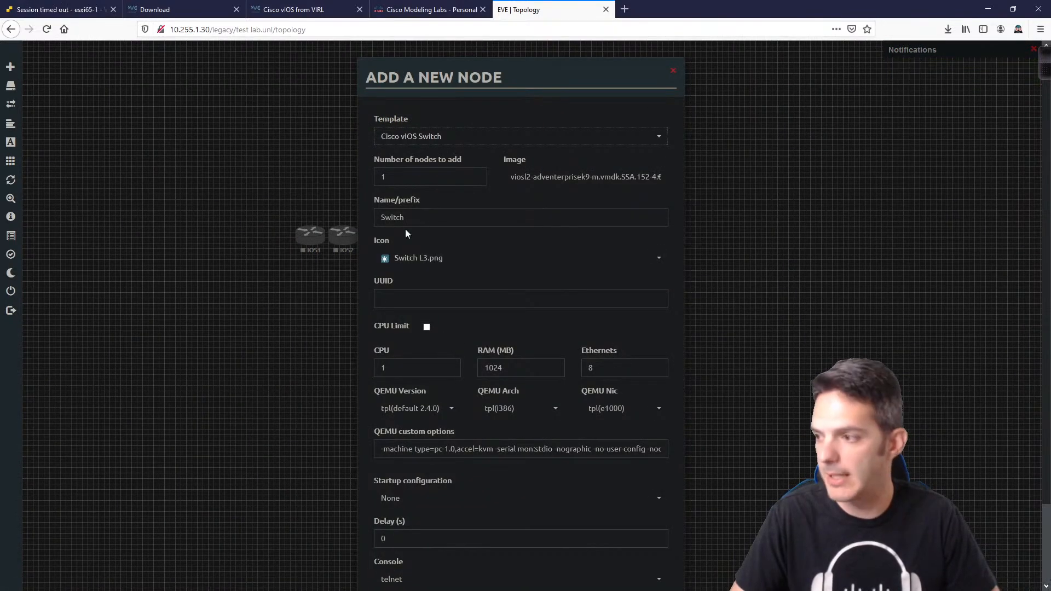
double_click(418, 209)
text(SW)
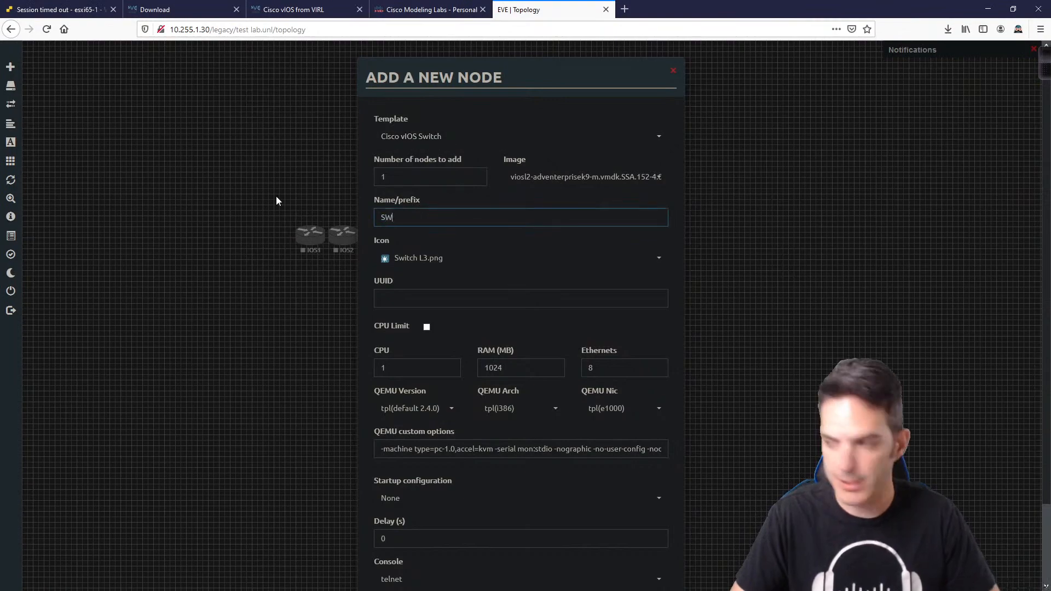
key(BackSpace)
text(2)
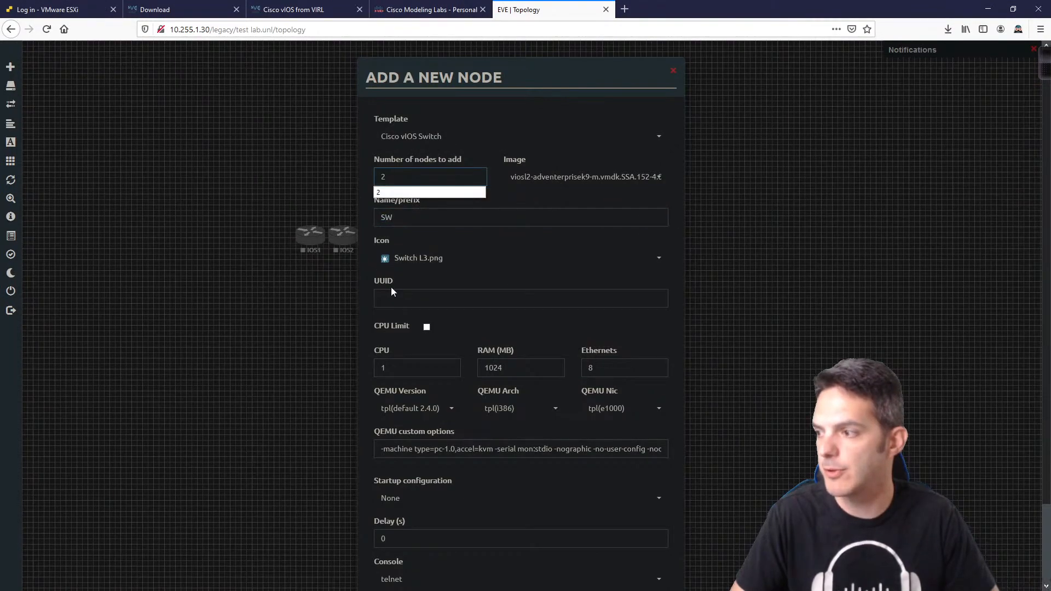
scroll(390, 286, down, 3)
click(468, 556)
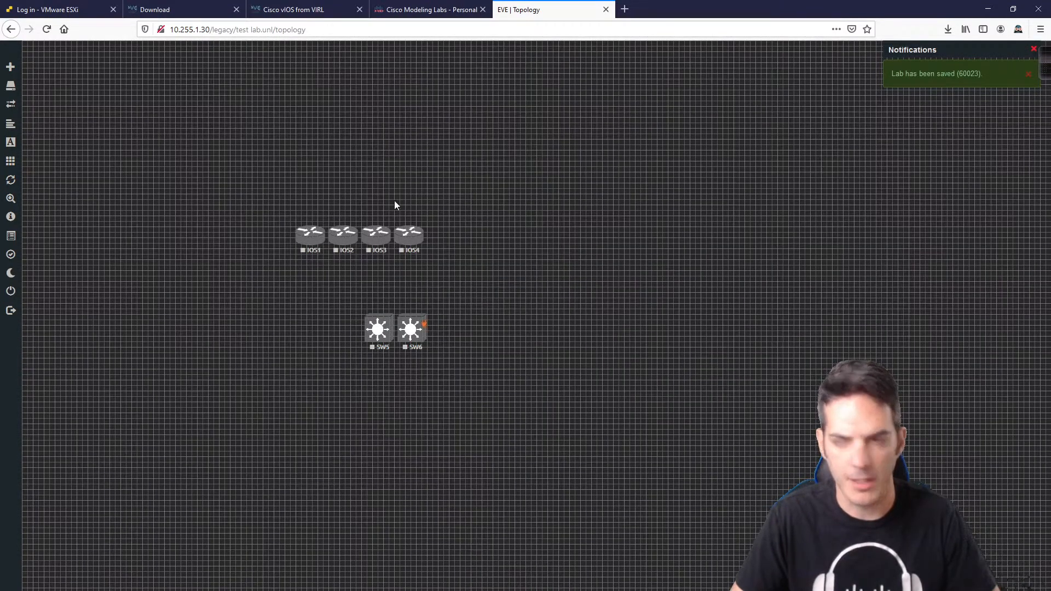
click(75, 9)
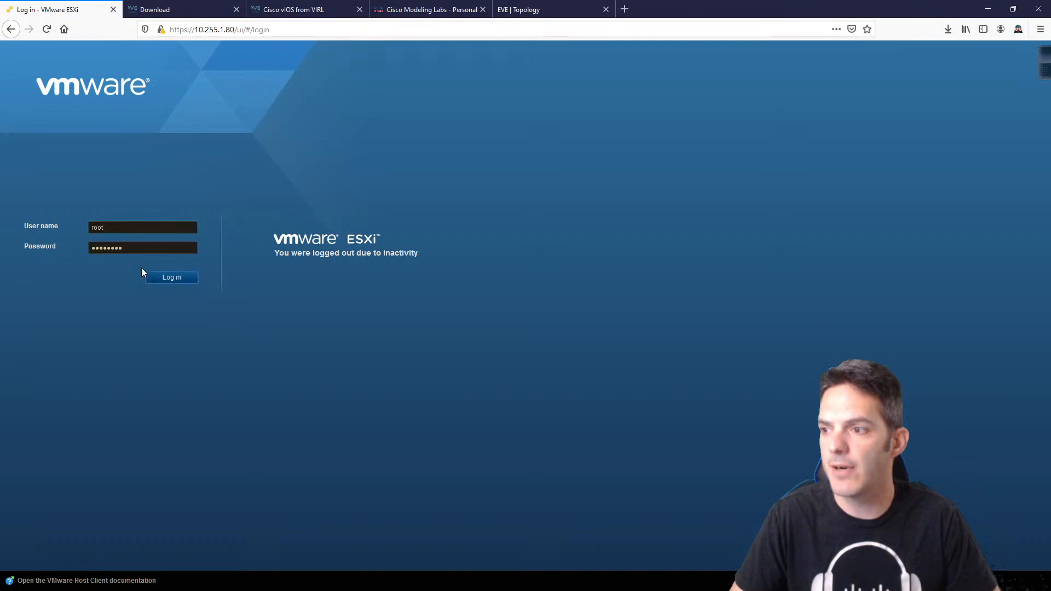
Step: Log in to the ESXi host, check its five virtual machines, and return to the EVE topology
click(181, 277)
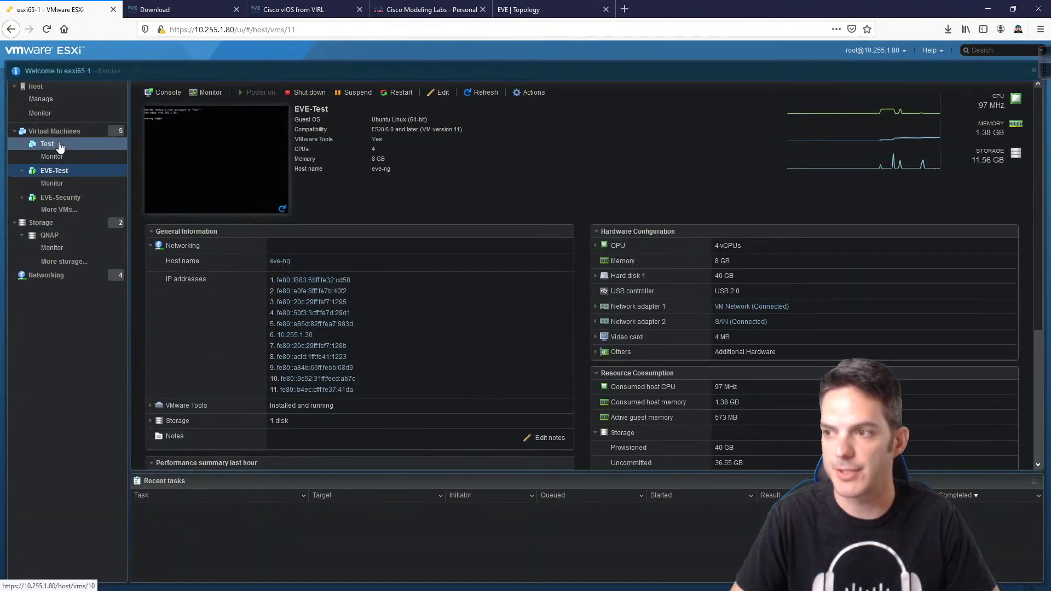
click(54, 131)
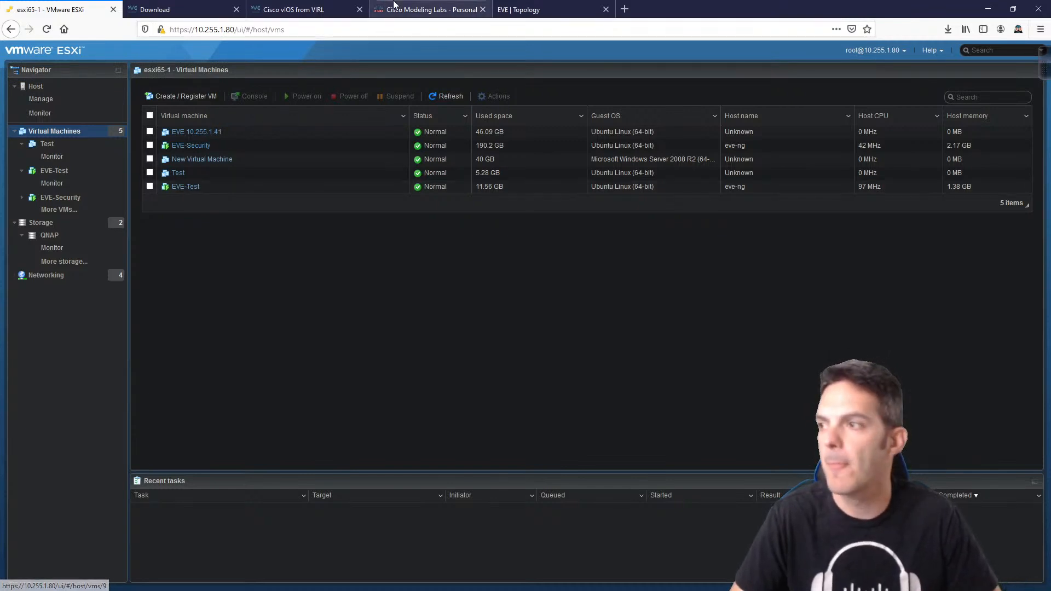
click(528, 9)
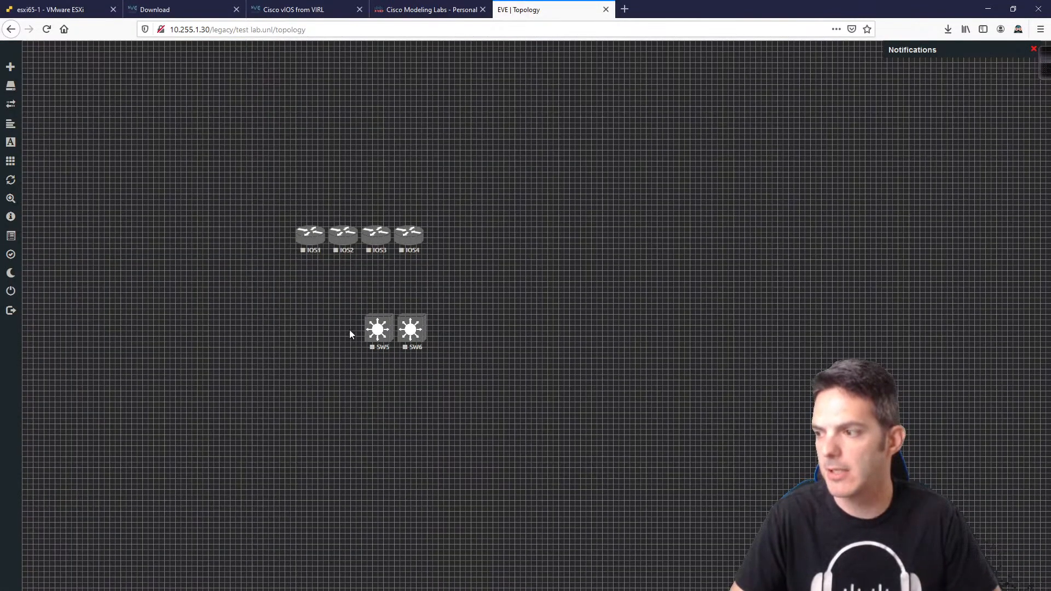
Step: Move SW5 and SW6 apart and add two Cisco ASAv nodes (ASAv7, ASAv8) using asav-991
drag(381, 342, 324, 342)
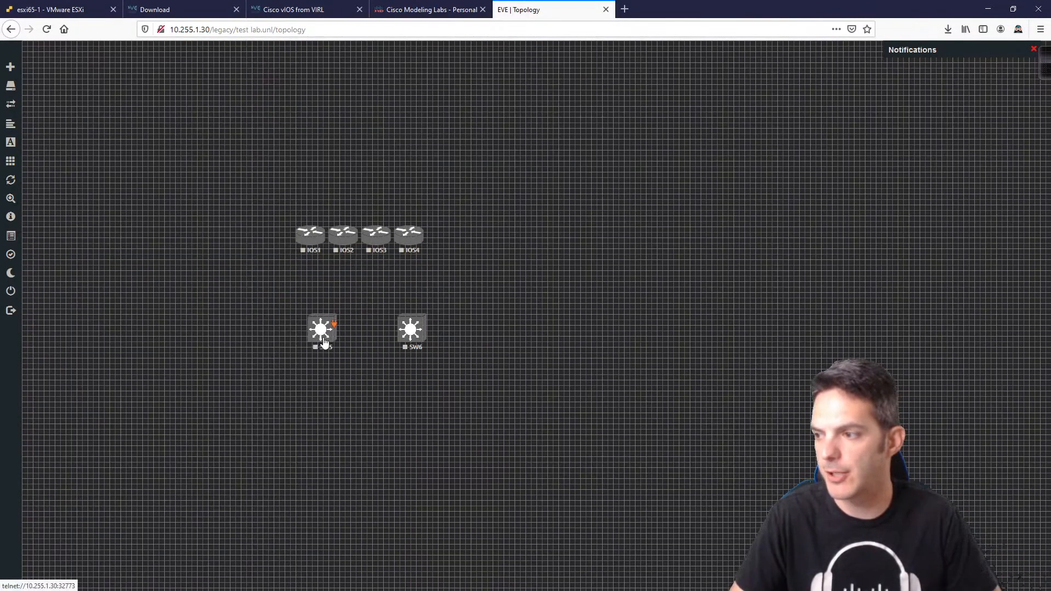
drag(416, 342, 402, 337)
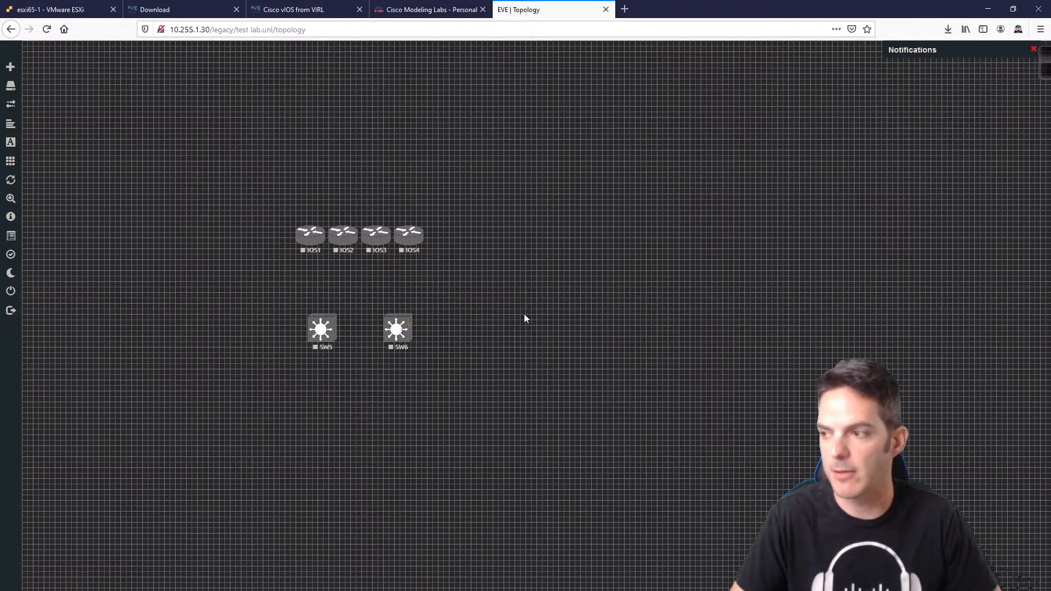
right_click(566, 235)
click(594, 259)
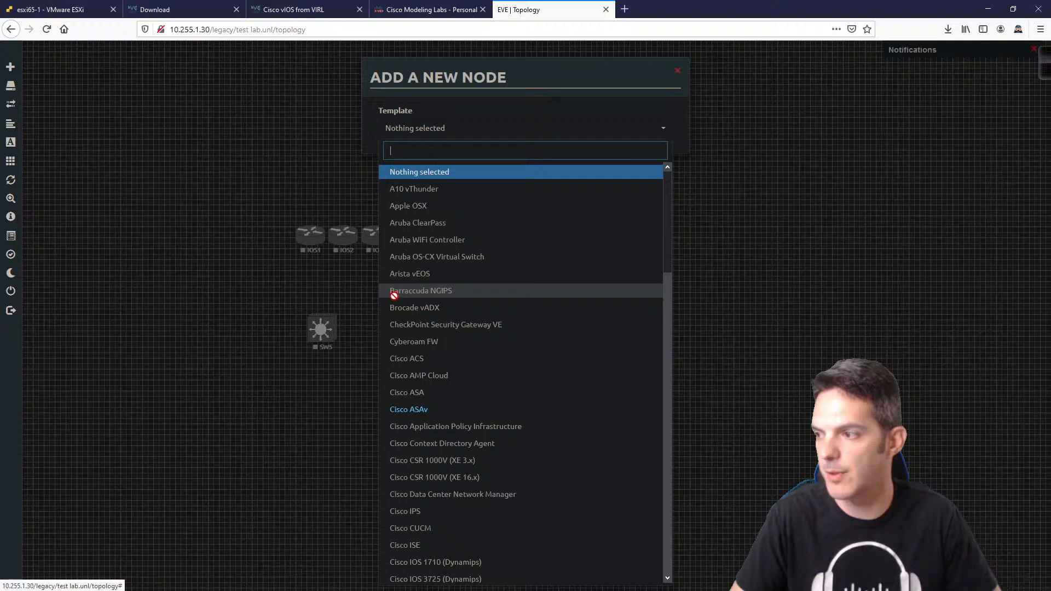
click(406, 410)
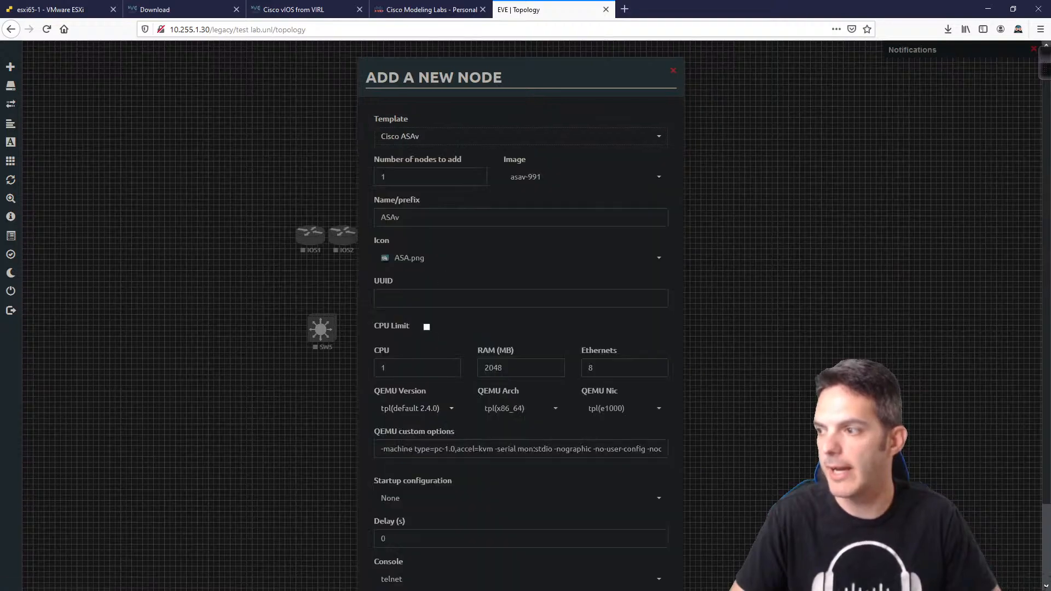
double_click(386, 177)
text(2)
scroll(483, 569, down, 3)
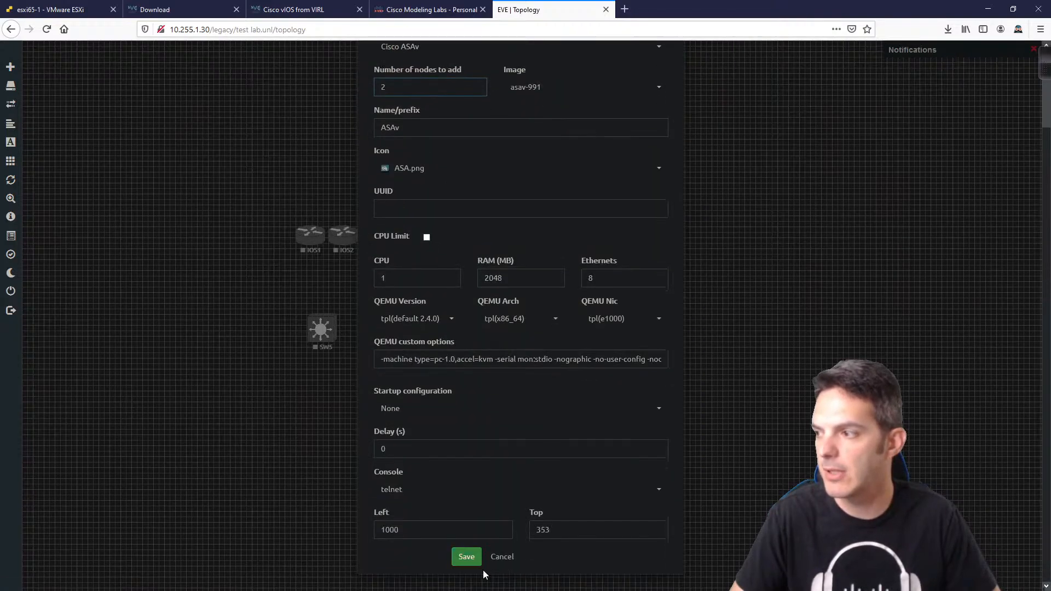
click(468, 556)
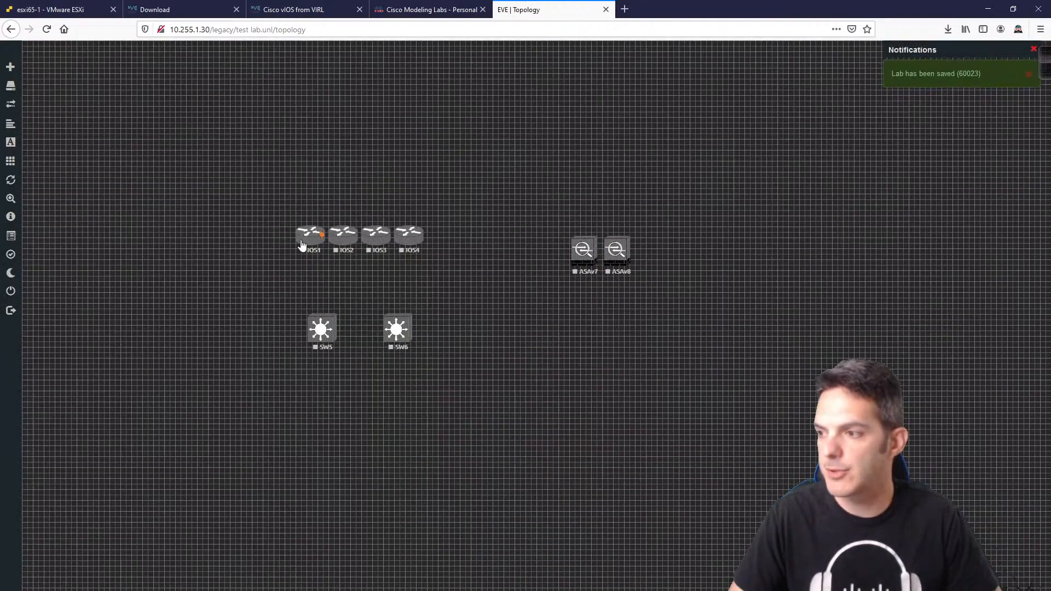
Step: Arrange IOS1, SW5, IOS3, ASAv7 in the top row and IOS2, SW6, IOS4, ASAv8 below
drag(301, 245, 185, 256)
drag(323, 335, 286, 259)
drag(398, 337, 287, 380)
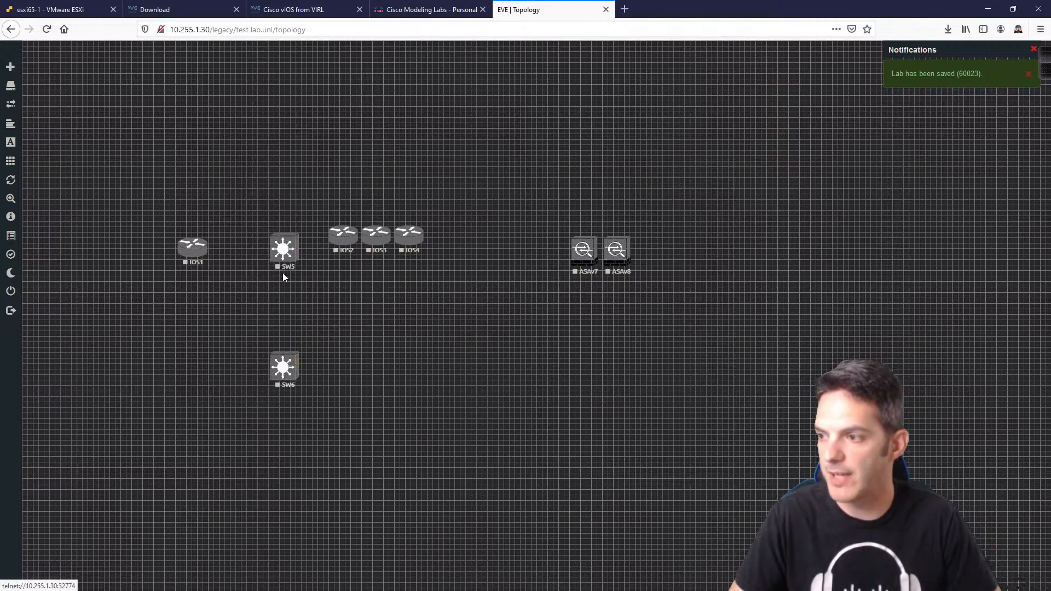
drag(340, 249, 189, 376)
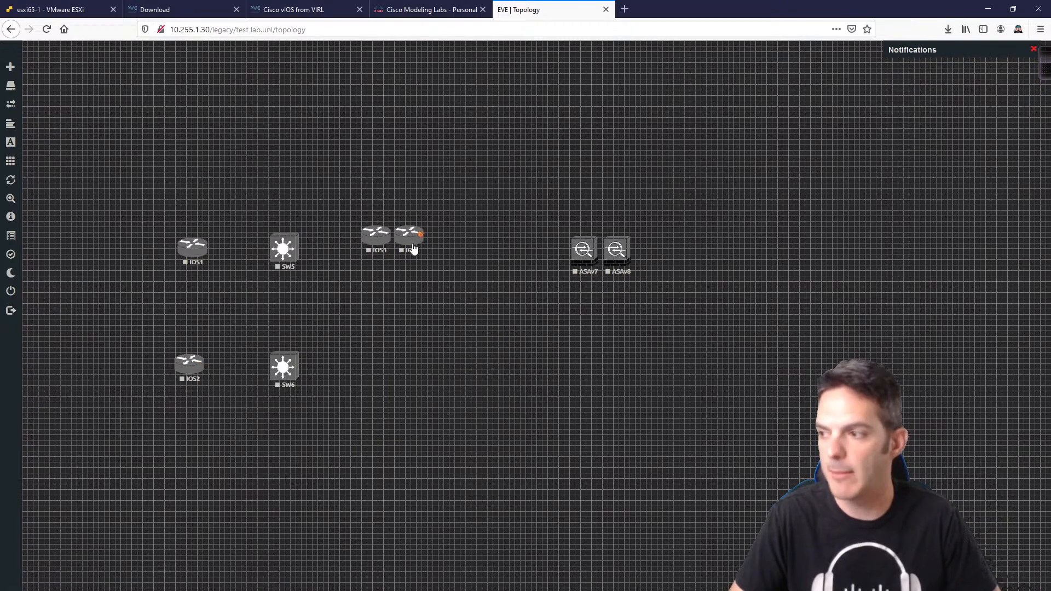
drag(412, 241, 376, 370)
drag(373, 242, 372, 255)
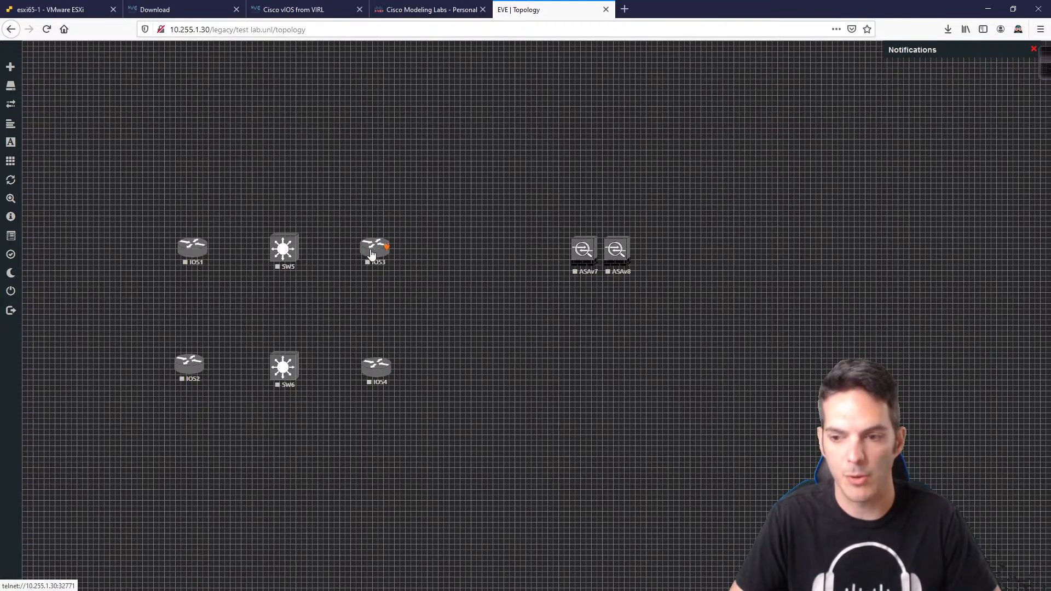
drag(587, 270, 495, 268)
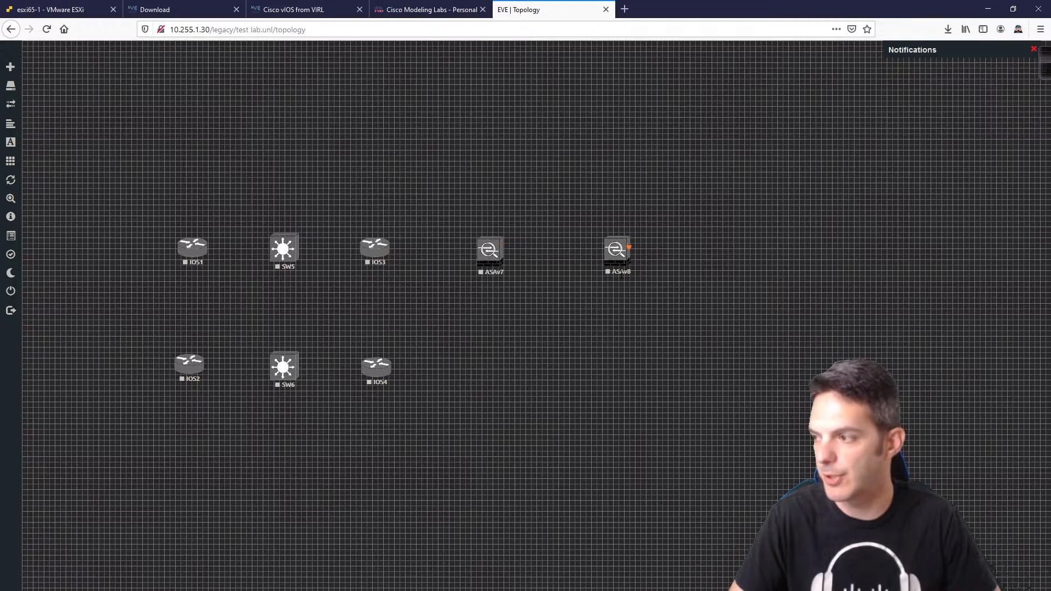
drag(619, 278, 486, 379)
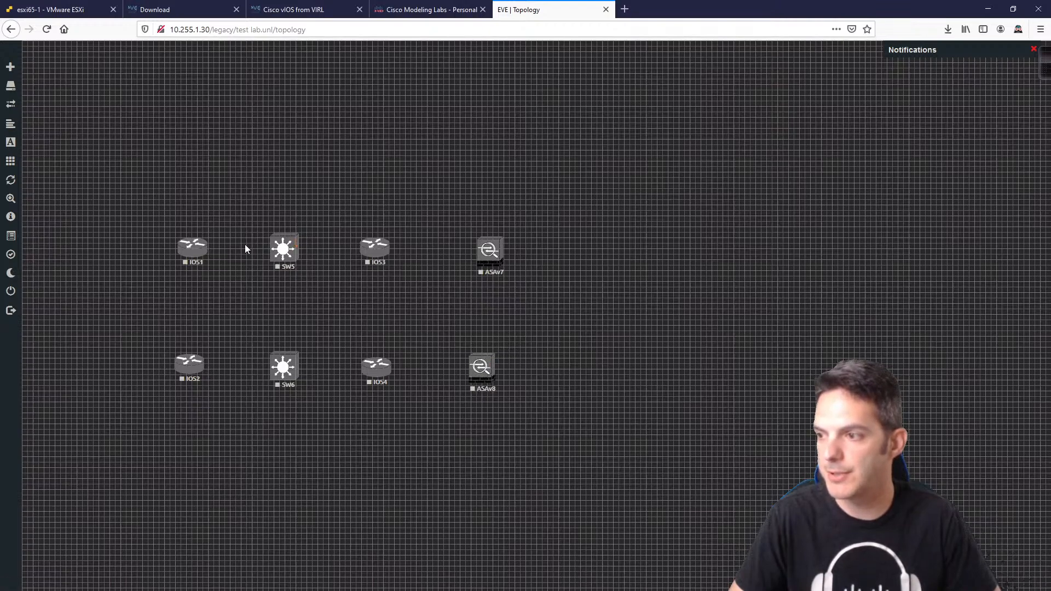
Step: Link IOS1 to SW5, IOS2 to SW6, SW5 to SW6 on Gi0/1, and SW5 to IOS3
drag(209, 244, 283, 250)
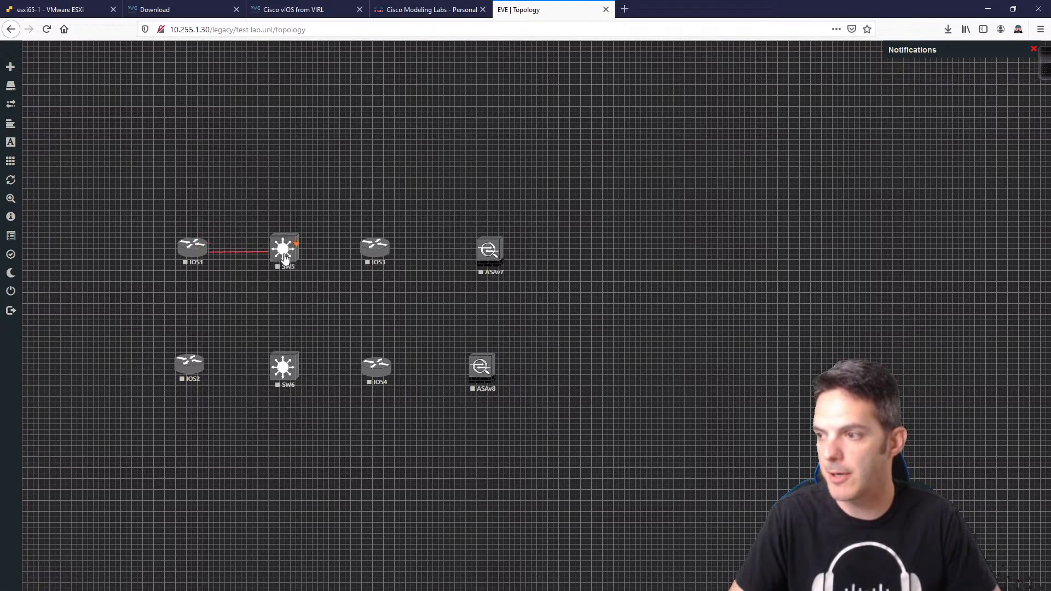
click(549, 372)
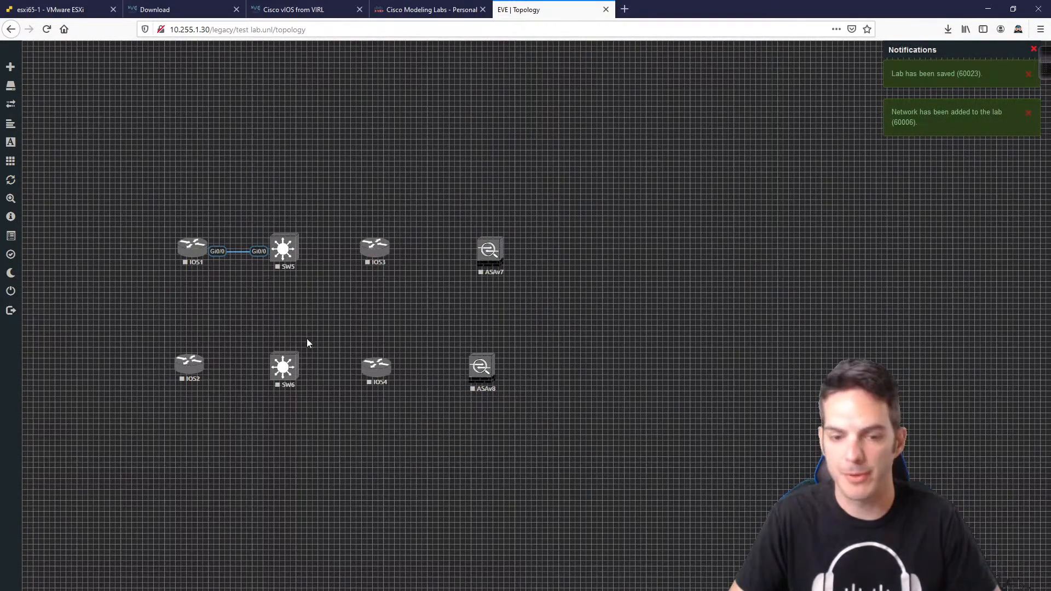
drag(200, 368, 283, 367)
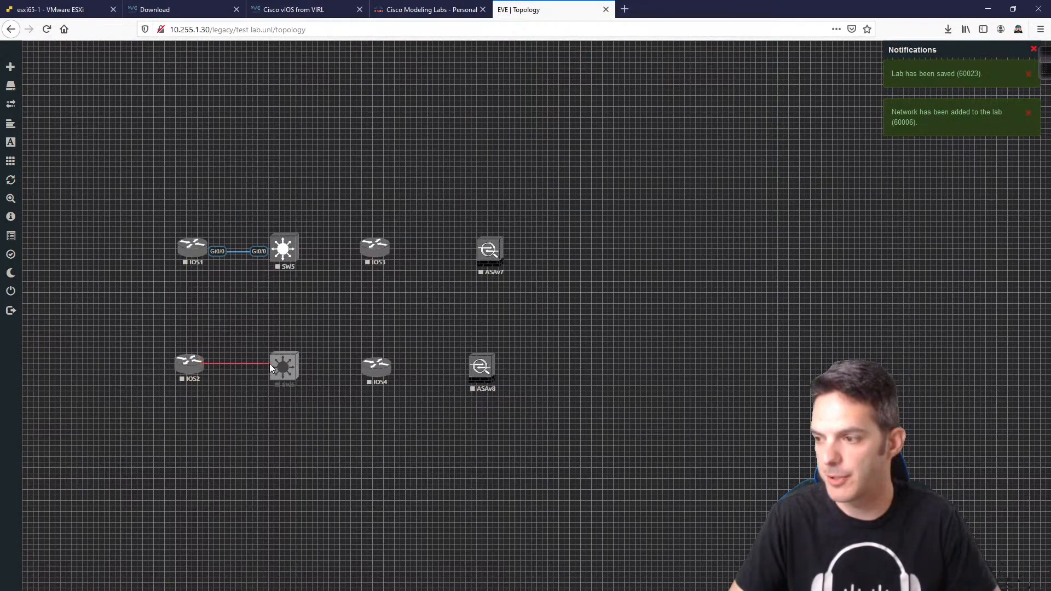
click(557, 371)
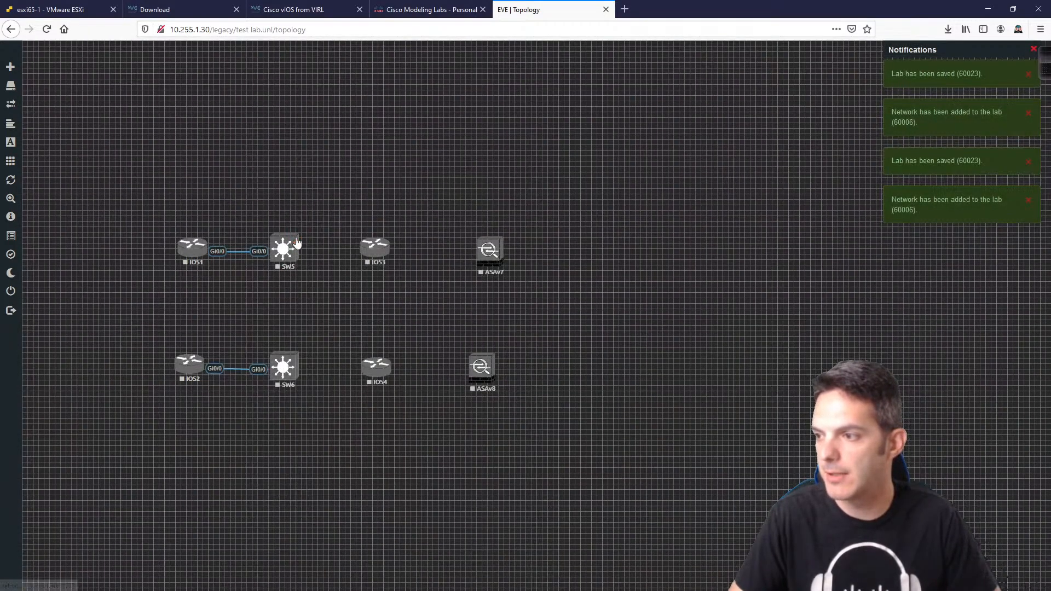
drag(295, 243, 283, 378)
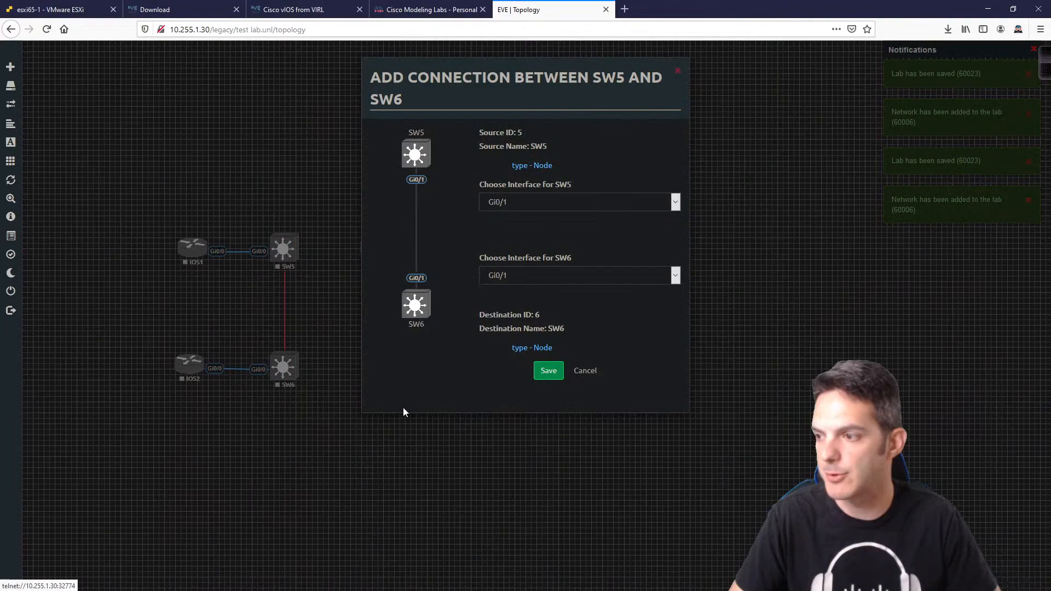
click(548, 372)
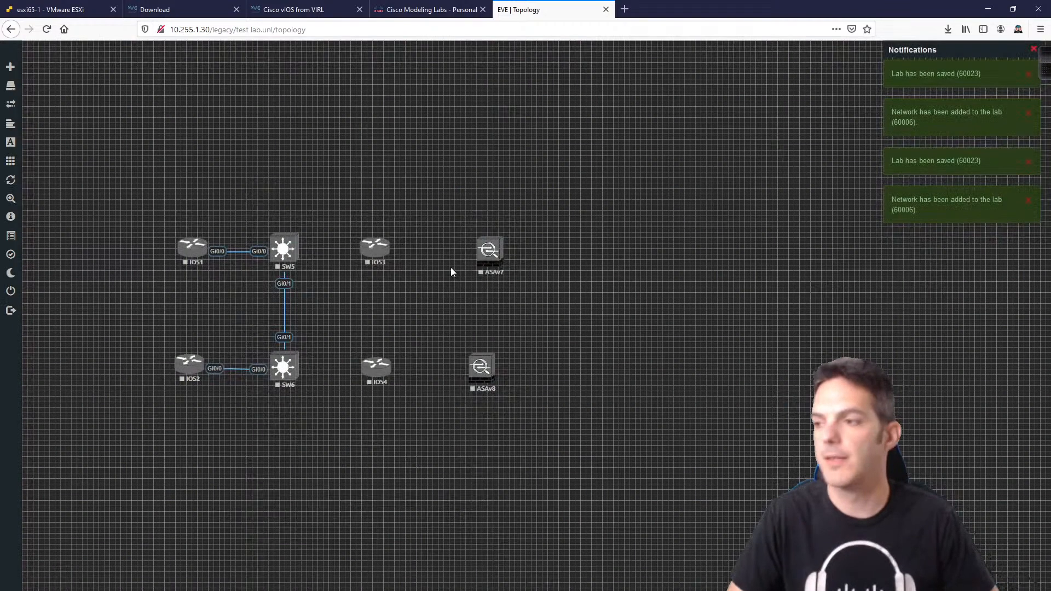
drag(298, 247, 374, 248)
click(539, 372)
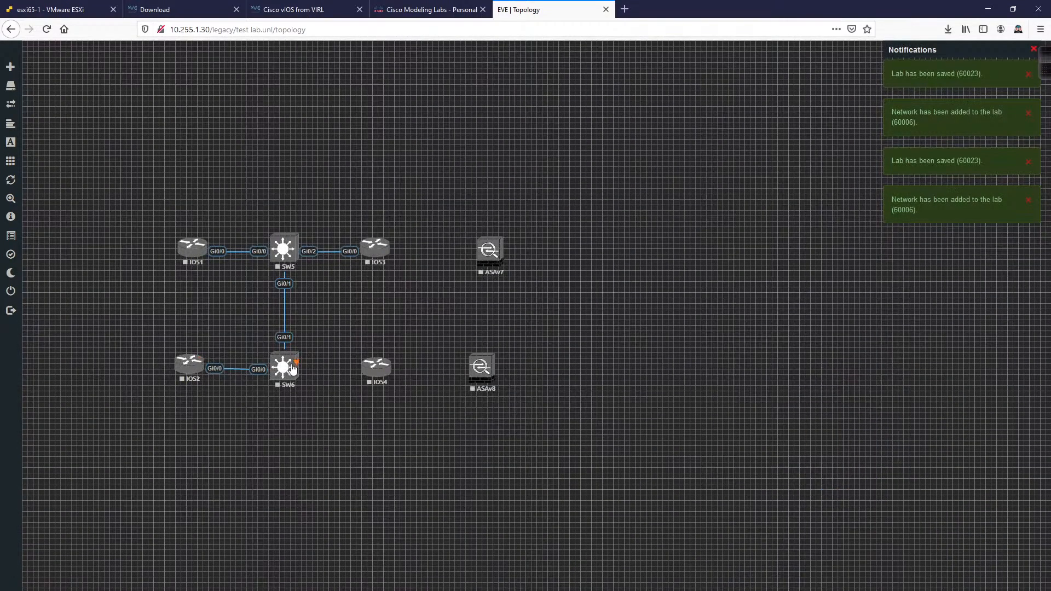
Step: Link SW6 to IOS4, and IOS3 and IOS4 Gi0/1 to ASAv7 and ASAv8 Gi0/0
drag(296, 361, 373, 370)
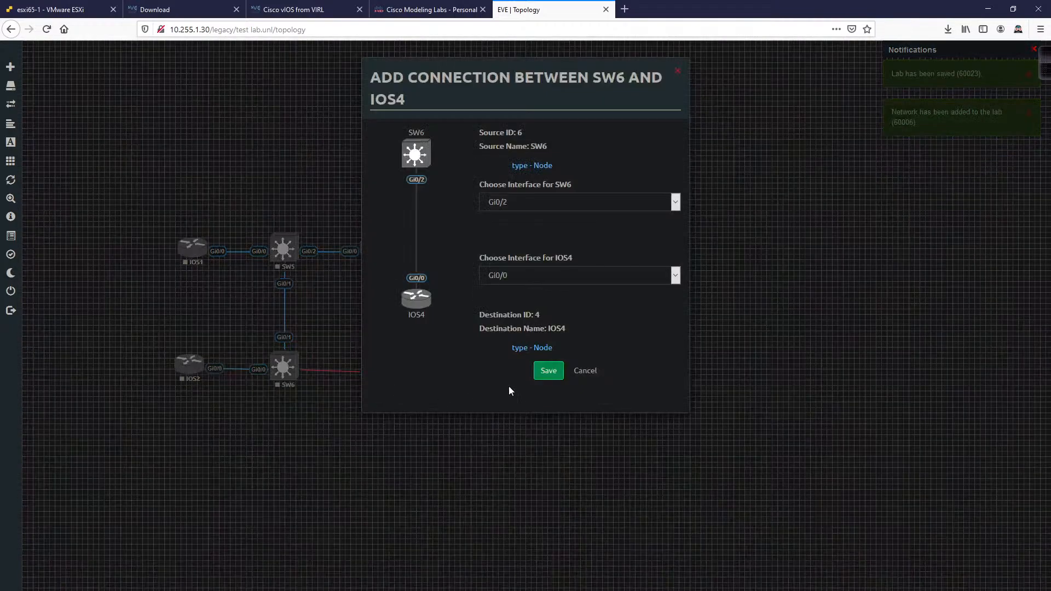
click(538, 372)
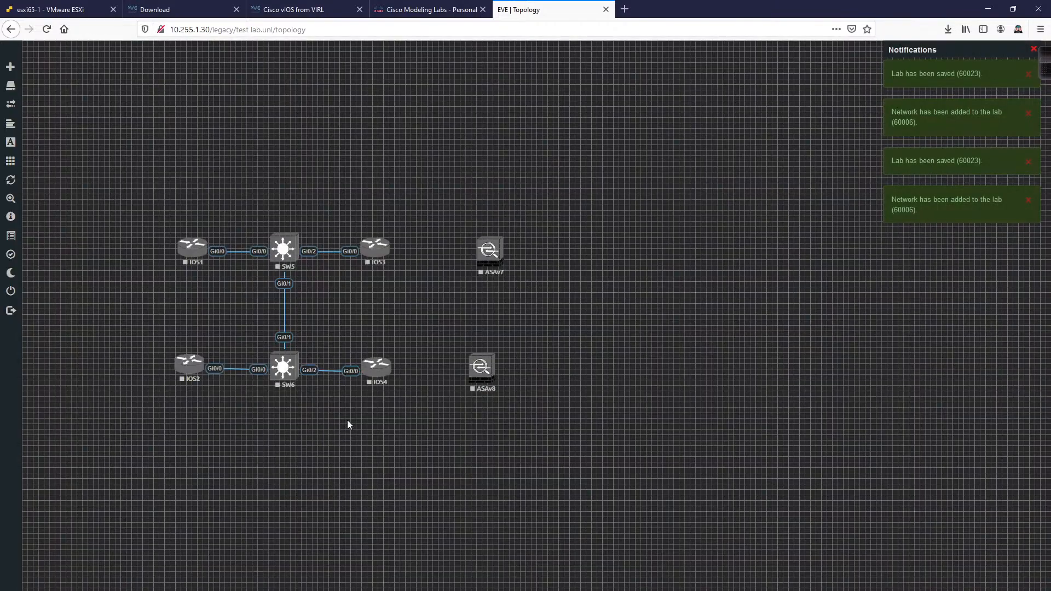
mouse_move(390, 251)
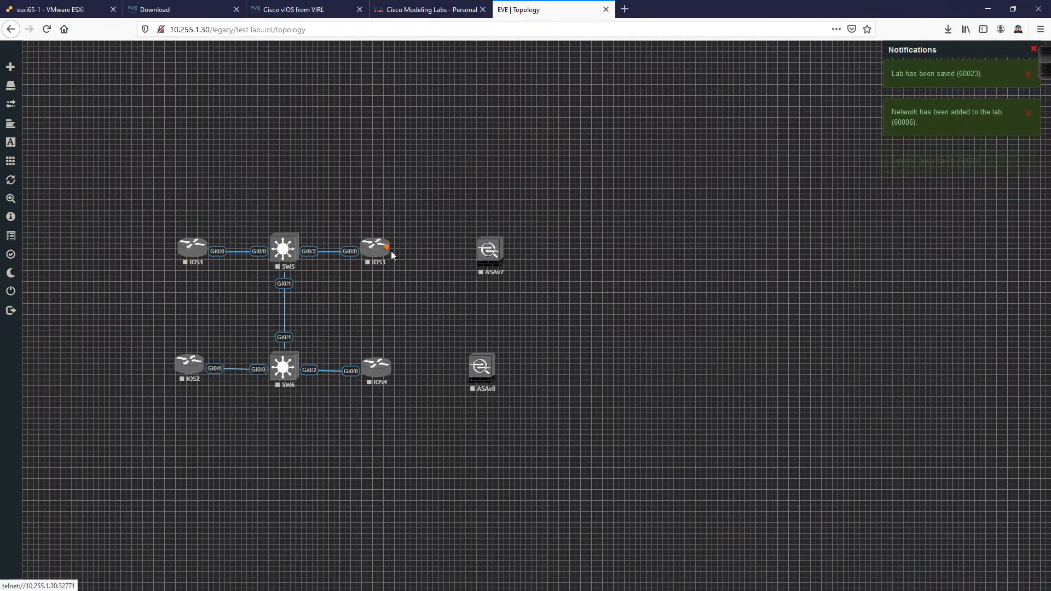
drag(390, 251, 490, 255)
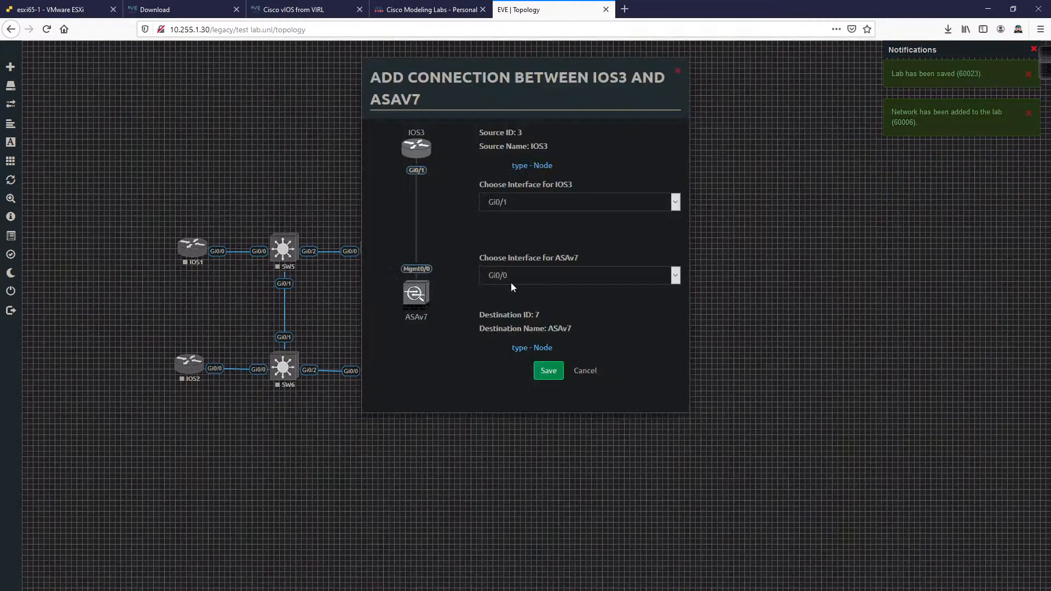
click(549, 373)
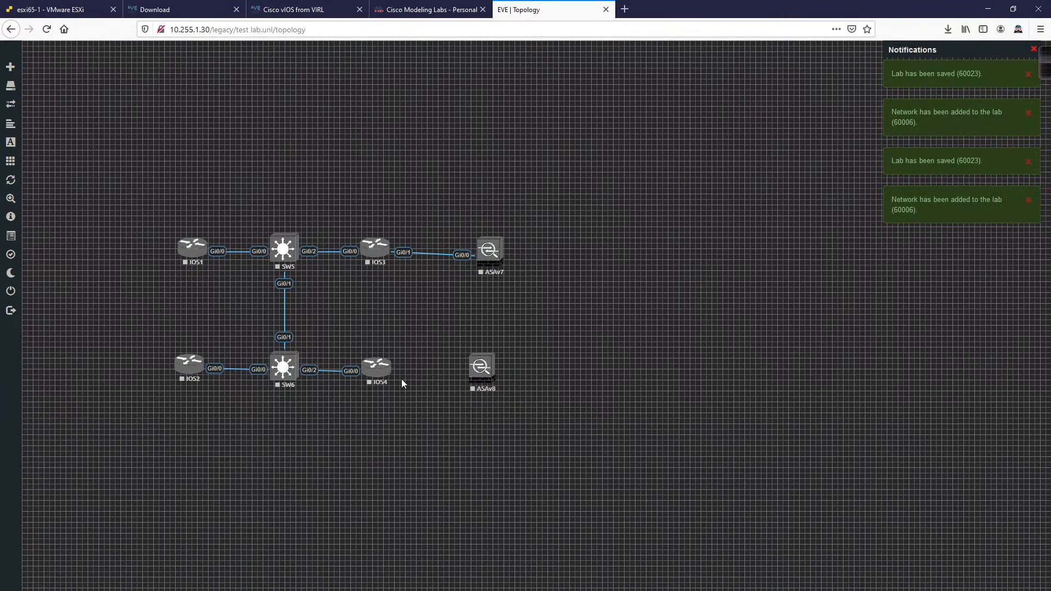
drag(390, 372, 477, 368)
click(548, 368)
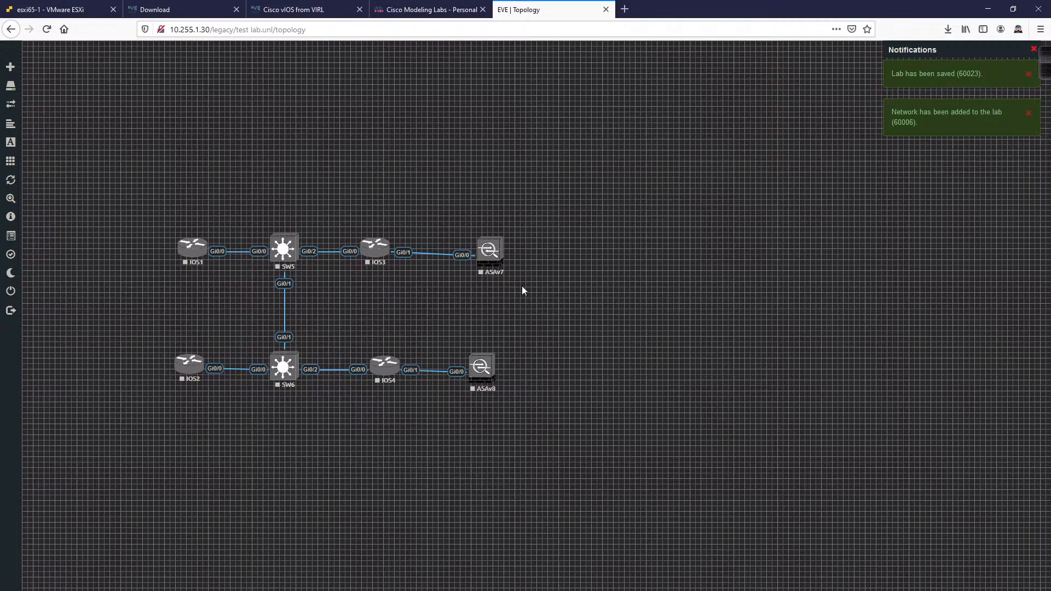
Step: Add two more Cisco vIOS Router nodes with prefix IOS, creating IOS9 and IOS10
right_click(583, 260)
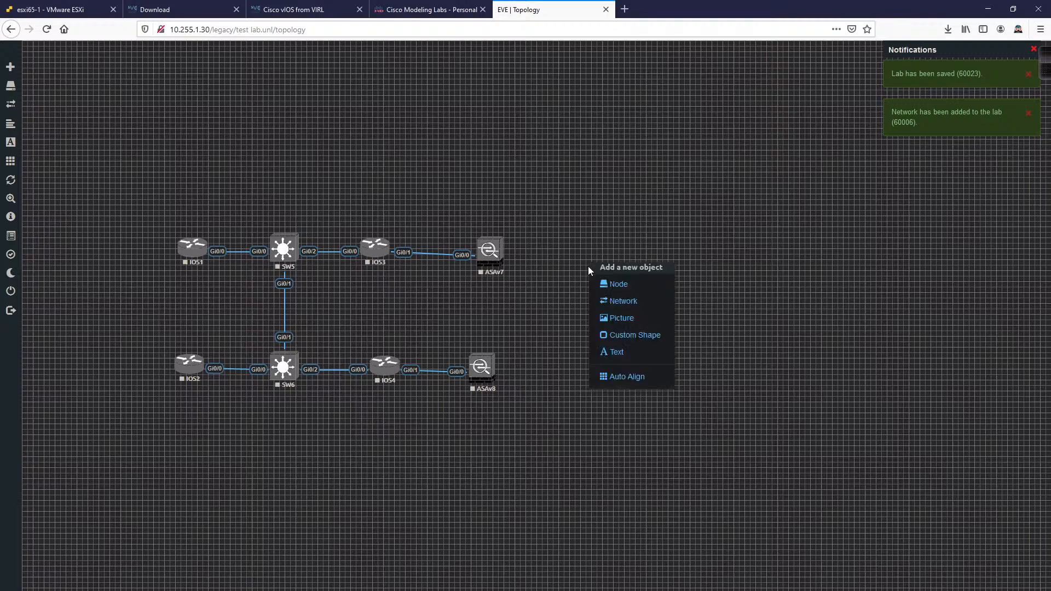
click(608, 284)
scroll(460, 419, down, 5)
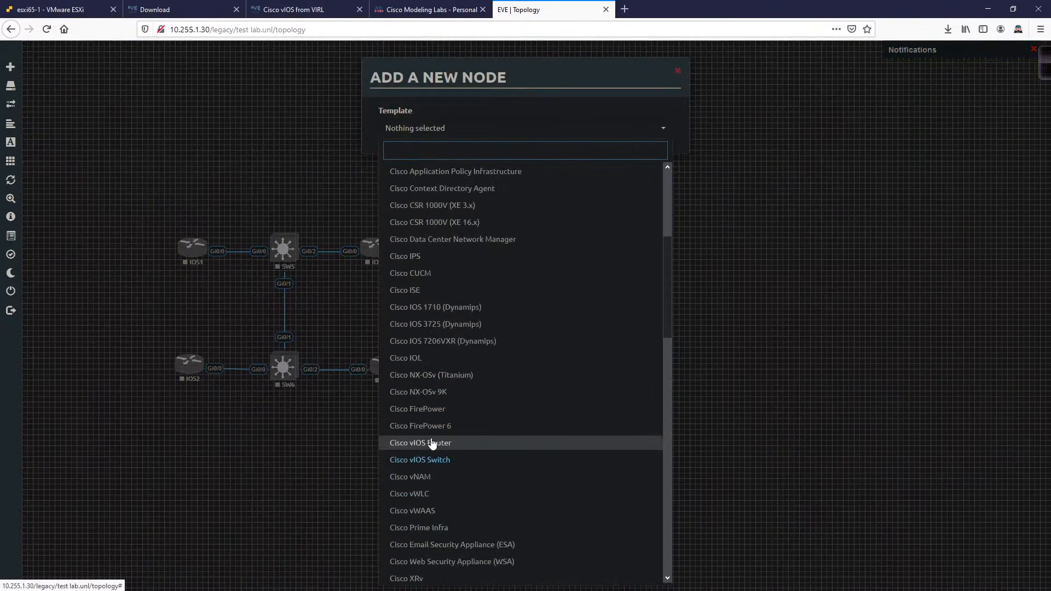
click(436, 446)
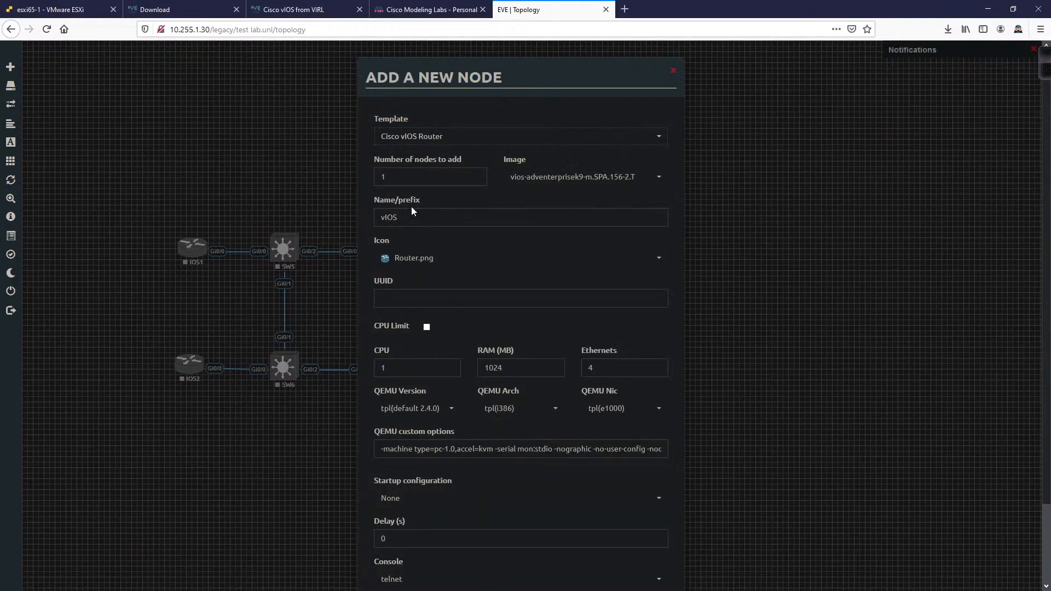
drag(407, 212, 289, 215)
text(IOS)
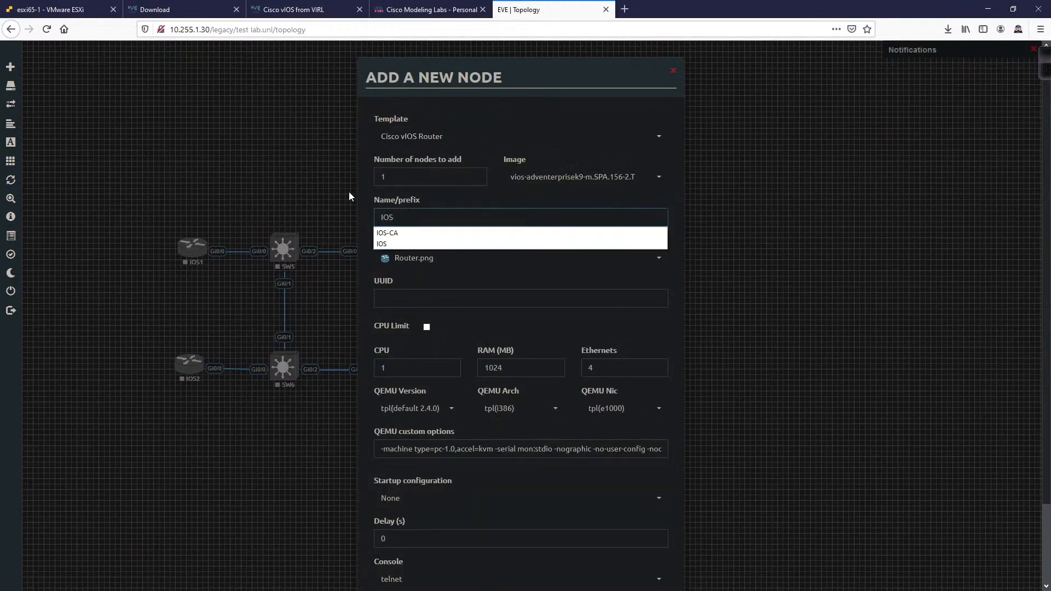
double_click(383, 176)
text(2)
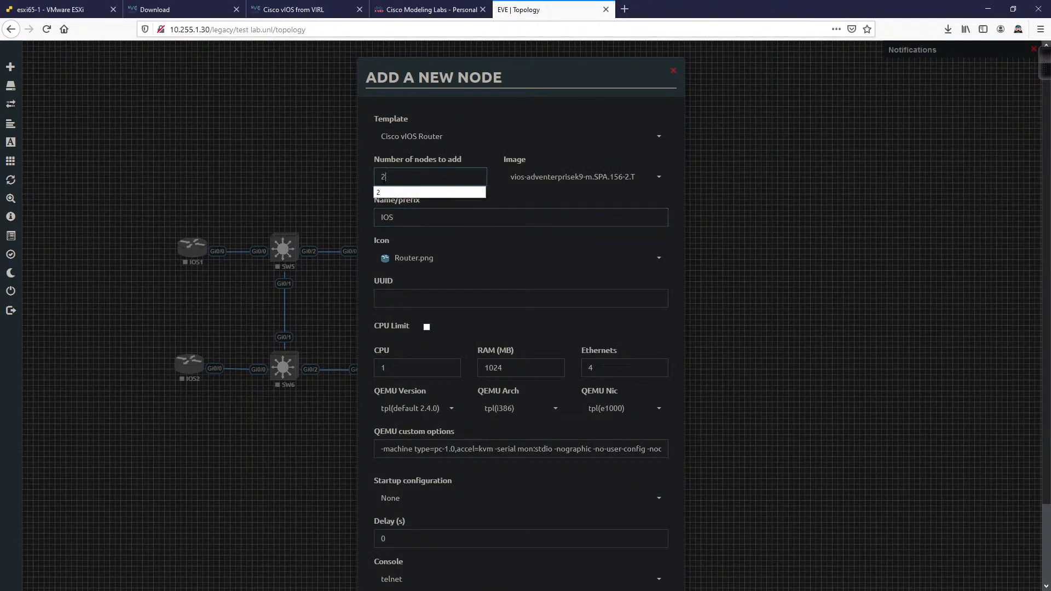
key(Return)
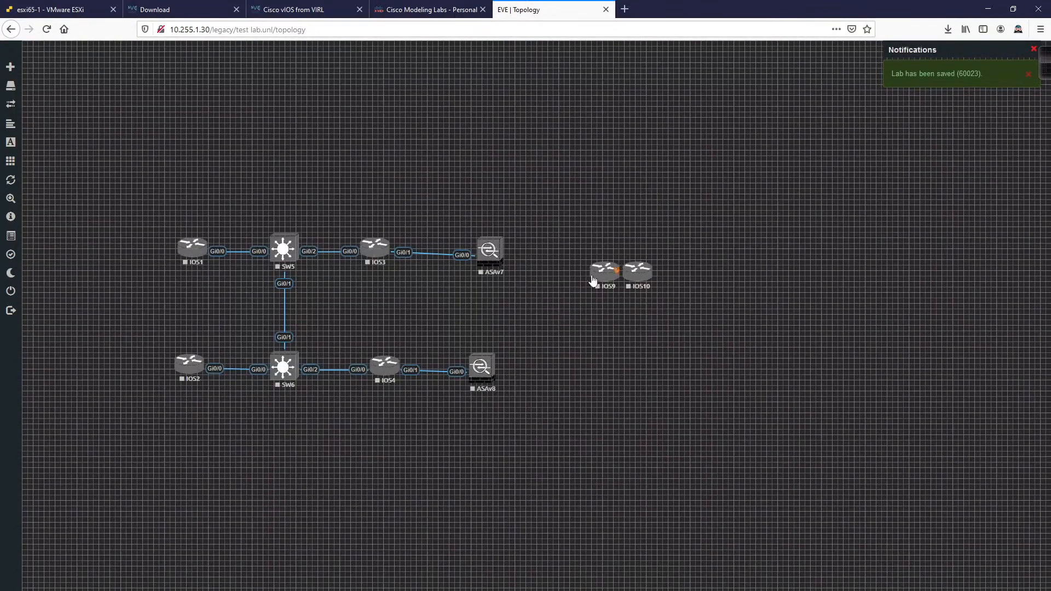
Step: Position IOS9 and IOS10, then cable ASAv7 Gi0/1 to IOS9 Gi0/0 and ASAv8 Gi0/1 to IOS10 Gi0/0
drag(590, 267, 576, 255)
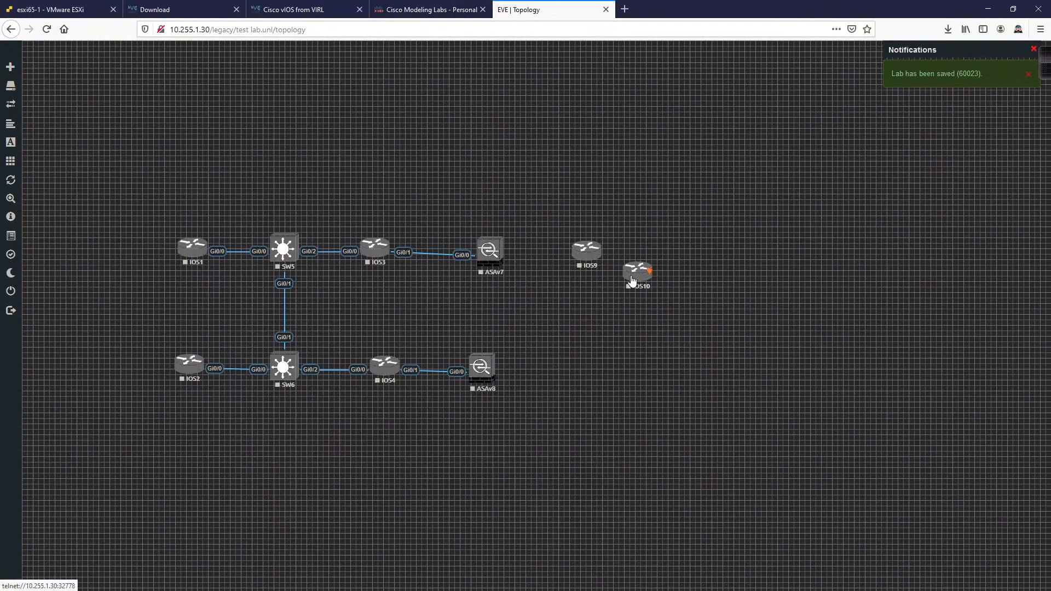
drag(633, 283, 578, 378)
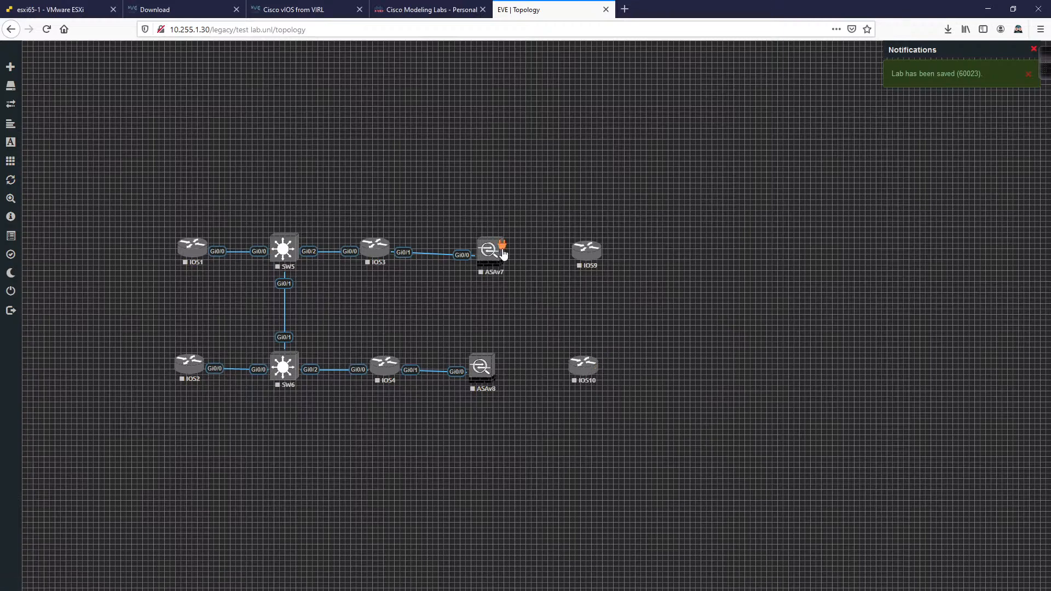
drag(499, 246, 573, 247)
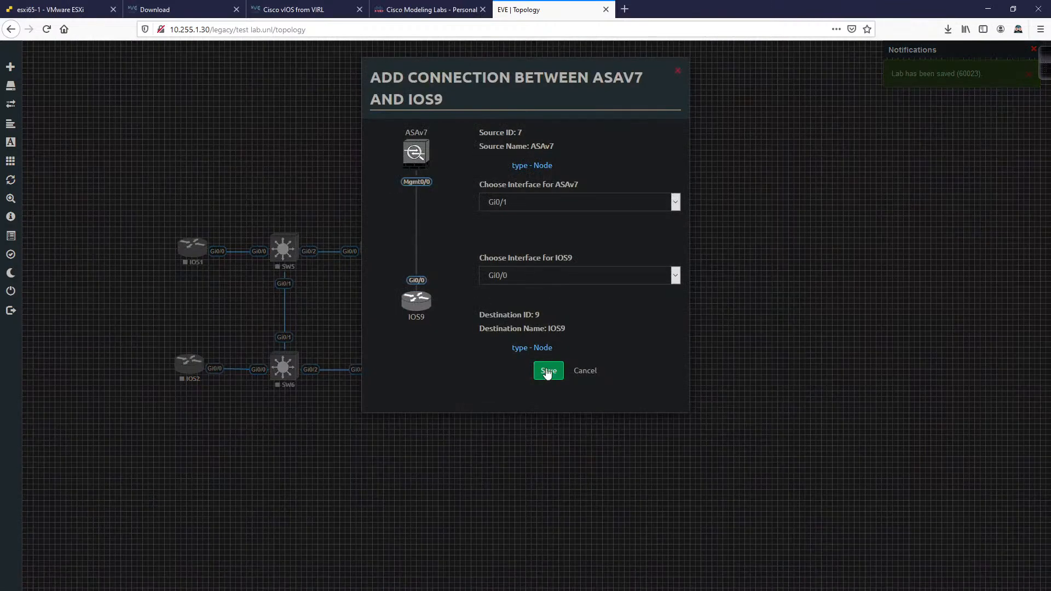
click(547, 370)
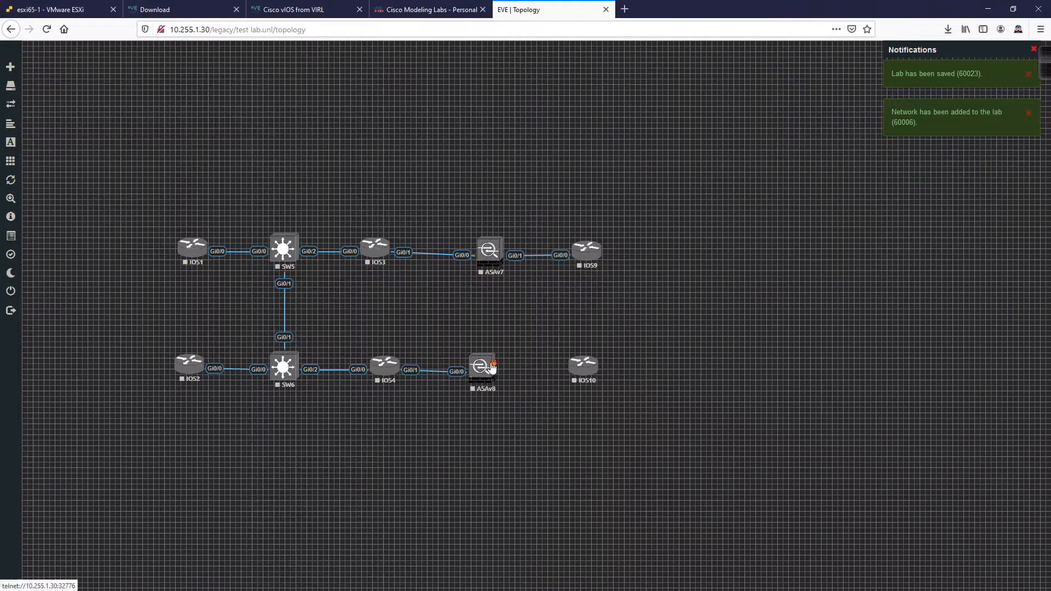
drag(495, 363, 583, 368)
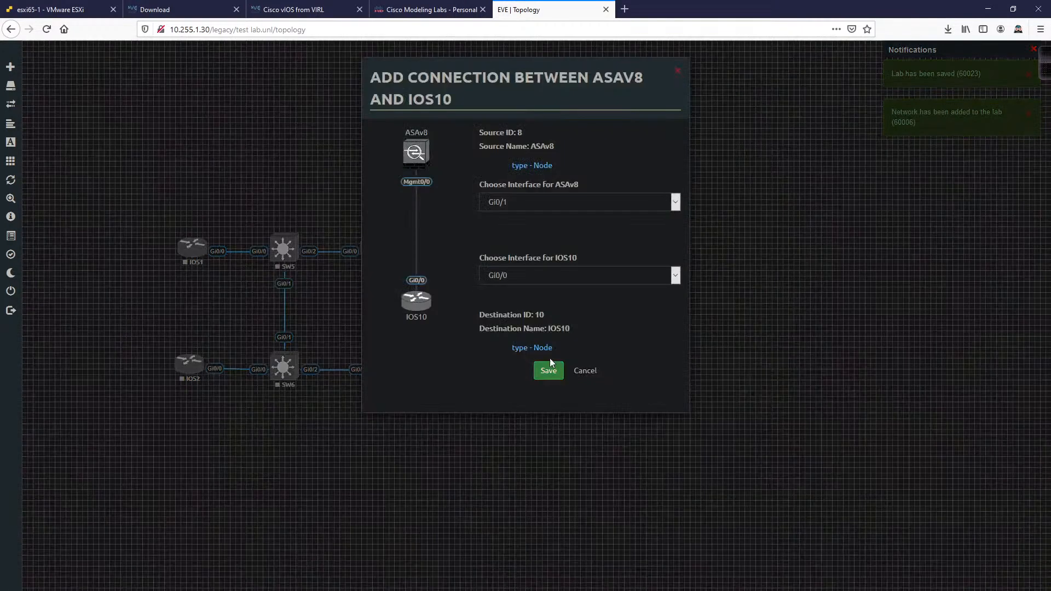
click(548, 365)
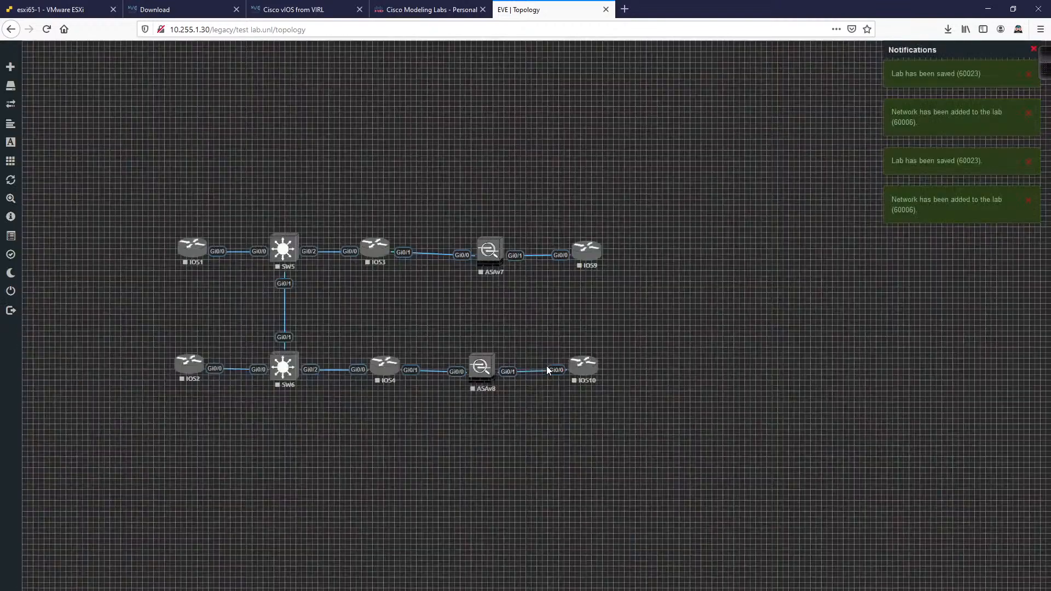
drag(487, 382, 494, 380)
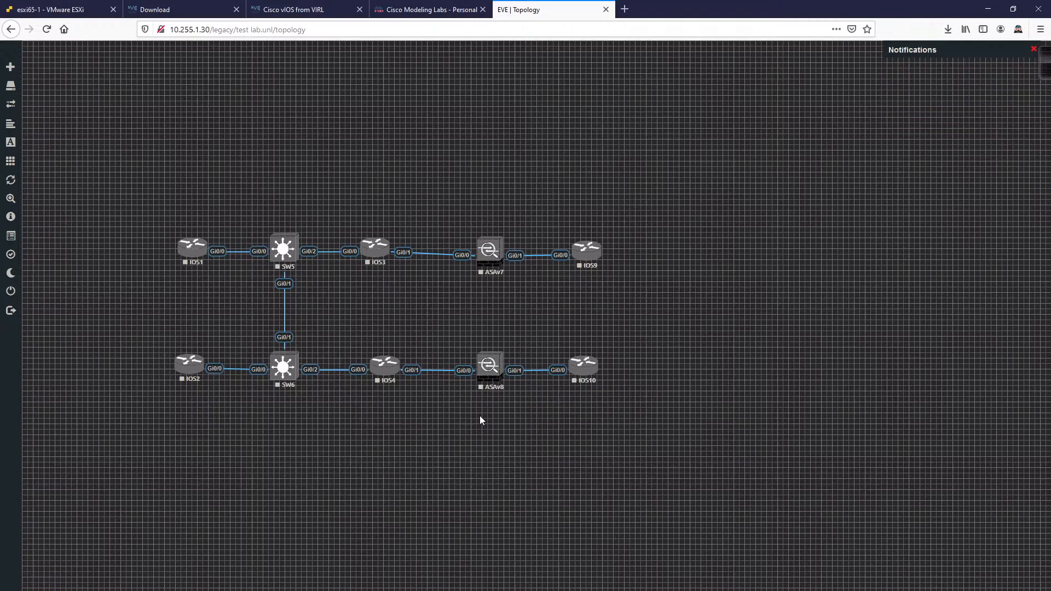
Step: Skim the Cisco vIOS from VIRL guide and open the Windows host and Windows Server guides in background tabs
click(306, 10)
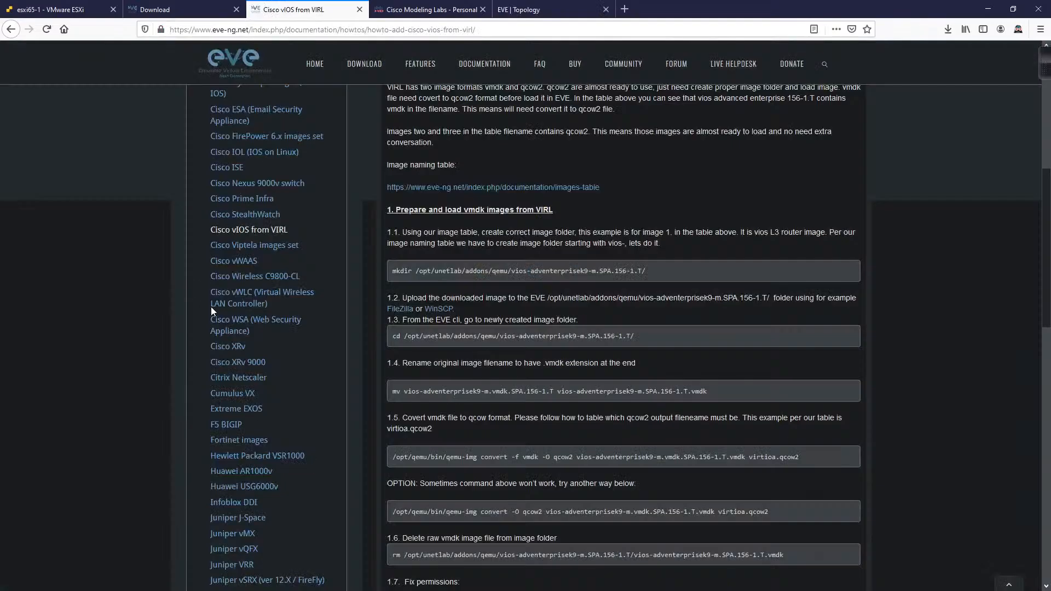
scroll(262, 296, down, 5)
scroll(262, 296, down, 8)
scroll(306, 299, up, 3)
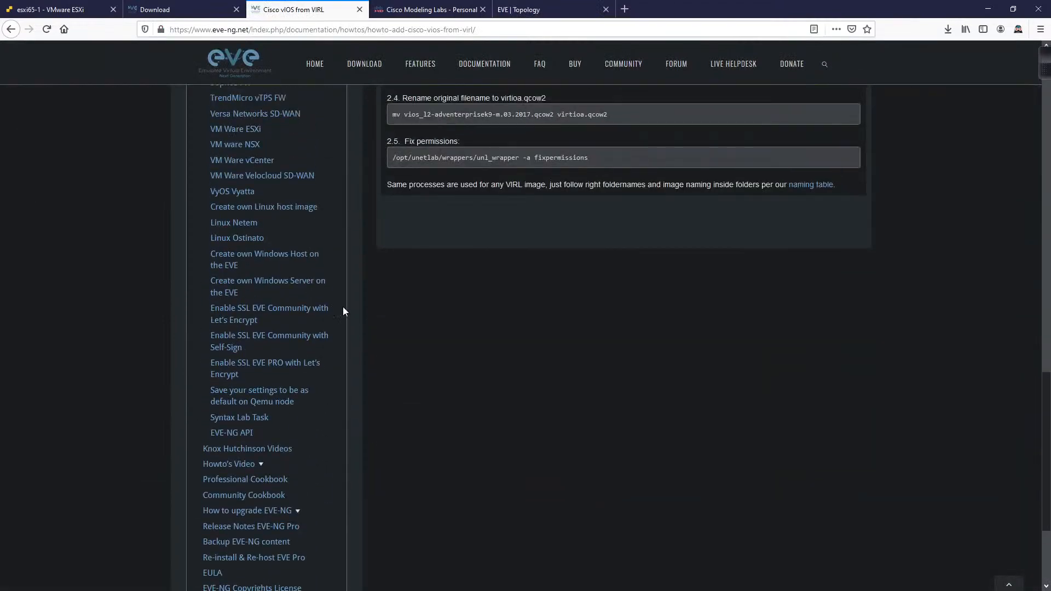
middle_click(282, 263)
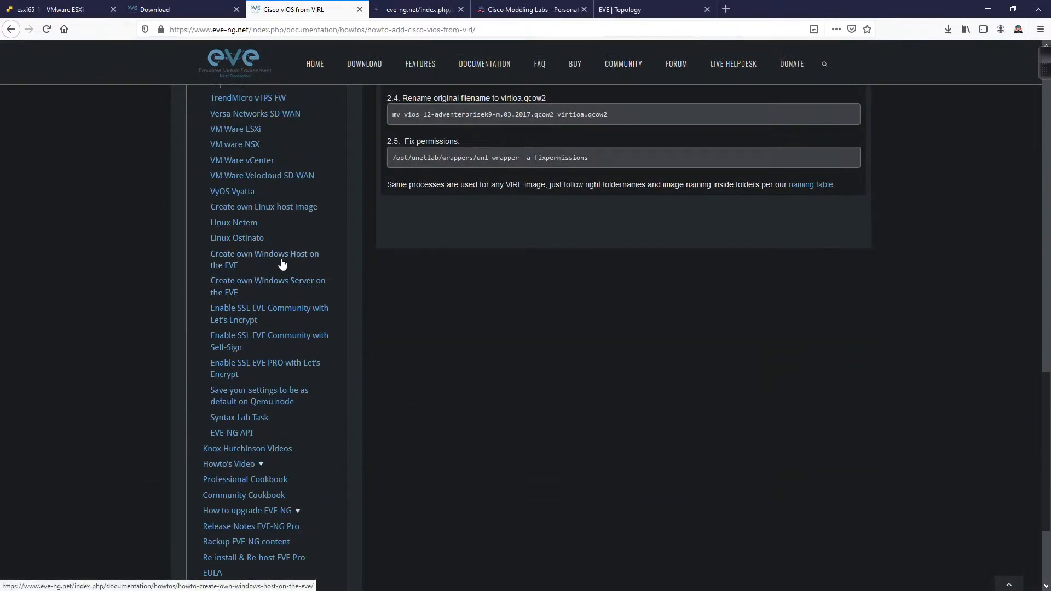
middle_click(282, 283)
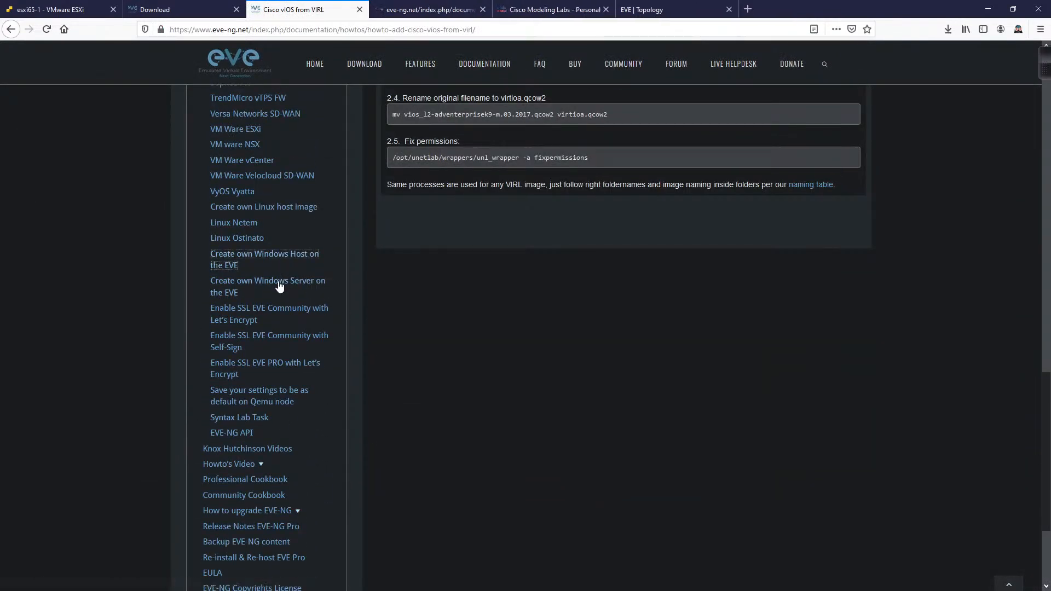
Step: Read through the Windows host guide
click(427, 9)
scroll(845, 278, down, 1)
scroll(846, 278, down, 2)
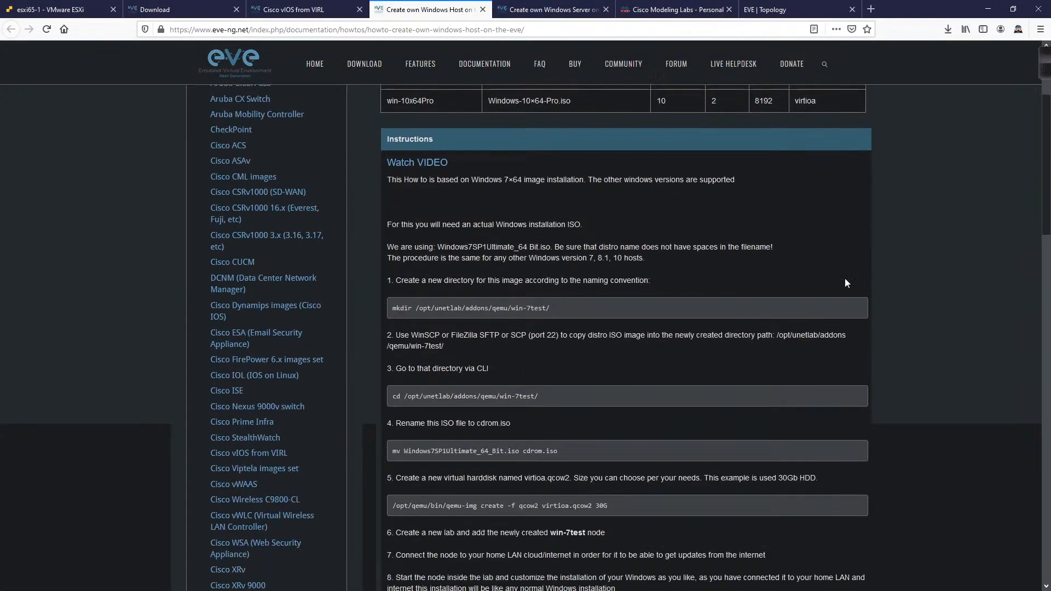
scroll(845, 278, up, 1)
scroll(844, 278, down, 3)
scroll(844, 278, down, 5)
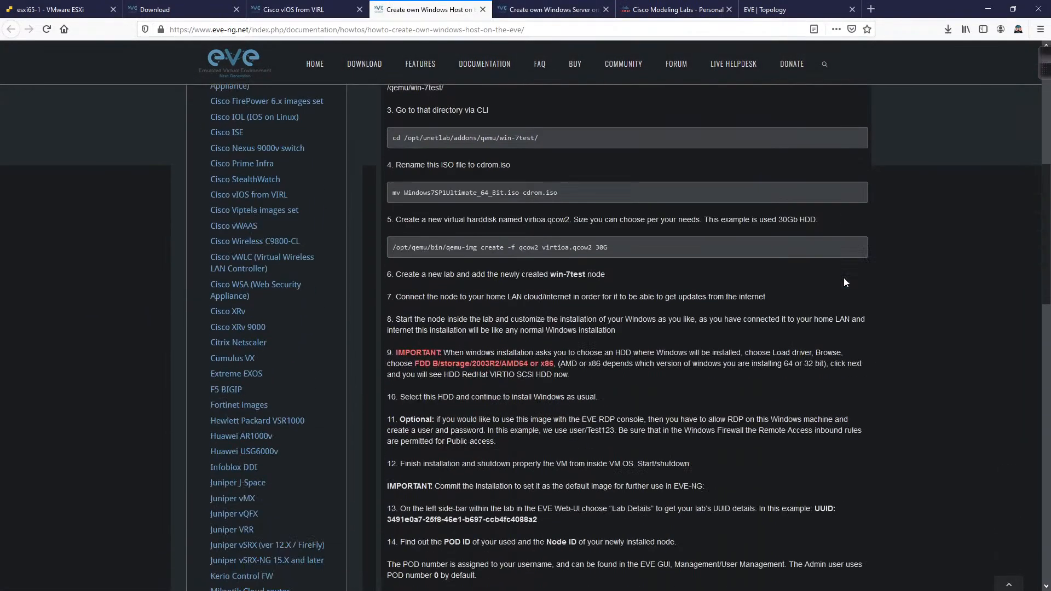
scroll(843, 278, up, 4)
scroll(843, 278, up, 3)
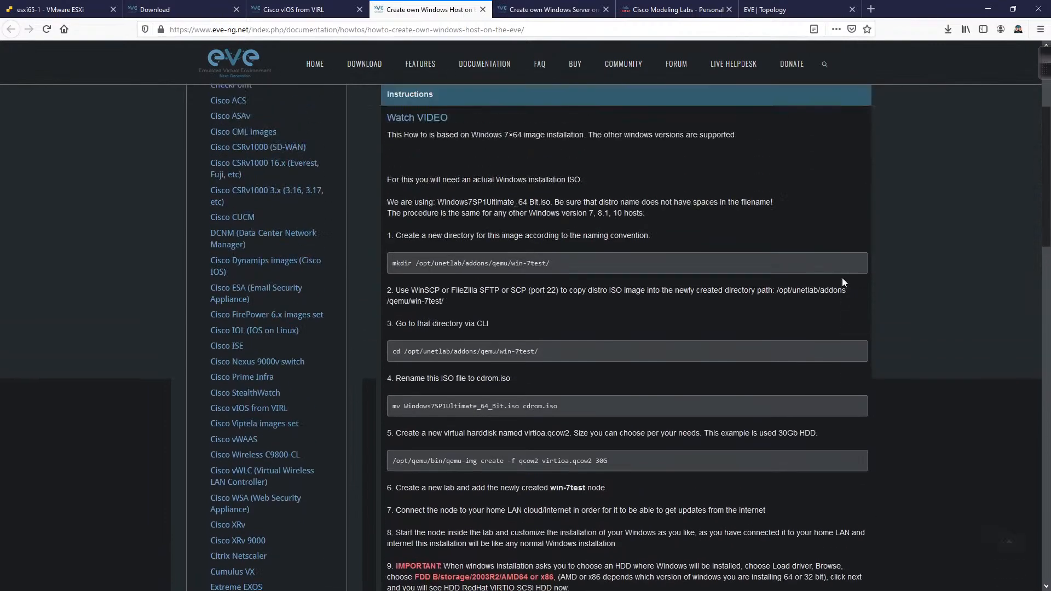
Step: Read the Windows Server 2012 image how-to, then return to the EVE test lab topology
click(514, 15)
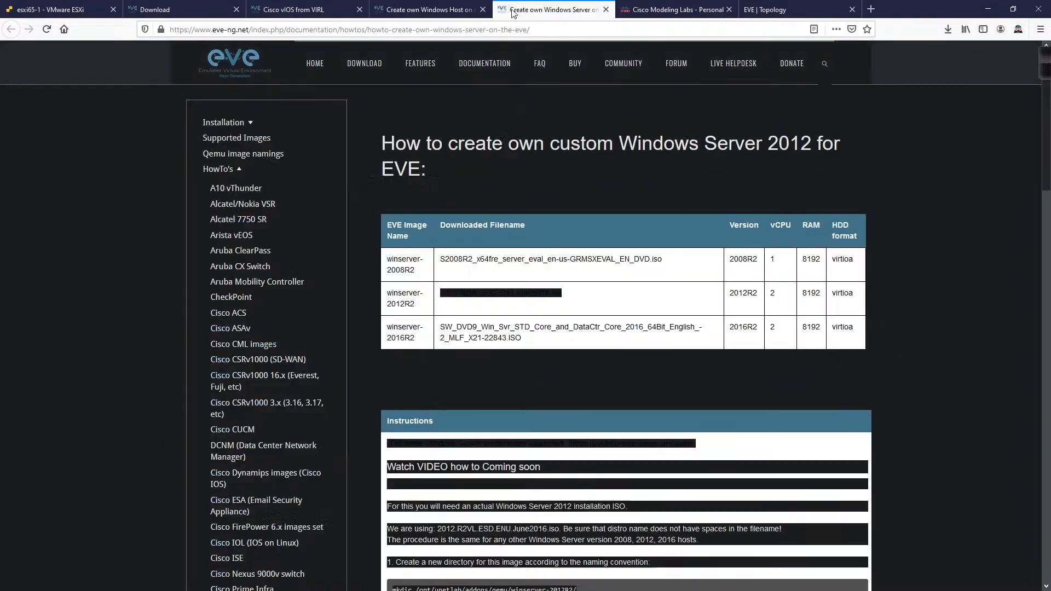
scroll(766, 245, down, 6)
scroll(772, 250, down, 3)
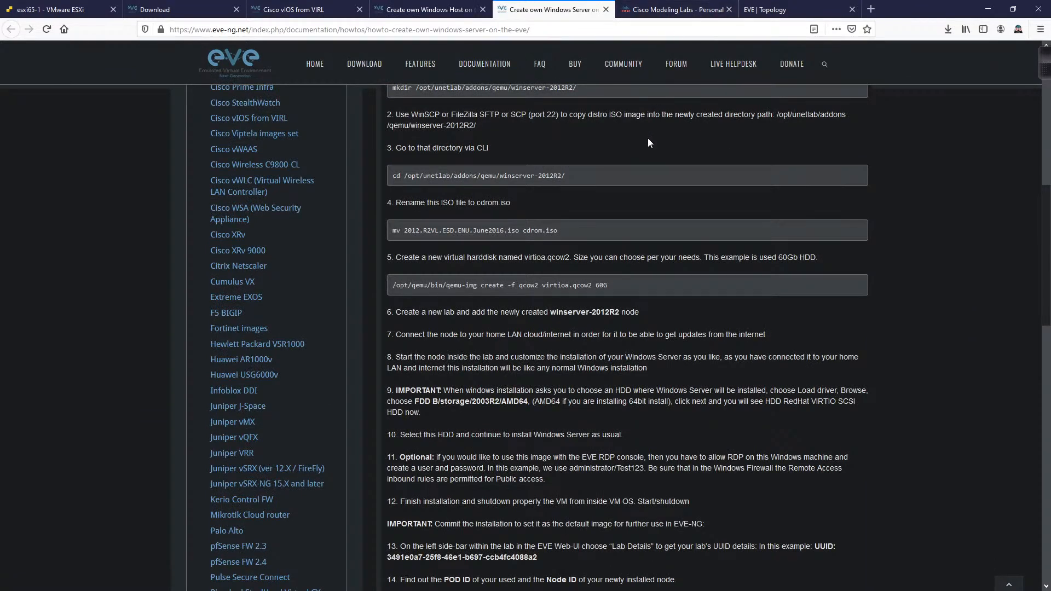
click(772, 9)
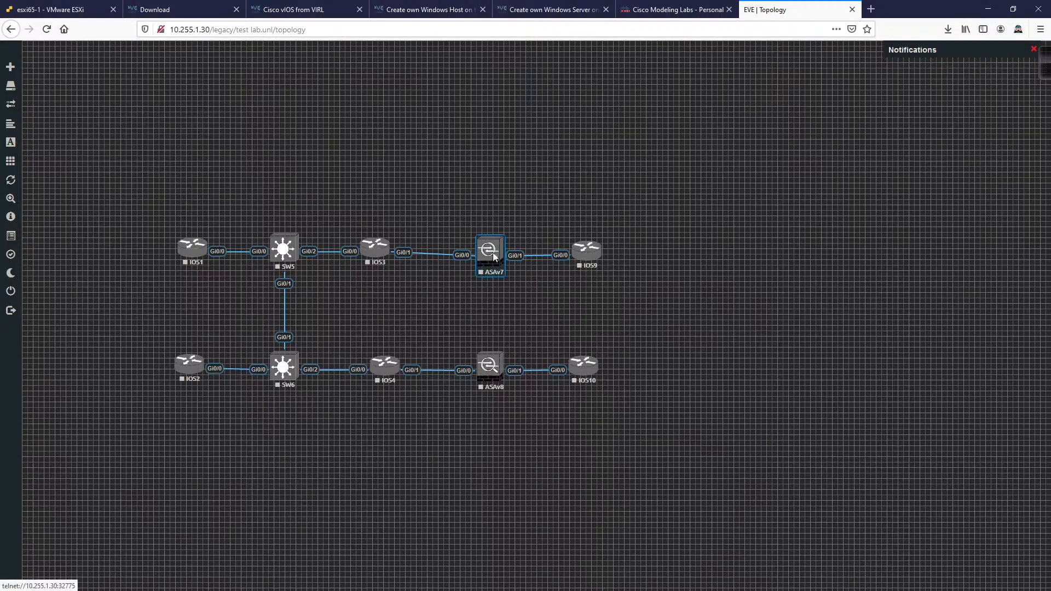
drag(494, 265, 493, 265)
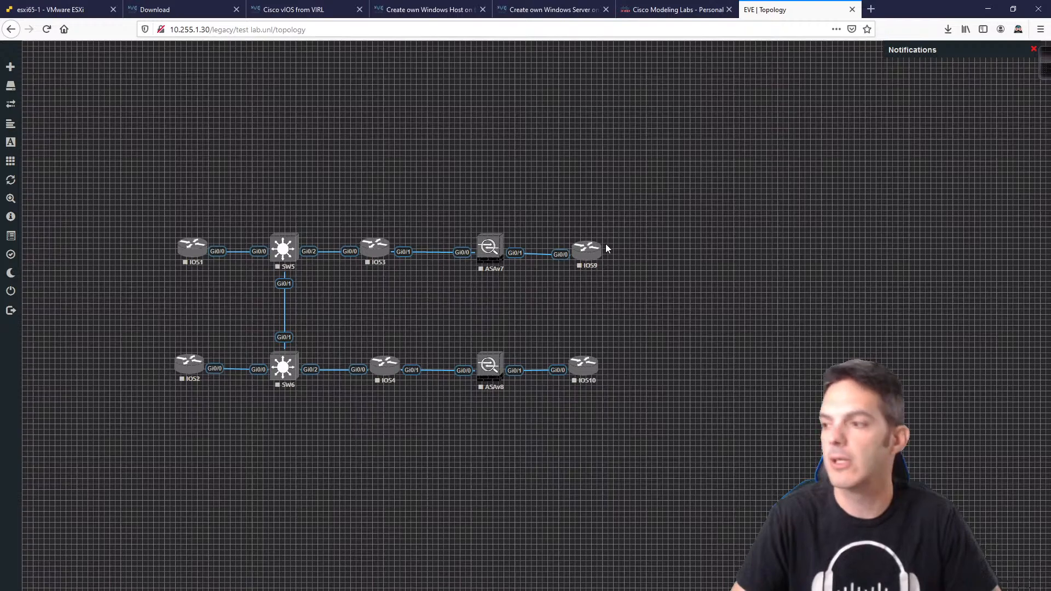
mouse_move(604, 243)
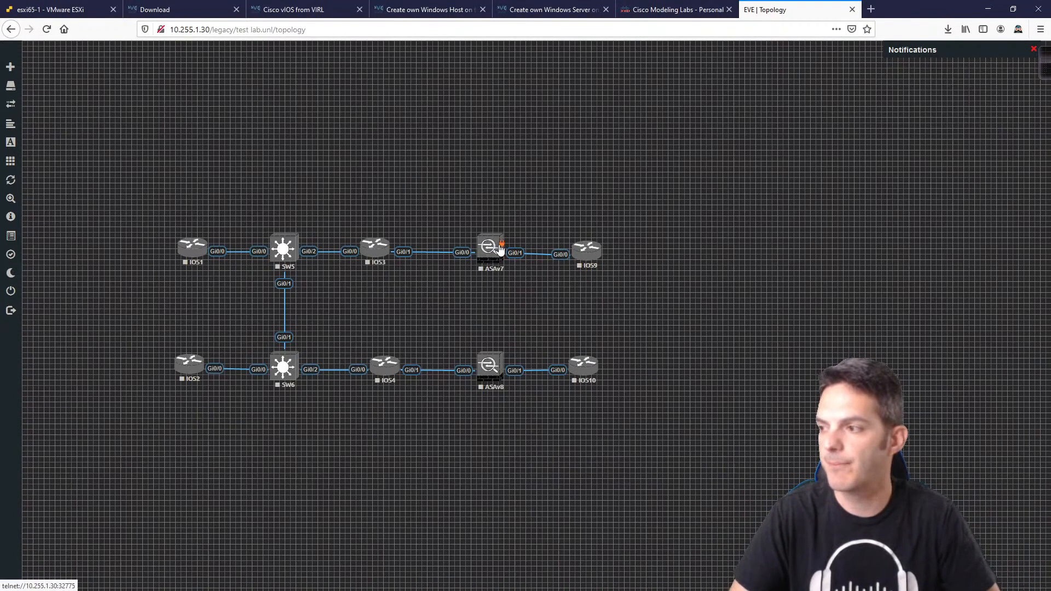
Step: Cable ASAv7 Gi0/2 to ASAv8 Gi0/2 and nudge ASAv8 back into alignment
drag(500, 249, 505, 383)
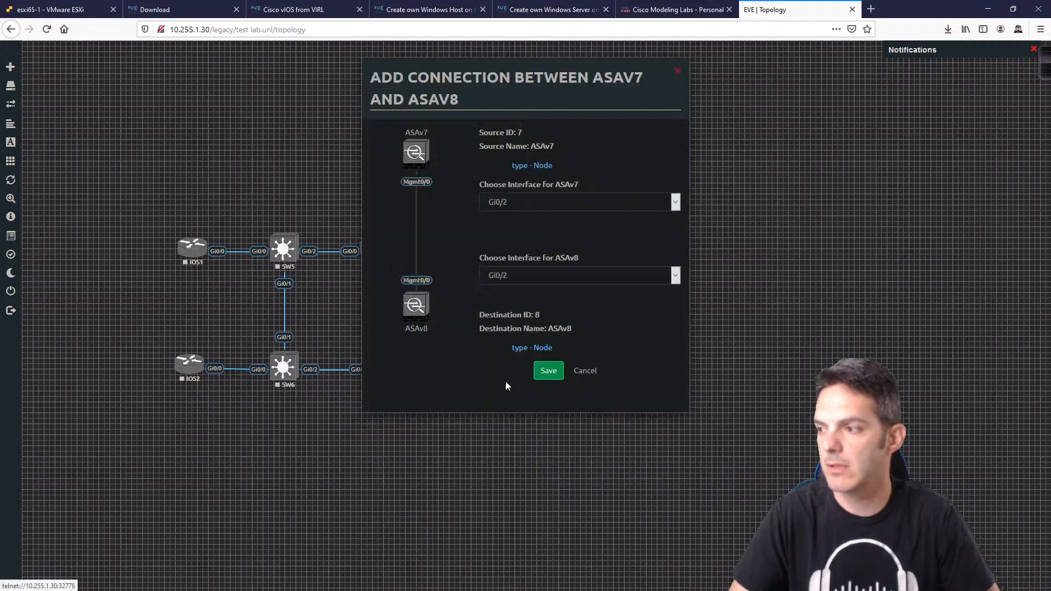
click(548, 371)
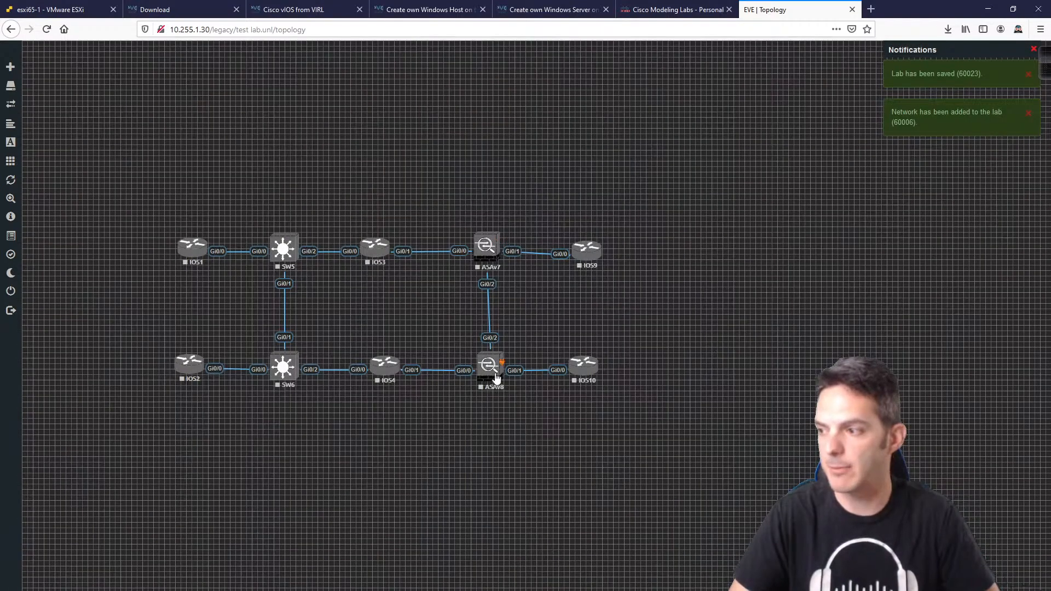
drag(494, 378, 488, 378)
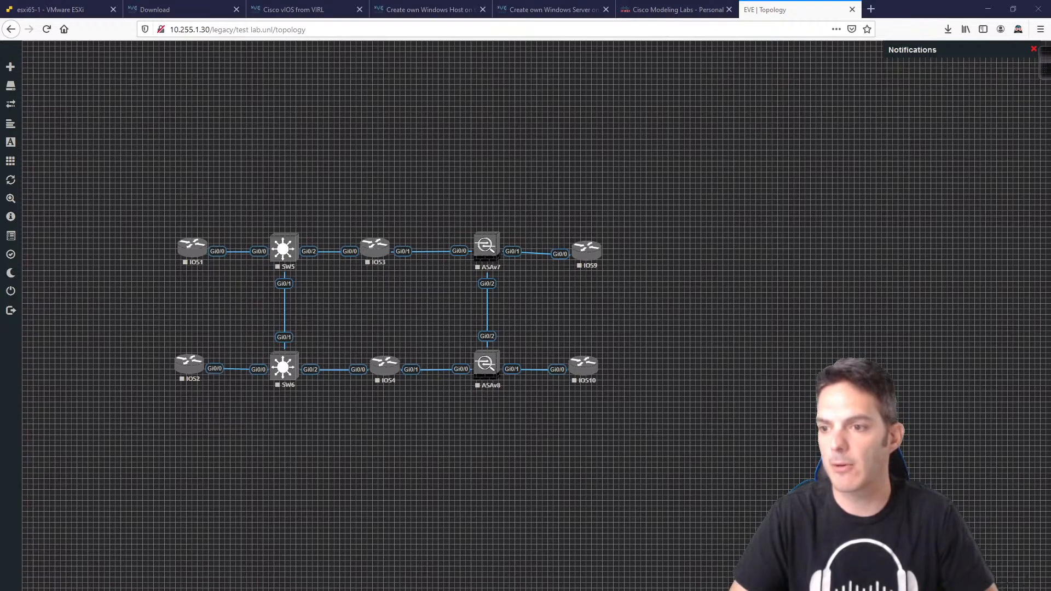
Step: Start router IOS1, watch IOSv 15.6(2)T boot in its console, then return to the topology
right_click(191, 249)
click(271, 199)
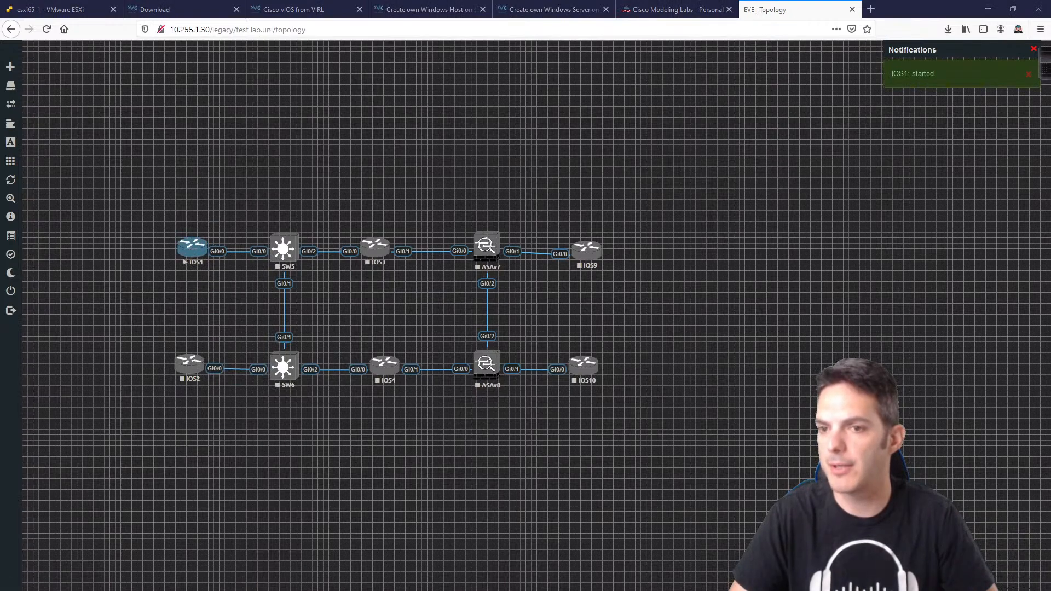
drag(244, 169, 767, 130)
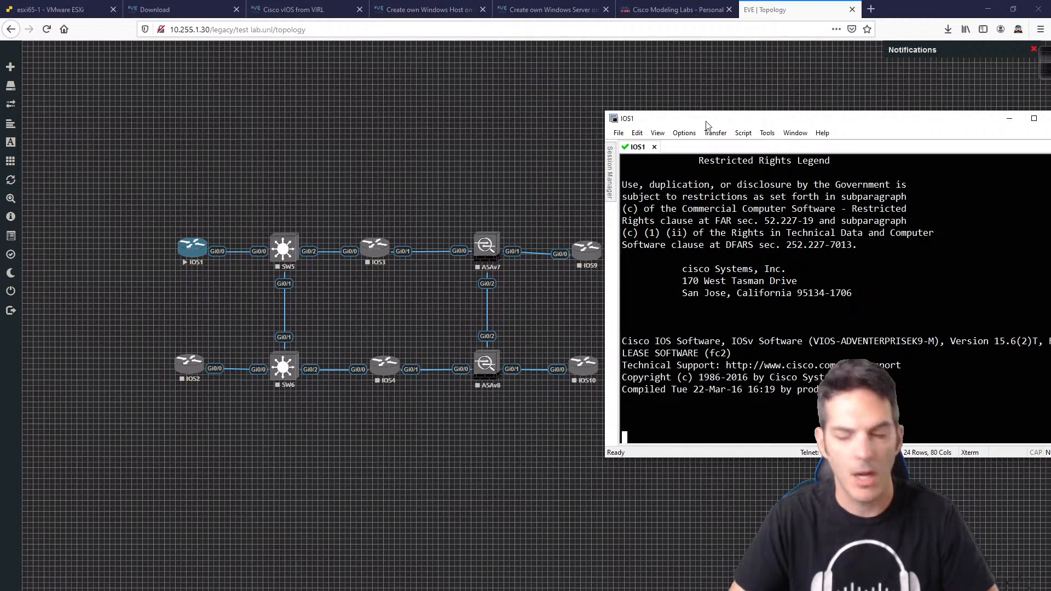
click(229, 135)
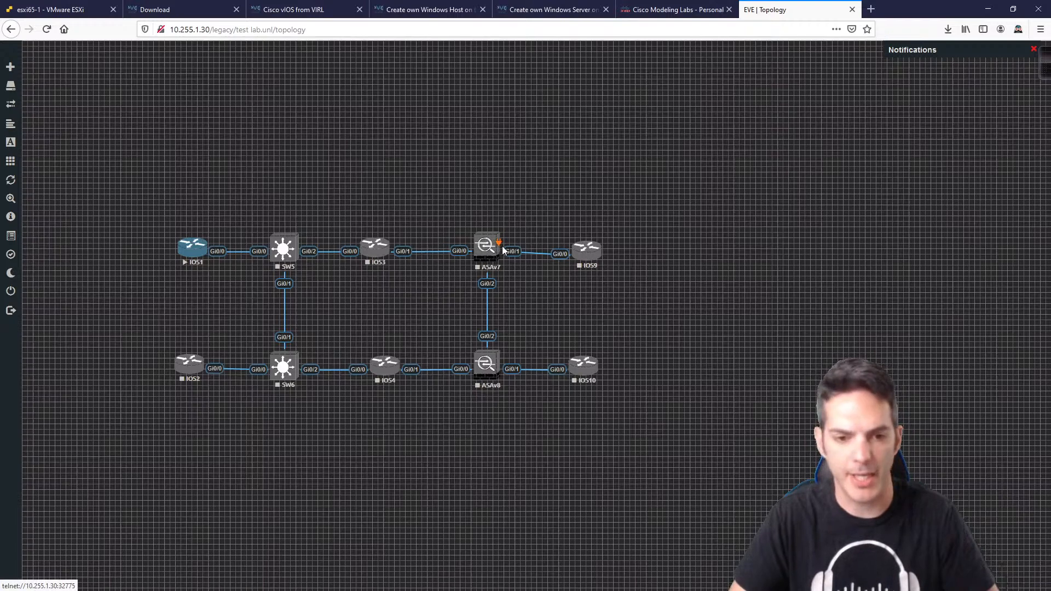
Step: Add a Management(Cloud0) network named 'Mgmt' above ASAv7 and begin linking it to ASAv7
right_click(477, 172)
click(512, 213)
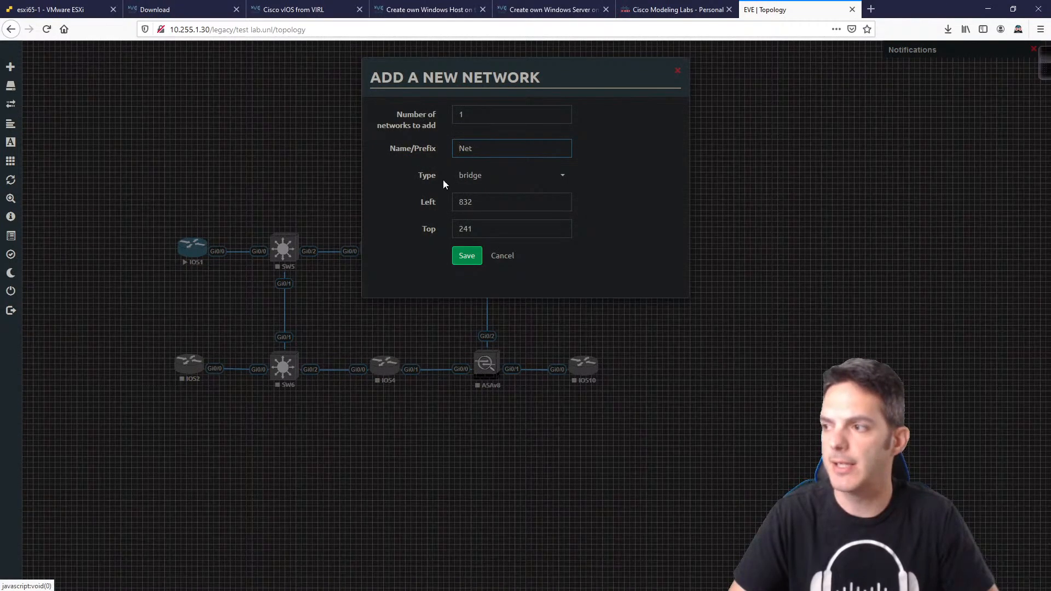
click(515, 178)
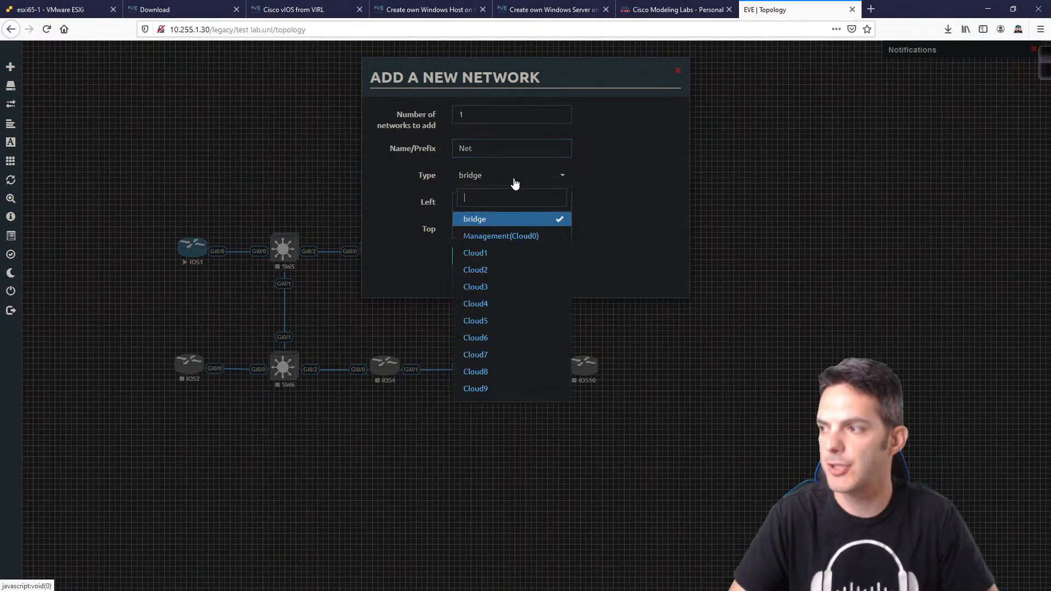
click(513, 236)
drag(494, 149, 396, 150)
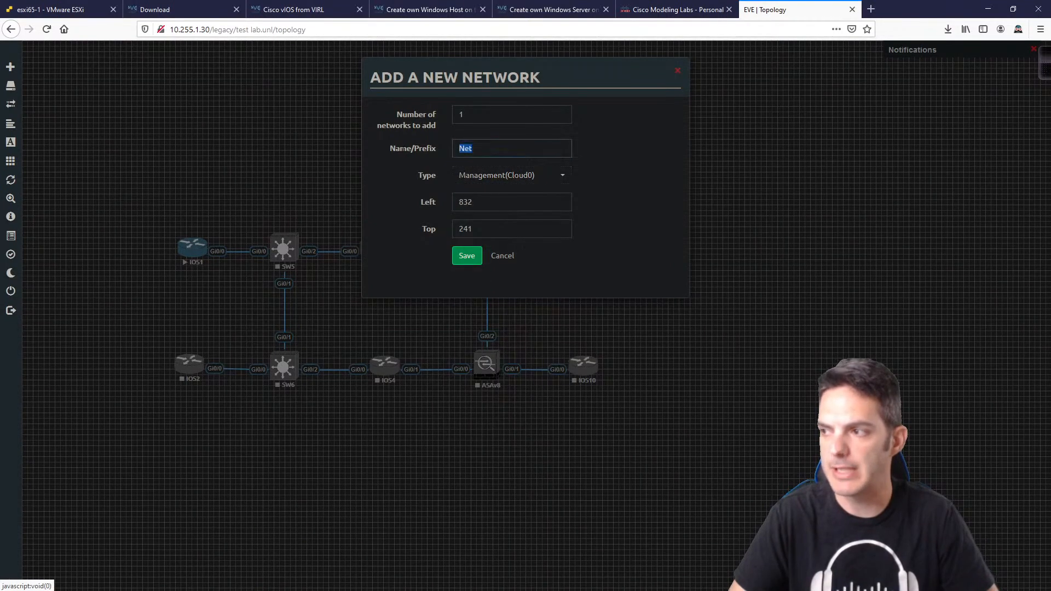
text(Mgmt)
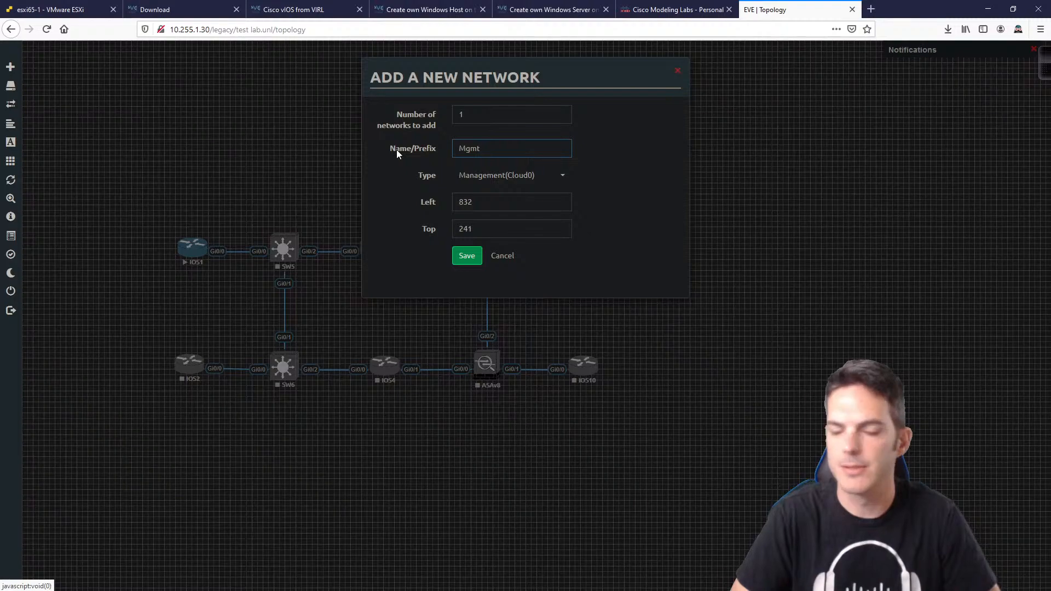
key(Return)
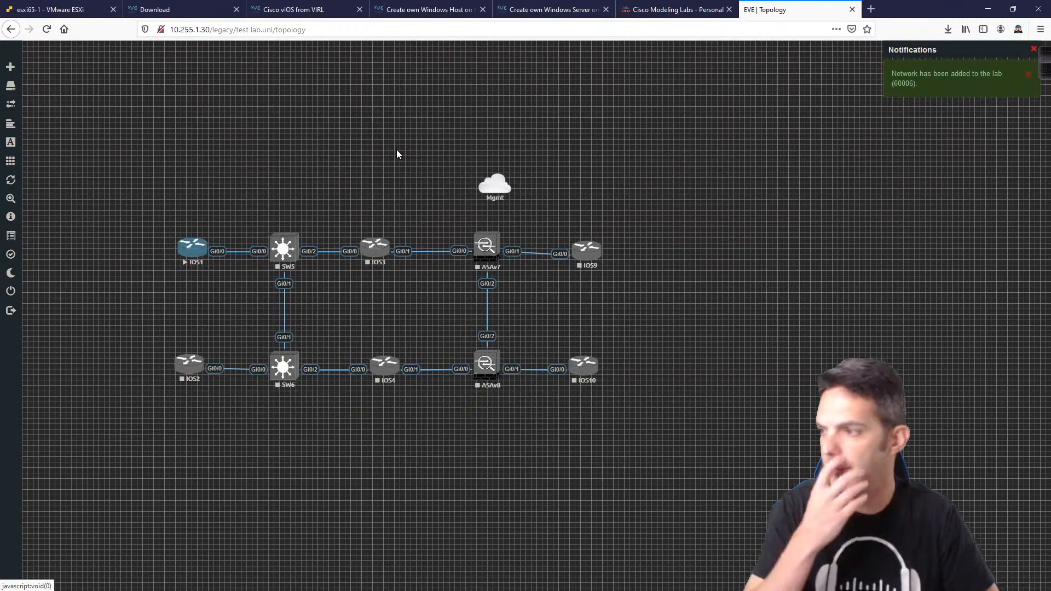
mouse_move(488, 189)
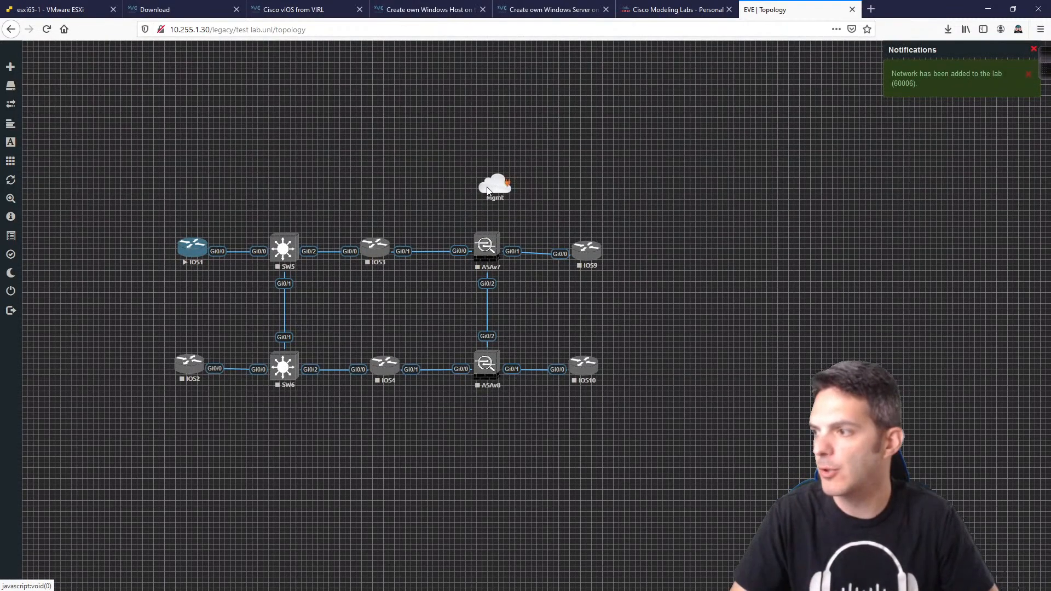
drag(489, 179, 495, 252)
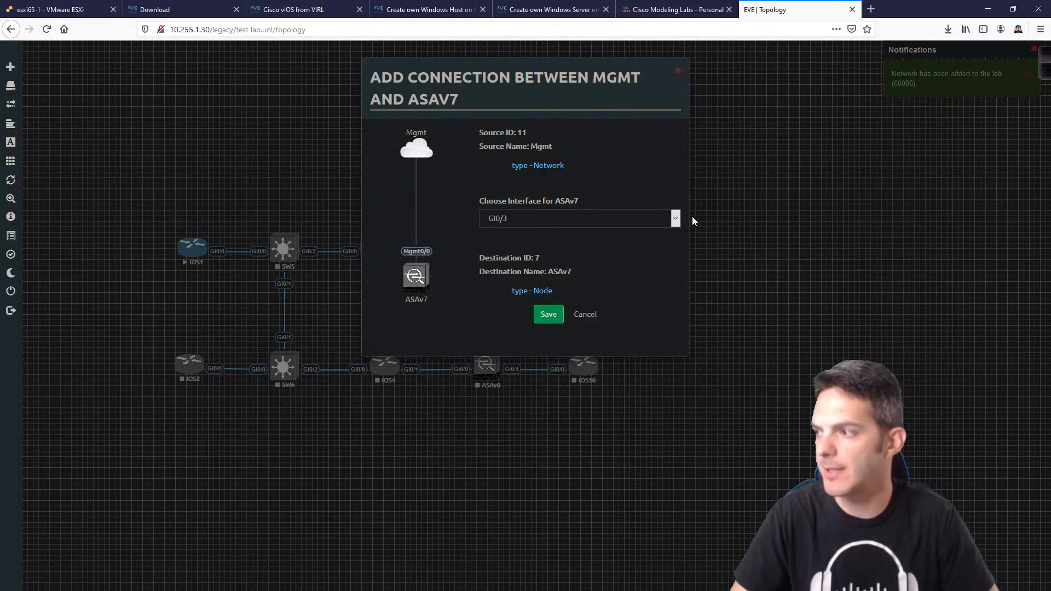
Step: Choose ASAv7's Mgmt0/0 as the interface for the Mgmt cloud link and save it
click(675, 218)
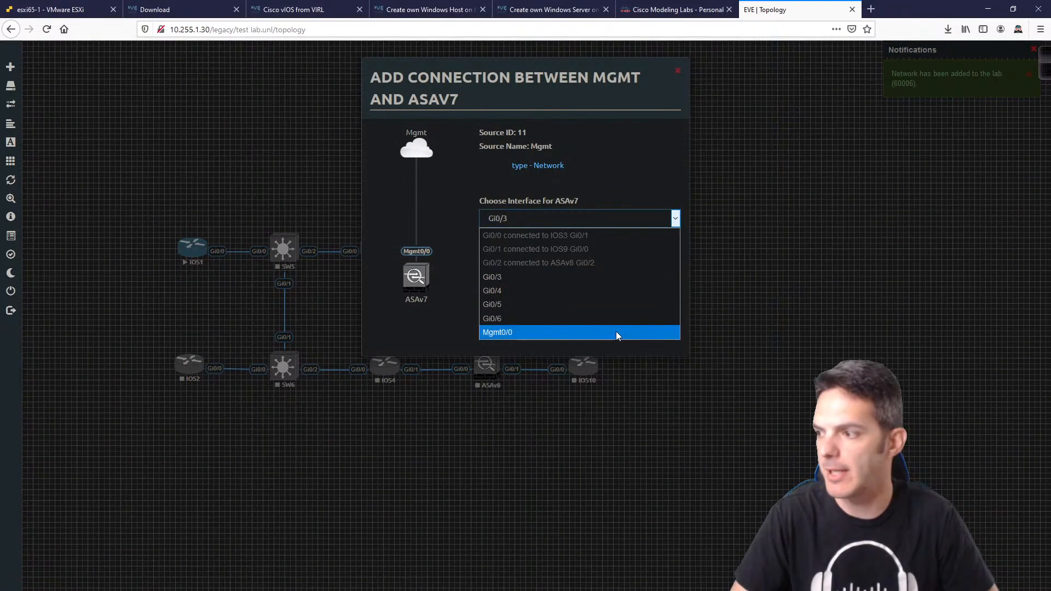
click(615, 330)
click(548, 315)
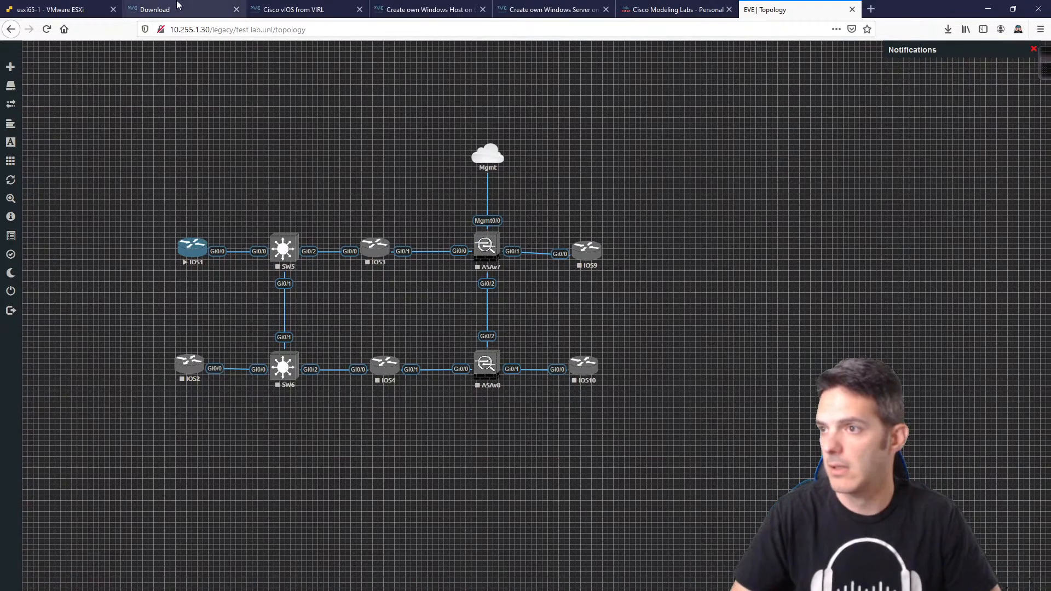
Step: Open the esxi65-1 Host summary and inspect the host's hardware model
click(52, 10)
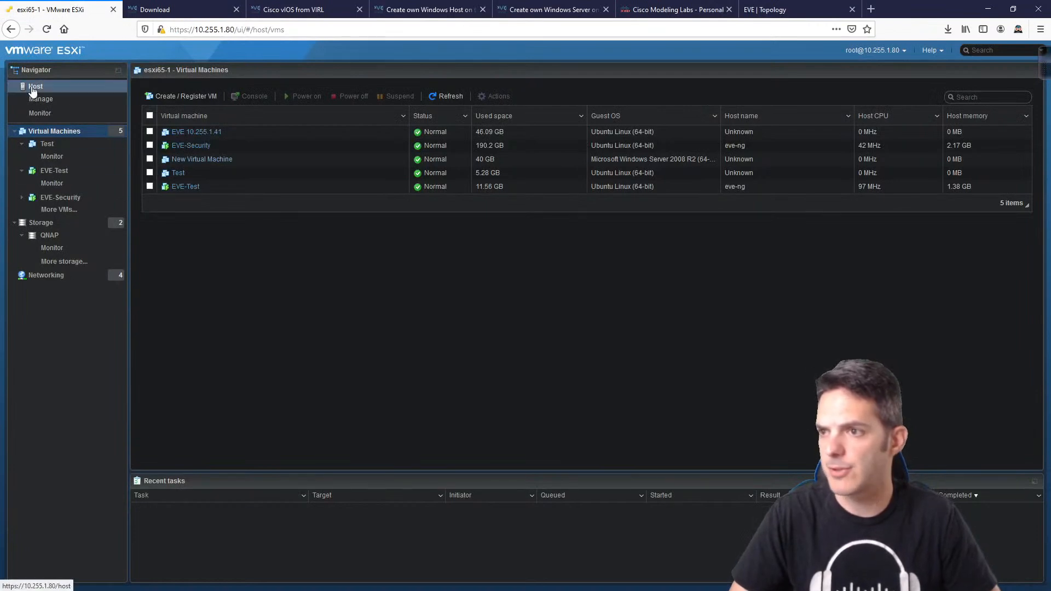
click(32, 87)
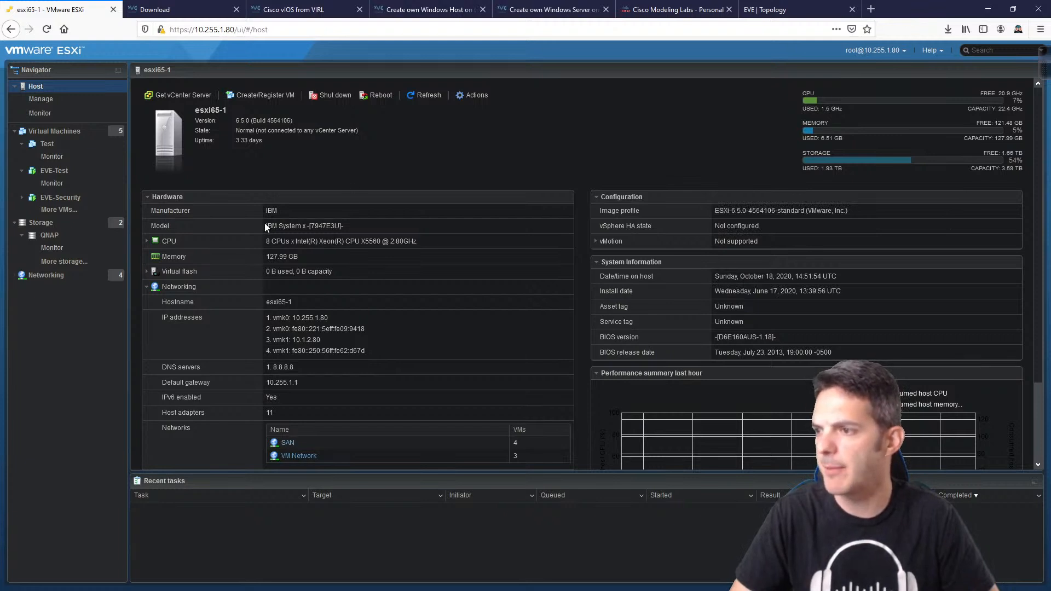
drag(267, 225, 352, 222)
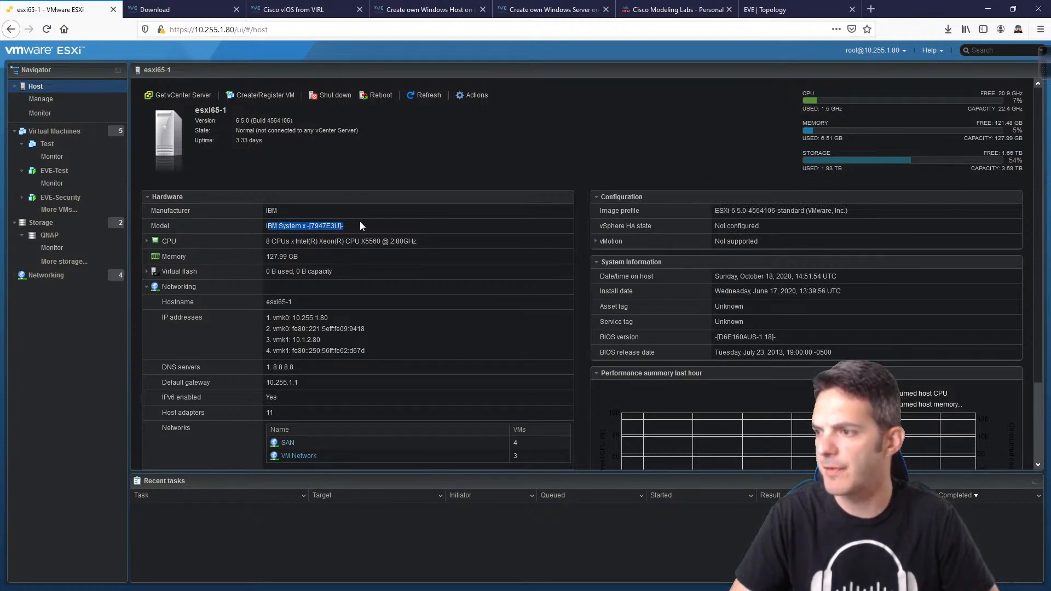
click(354, 263)
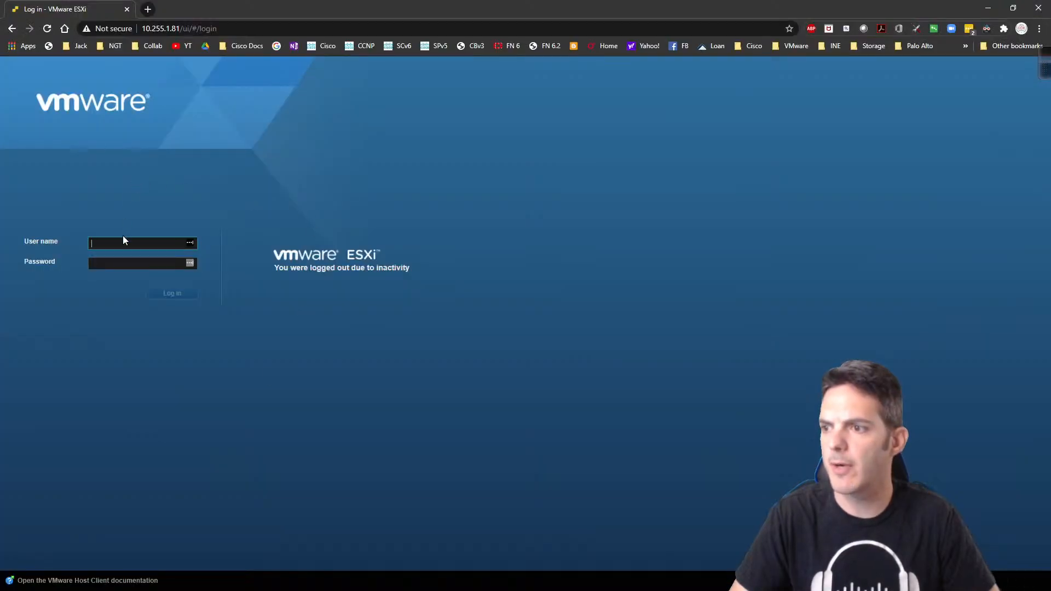
text(root)
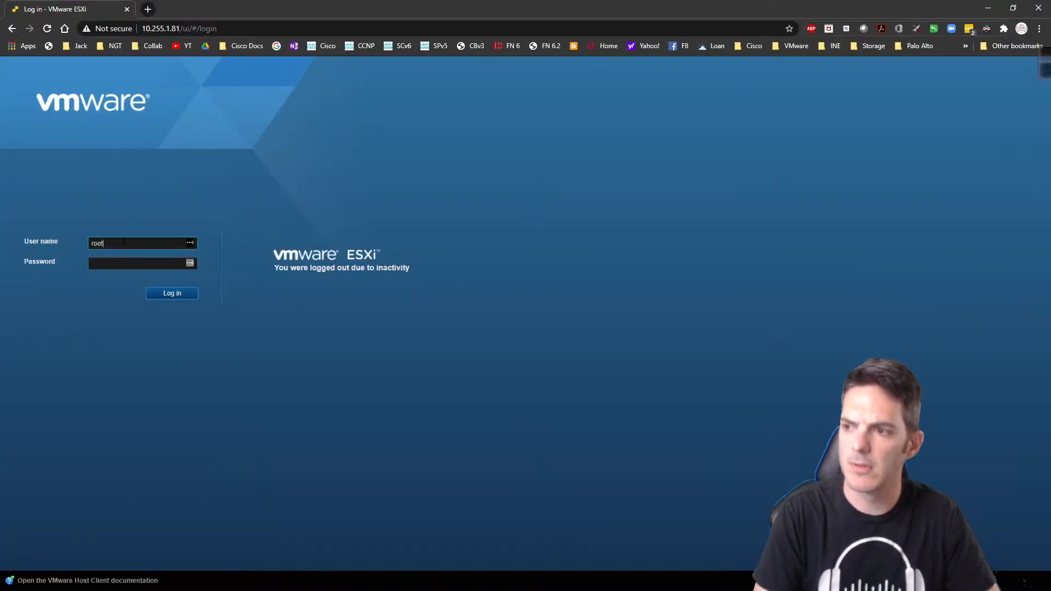
key(Tab)
text(********)
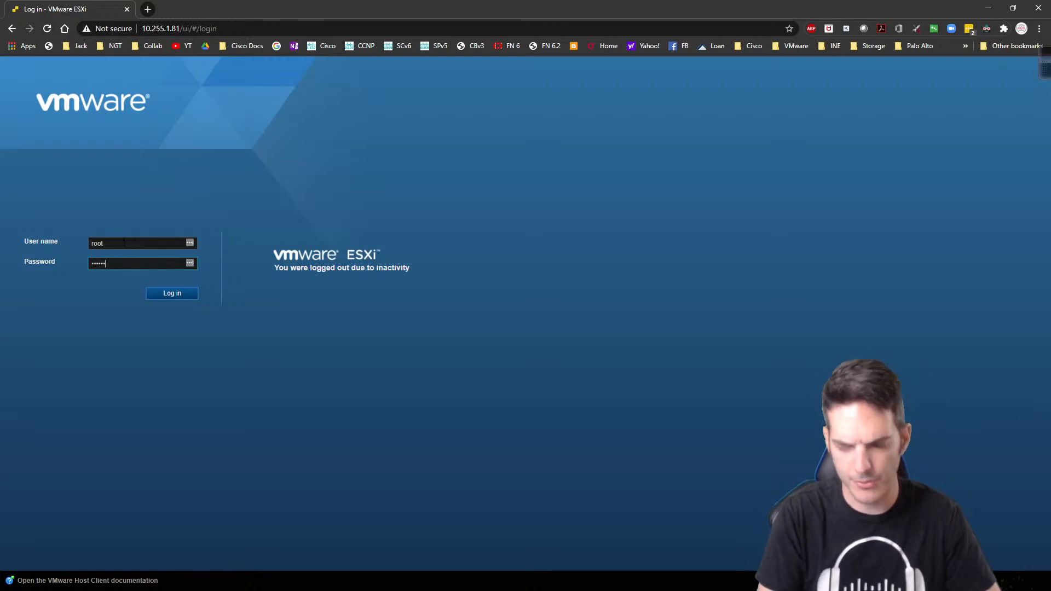
key(Return)
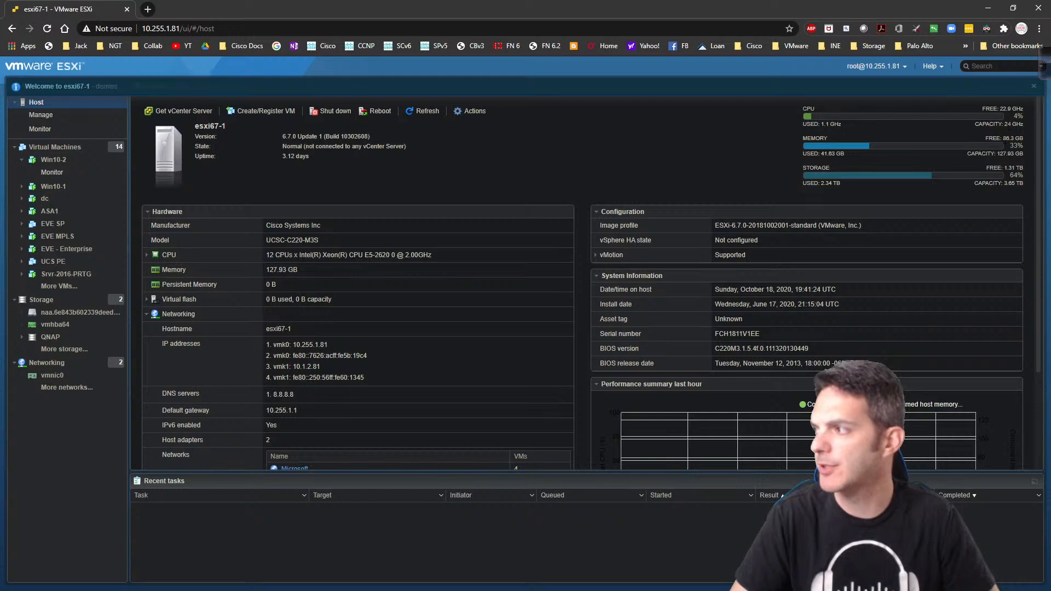
mouse_move(1005, 125)
mouse_down()
mouse_move(1030, 123)
mouse_move(1020, 127)
mouse_up()
click(678, 132)
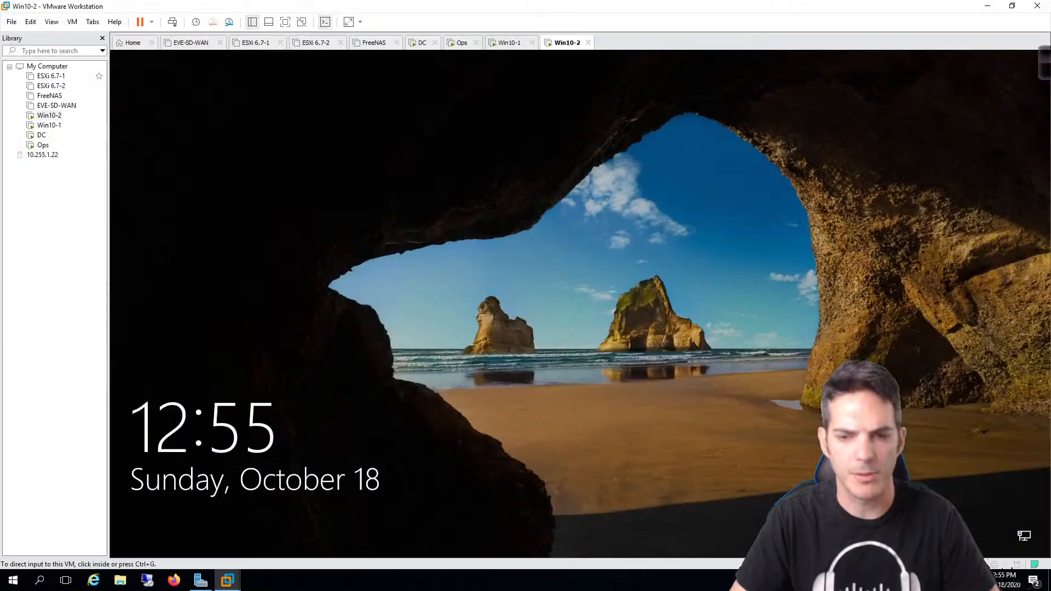
Step: View the remote Windows Server's System information, then close it
click(983, 6)
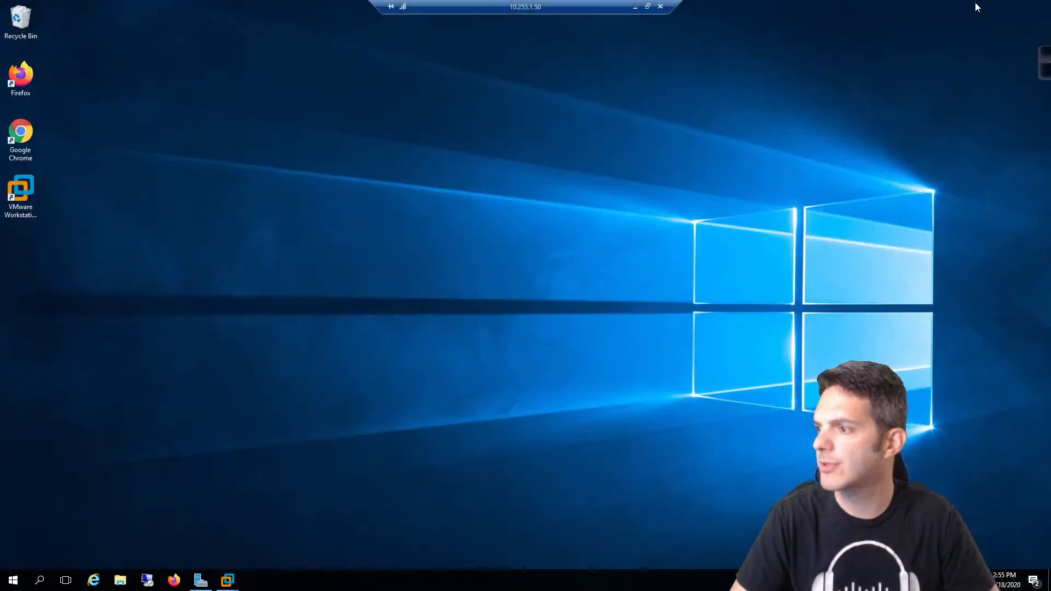
right_click(20, 585)
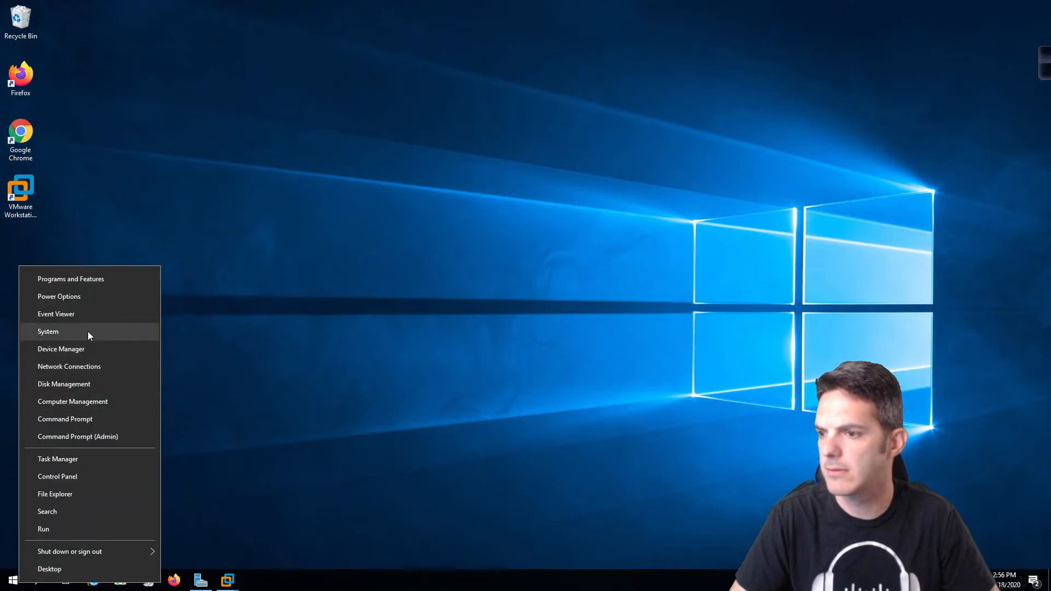
click(89, 331)
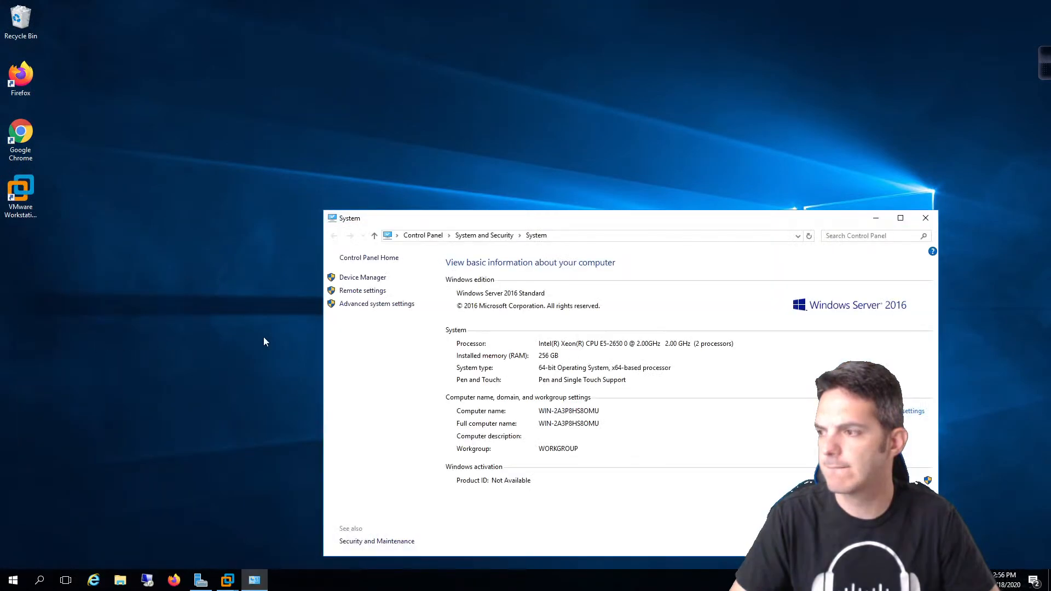
drag(650, 218, 445, 134)
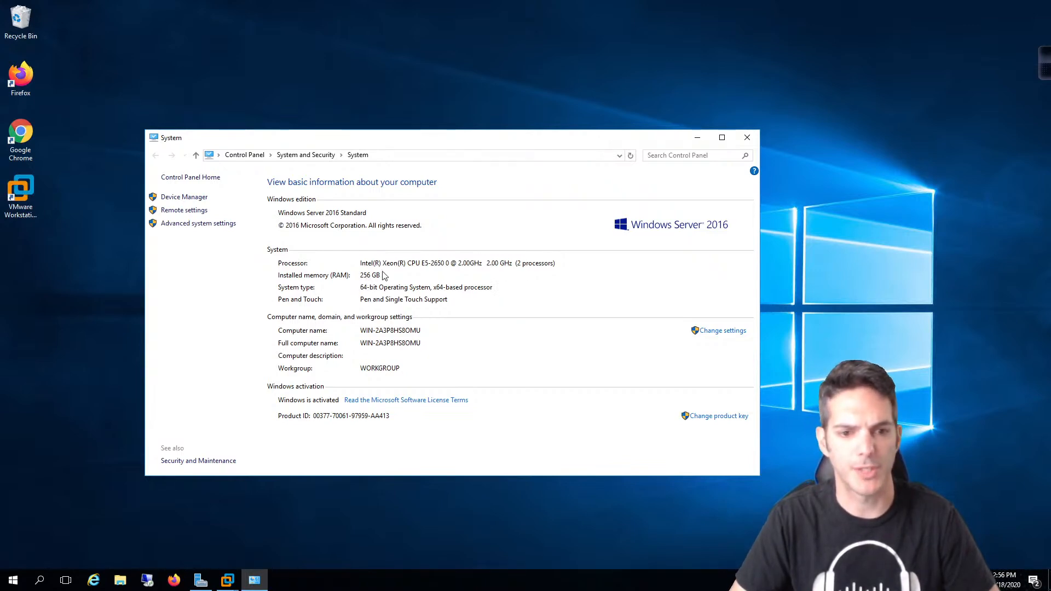
click(742, 141)
Step: Show the DC virtual machine in VMware Workstation, then minimize the remote desktop session
mouse_move(507, 8)
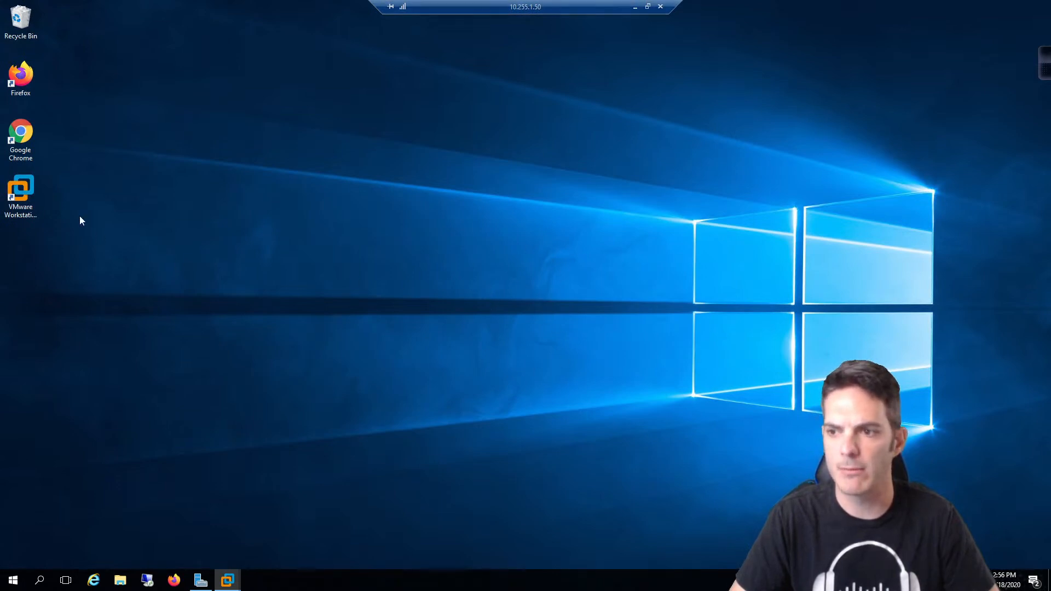
mouse_move(223, 577)
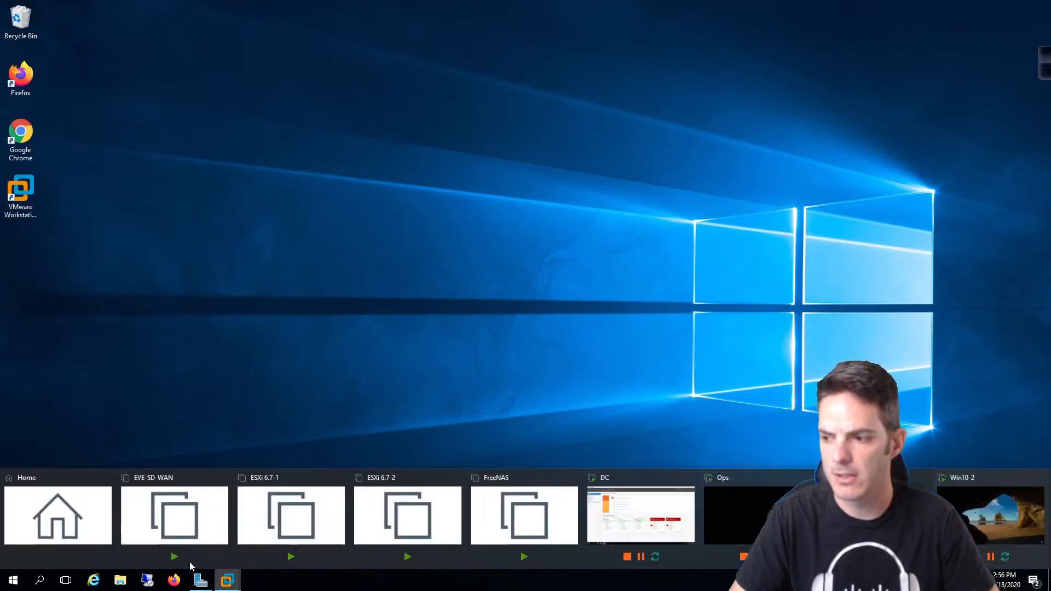
click(85, 525)
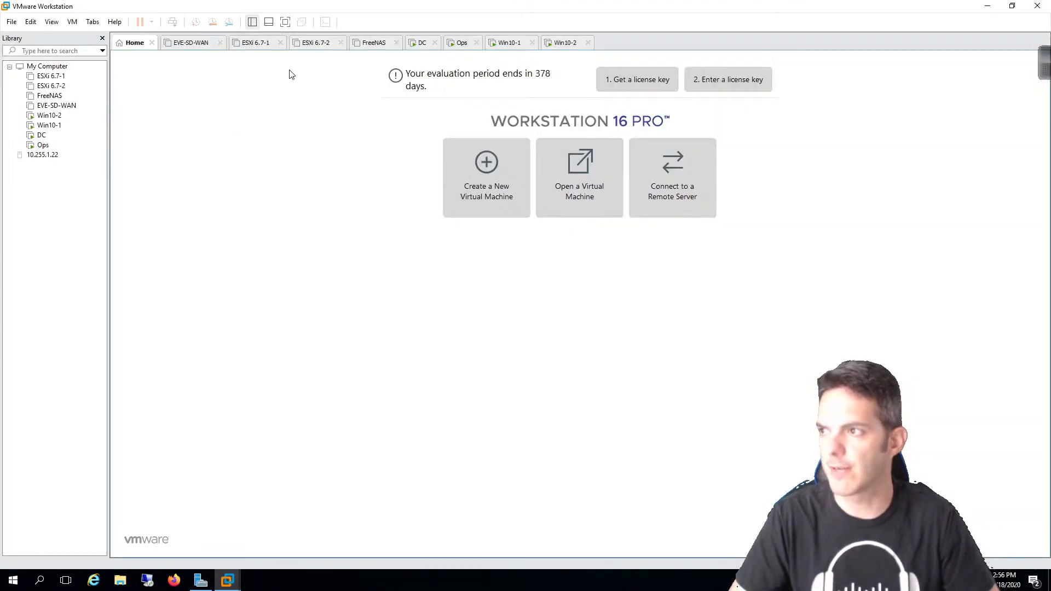
click(416, 46)
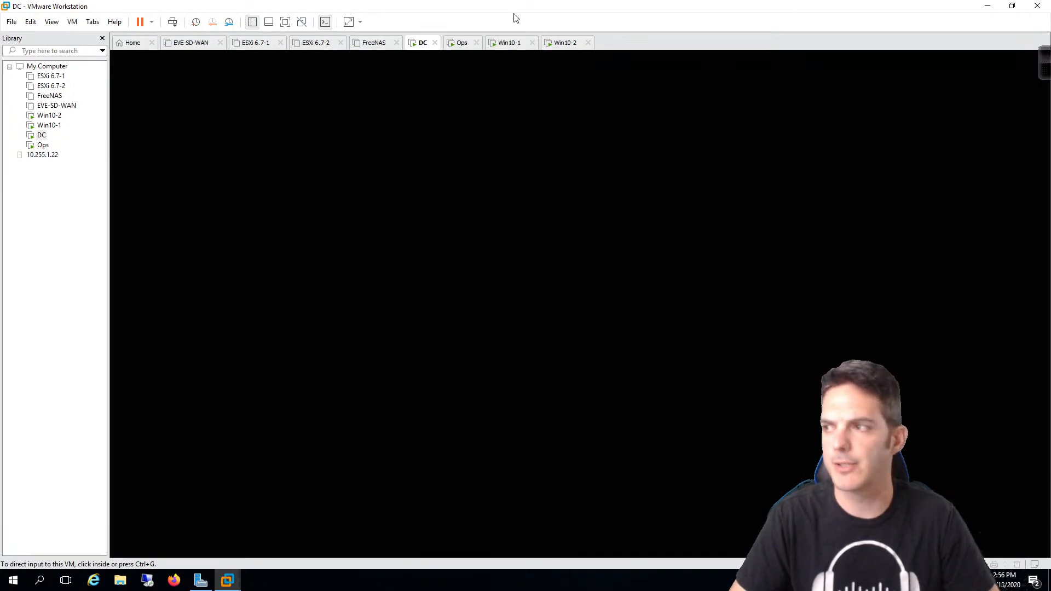
mouse_move(578, 4)
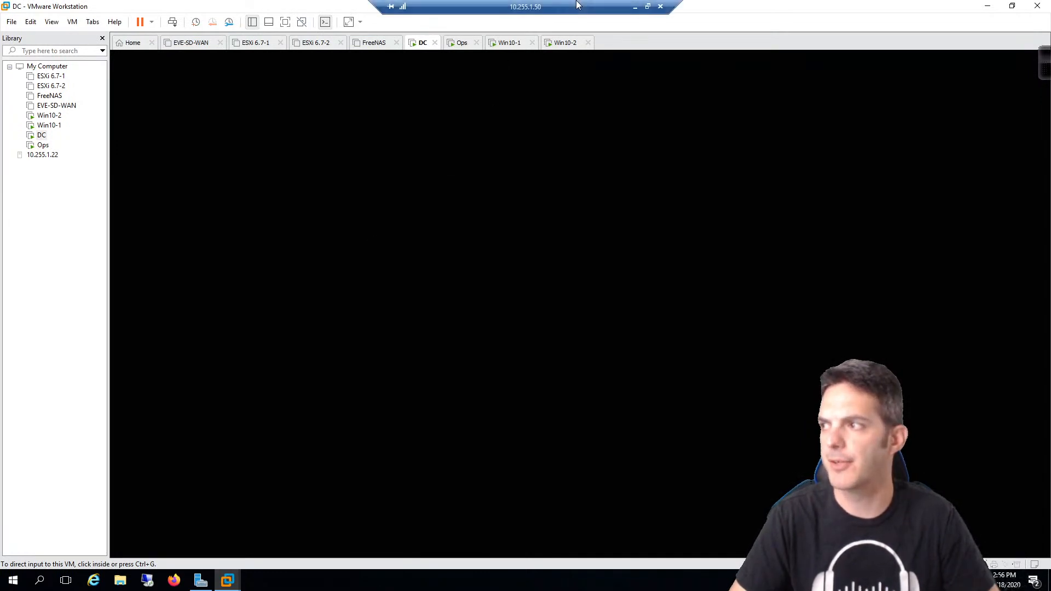
click(635, 7)
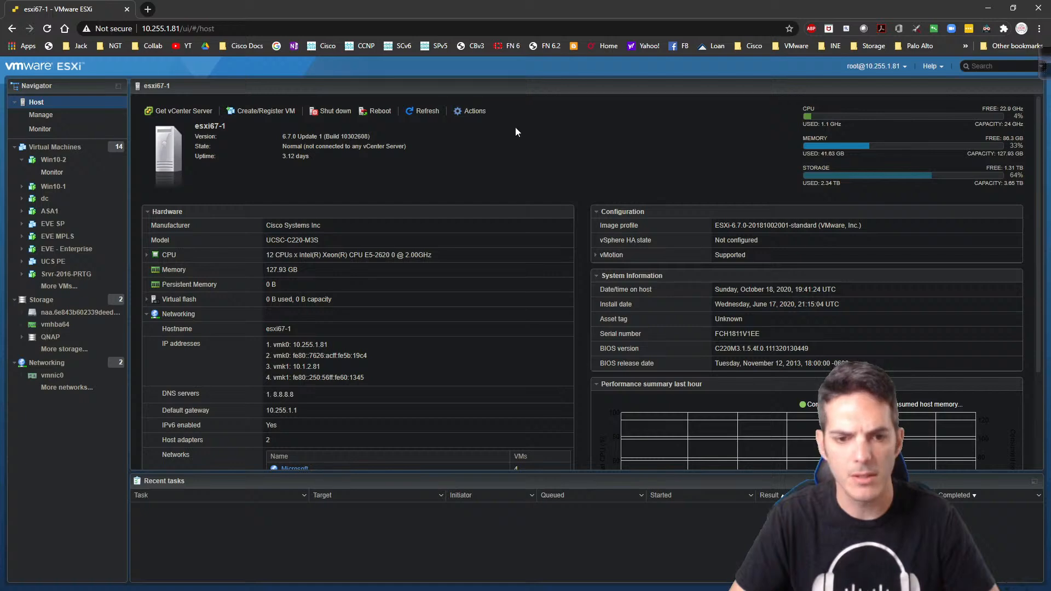
Step: Bring up the EVE test lab, start ASAv7 and open its console session
click(988, 8)
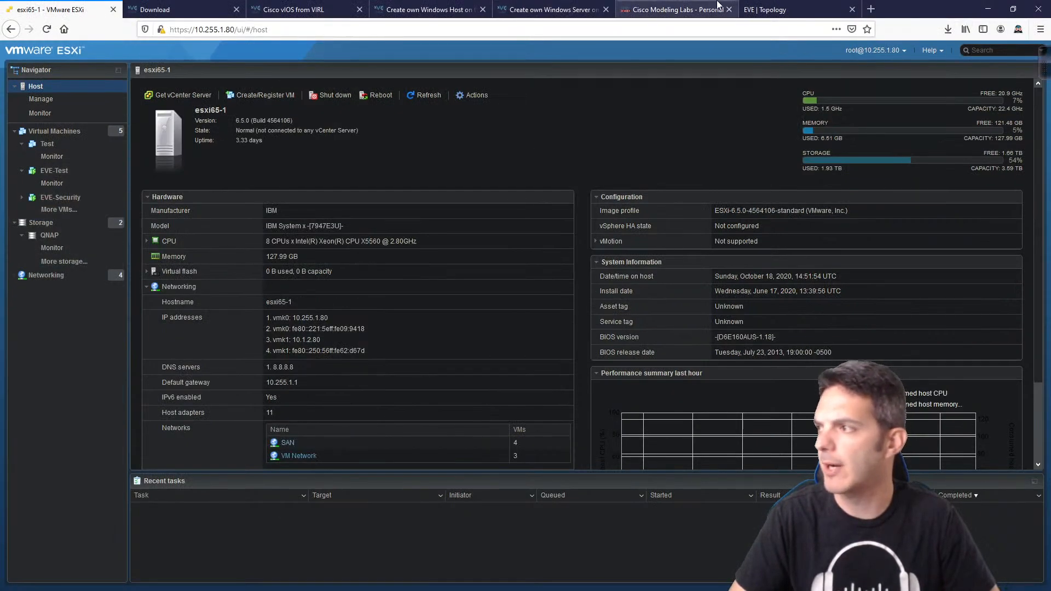
click(772, 10)
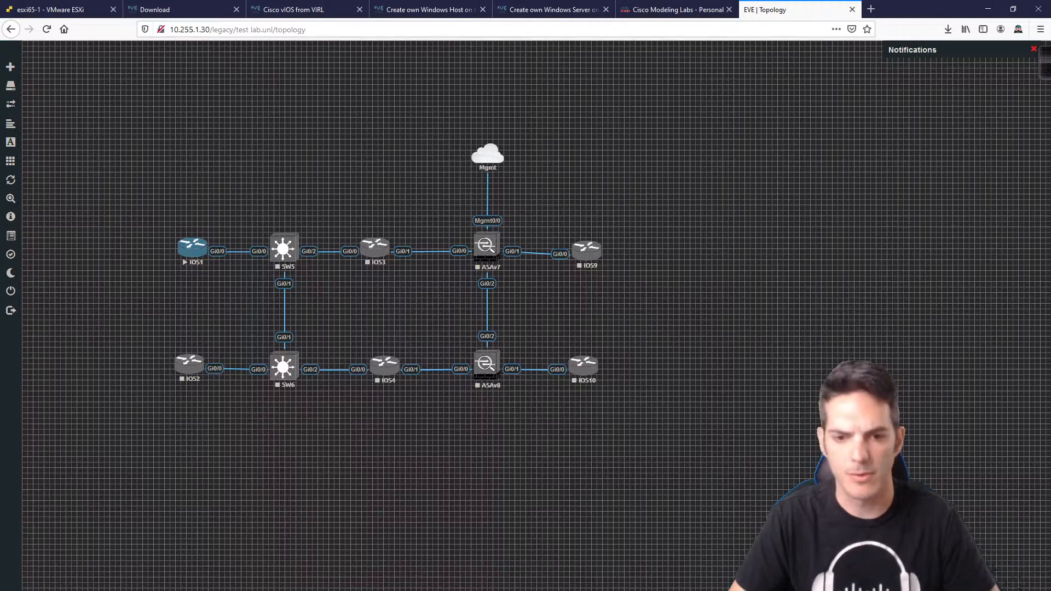
right_click(493, 246)
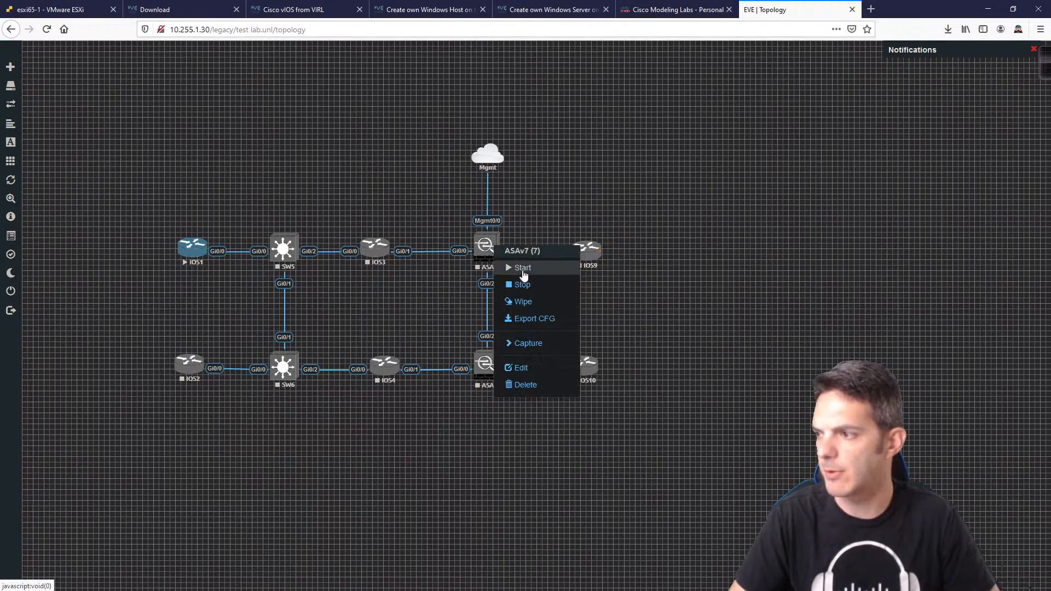
click(523, 268)
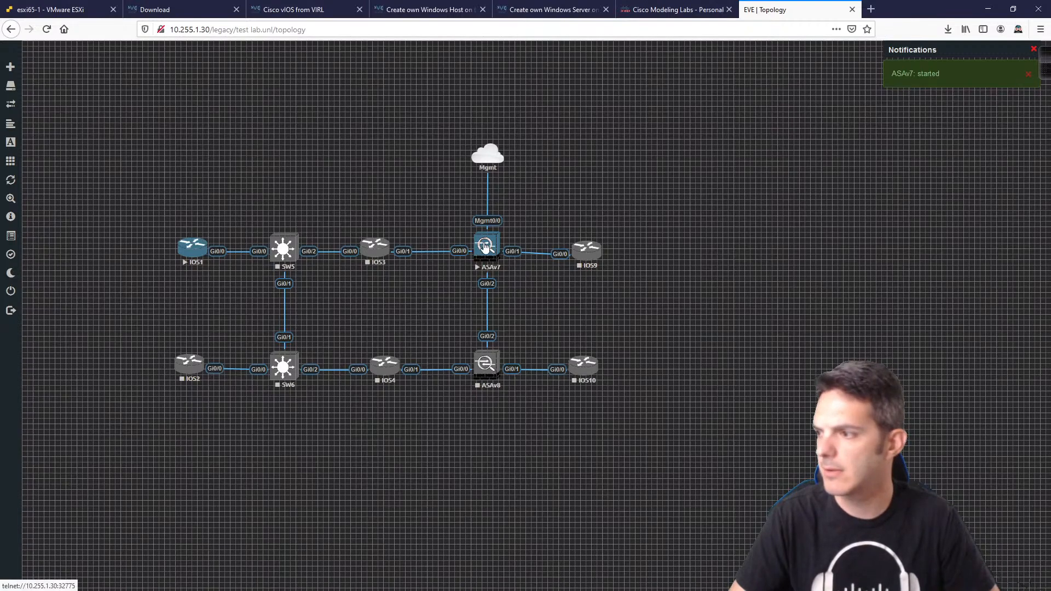
click(485, 247)
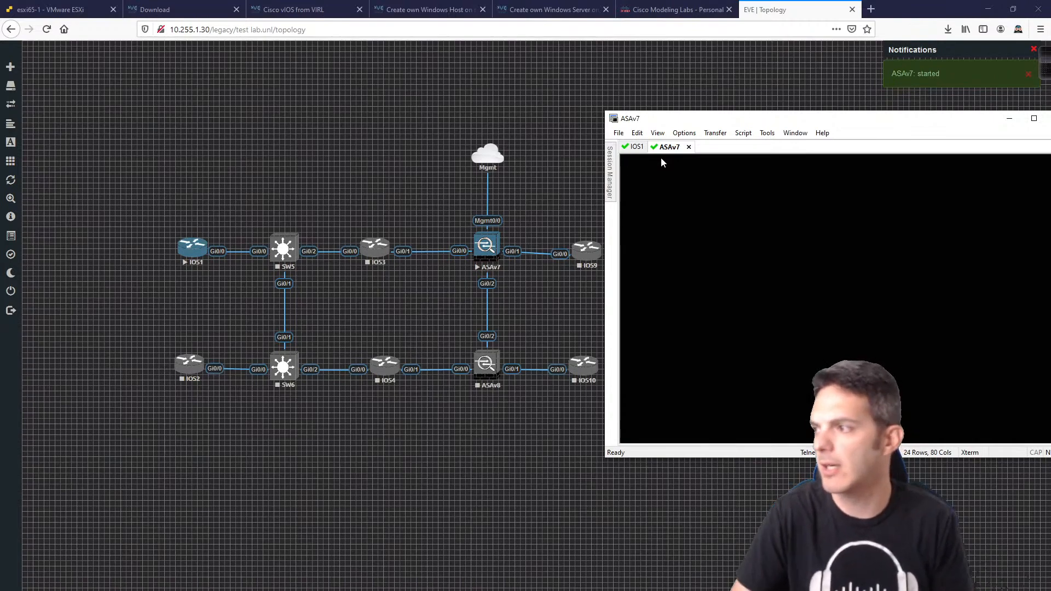
Step: Answer 'n' to IOS1's initial configuration dialog and move the terminal window left
click(637, 147)
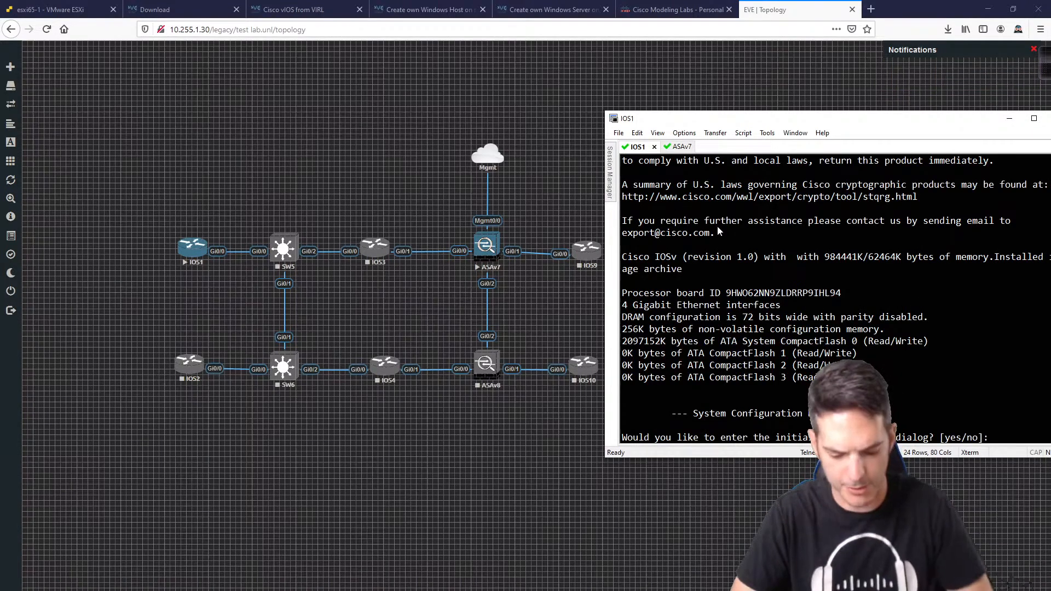
text(n)
key(Return)
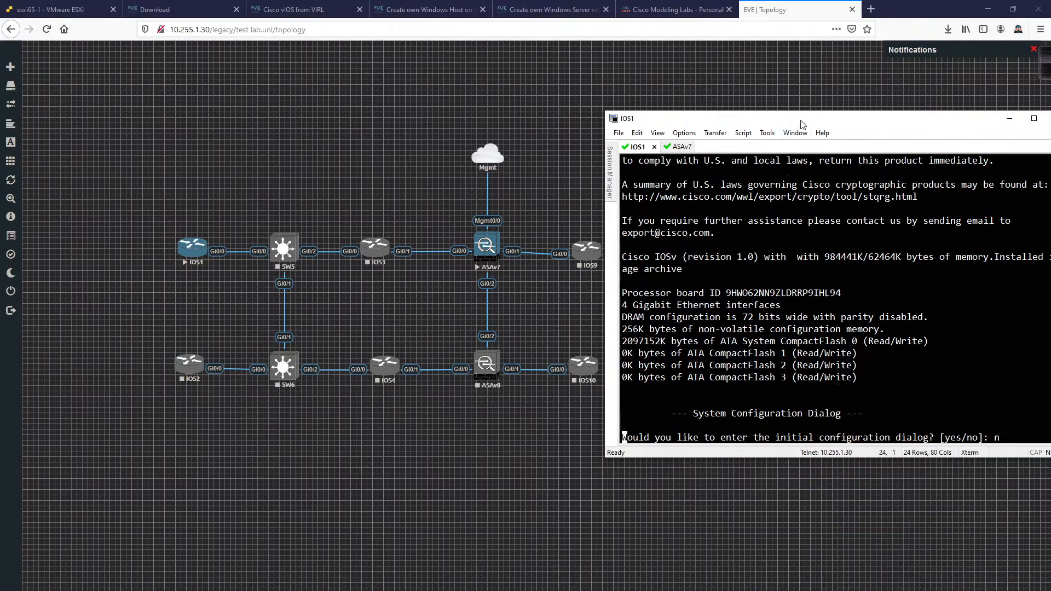
drag(801, 124, 283, 122)
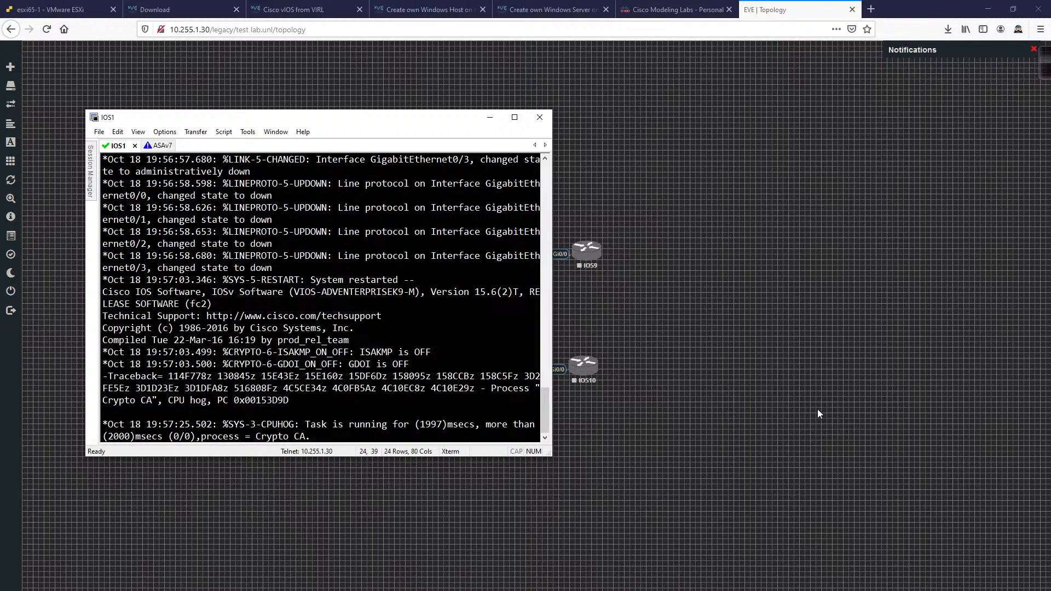
Step: Review the virtual machine lists on the esxi65-1 and esxi67-1 hosts, then return to the EVE topology
click(72, 14)
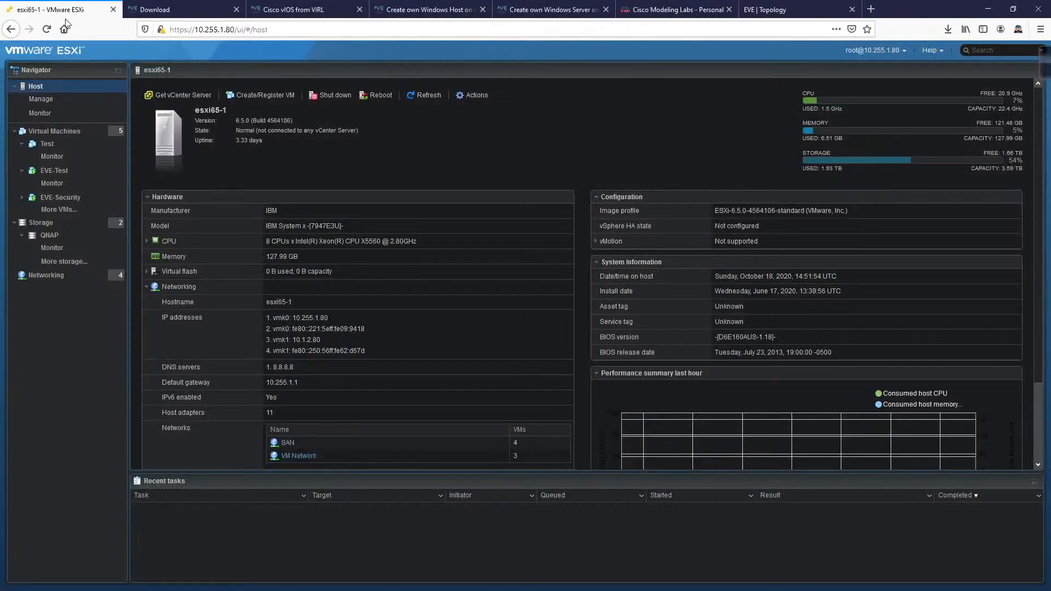
click(49, 135)
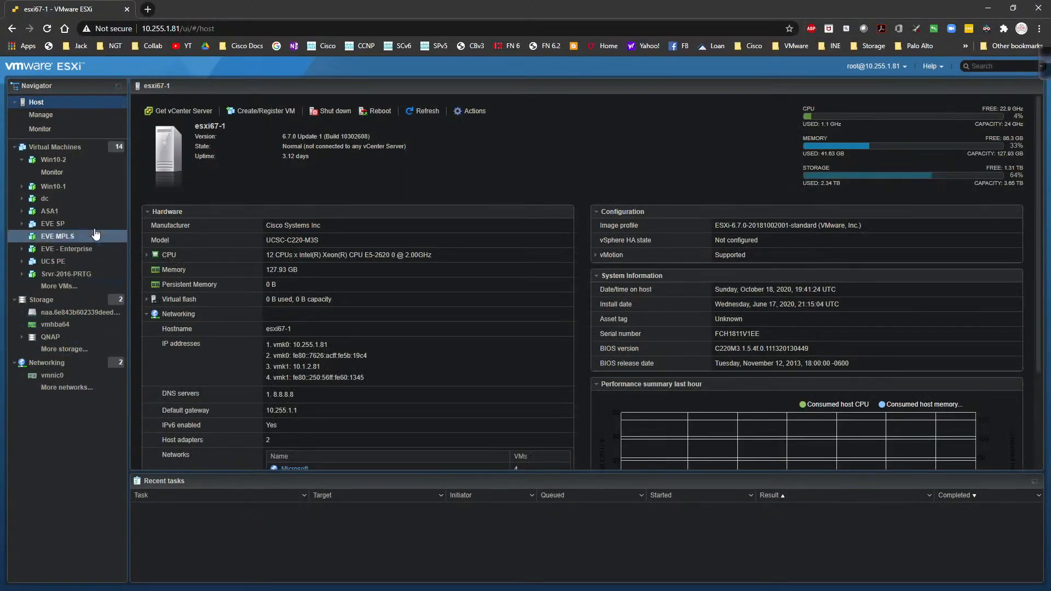
click(60, 147)
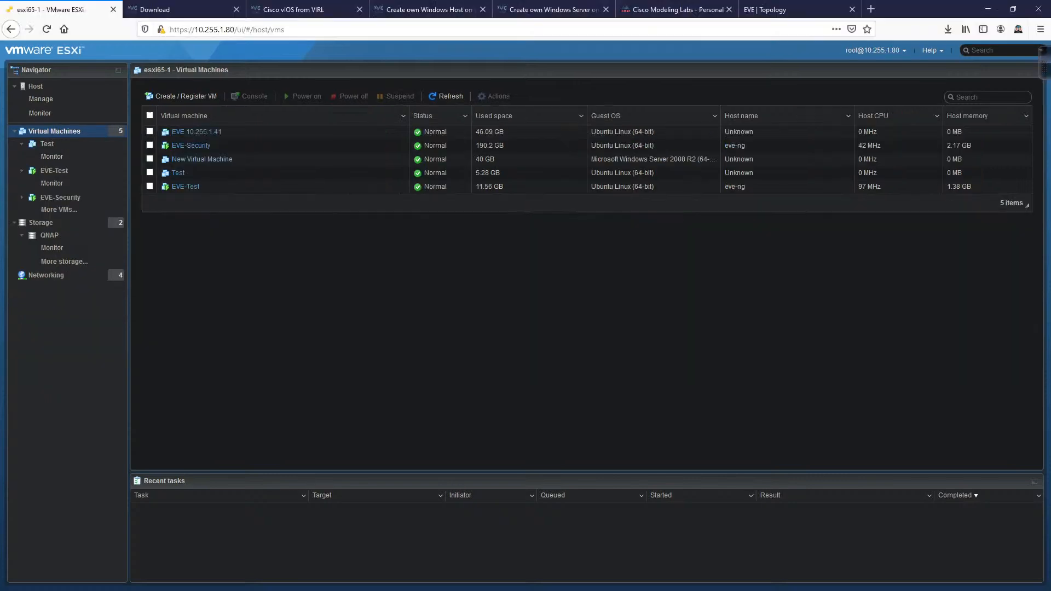
click(809, 9)
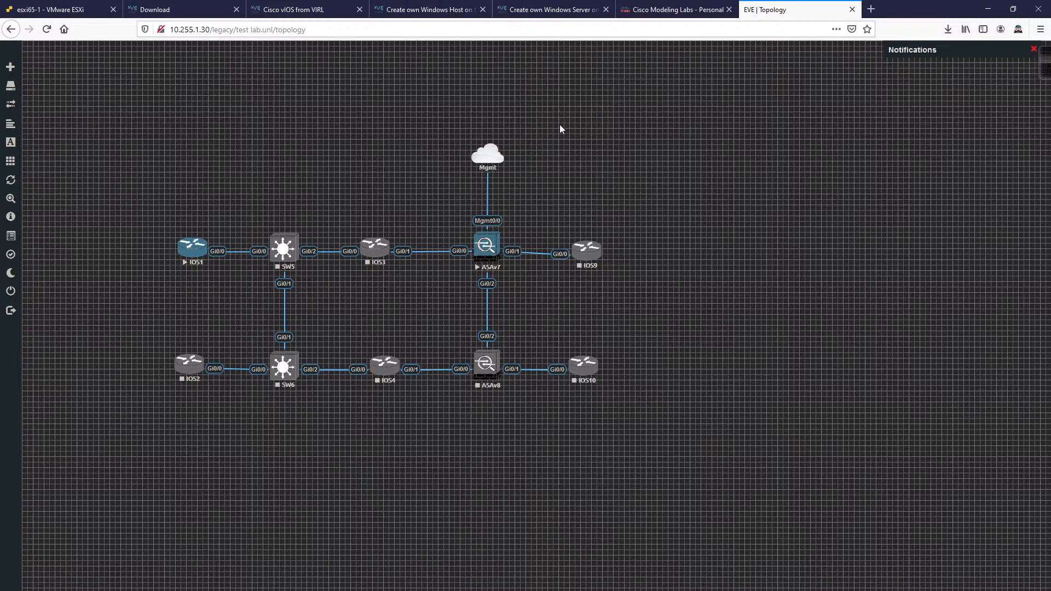
Step: Restore the EVE window to full screen and nudge the Mgmt cloud slightly up-right above ASAv7
drag(937, 4, 865, 106)
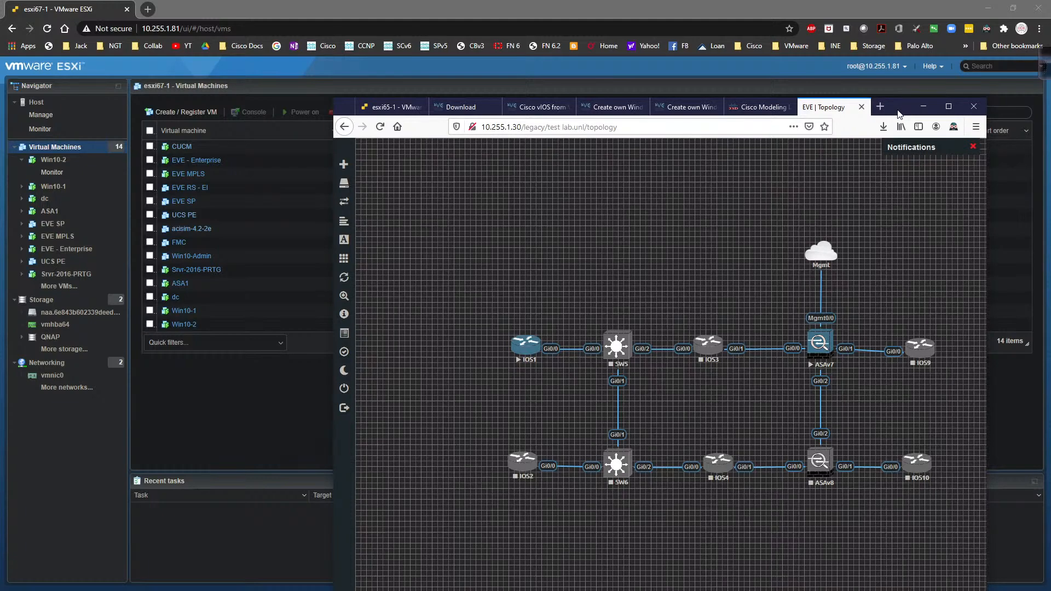
double_click(898, 113)
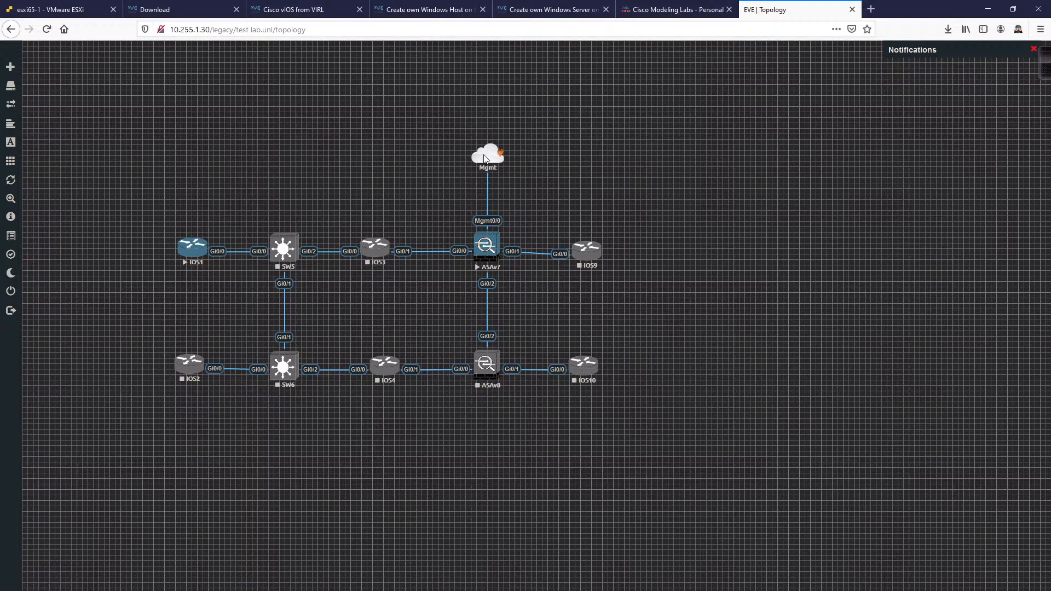
mouse_move(483, 159)
mouse_down()
mouse_move(491, 146)
mouse_move(477, 151)
mouse_move(486, 151)
mouse_up()
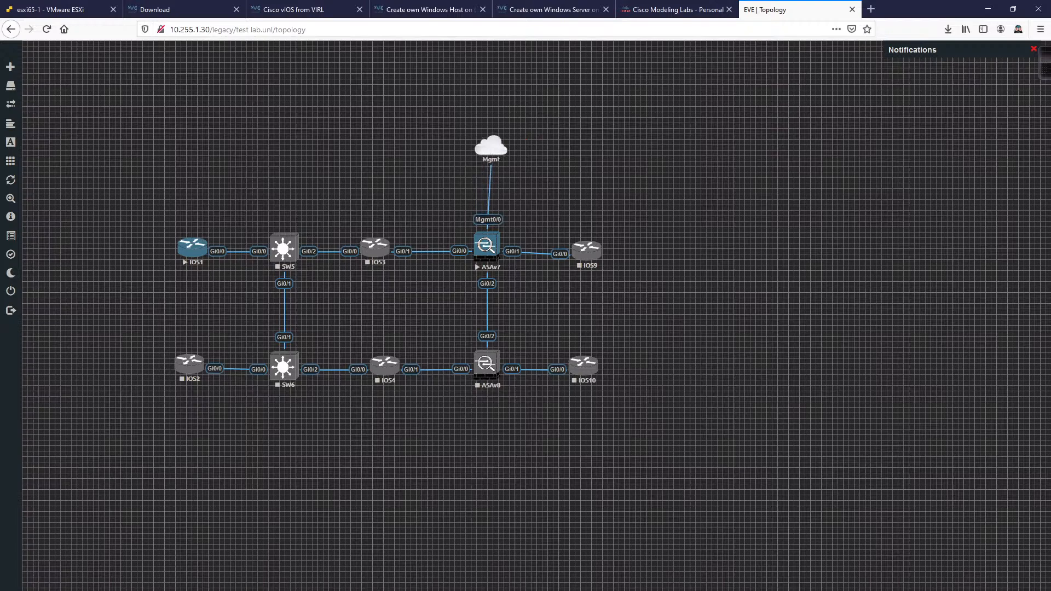
Step: Bring the IOS1 console forward, reposition it and wake it to the Router> prompt
key(alt+Tab)
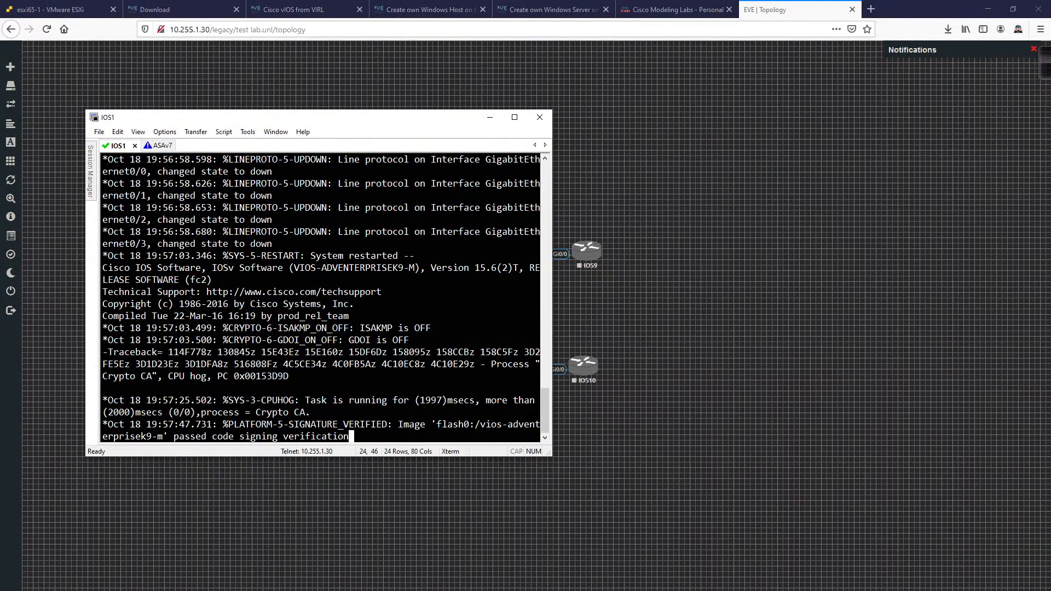
drag(364, 123, 822, 66)
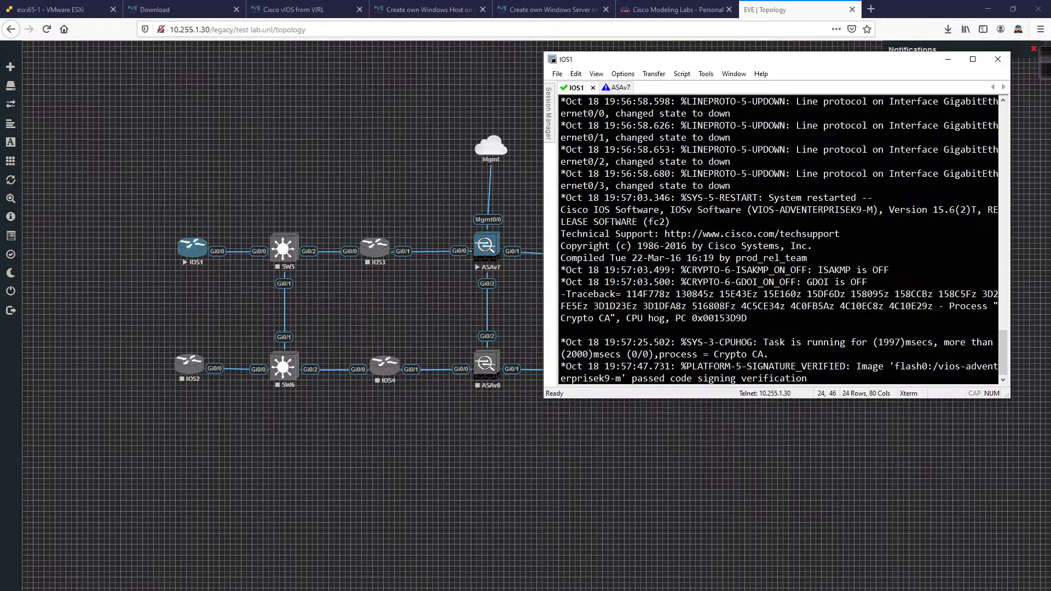
key(Return)
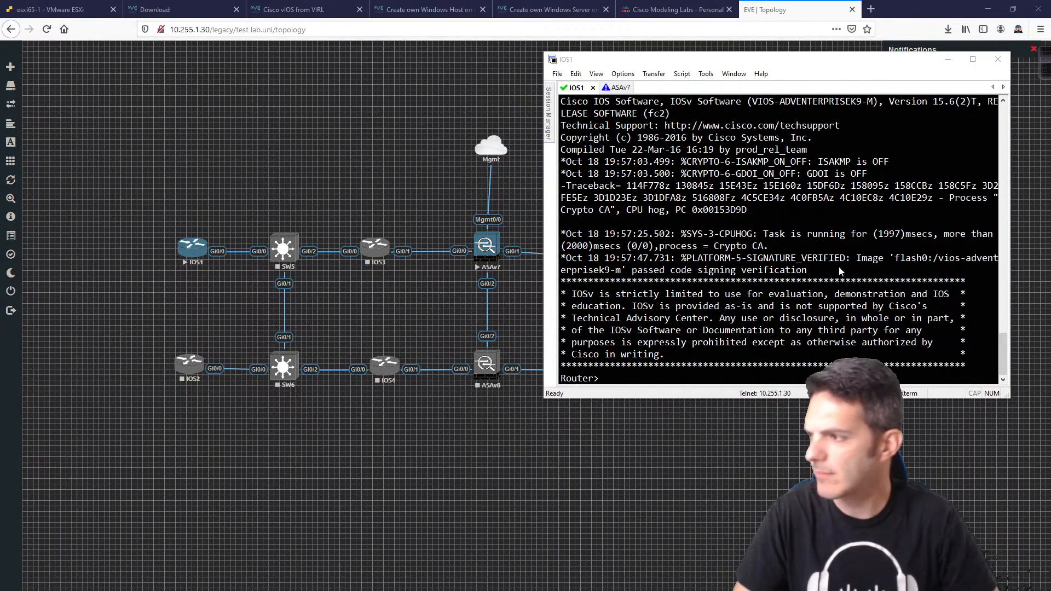
Step: On the ASAv7 console, enter privileged mode with an empty password, then global configuration mode
click(495, 245)
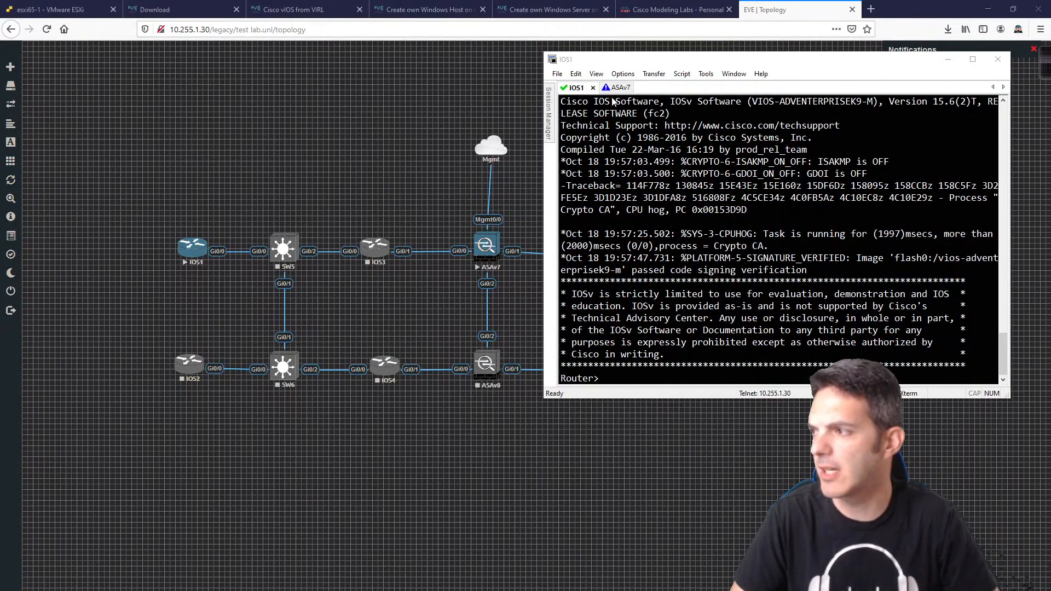
key(Return)
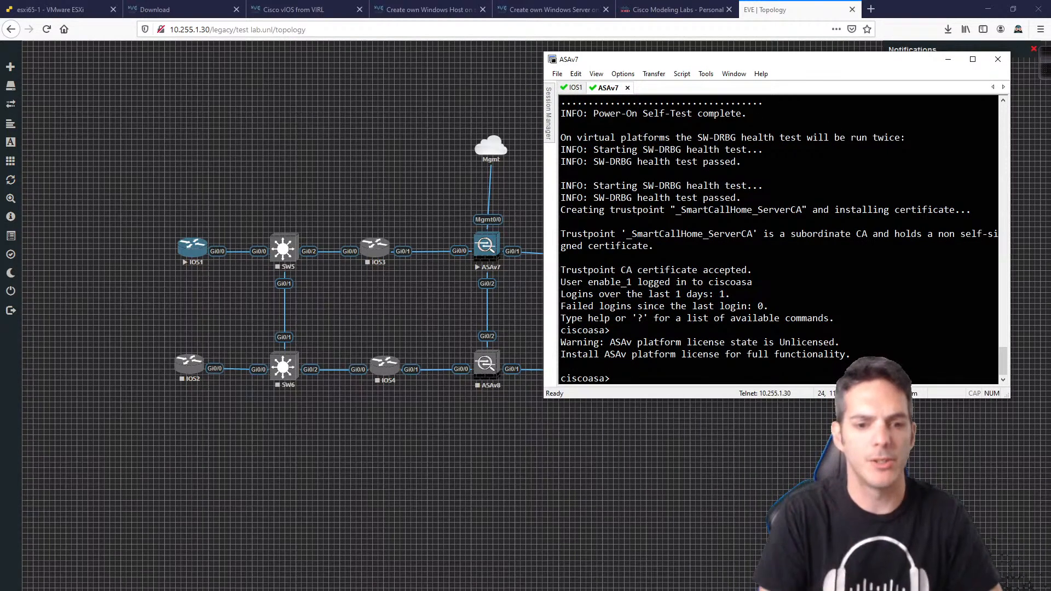
text(en)
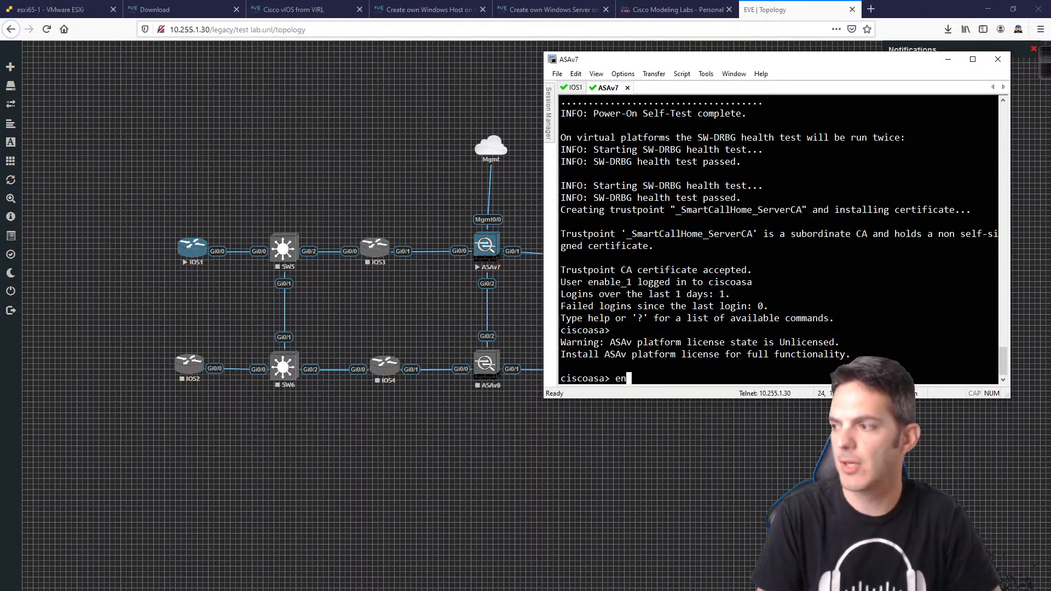
key(Return)
key(Return)
key(Return)
key(Return)
key(Return)
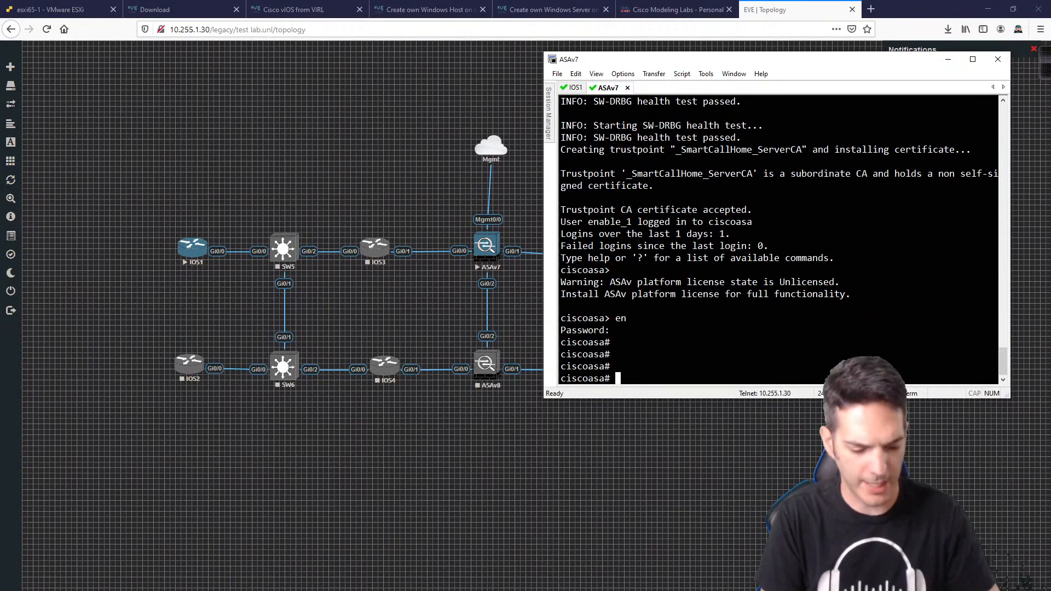
text(Q)
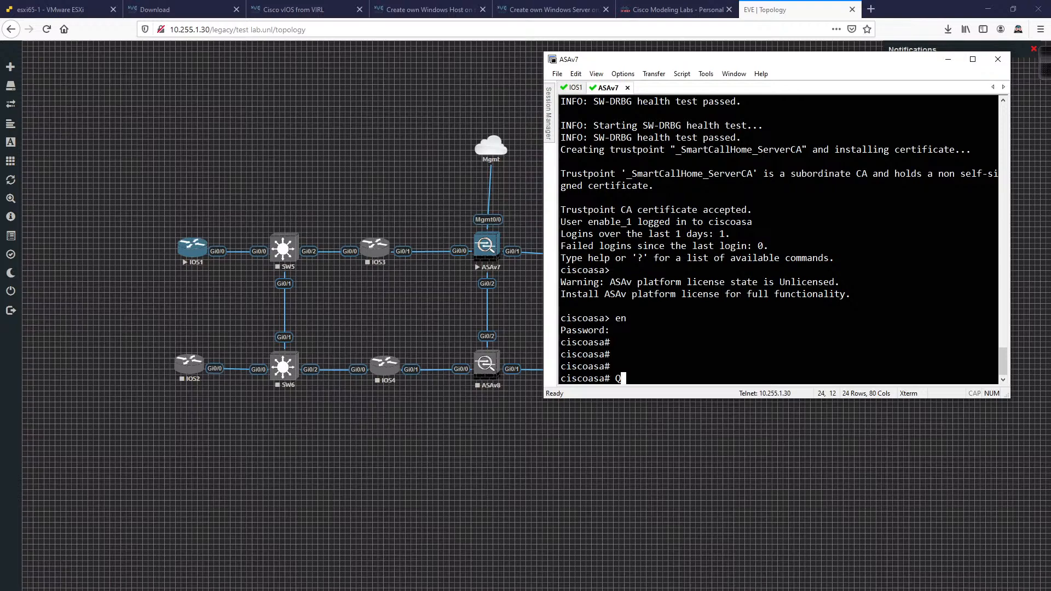
key(BackSpace)
text(conf t)
key(Return)
Step: Set the hostname to ASA7, enter interface Management0/0 and begin its ip address command
key(Return)
key(Return)
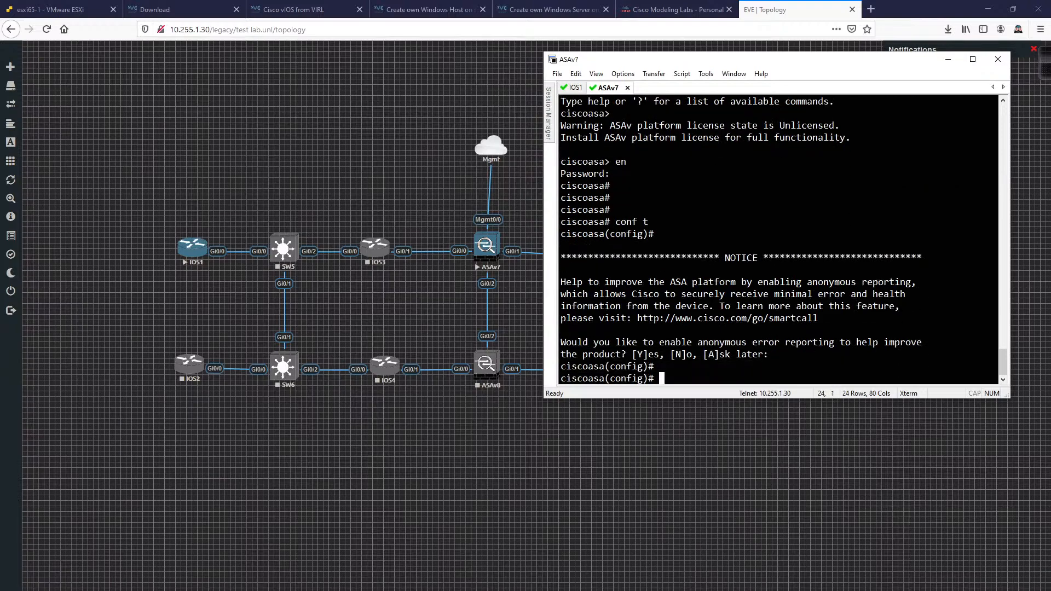
text(hostn ASA7)
key(Return)
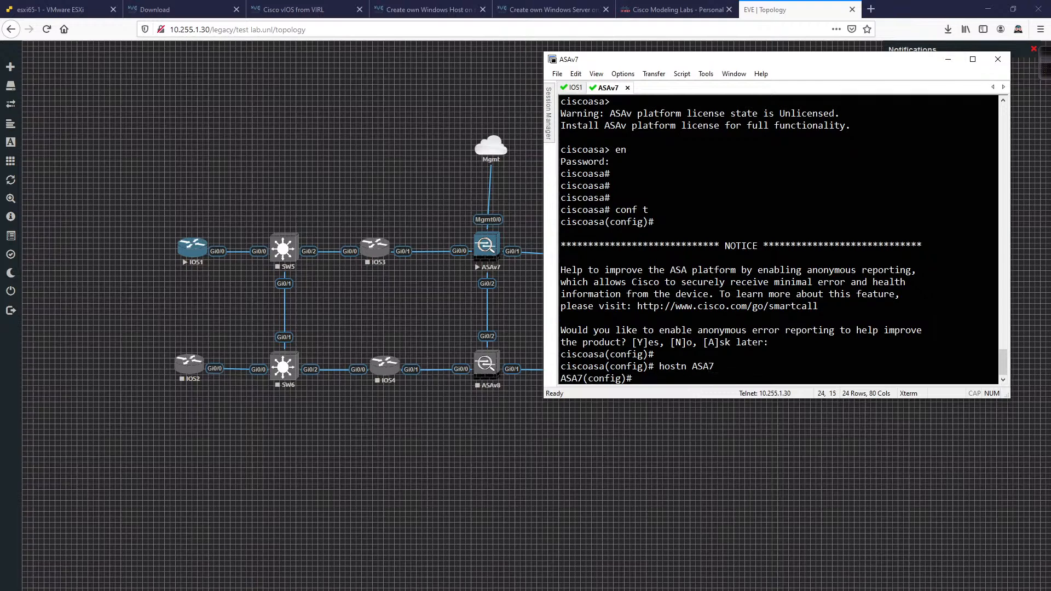
text(int m0/0)
key(Return)
text(ip add)
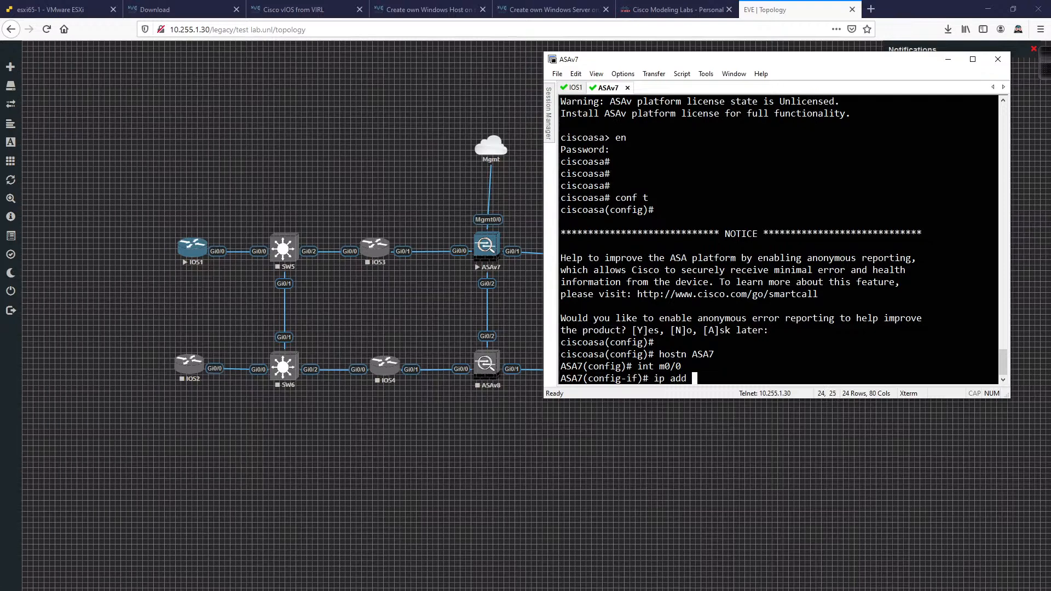
key(alt+Tab)
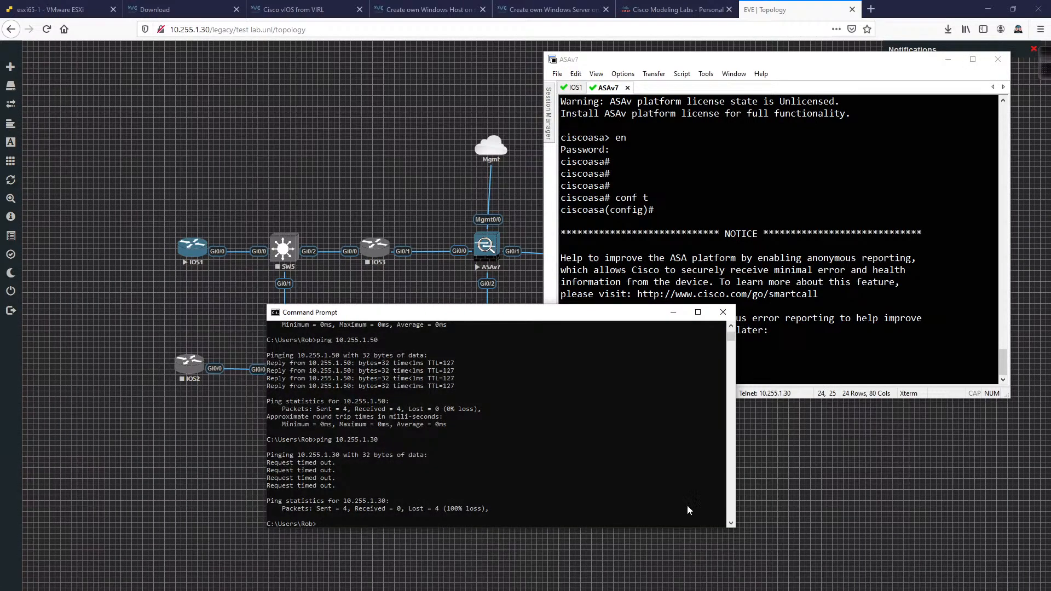
Step: Re-ping 10.255.1.30 successfully, ping 10.255.1.31 (times out), then minimize Command Prompt
key(Up)
key(Return)
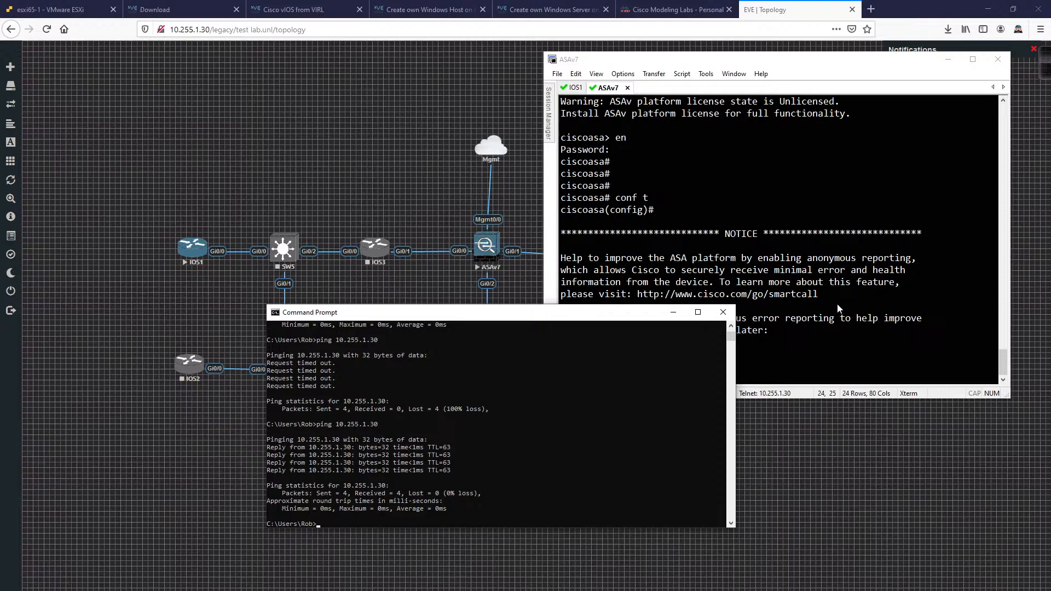
click(700, 386)
key(Up)
key(BackSpace)
text(10.255.1.3)
key(Return)
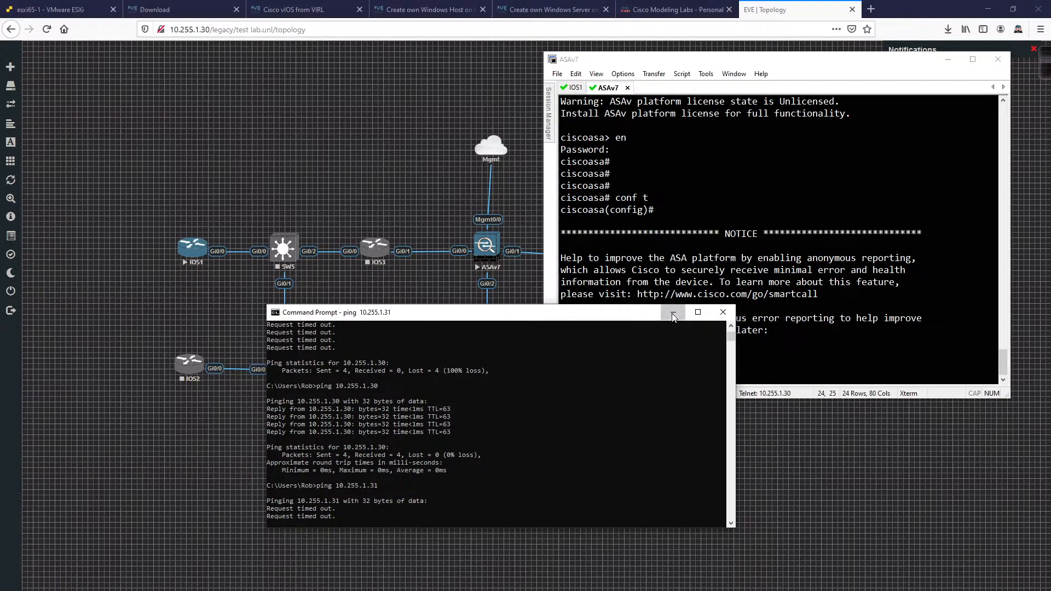
click(673, 316)
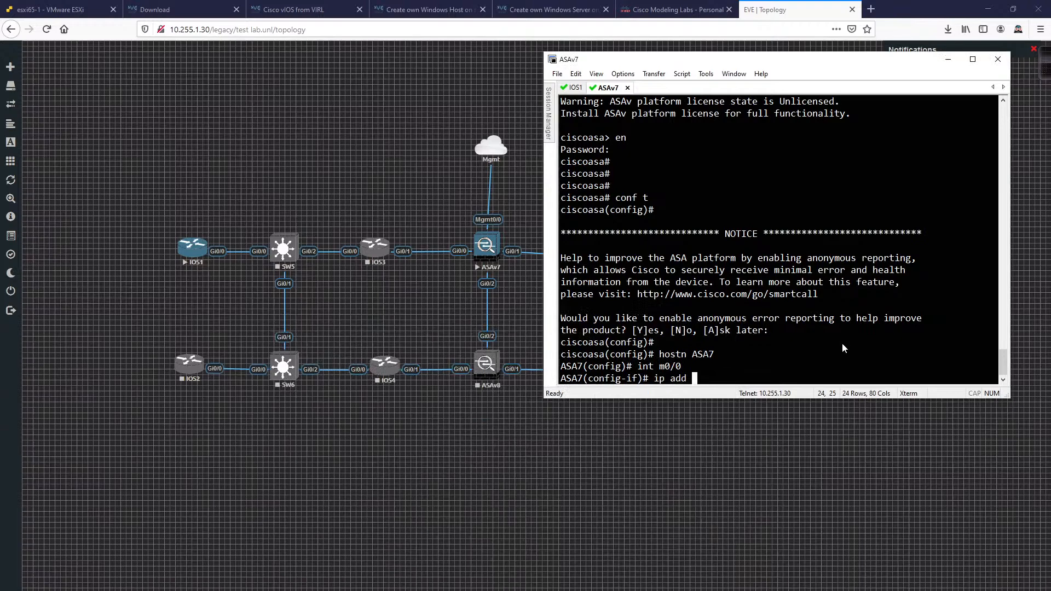
Step: Give Management0/0 IP 10.255.1.31 255.255.255.0, enable it with no shut and name it mgmt
text(10.255.1.31 255.255.255.0)
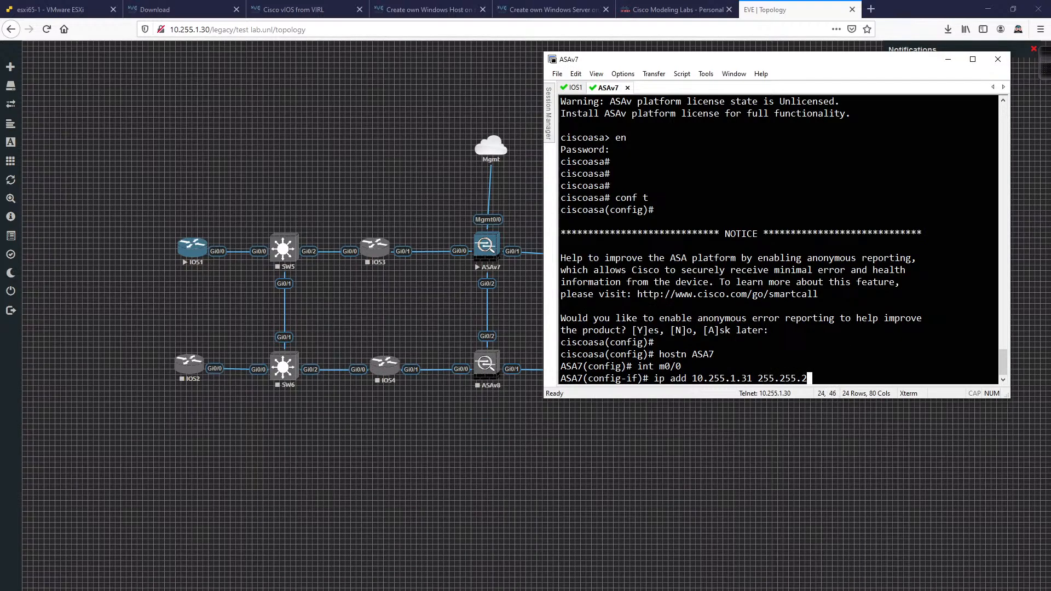
key(Return)
text(no shut)
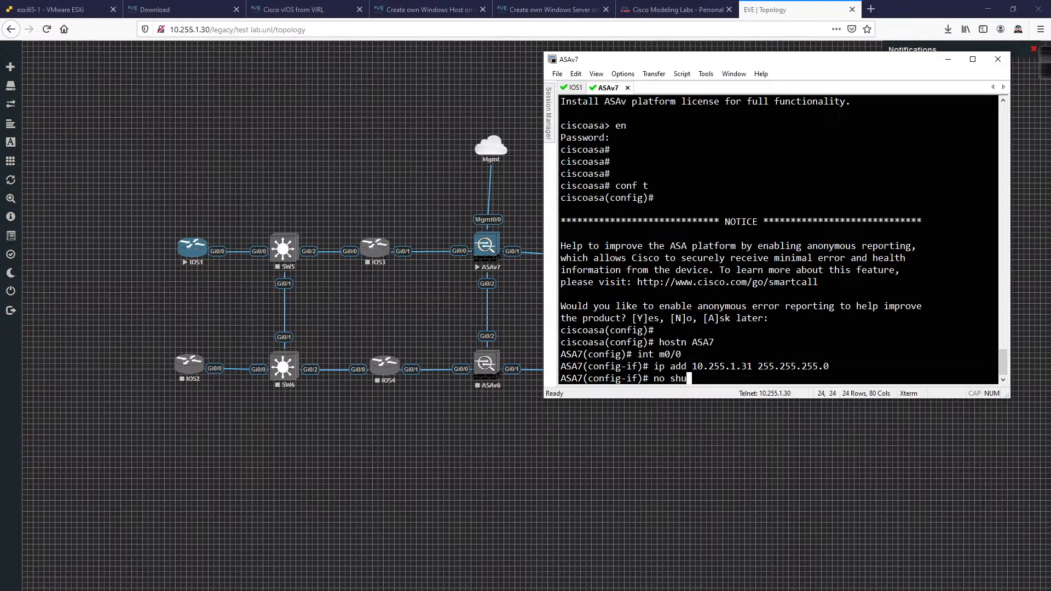
key(Return)
text(nameif mgmt)
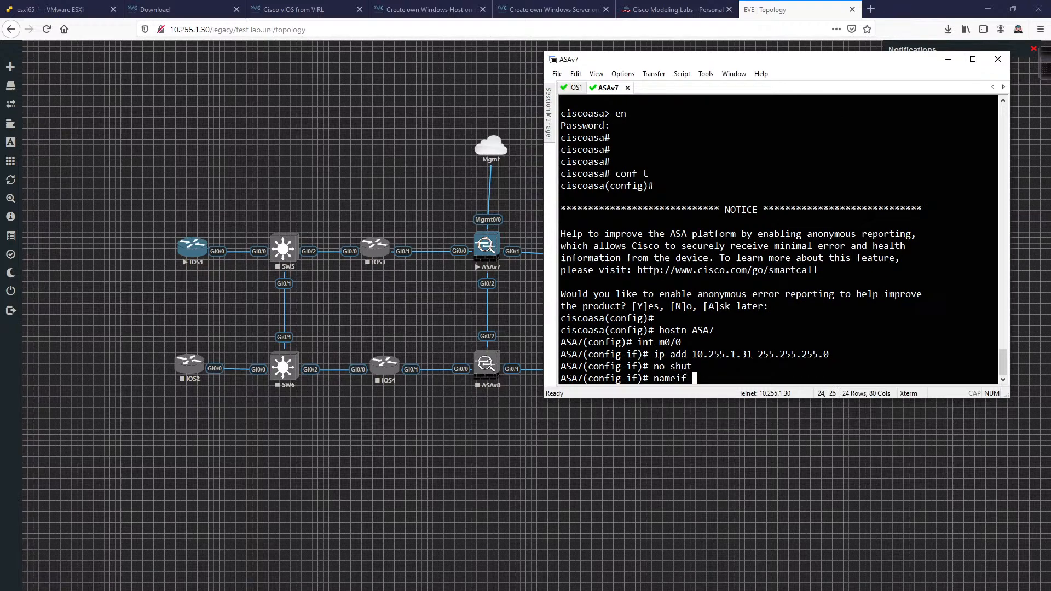
key(Return)
key(Return)
text(exit)
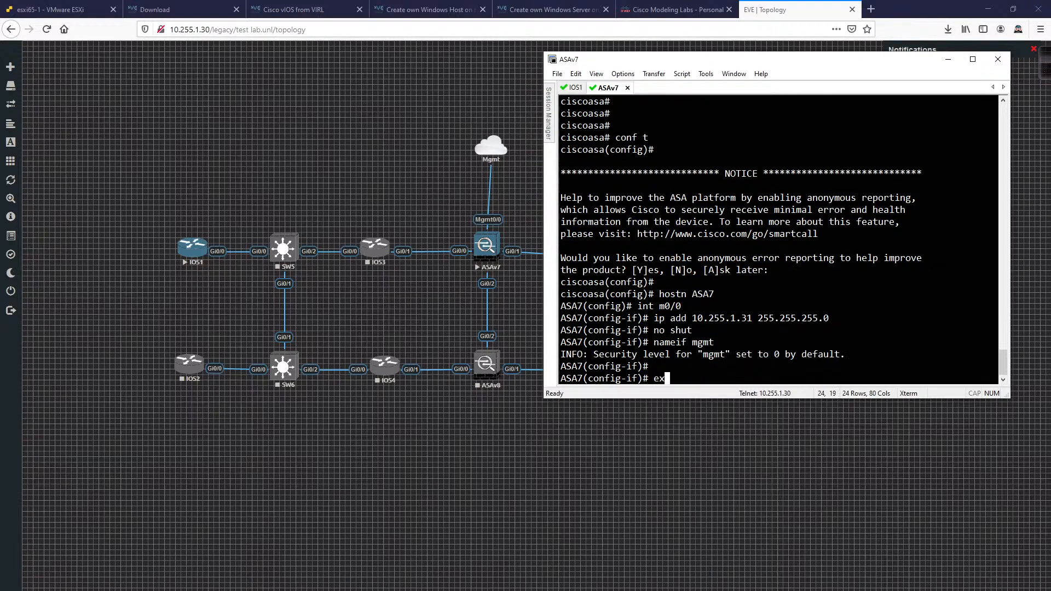
key(Return)
Step: Create a local user with its password at privilege level 15
text(host)
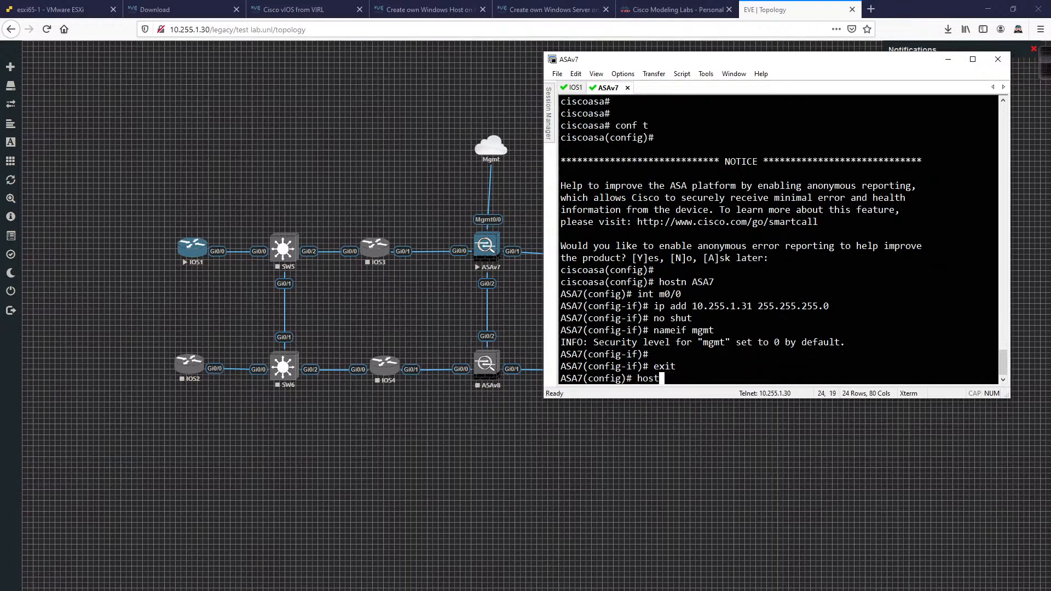
key(BackSpace)
key(BackSpace)
key(BackSpace)
key(BackSpace)
text(usern)
key(Tab)
text(Rob pr)
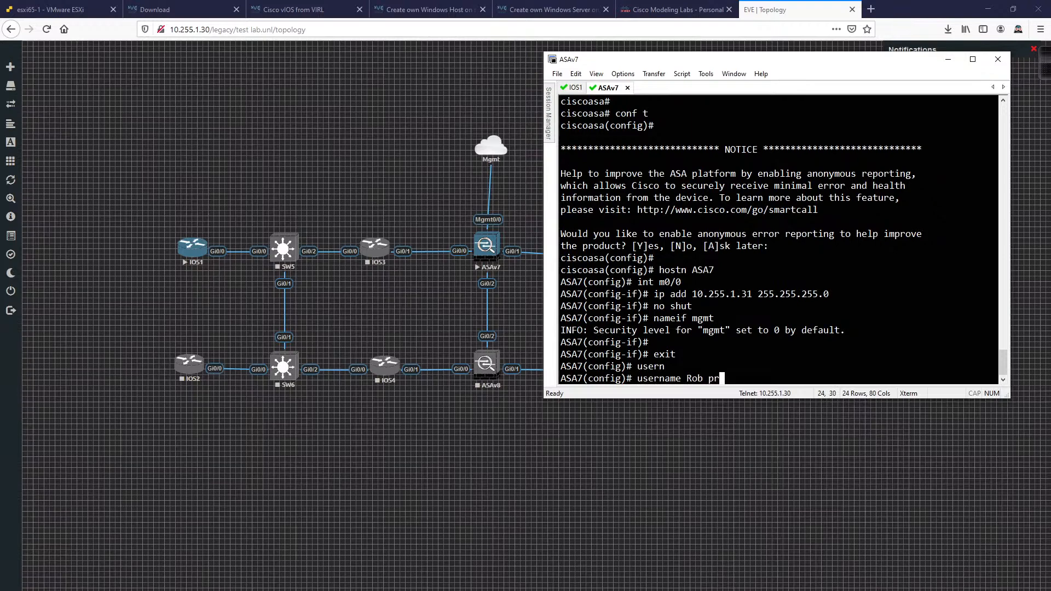
key(BackSpace)
text(as)
key(Tab)
text(cisc)
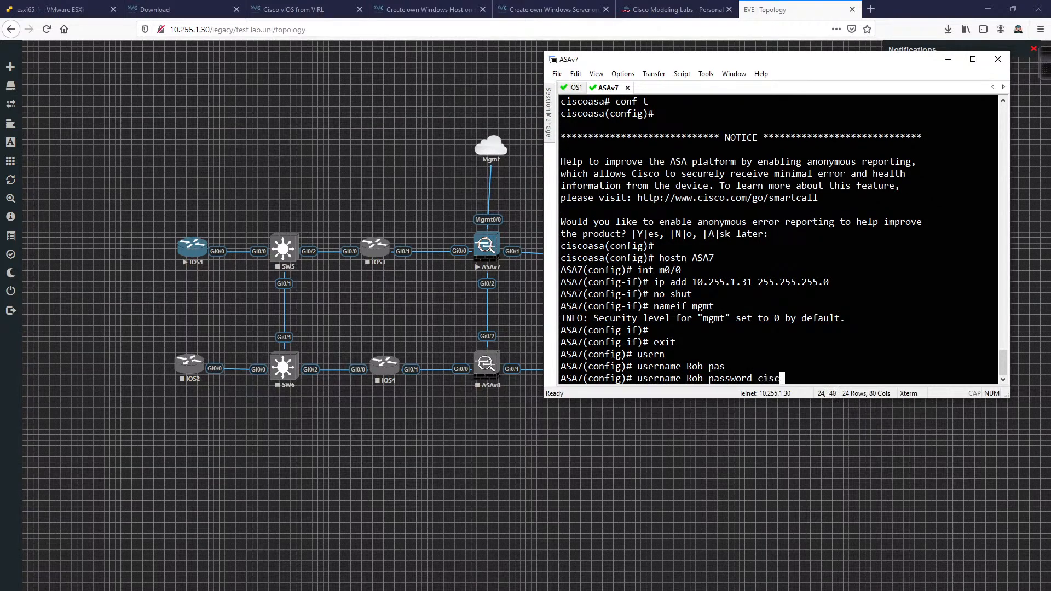
text(o pr)
key(Tab)
text(15)
key(Return)
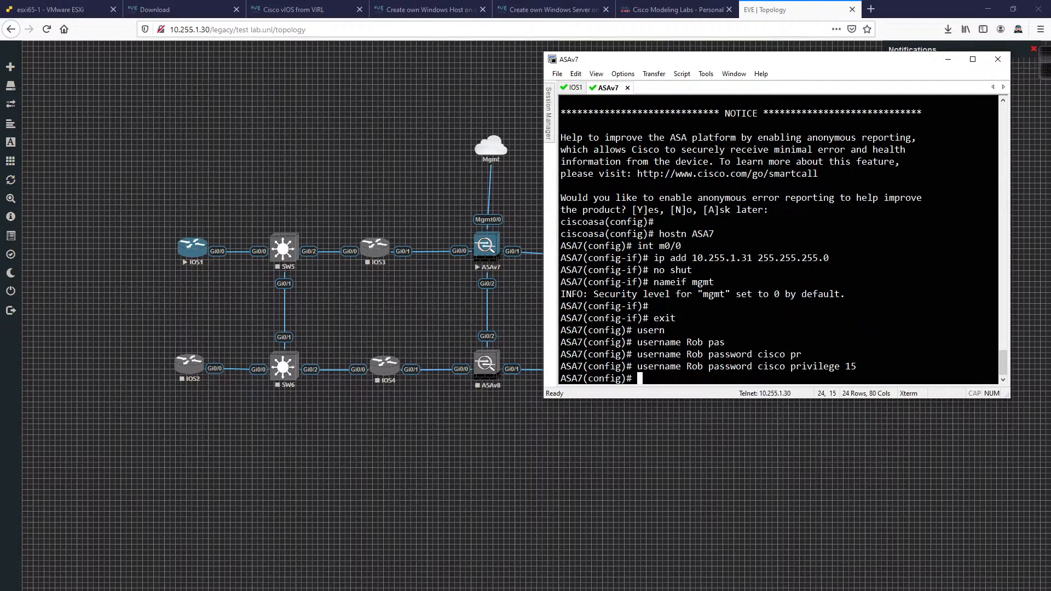
text(http ?10.)
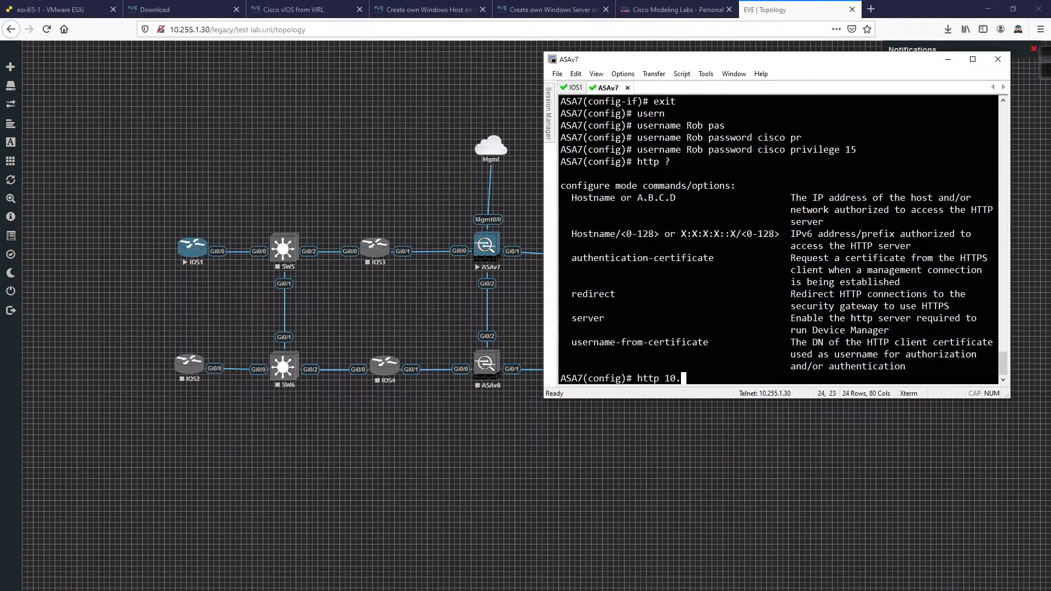
Step: Permit HTTP/ASDM access from 10.255.0.0 255.255.0.0 on the mgmt interface
text(255.0.0 255.255.0.0 )
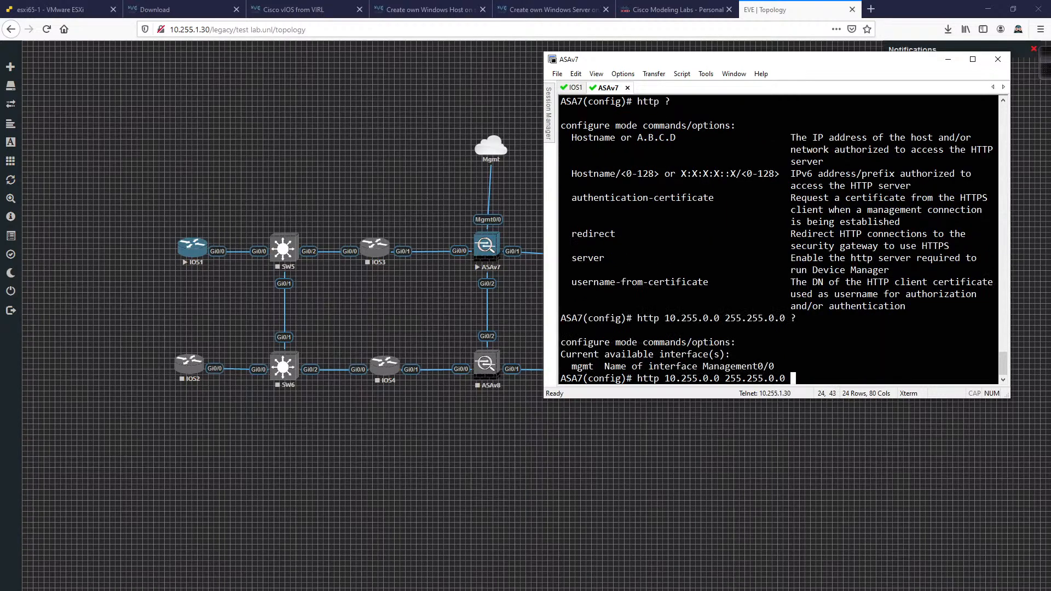
text(?mg)
key(Tab)
key(Return)
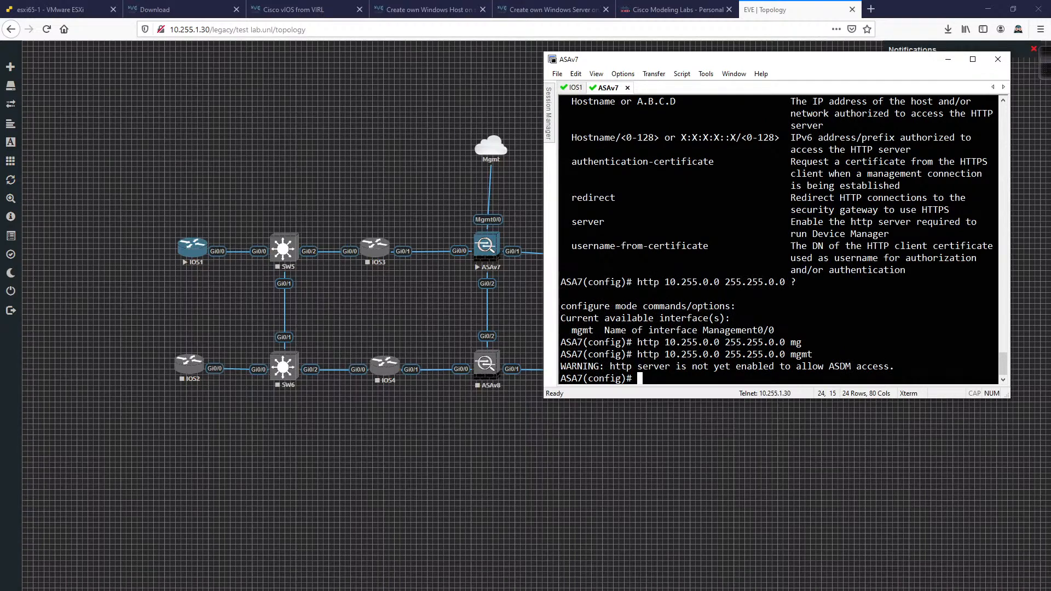
Step: Enable ASA7's HTTP server and re-apply the HTTP access rule from command history
text(http ser)
key(Tab)
text(en)
key(Tab)
key(Return)
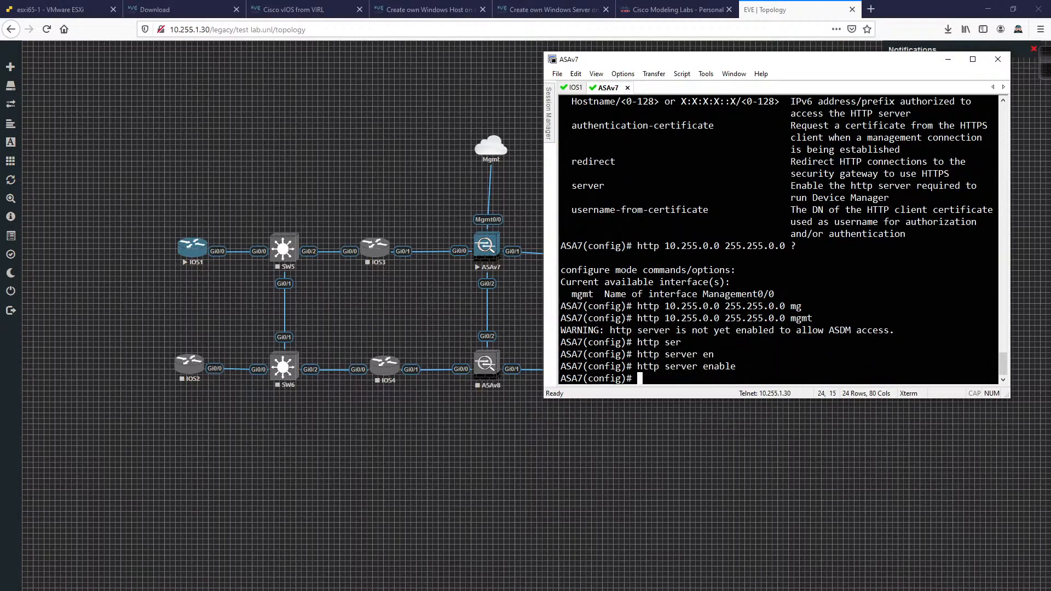
key(Up)
key(Up)
key(Up)
key(Down)
key(Return)
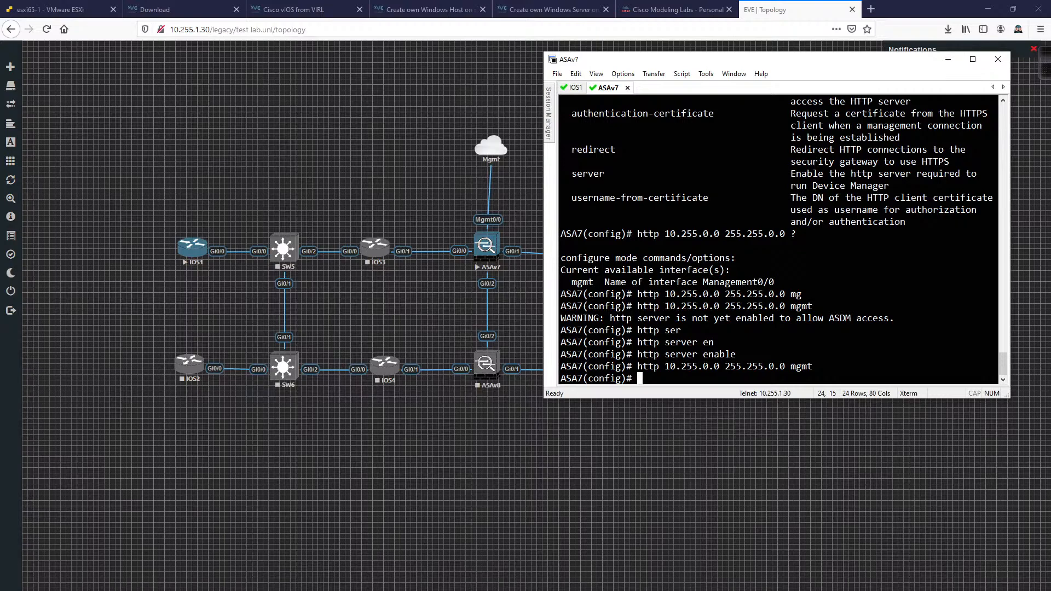
Step: Configure 'aaa authentication http console LOCAL' on ASA7, then start a route on the mgmt interface
text(aaa authen)
key(Tab)
text(?http)
key(Tab)
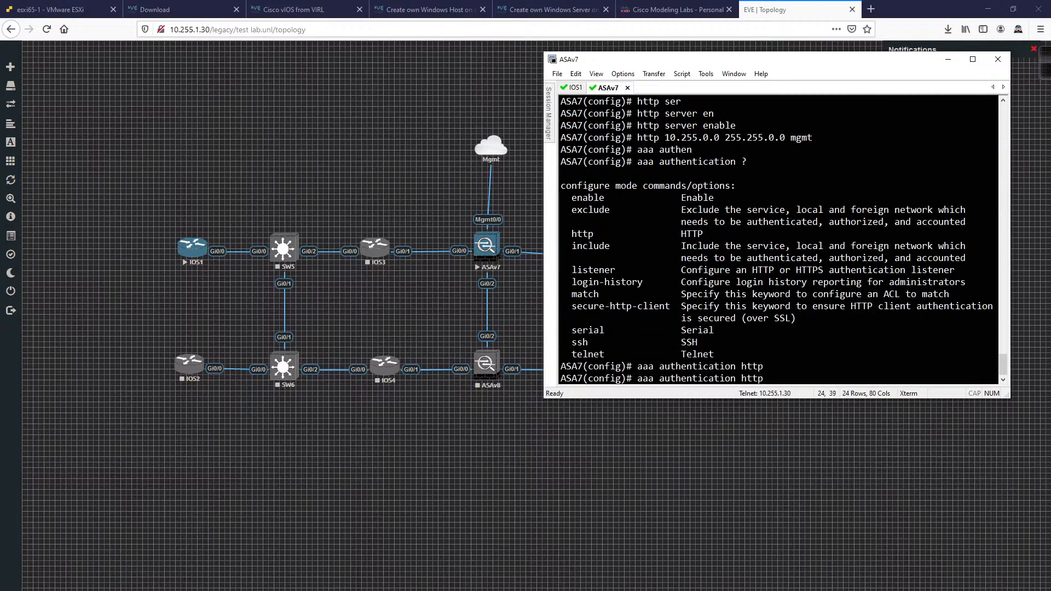
text(?con)
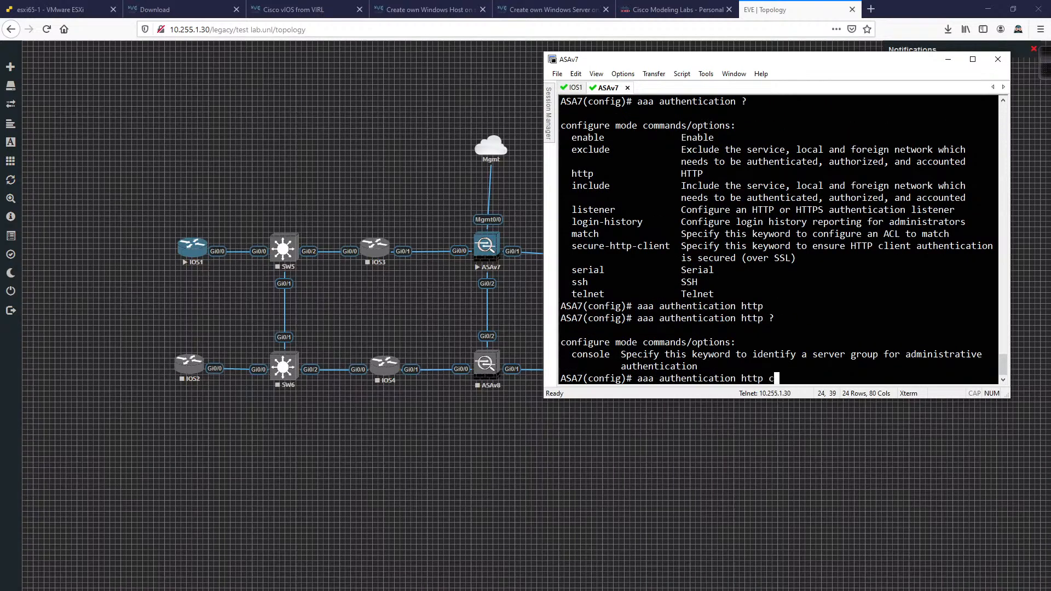
key(Tab)
text(LOCAL)
key(Return)
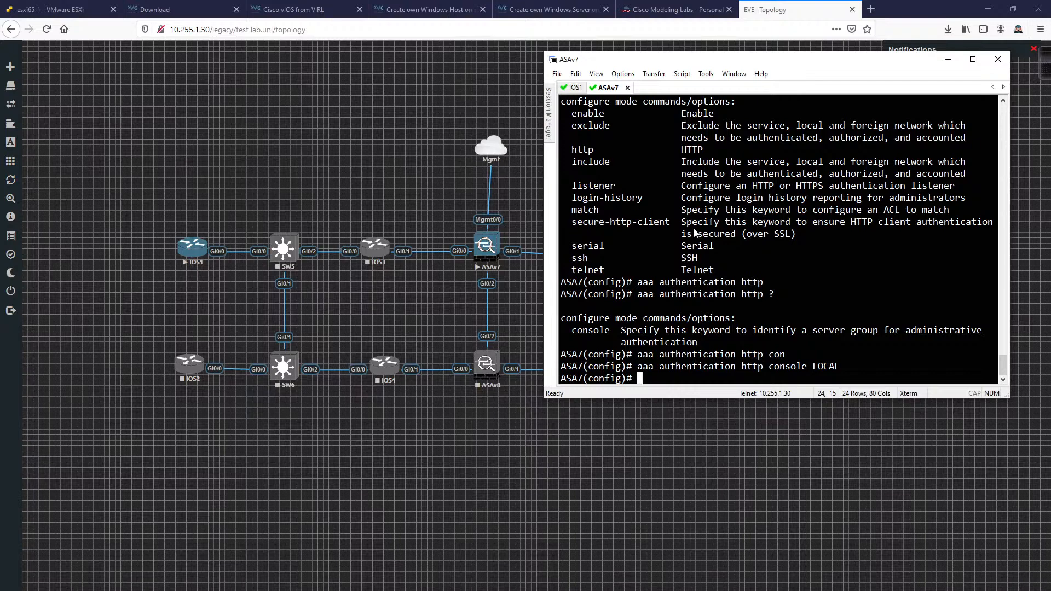
text(route mgm)
key(Tab)
Step: Replace the mistyped line with 'route mgmt 10.255.10.0 255.255.255.0 10.255.1.1'
text(10.255.)
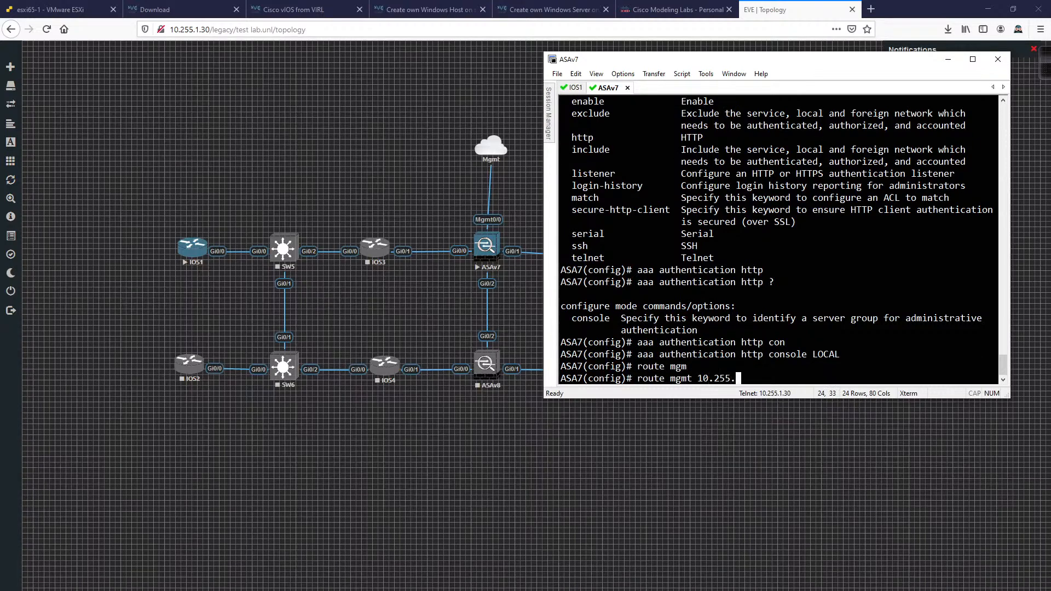
text(1.0 255.255.2)
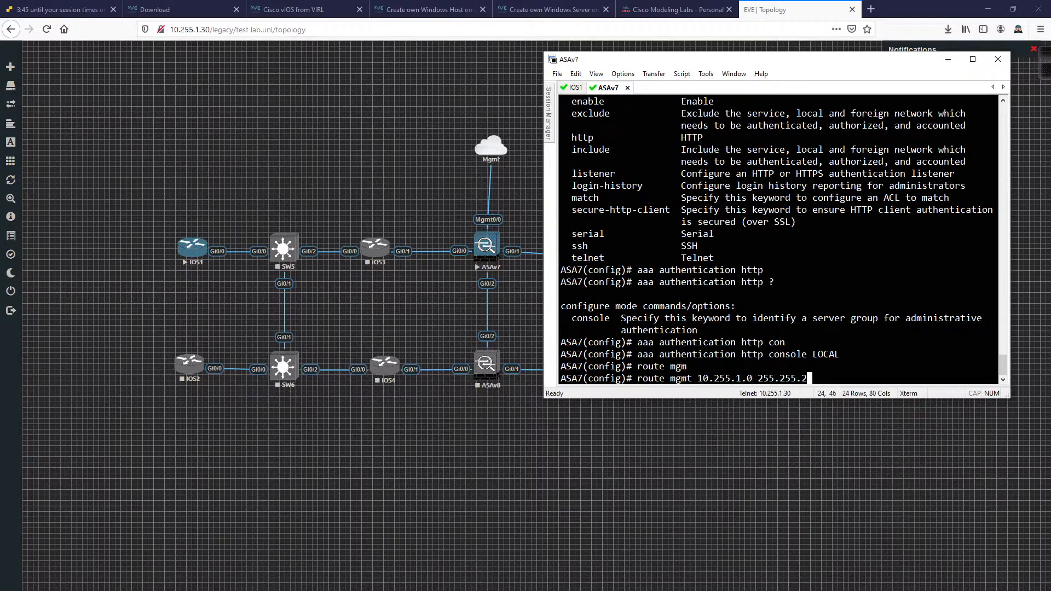
key(ctrl+u)
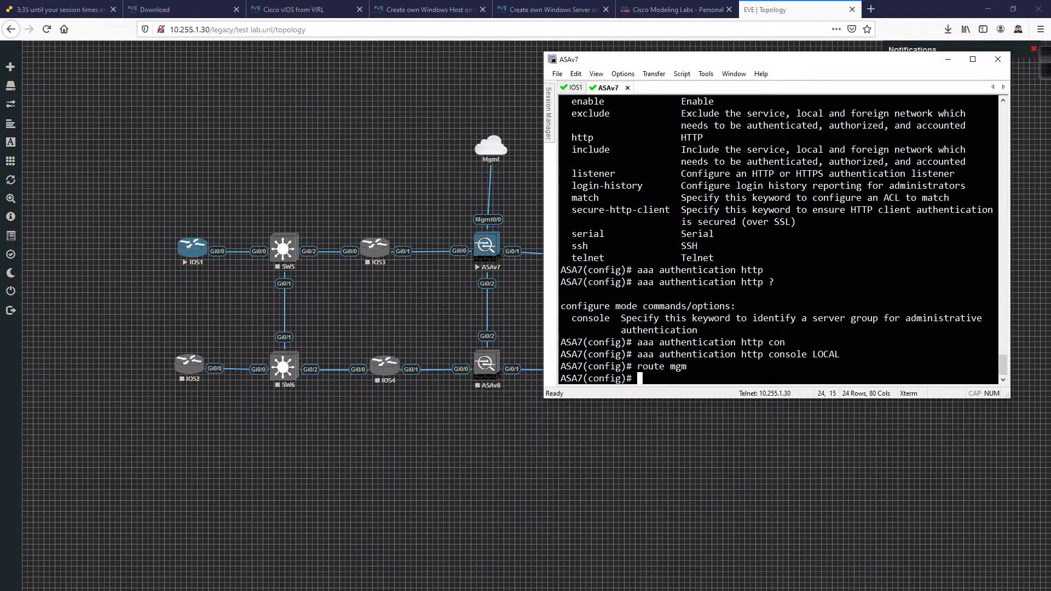
text(route mgmt 10.255.10.0)
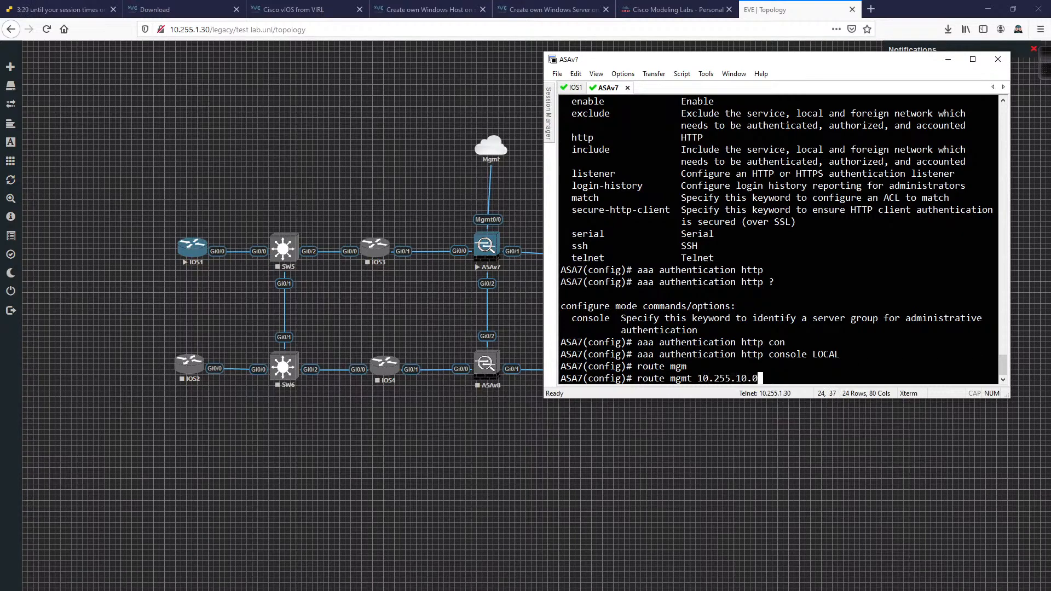
text( 255.255.255.0 10.255.1.1)
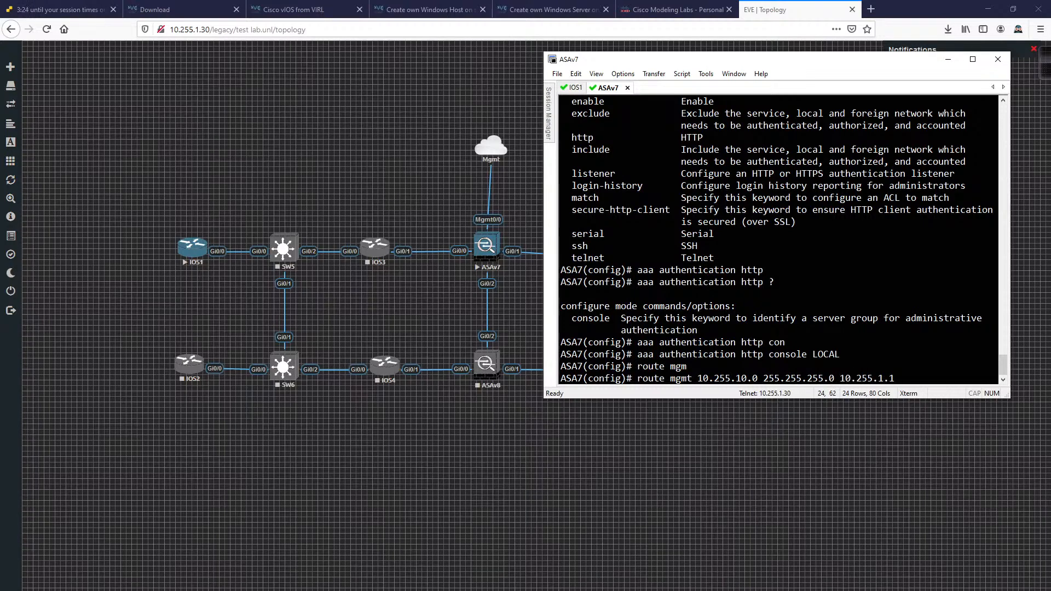
key(Return)
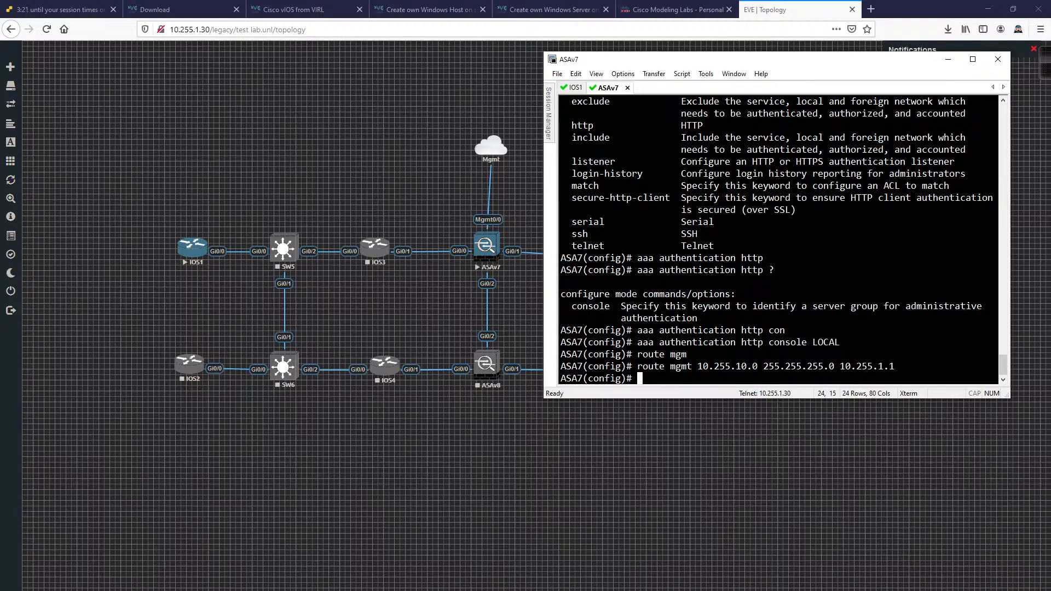
key(alt+Tab)
Step: Re-run the ping to 10.255.1.31 and confirm all four replies with 0% loss
key(Up)
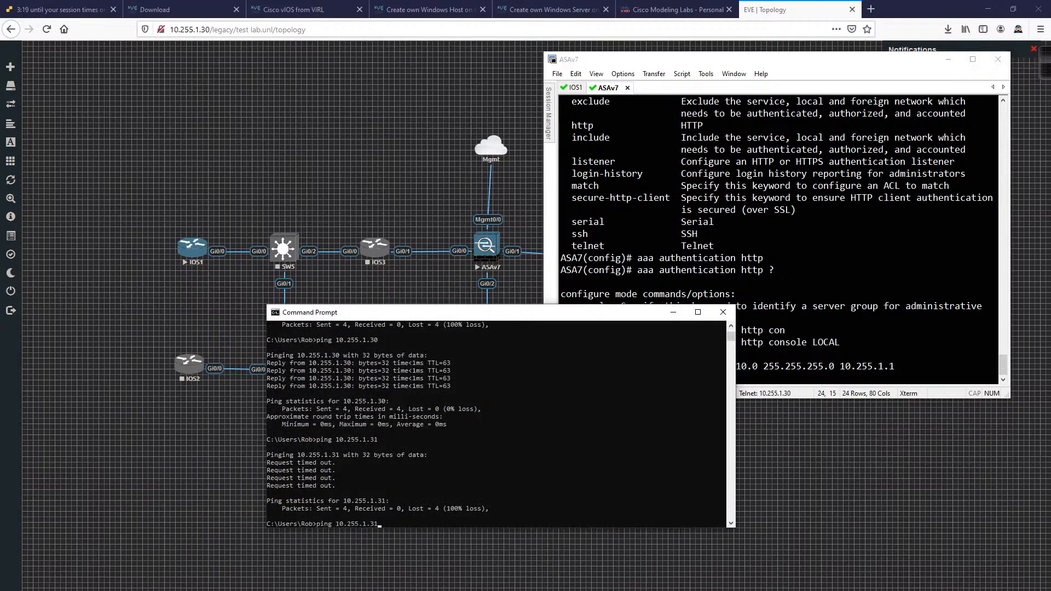
key(Return)
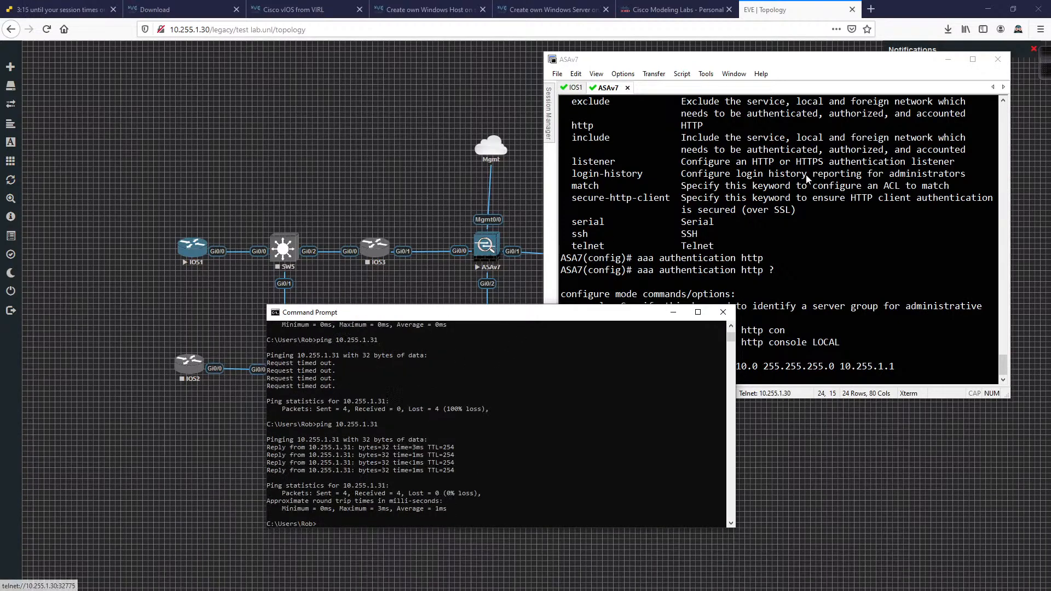
click(871, 10)
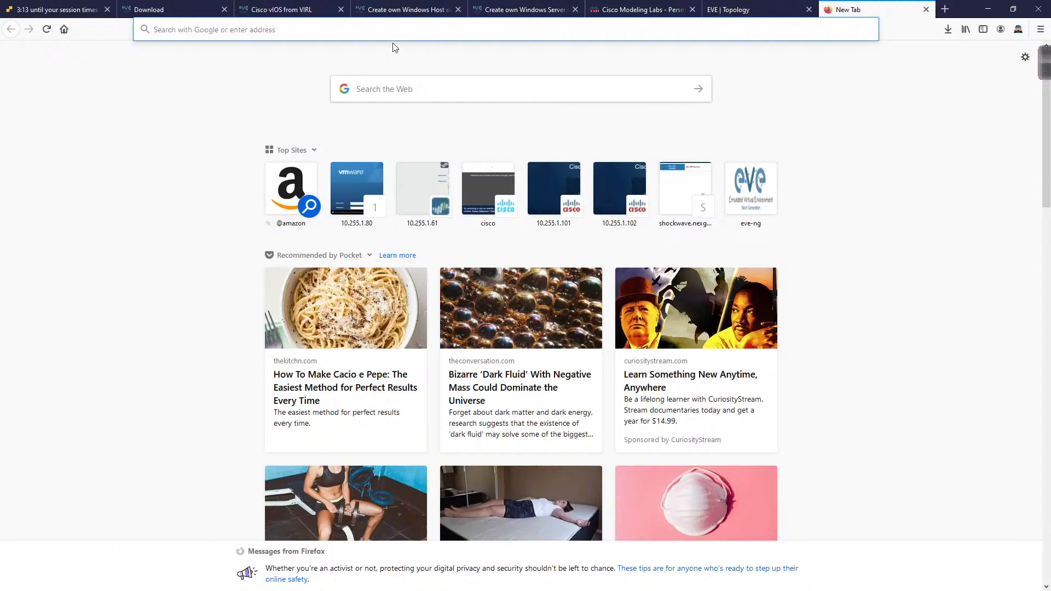
text(10.255.1.3)
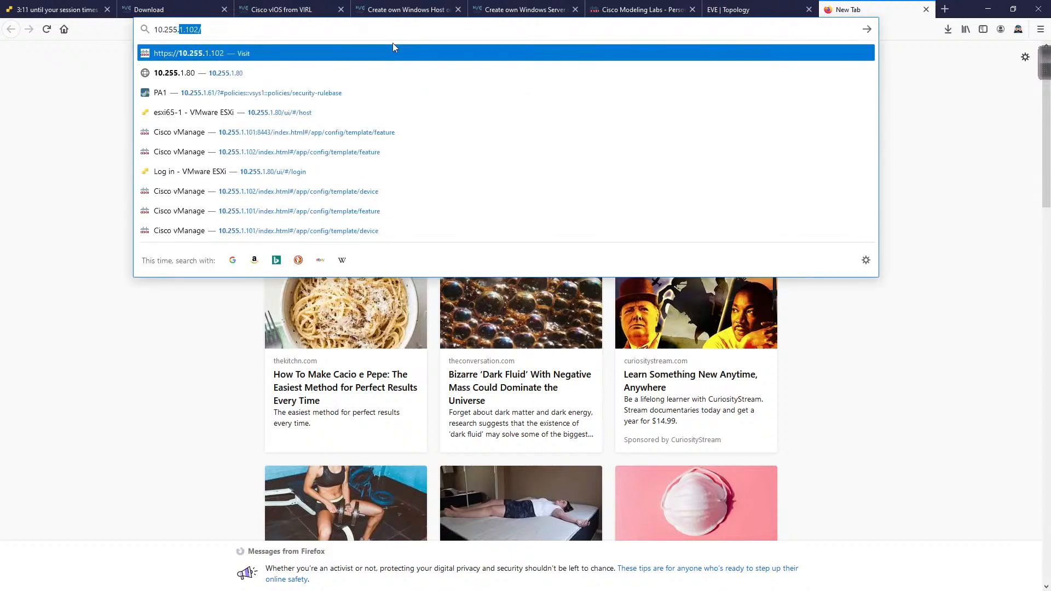
text(1)
key(Return)
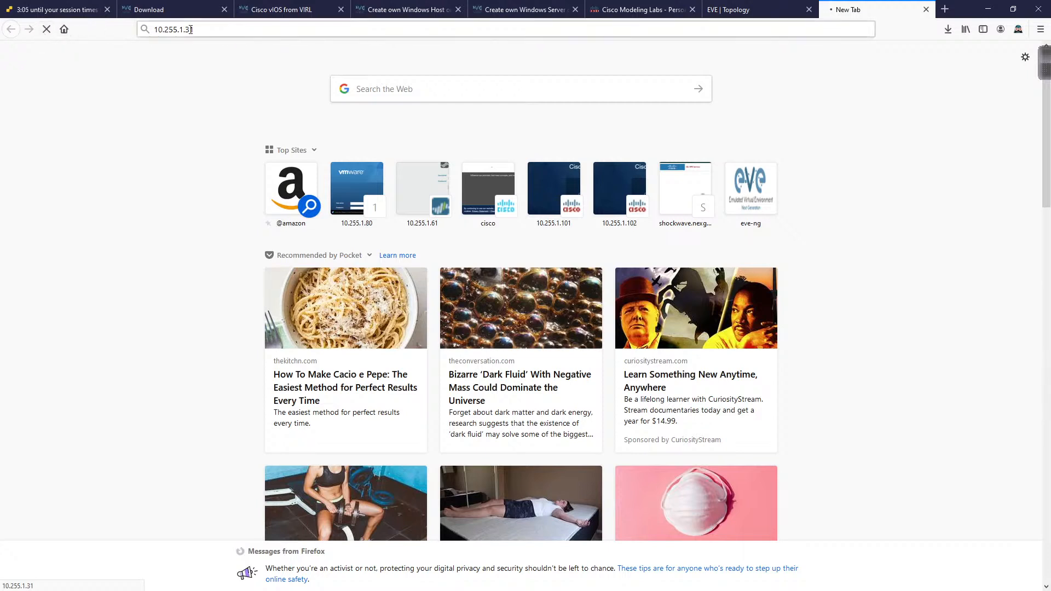
click(46, 29)
click(194, 29)
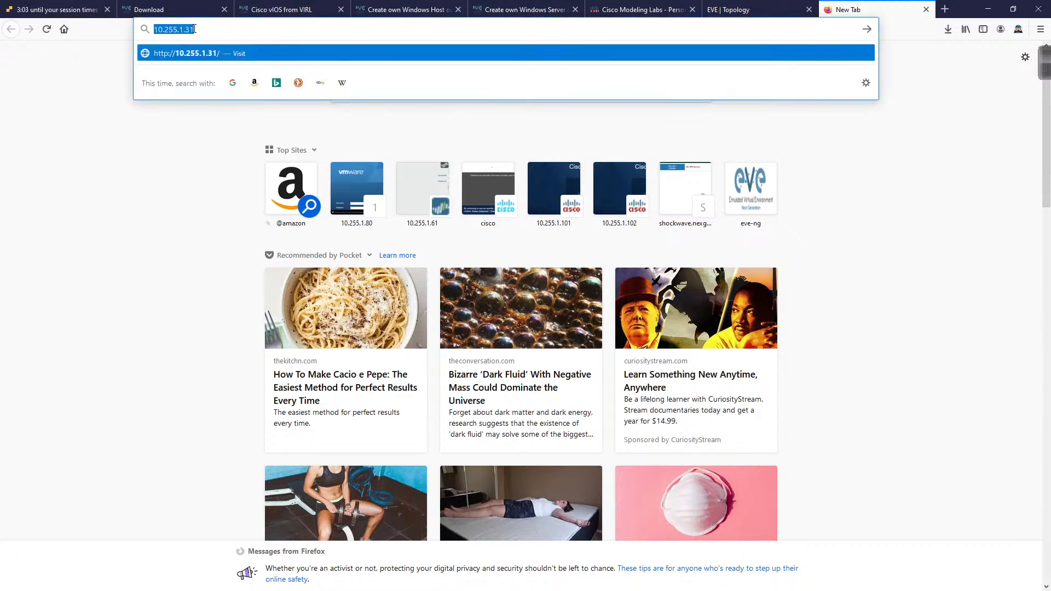
key(Home)
text(https://)
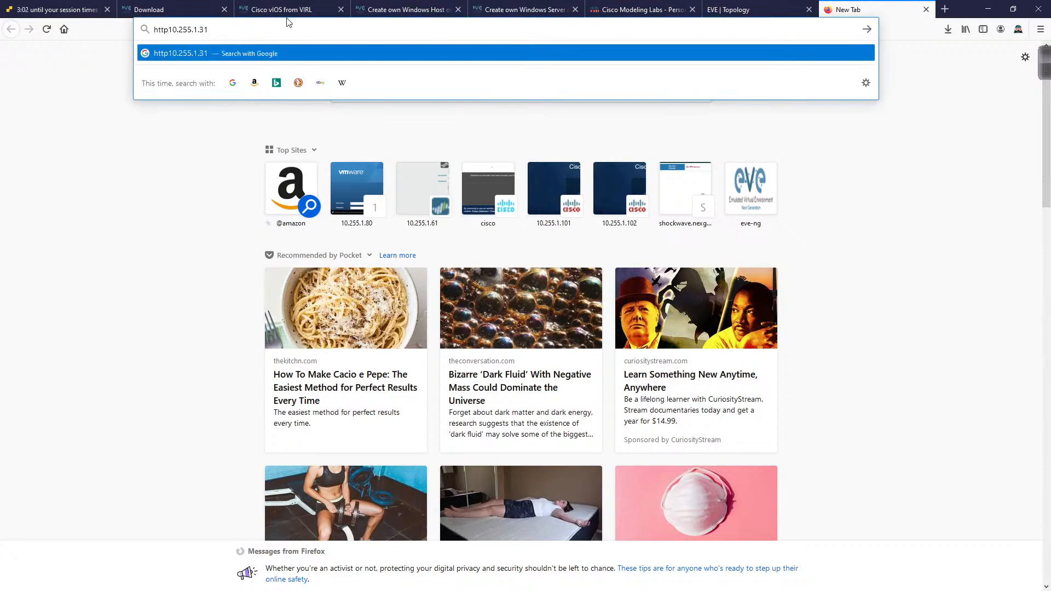
key(Return)
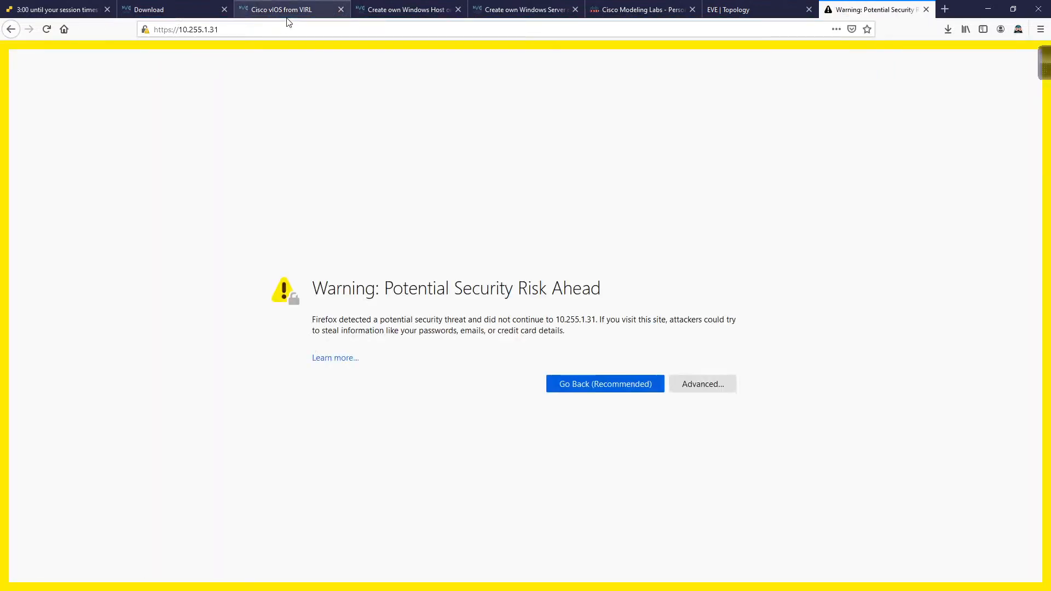
click(703, 384)
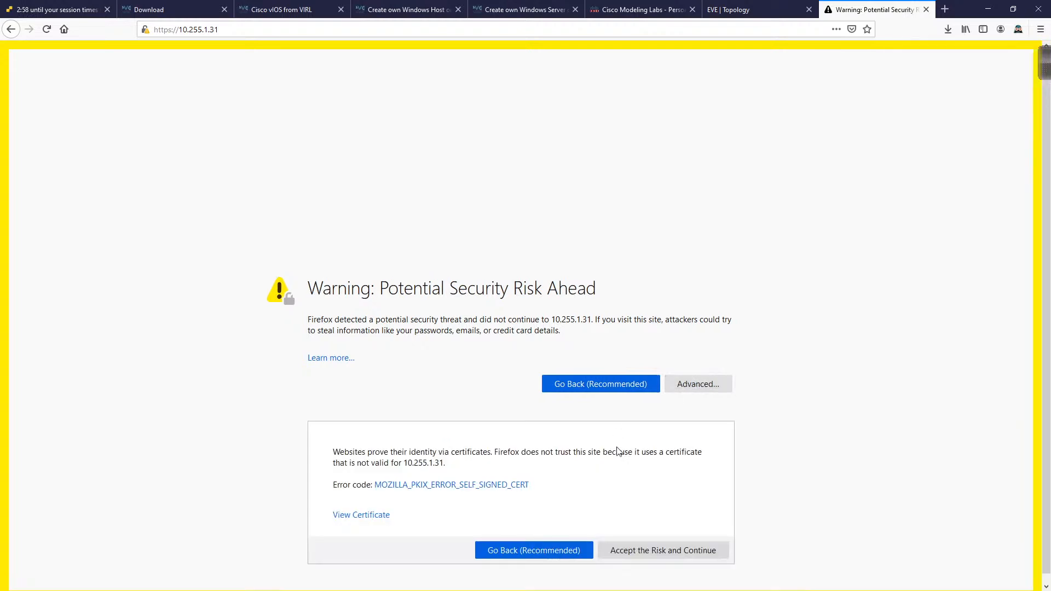
click(642, 552)
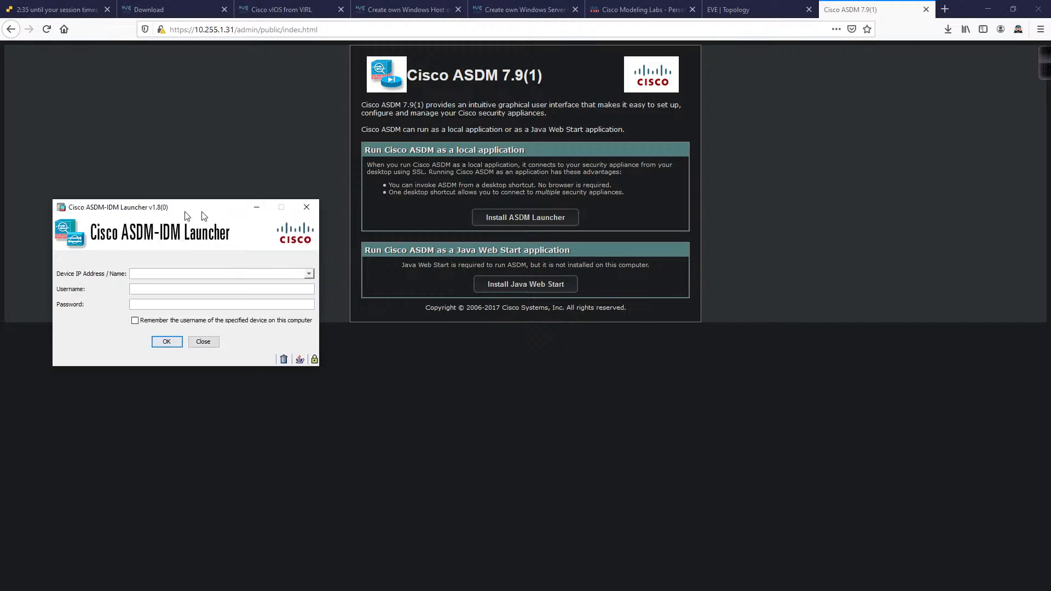
Step: Log in to ASDM at 10.255.1.31 with the local admin username and password, trusting the certificate
drag(183, 212, 204, 275)
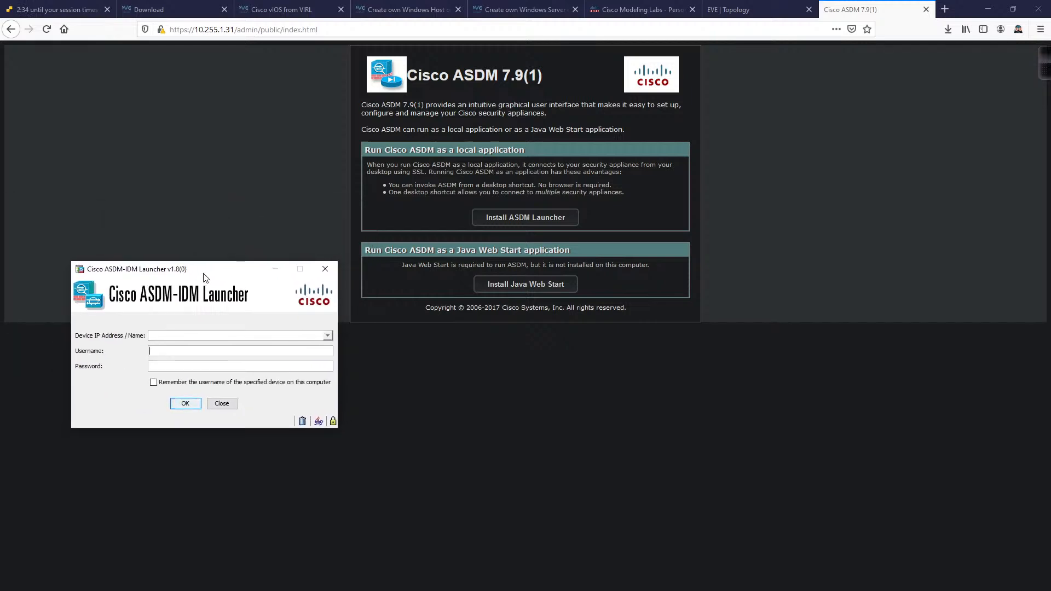
key(shift+Tab)
text(10)
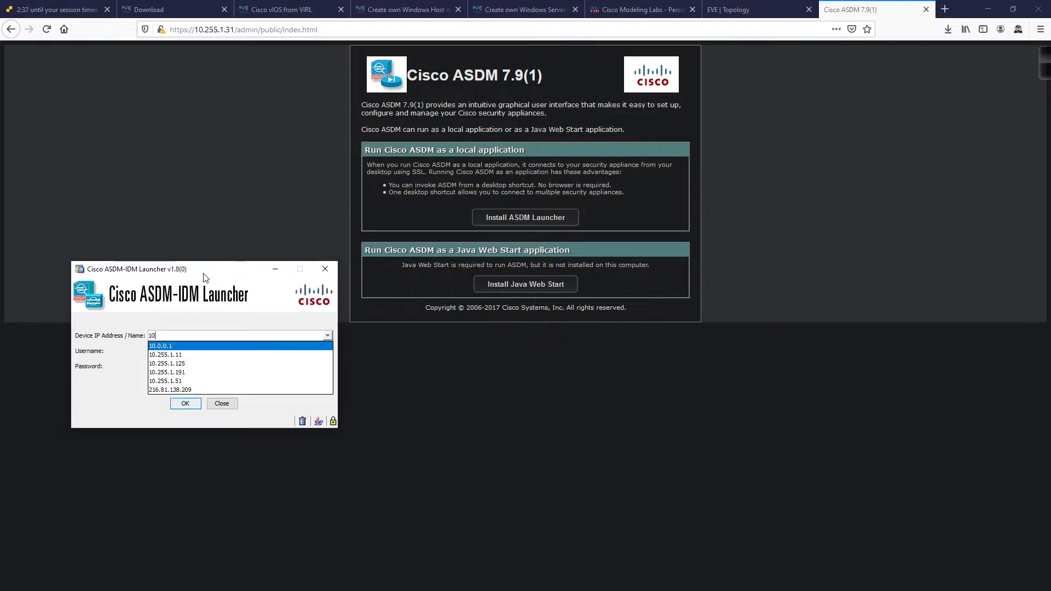
text(.255.1.31)
key(Tab)
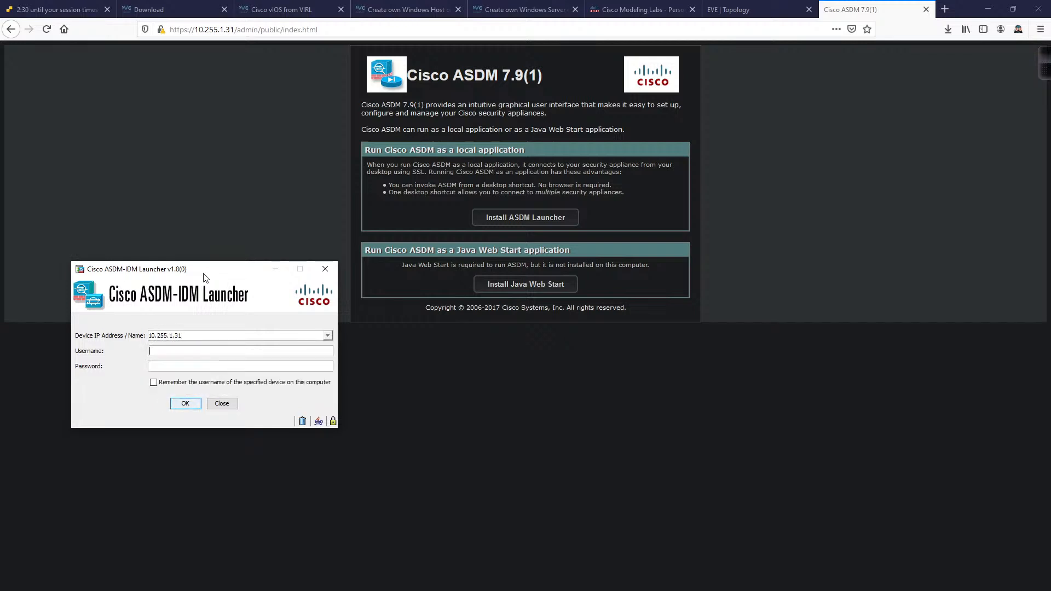
text(Rob)
key(Tab)
text(cisco)
key(Return)
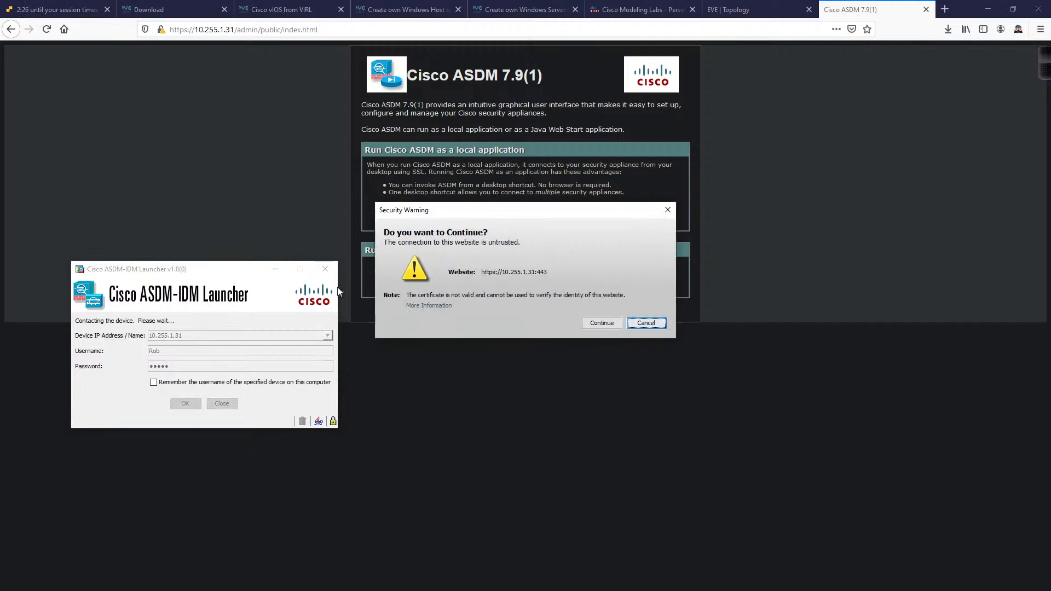
click(601, 323)
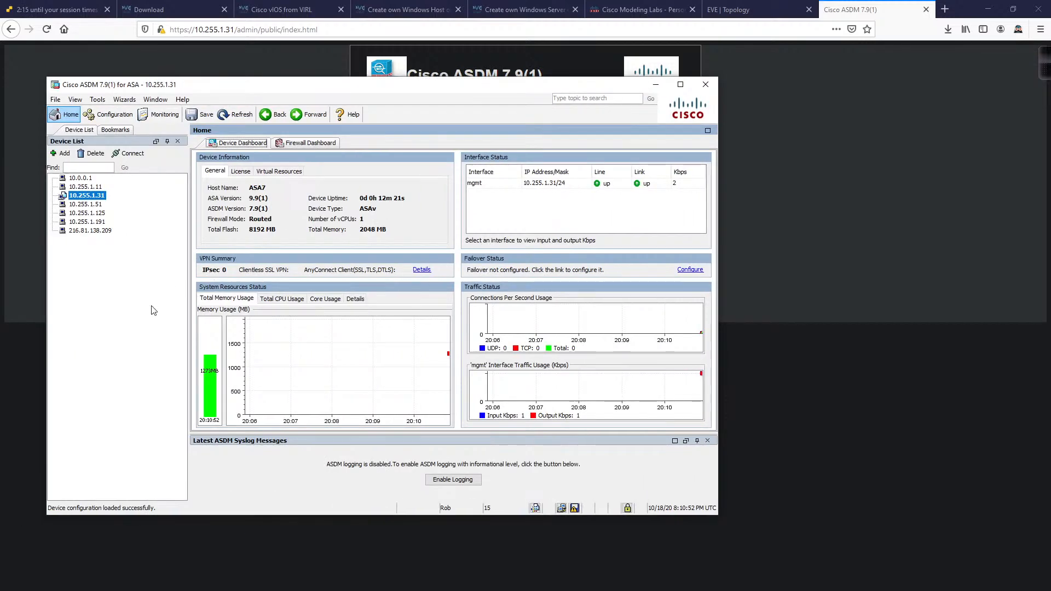
Step: Show Configuration > Device Setup > Interface Settings > Interfaces and select Management0/0
click(104, 115)
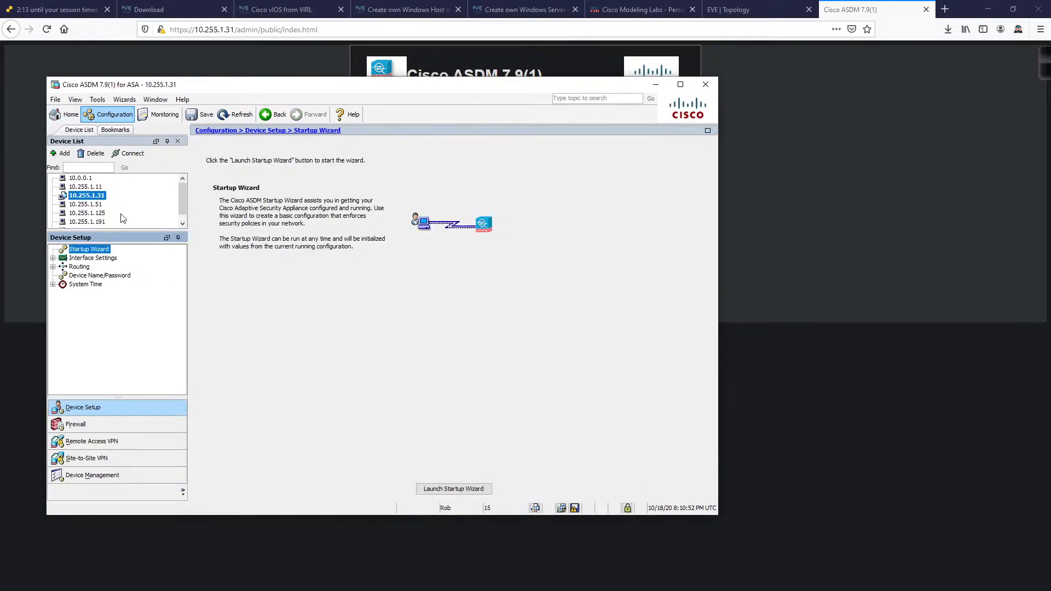
click(53, 258)
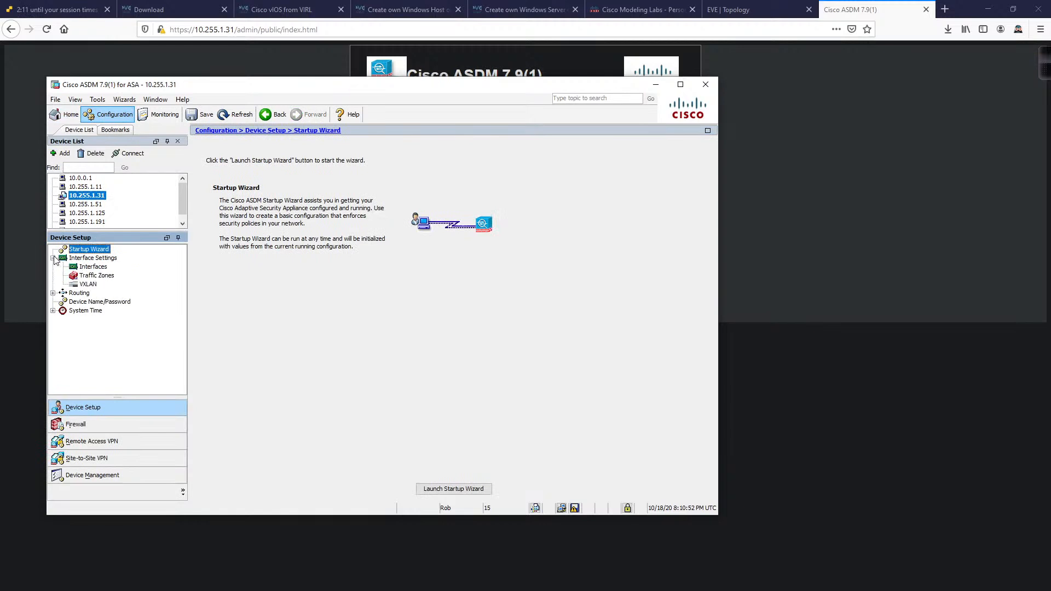
click(87, 268)
click(449, 234)
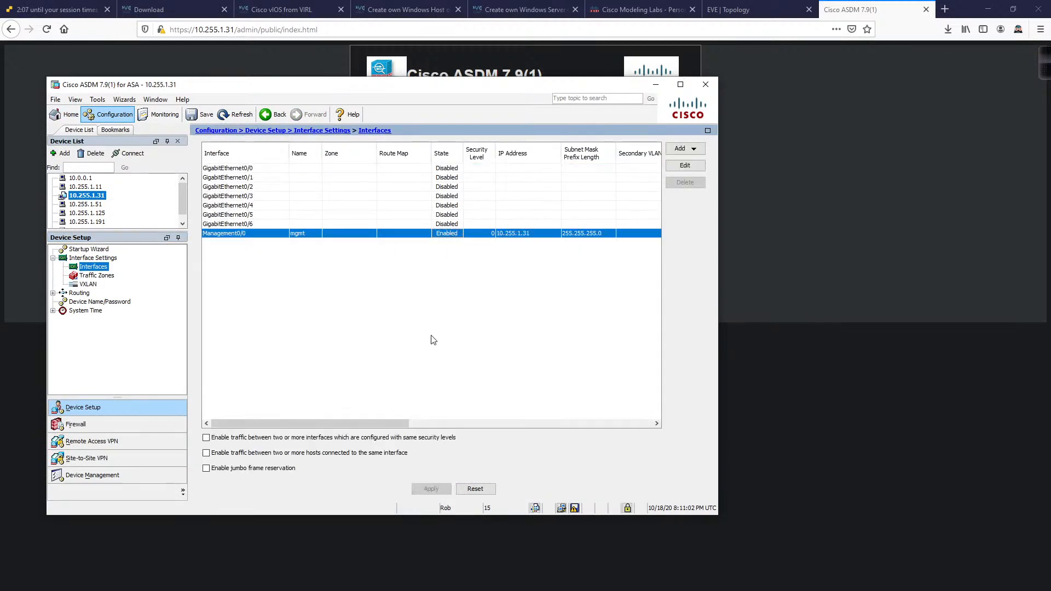
click(758, 9)
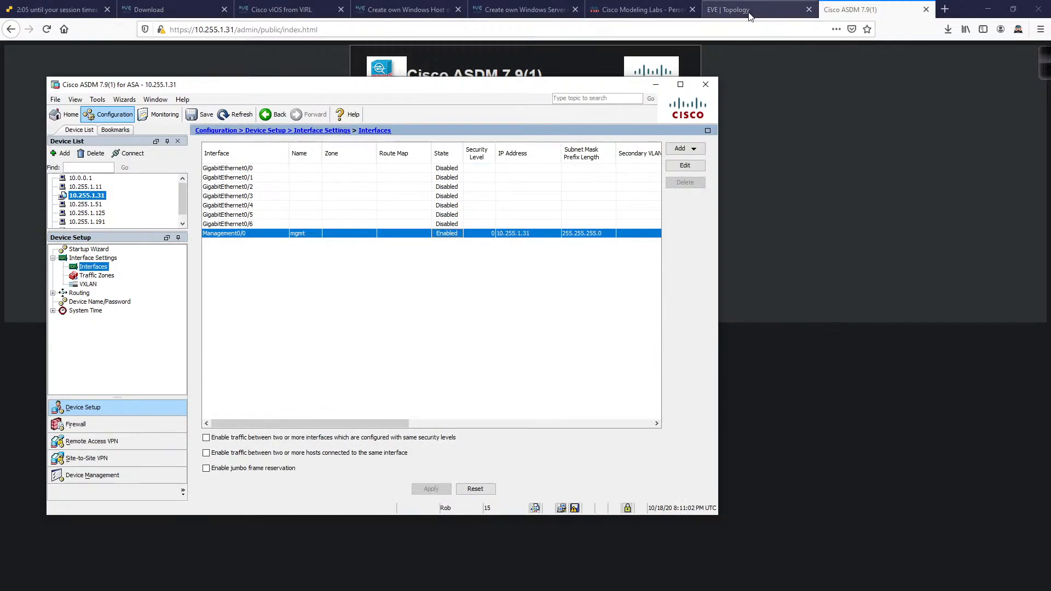
Step: Move and minimize the ASDM window to reveal the full topology, then switch to the vIOS from VIRL guide
key(alt+Tab)
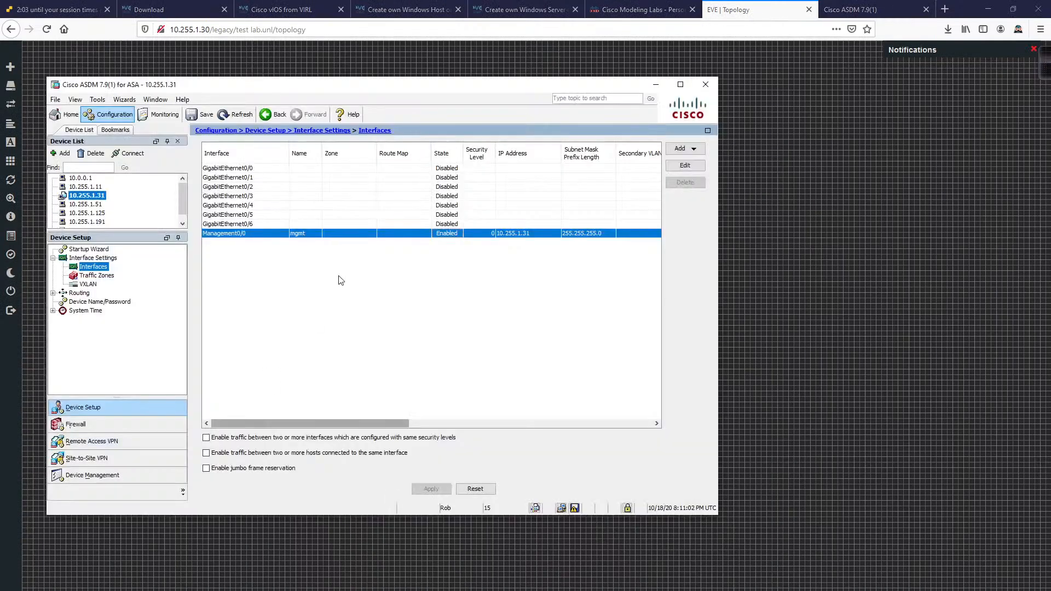
drag(389, 85, 577, 483)
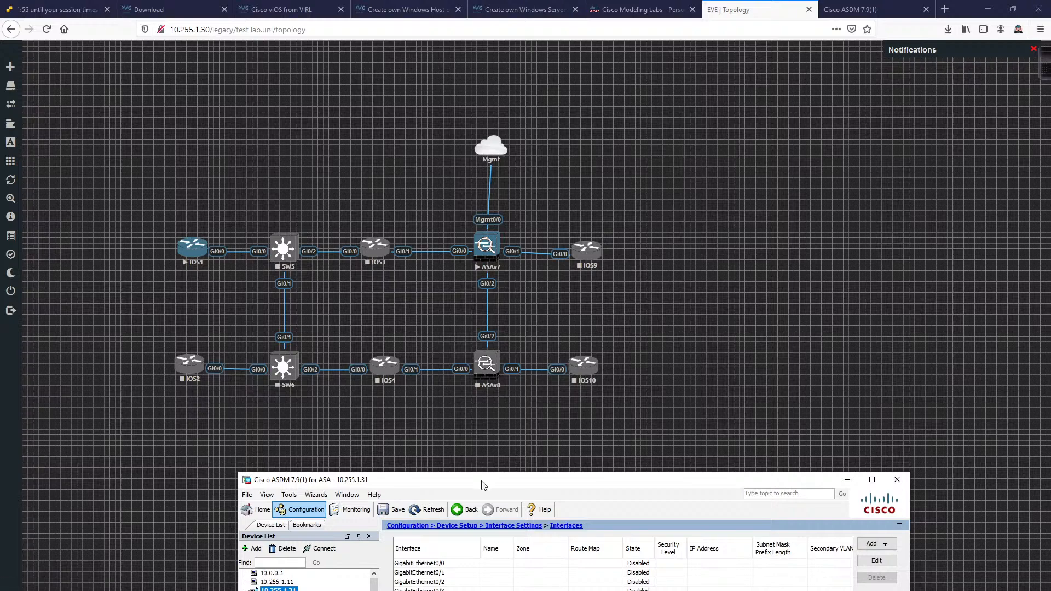
drag(483, 485, 472, 144)
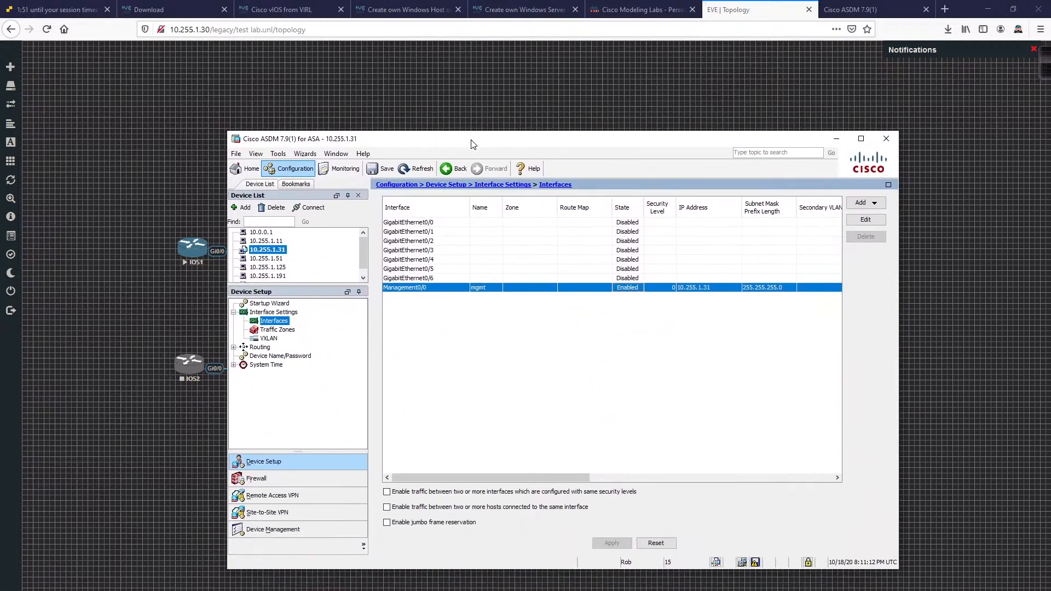
click(831, 142)
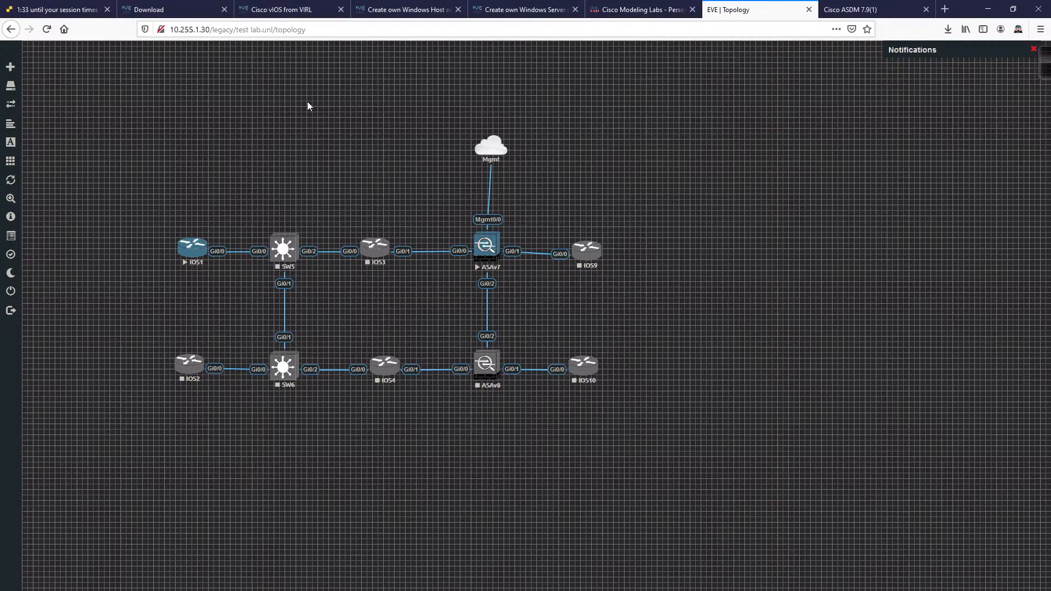
click(293, 10)
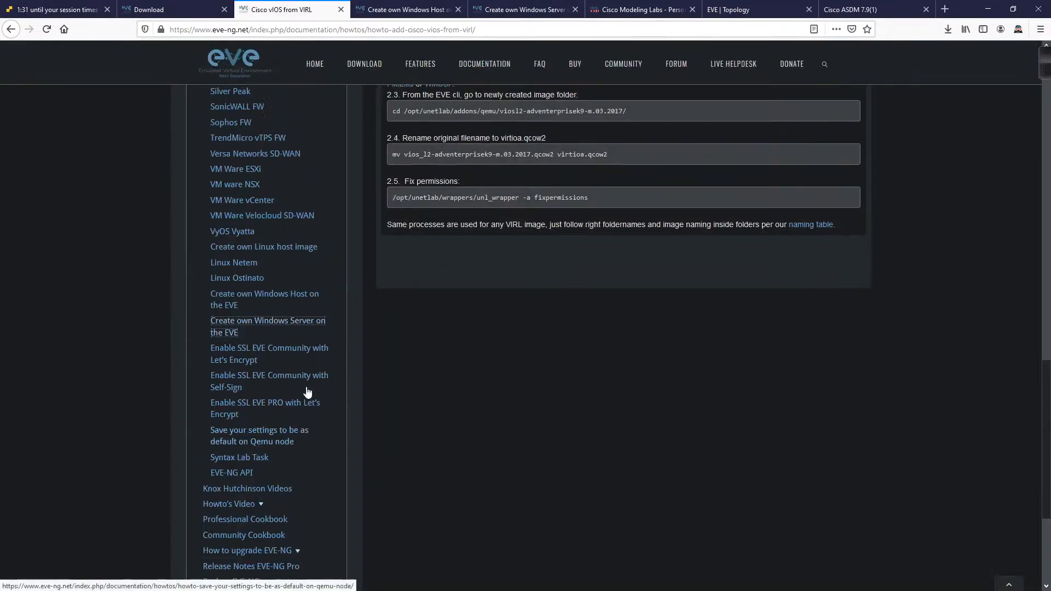
Step: Scroll through the vIOS vmdk preparation steps and back to the 'Versions this guide is based on' table
scroll(307, 392, up, 1)
scroll(326, 391, up, 2)
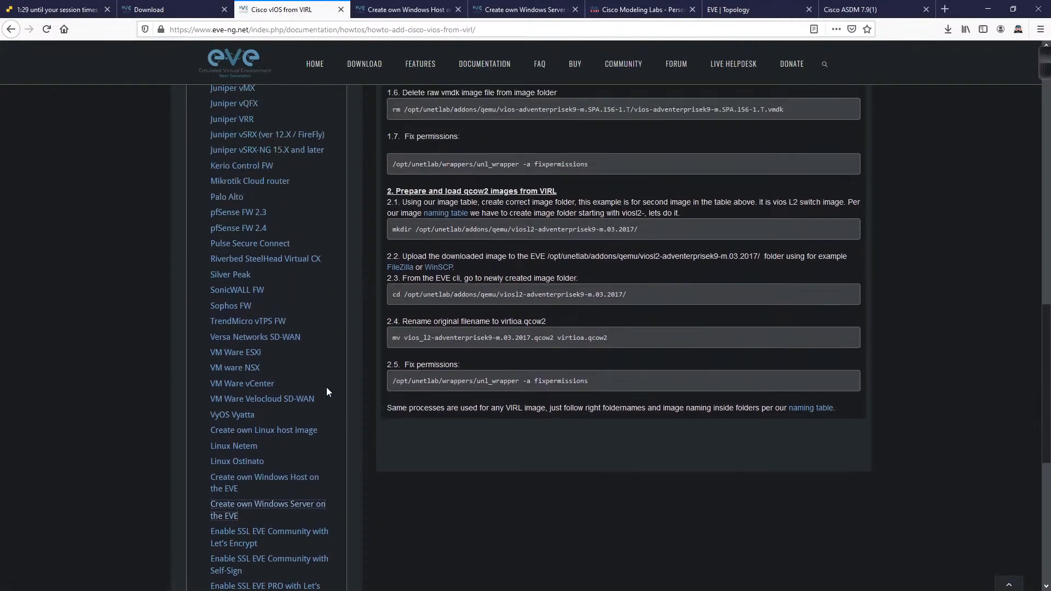
scroll(327, 388, down, 4)
scroll(327, 388, up, 5)
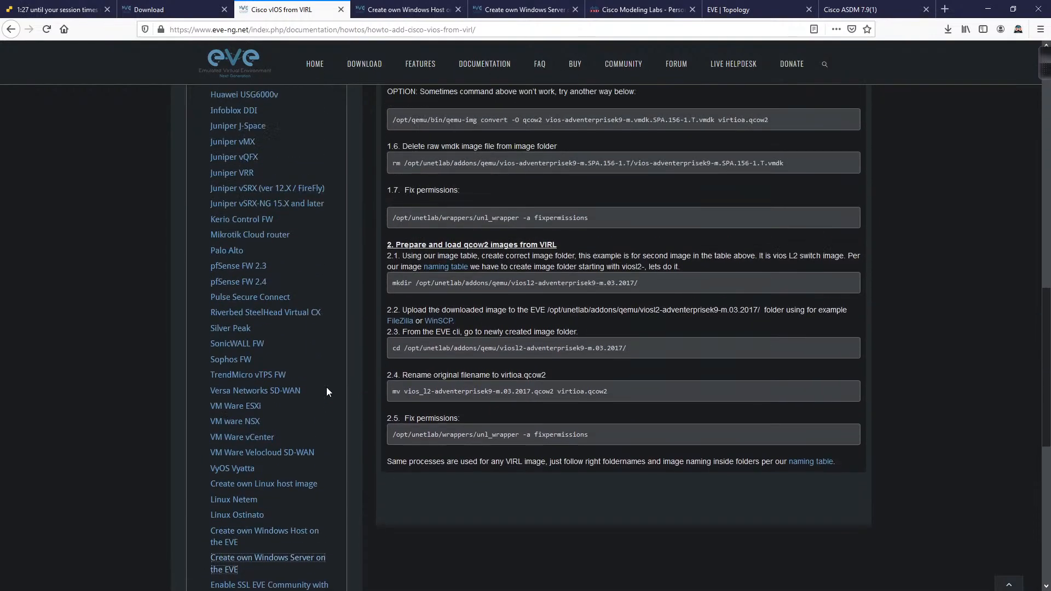
scroll(327, 392, up, 2)
scroll(326, 392, up, 2)
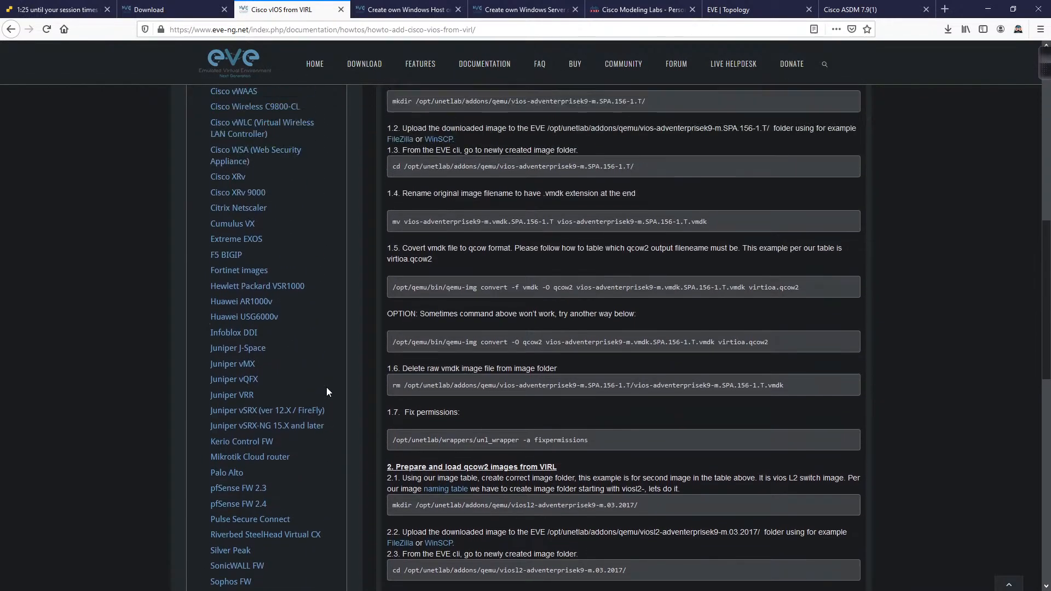
scroll(327, 392, up, 4)
scroll(326, 391, down, 7)
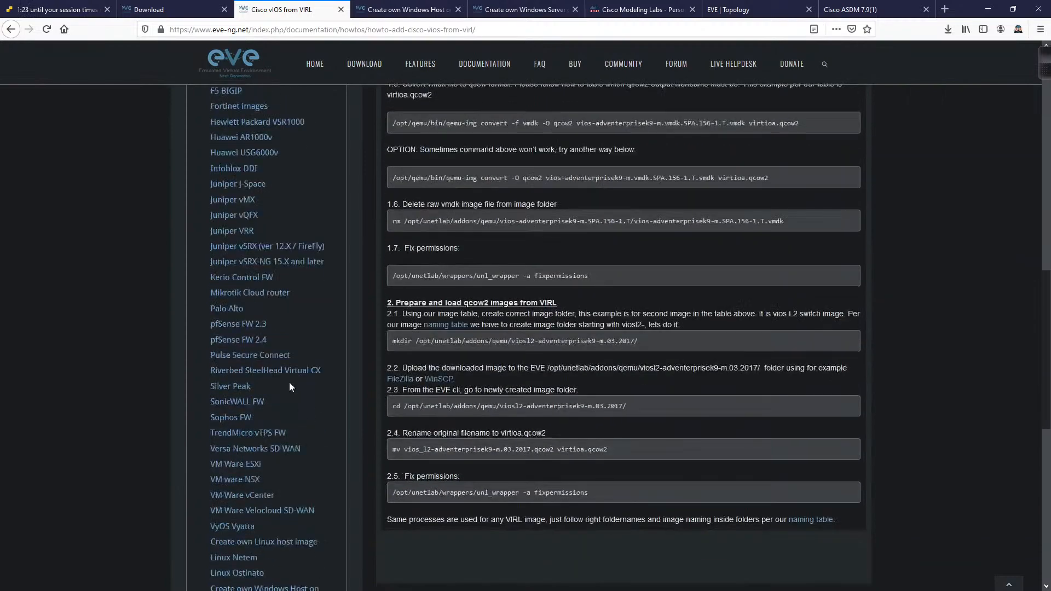
scroll(282, 397, down, 2)
scroll(278, 383, down, 2)
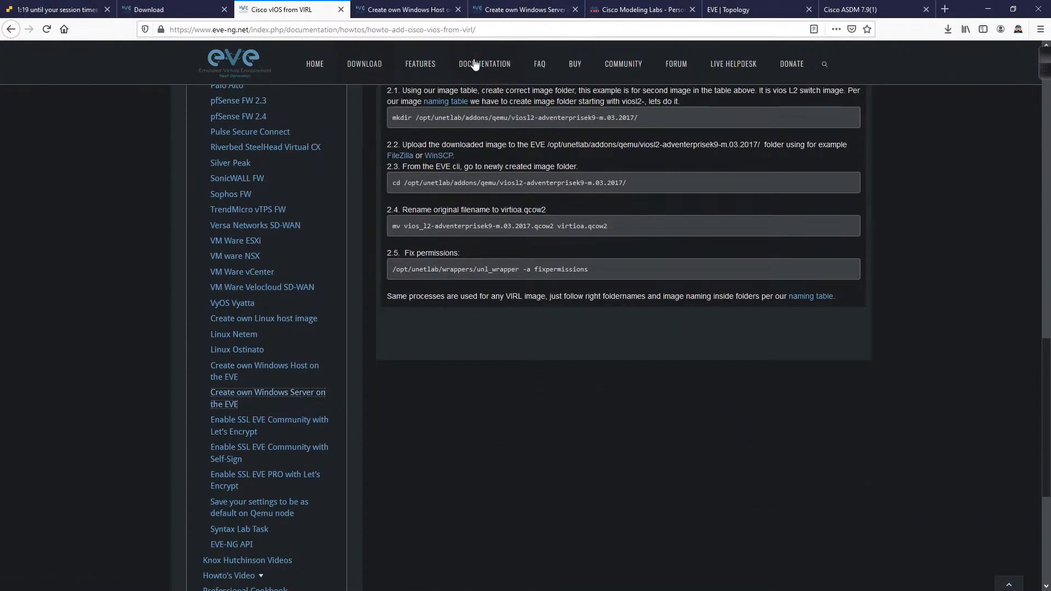
scroll(274, 221, down, 2)
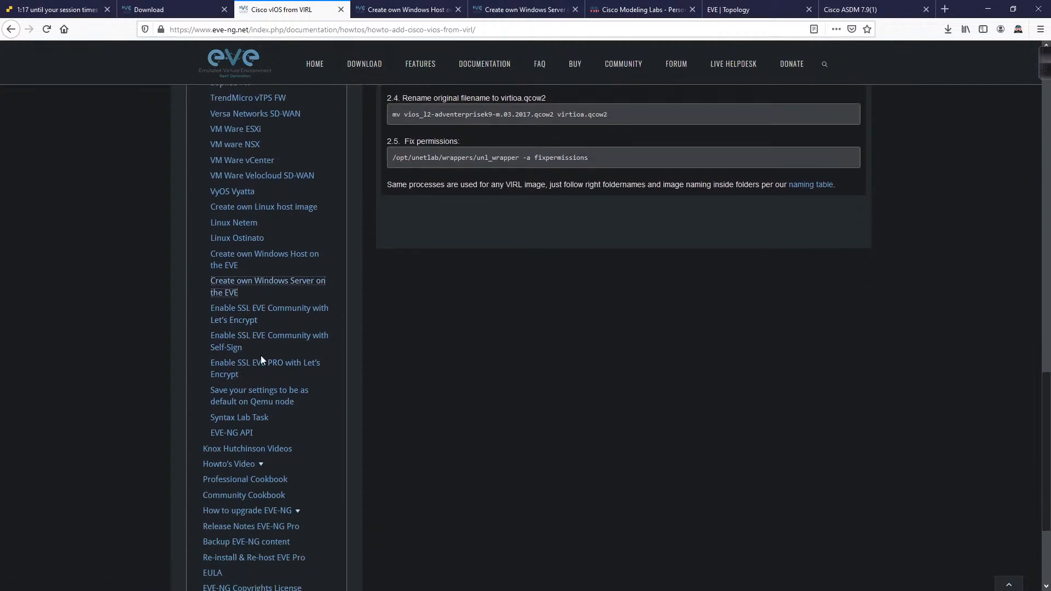
scroll(261, 357, up, 2)
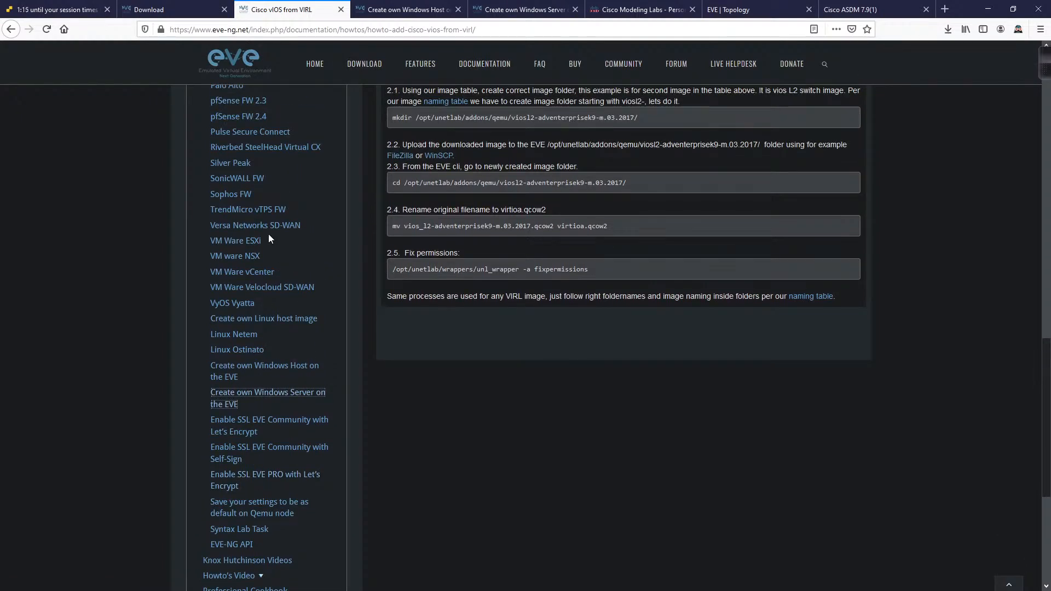
scroll(369, 465, up, 2)
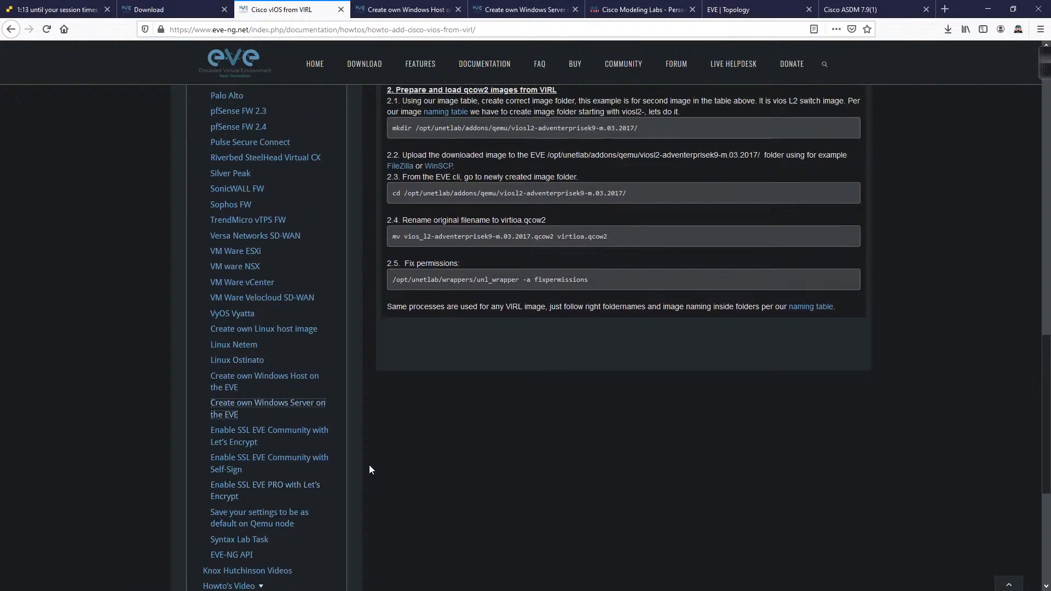
scroll(332, 456, up, 4)
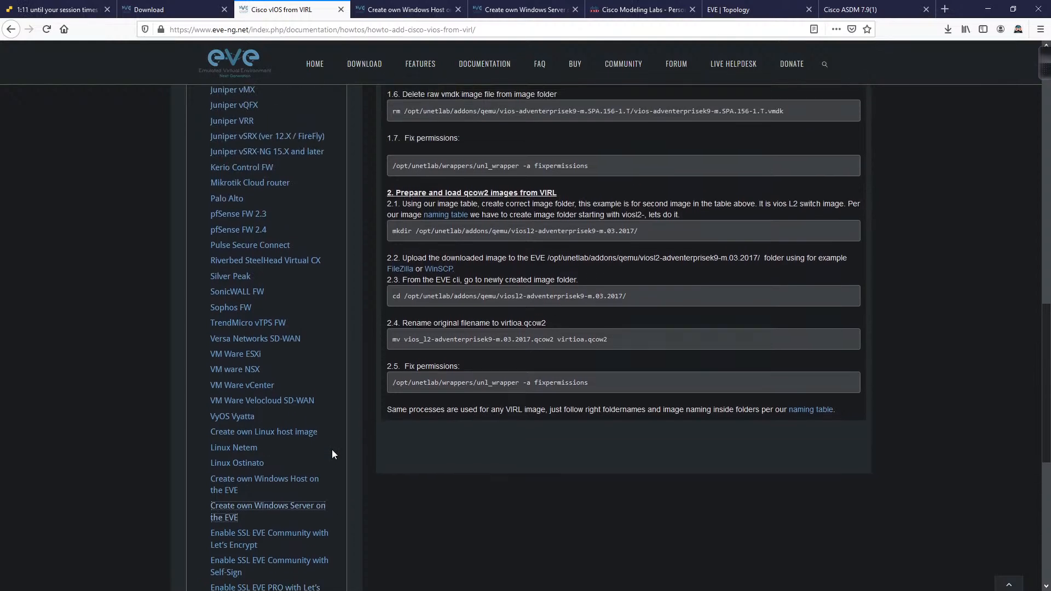
scroll(332, 454, up, 5)
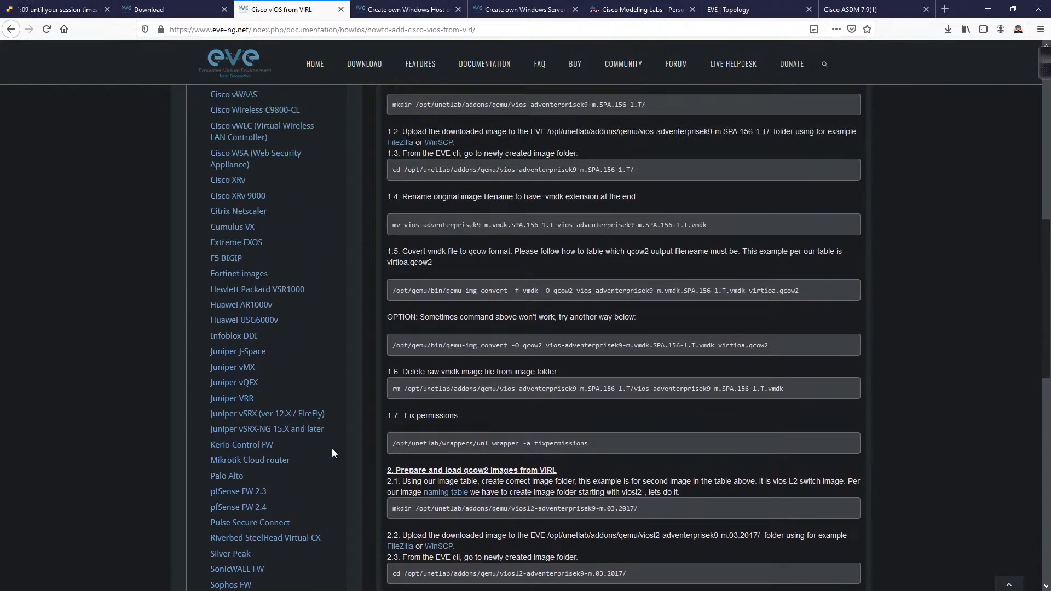
scroll(333, 453, up, 6)
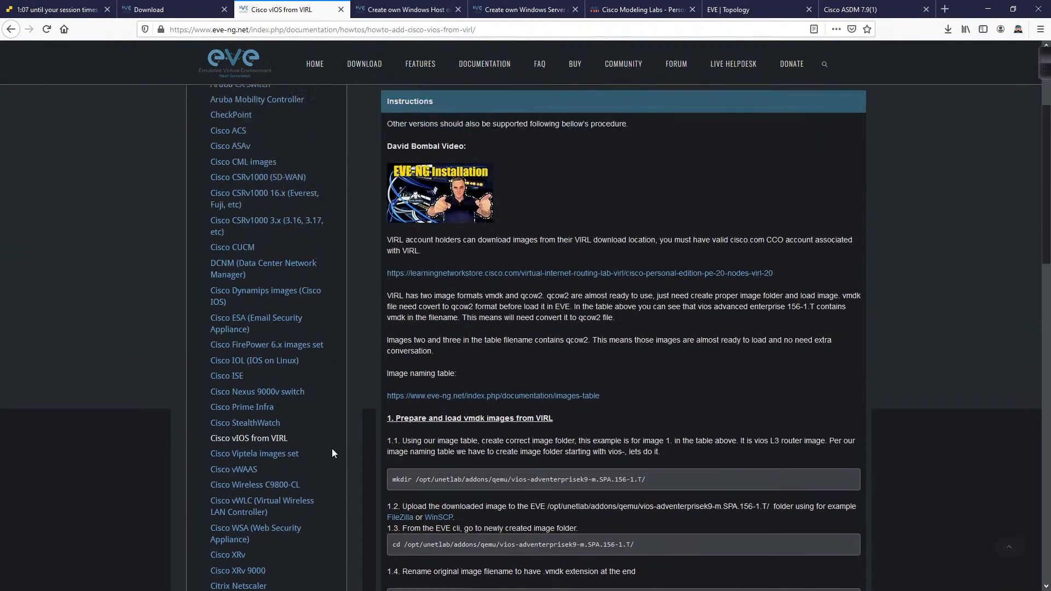
scroll(332, 454, up, 1)
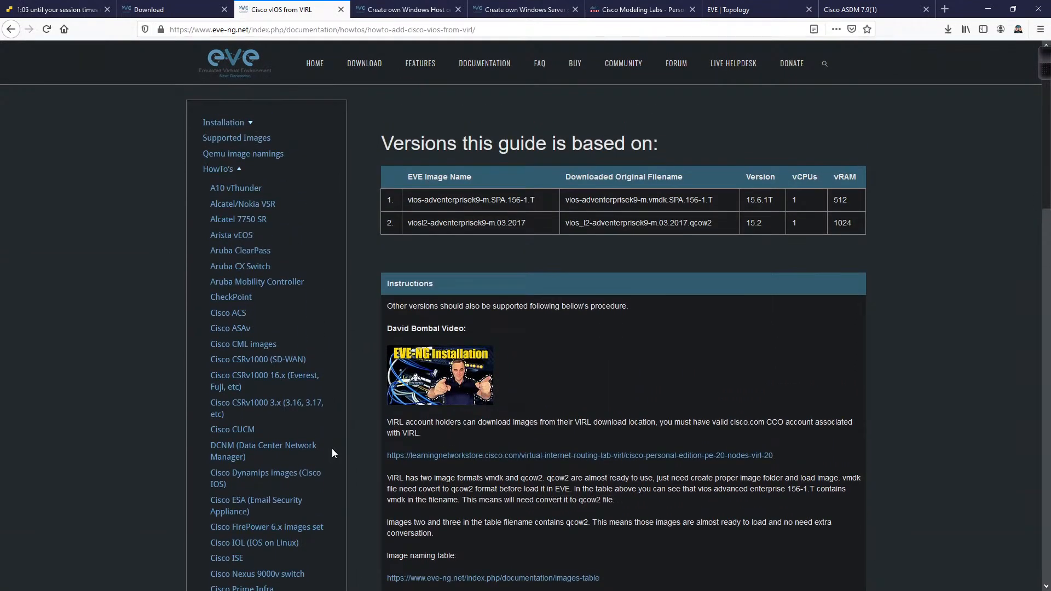
scroll(332, 450, down, 3)
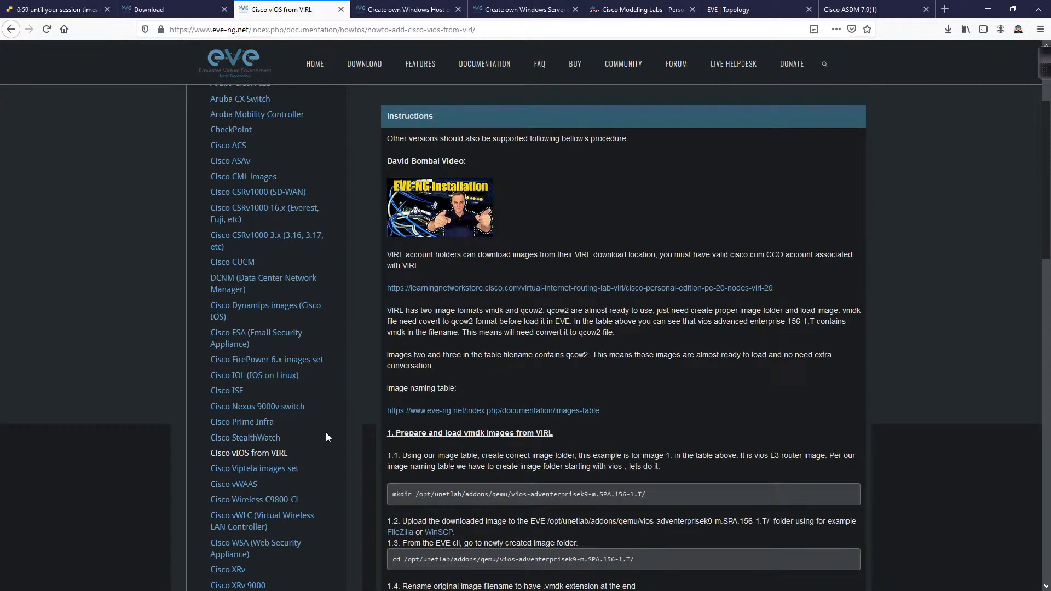
scroll(321, 423, down, 2)
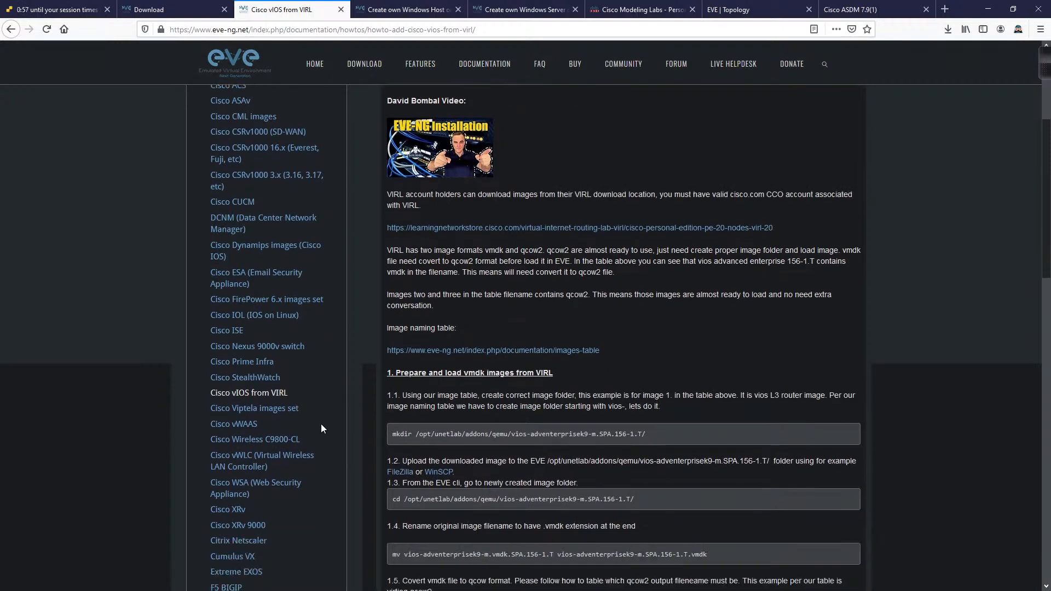
scroll(321, 424, up, 5)
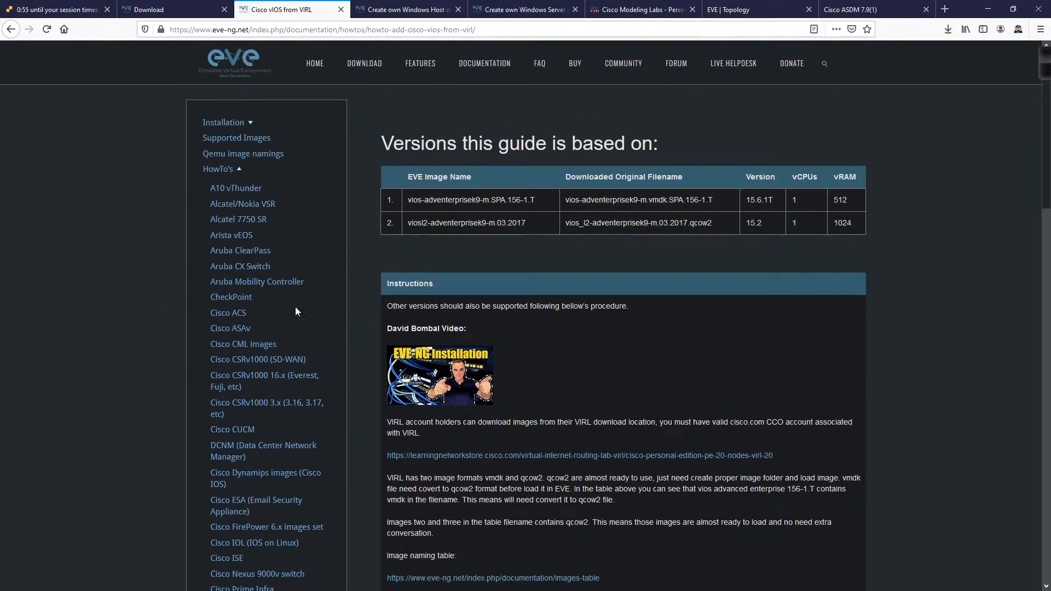
Step: Open Supported Images and Qemu image namings in new tabs and scroll the supported images list
middle_click(257, 140)
middle_click(257, 155)
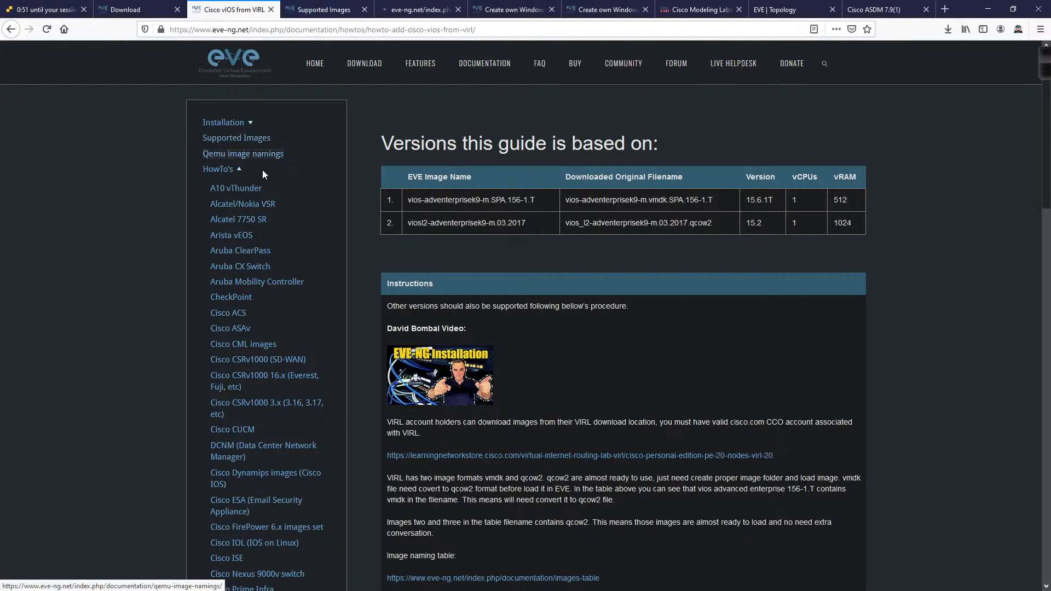
click(327, 5)
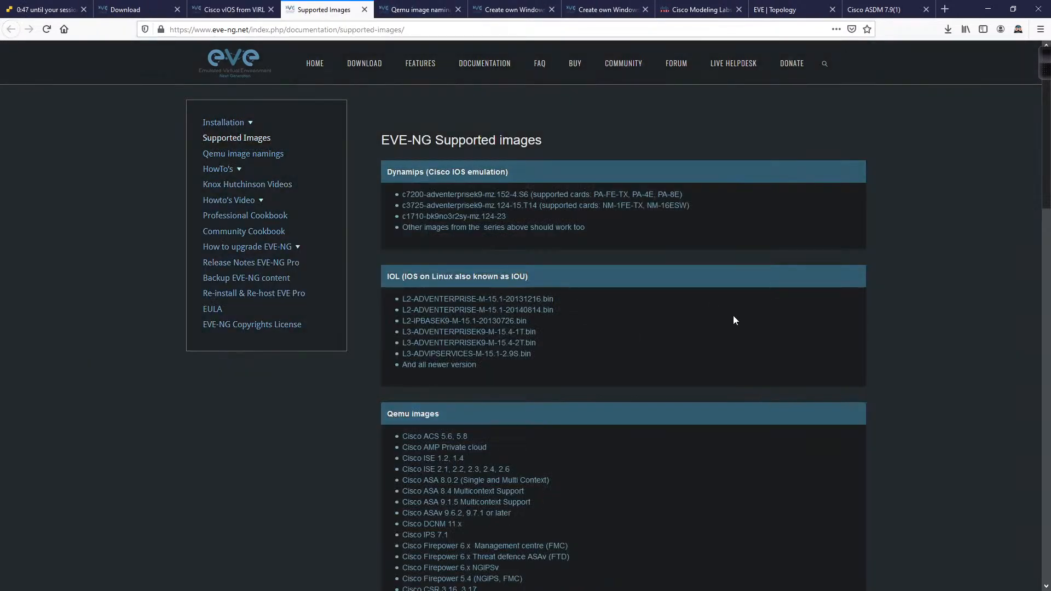
scroll(734, 320, down, 15)
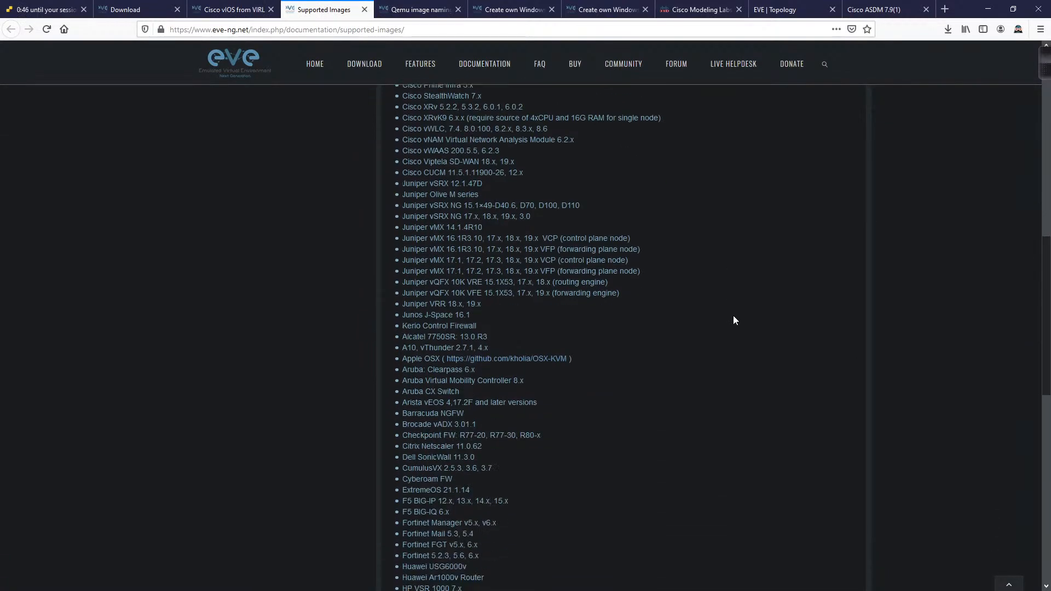
scroll(733, 316, down, 10)
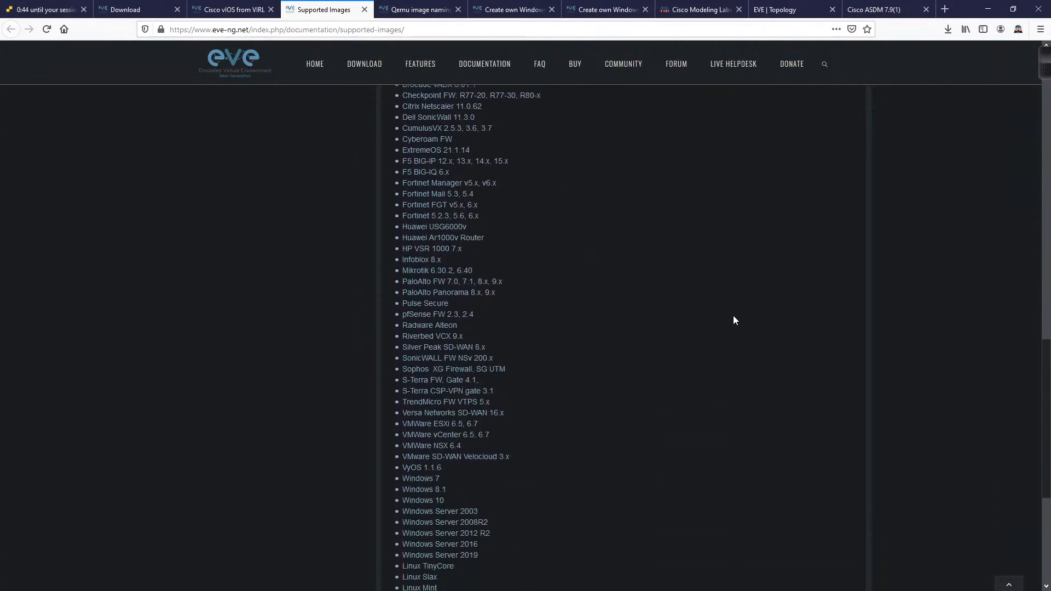
scroll(734, 320, down, 4)
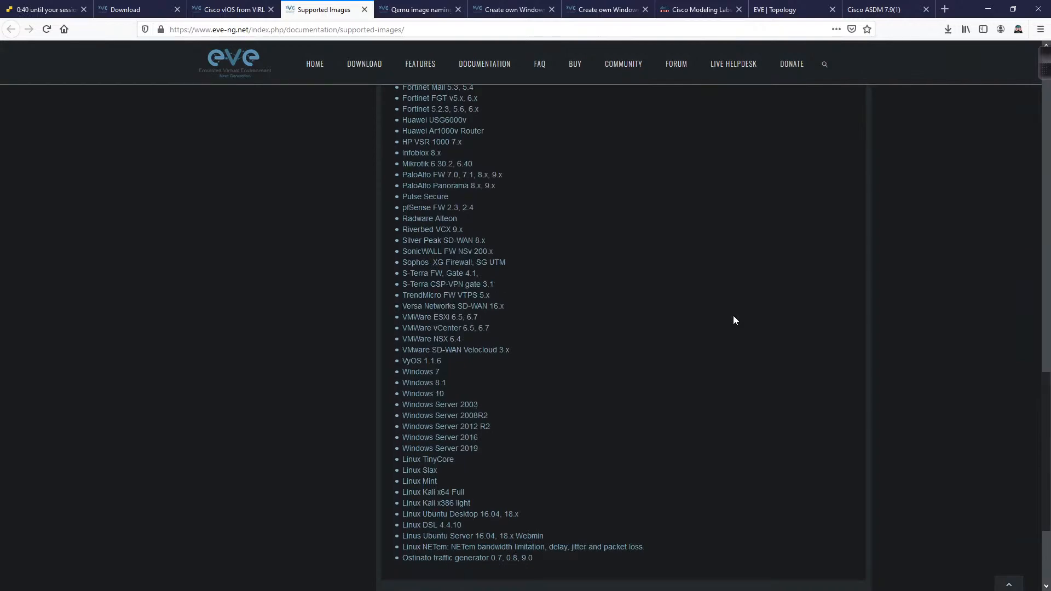
Step: Scroll the Qemu image namings page through the HDD format and folder-name tables to xrv9k
click(418, 9)
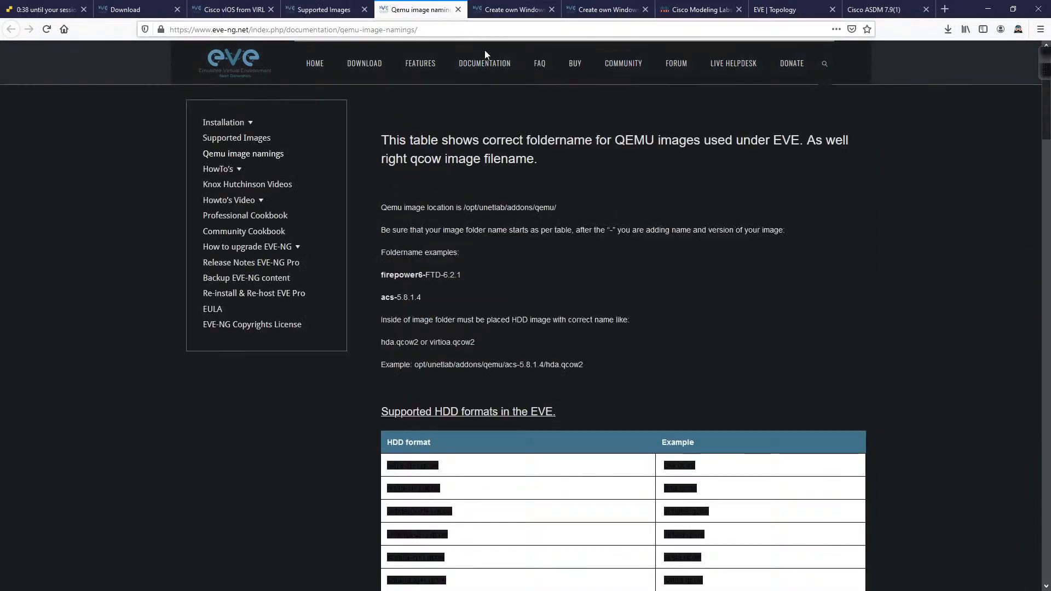
scroll(878, 295, down, 15)
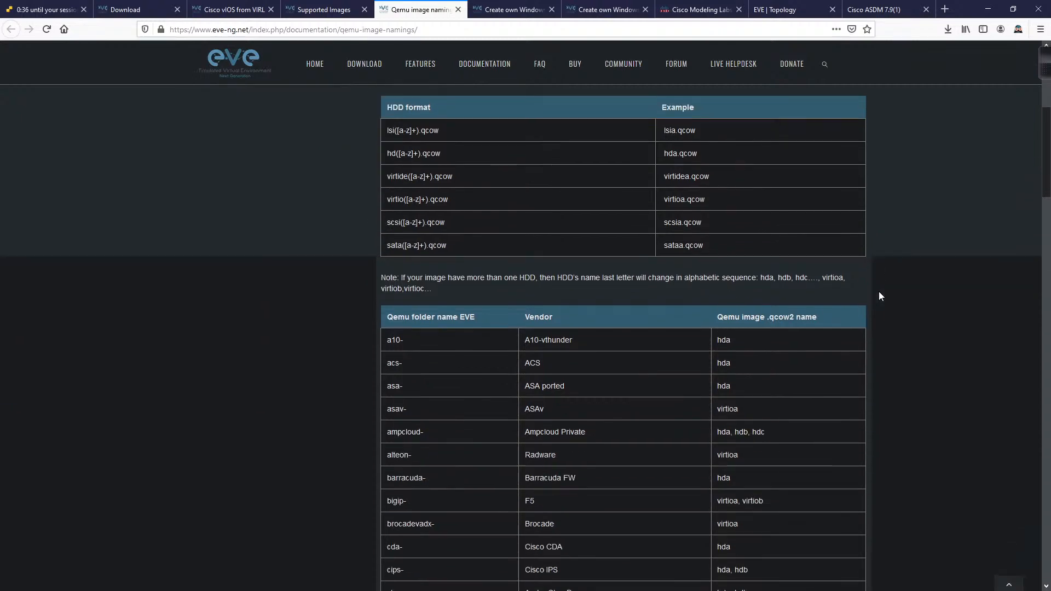
scroll(879, 296, down, 12)
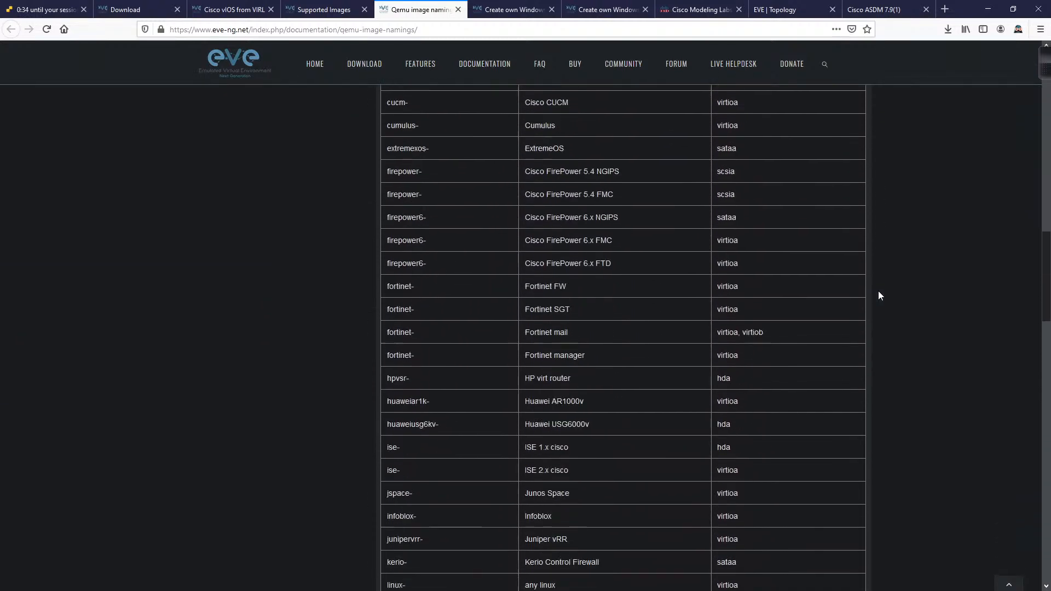
scroll(877, 295, down, 10)
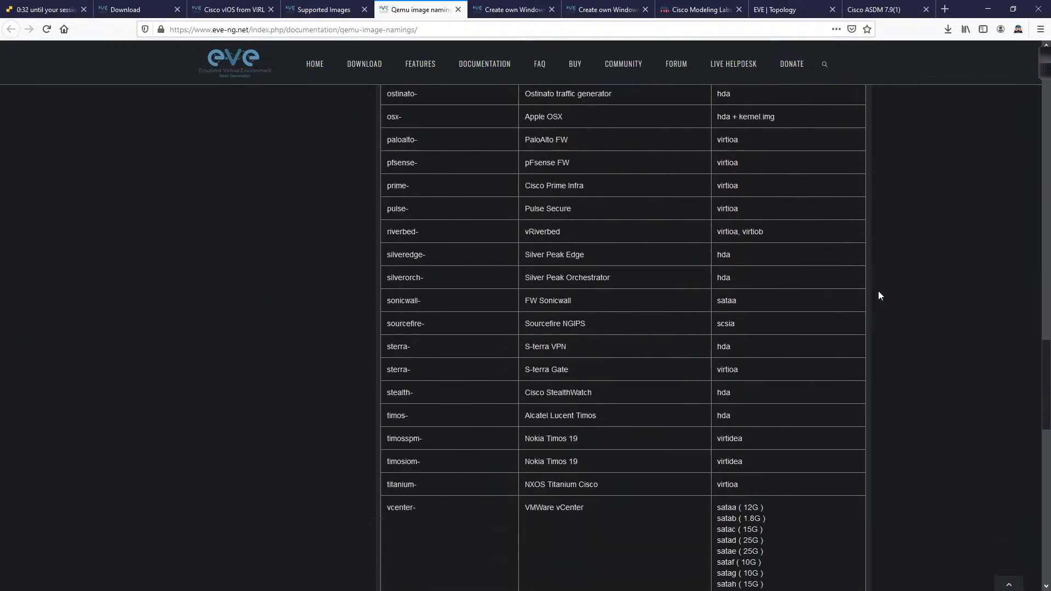
scroll(878, 294, down, 10)
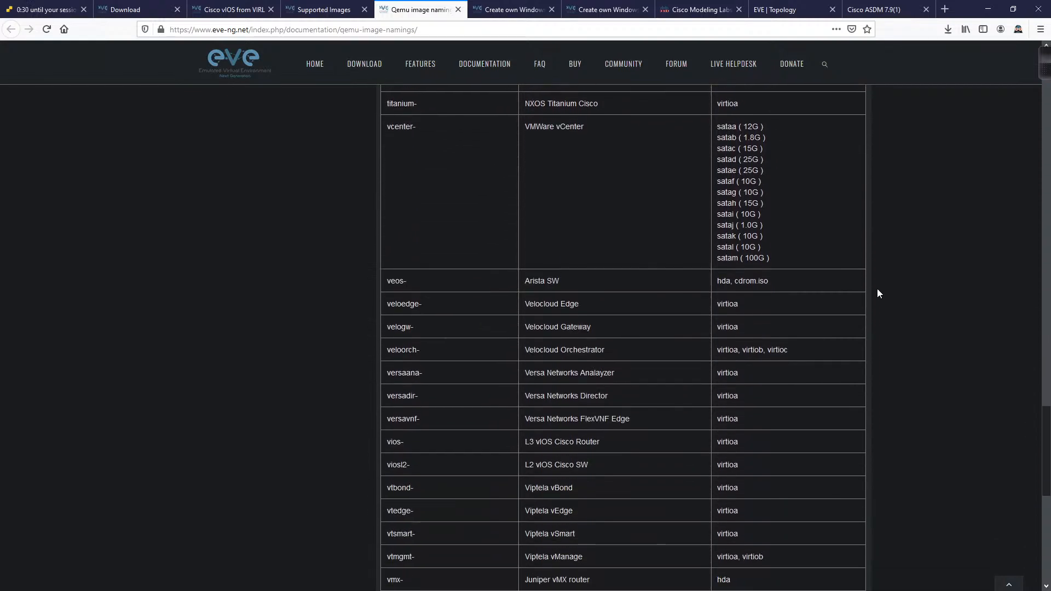
scroll(877, 288, down, 3)
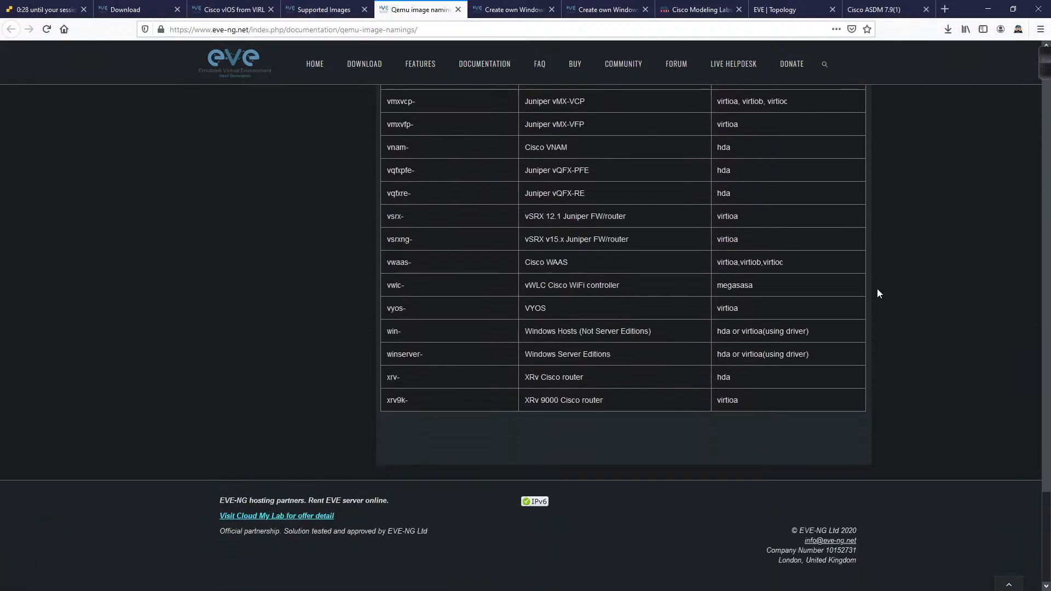
scroll(875, 286, up, 1)
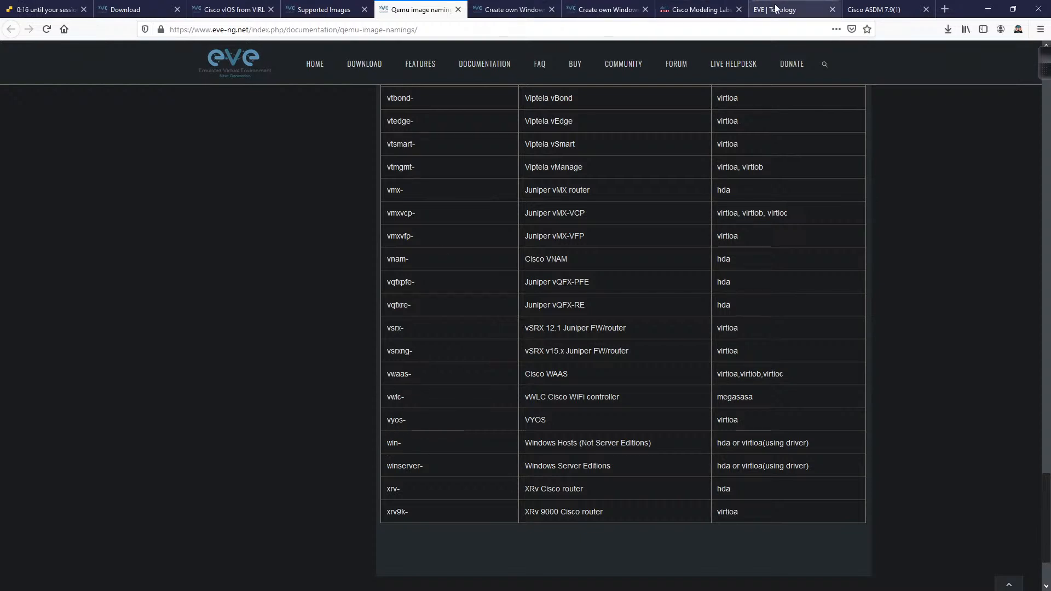
Step: Close the Cisco ASDM 7.9(1) page, view the lab topology, and return to the Supported images Qemu list
click(875, 10)
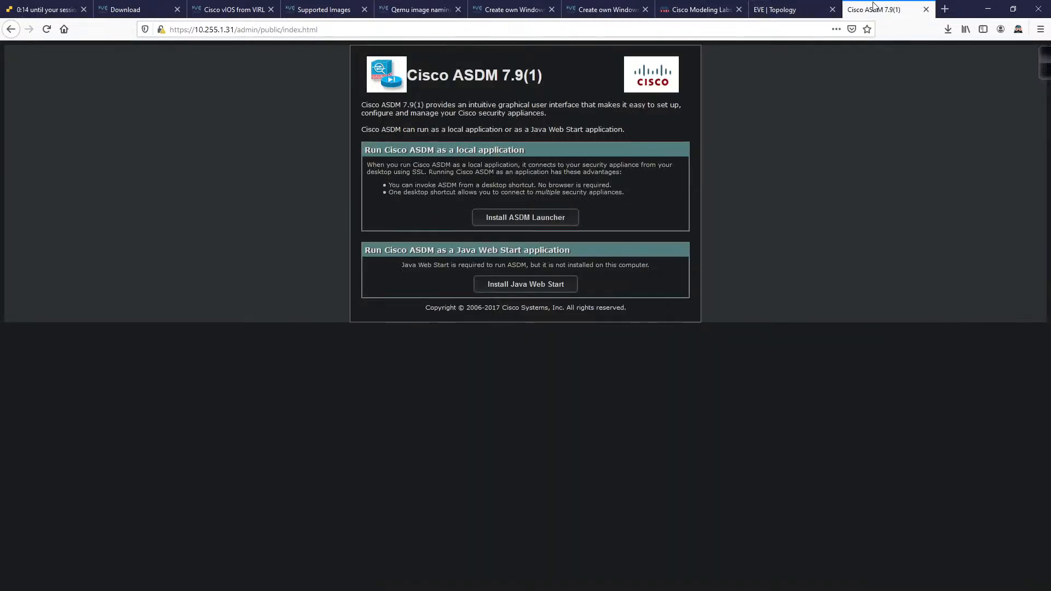
click(926, 9)
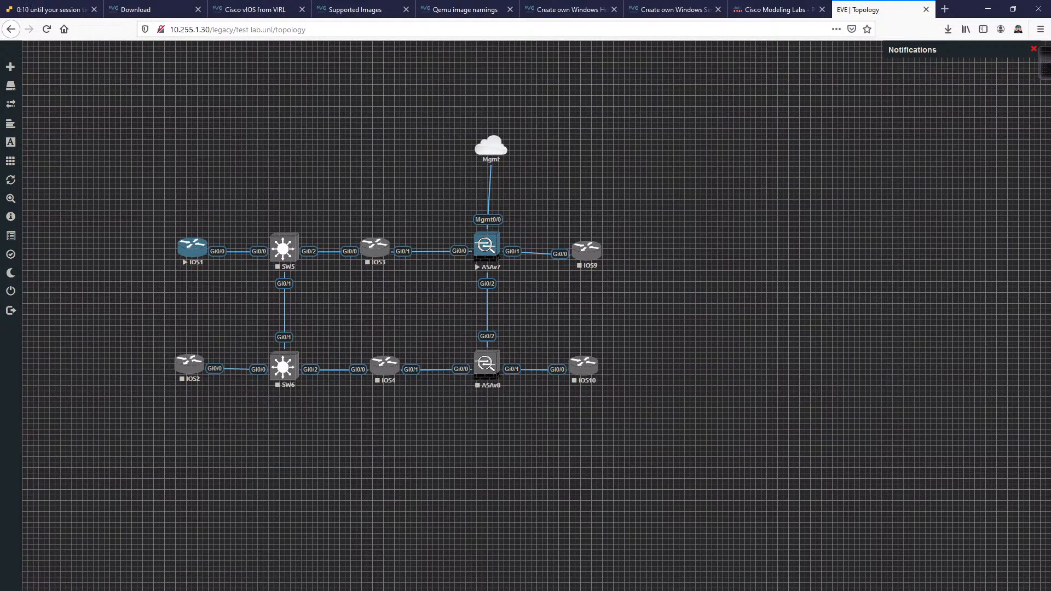
mouse_move(10, 411)
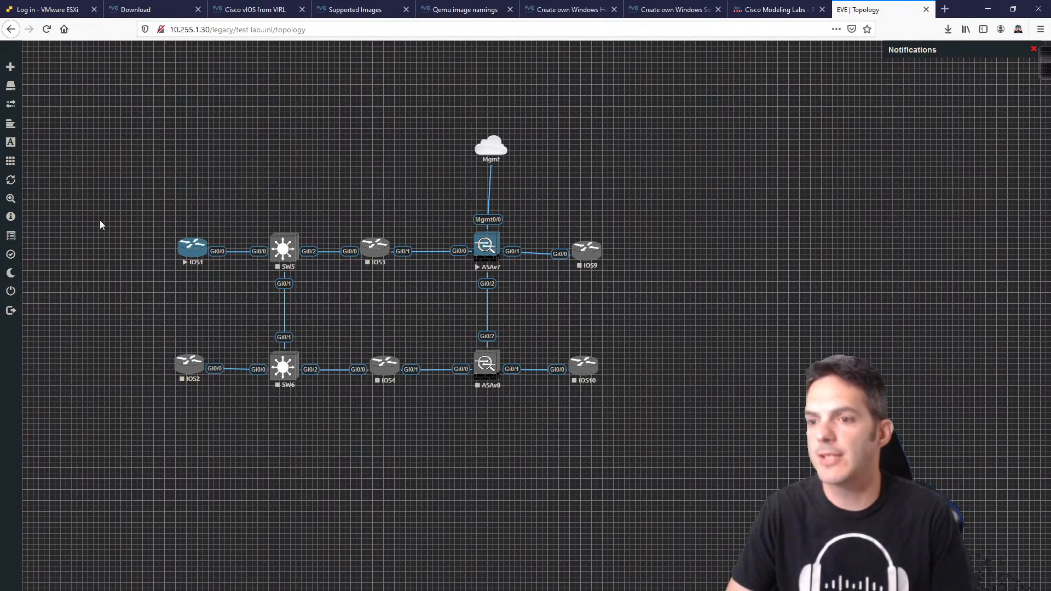
click(376, 7)
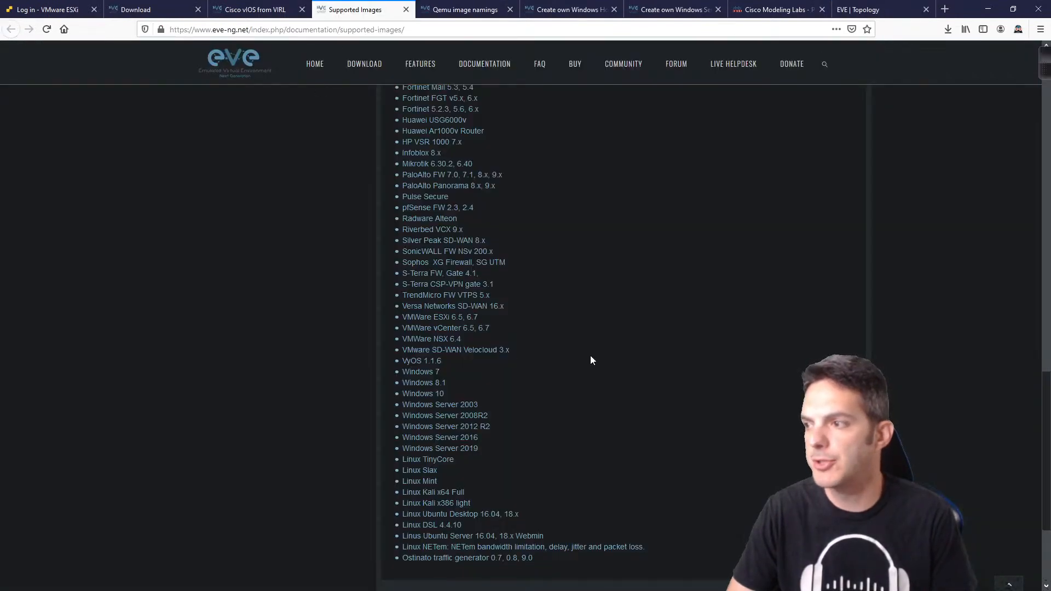
scroll(590, 356, up, 4)
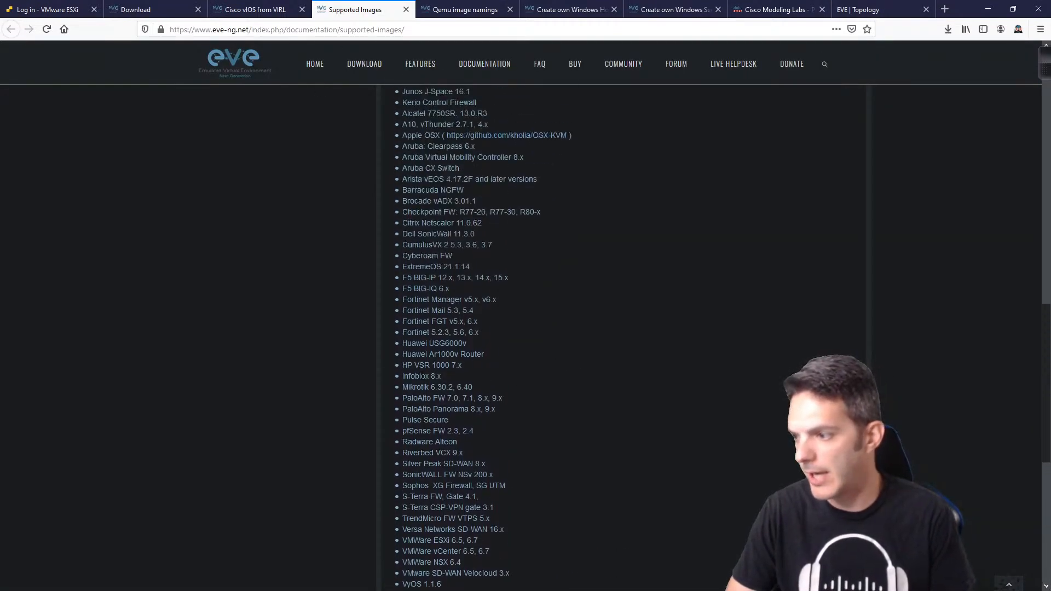